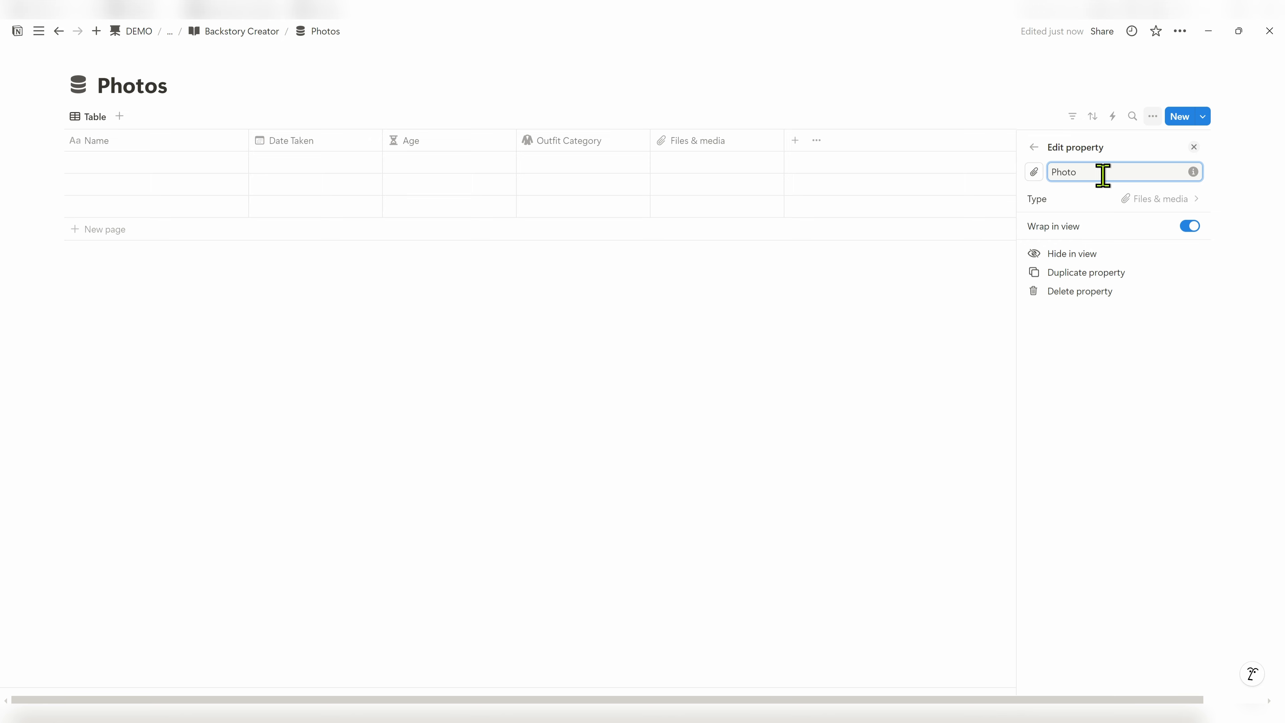
Give the Photo property the framed picture icon, filtering the icons by "phot"
{"action": "left_click", "coordinate": [1034, 172]}
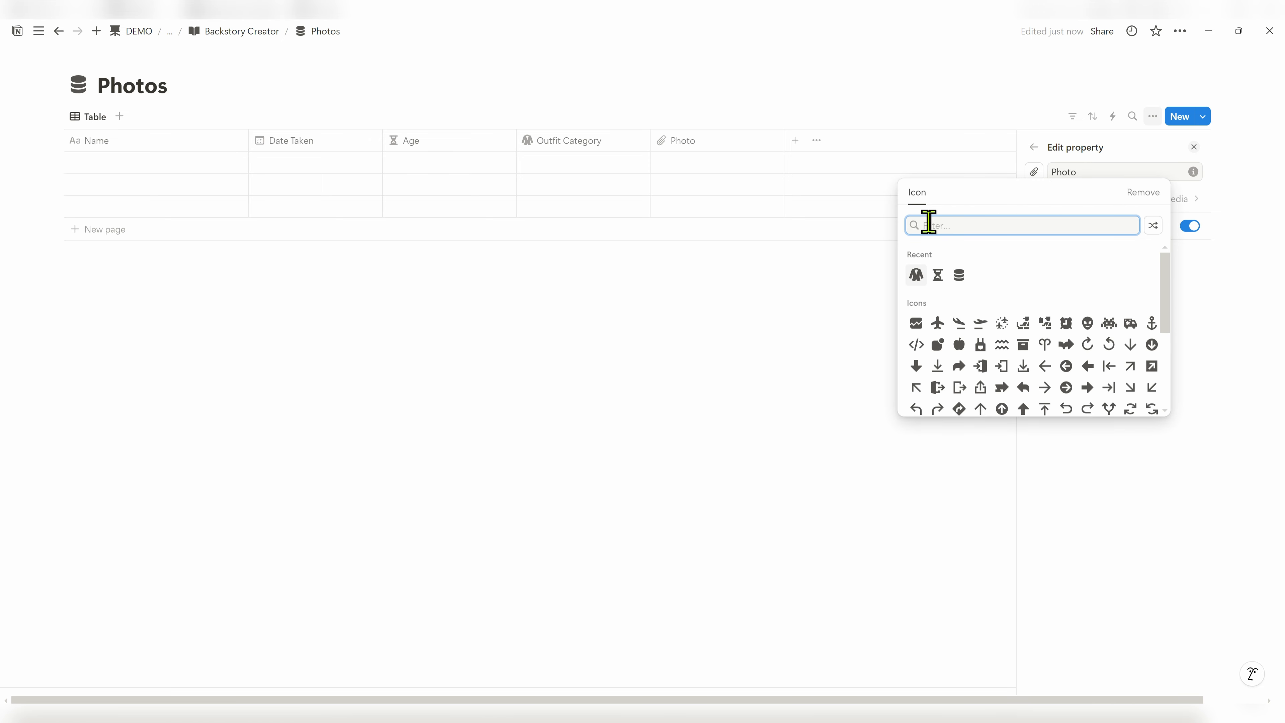
{"action": "type", "text": "phot"}
{"action": "left_click", "coordinate": [916, 256]}
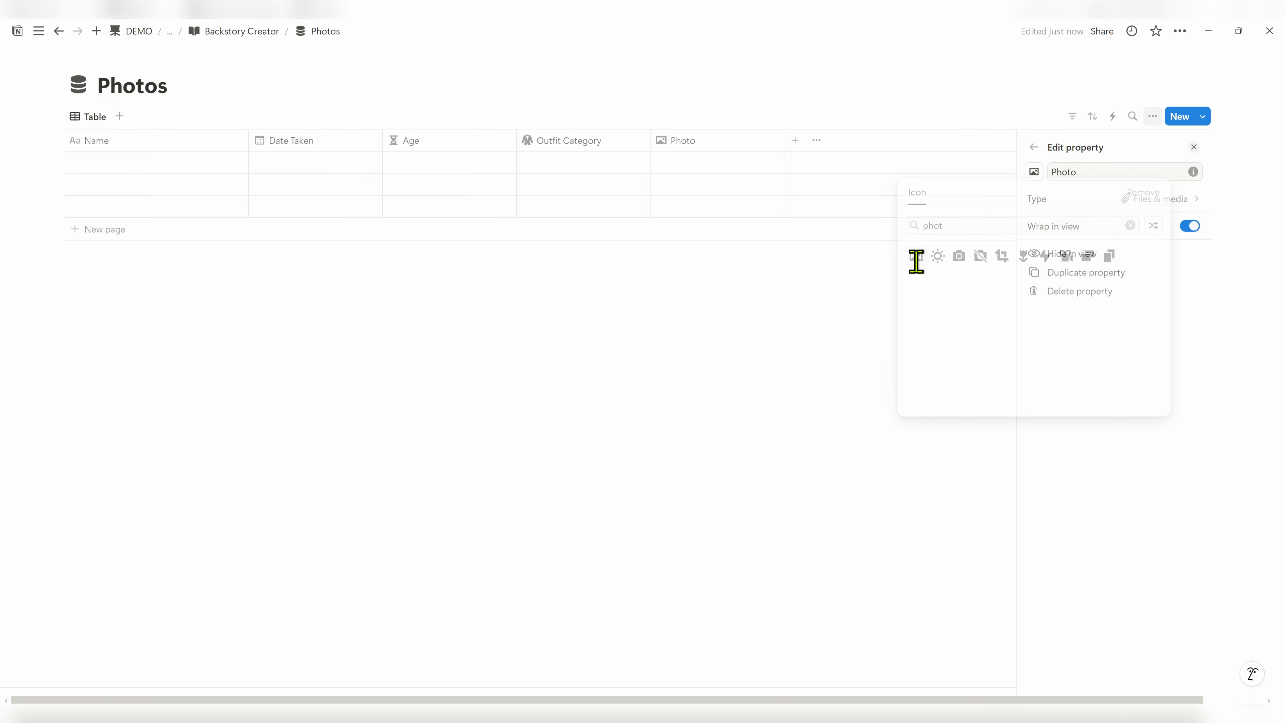
{"action": "key", "text": "Escape"}
Add a Text property named Description to the Photos database
{"action": "left_click", "coordinate": [796, 146]}
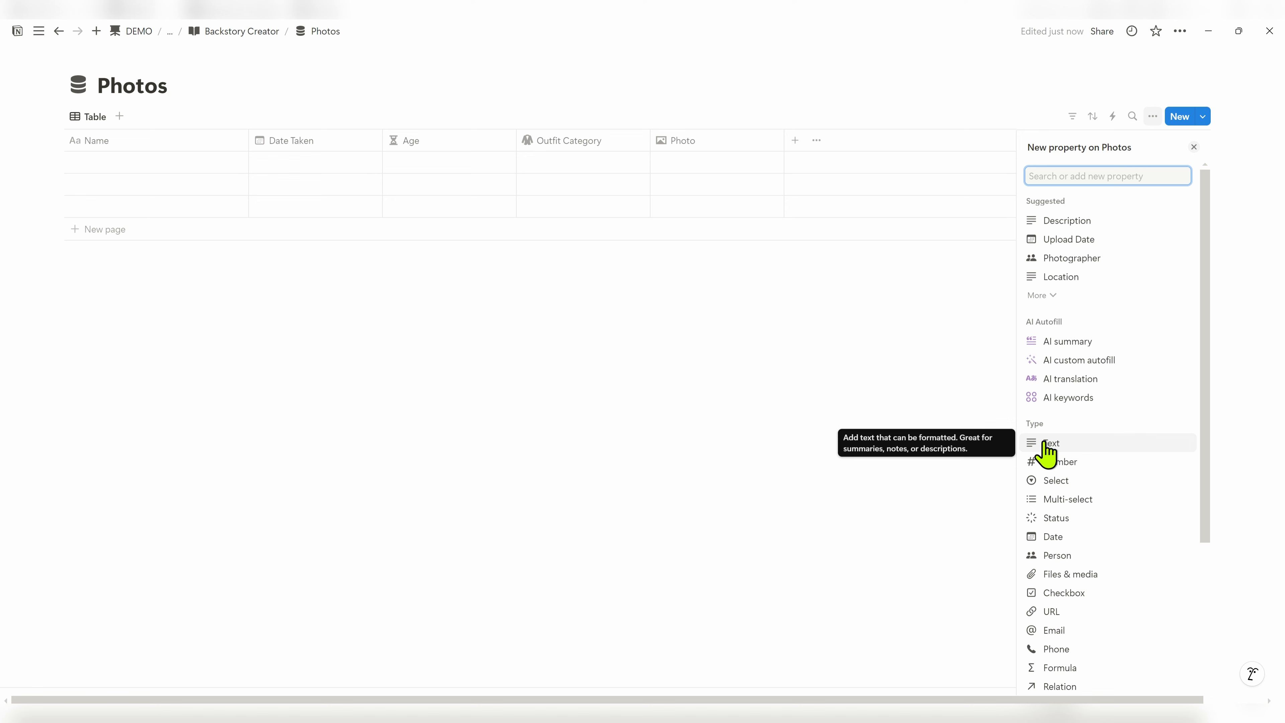
{"action": "left_click", "coordinate": [1055, 446]}
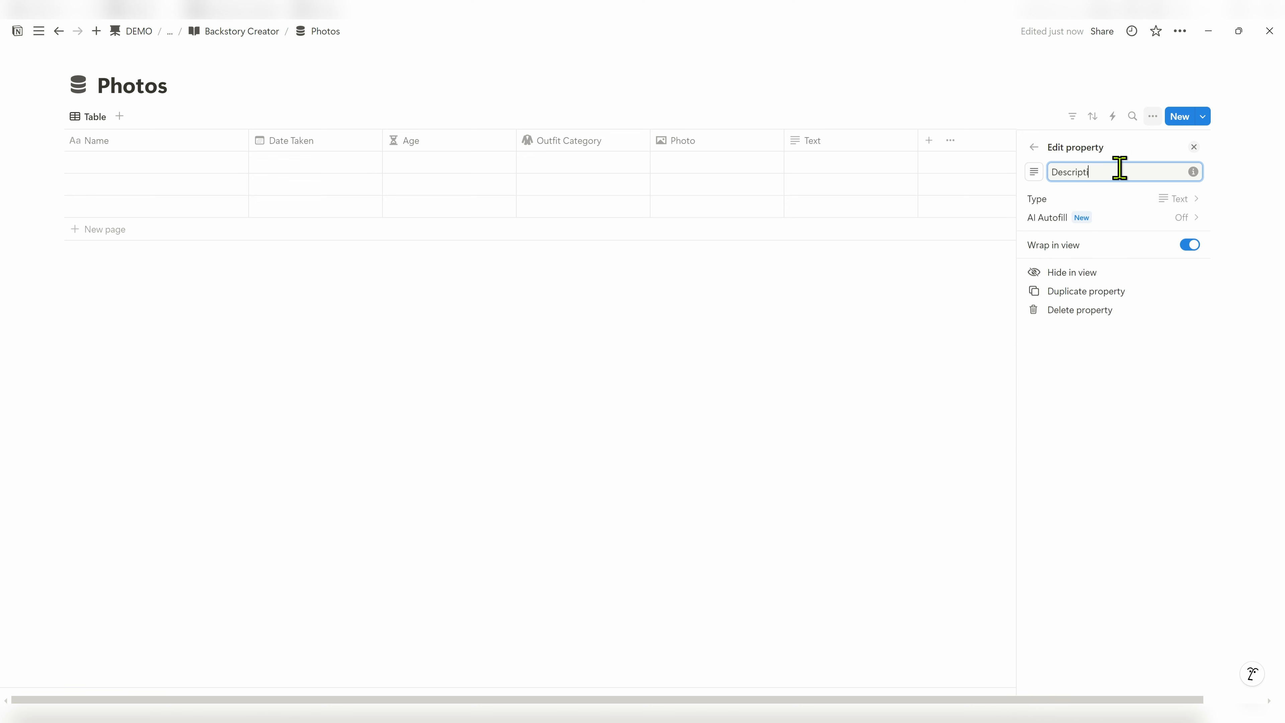
{"action": "type", "text": "Description"}
{"action": "left_click", "coordinate": [850, 354]}
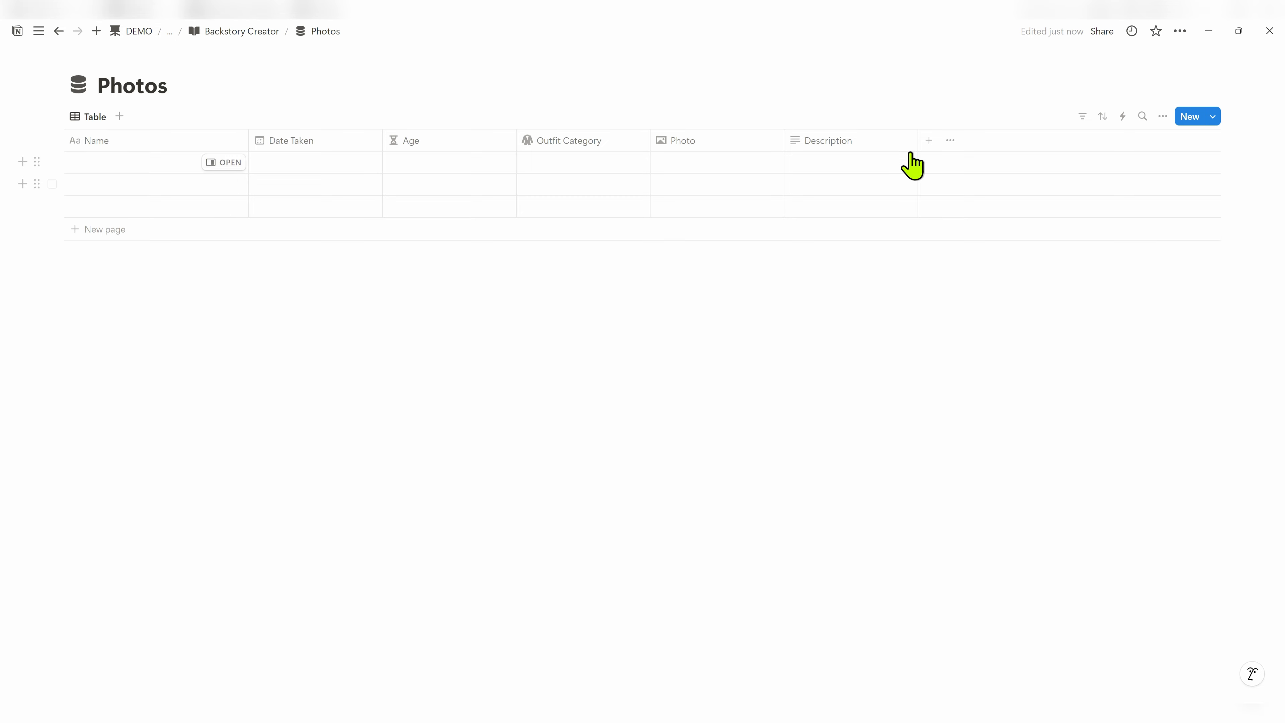
{"action": "left_click", "coordinate": [929, 142]}
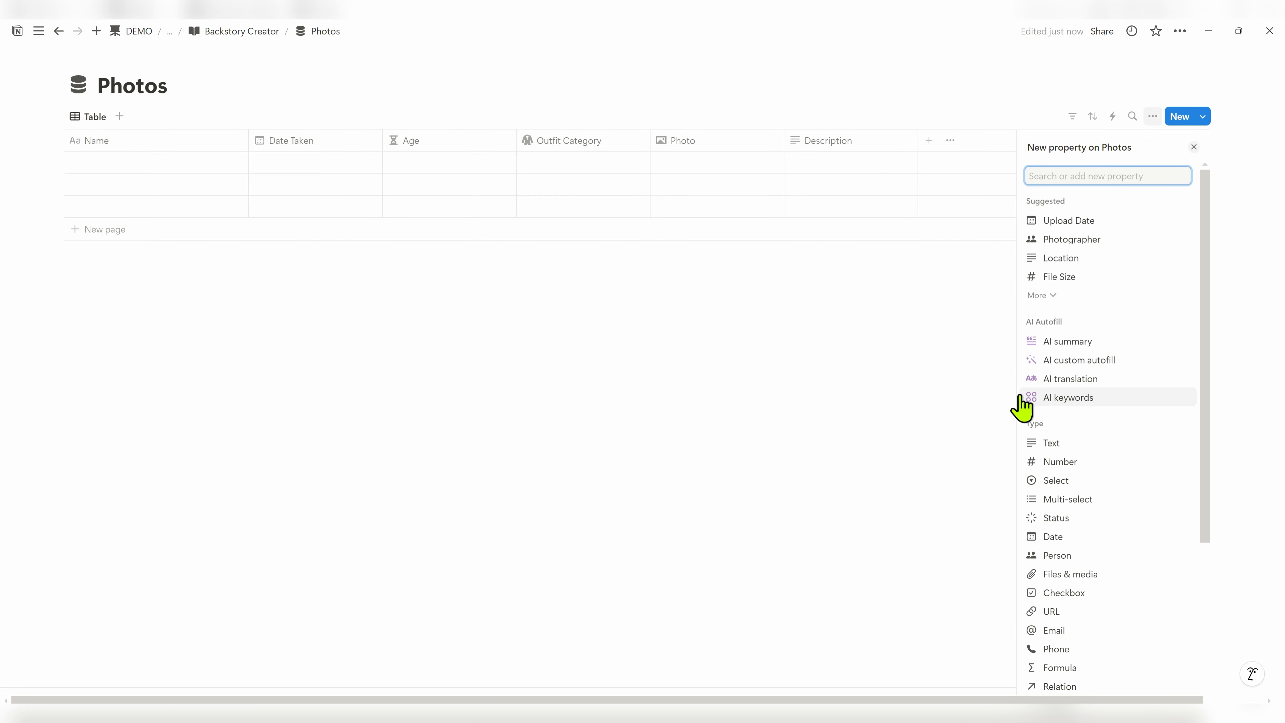
{"action": "scroll", "coordinate": [1062, 456], "scroll_direction": "down", "scroll_amount": 3}
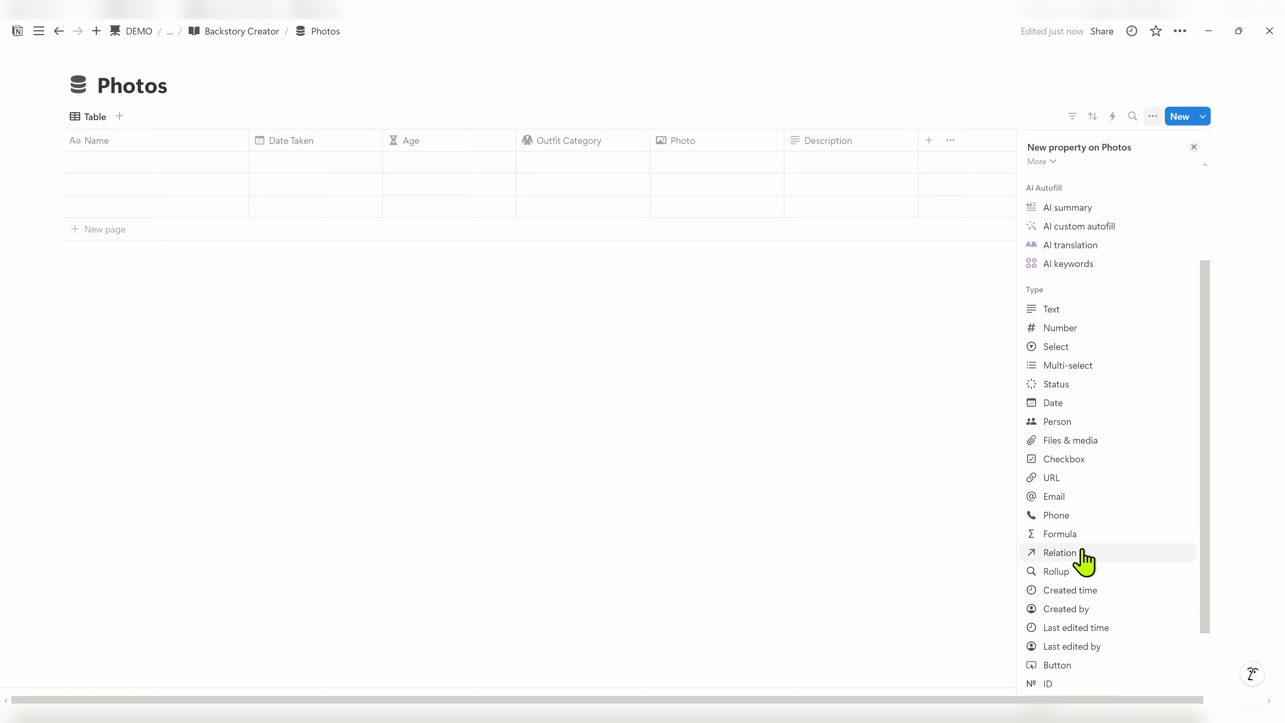
{"action": "left_click", "coordinate": [1083, 562]}
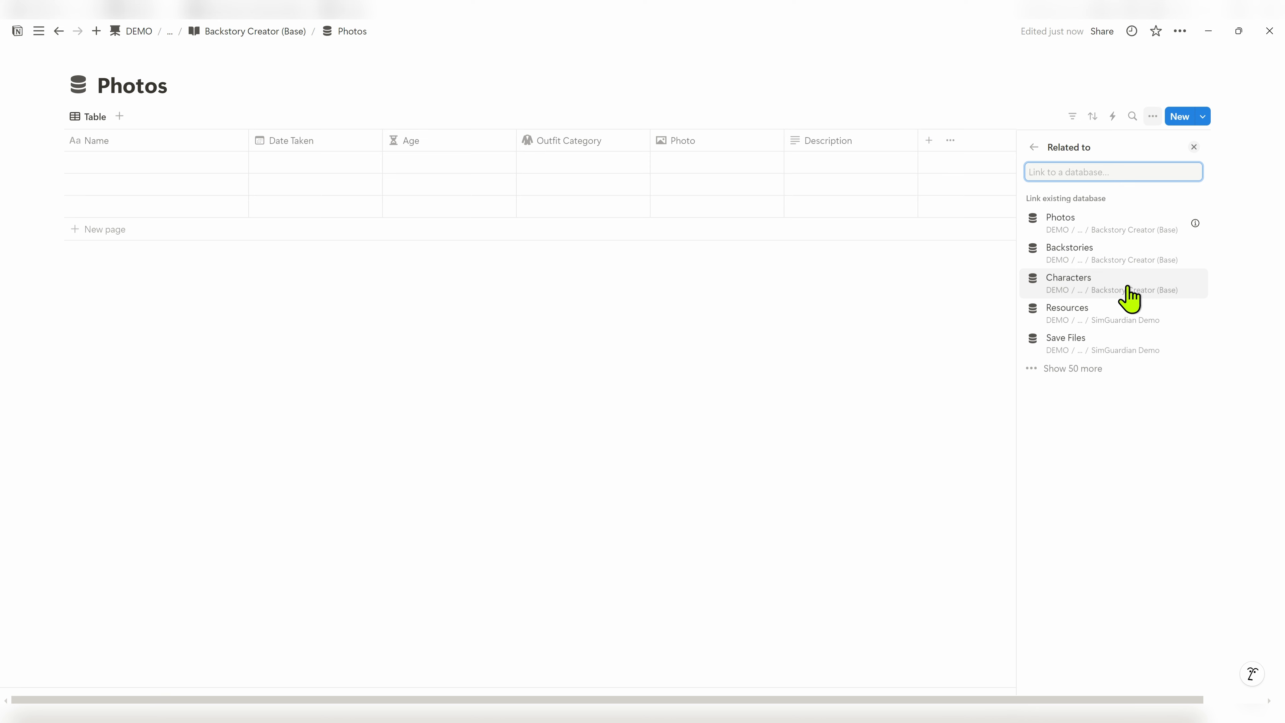
{"action": "left_click", "coordinate": [1137, 300]}
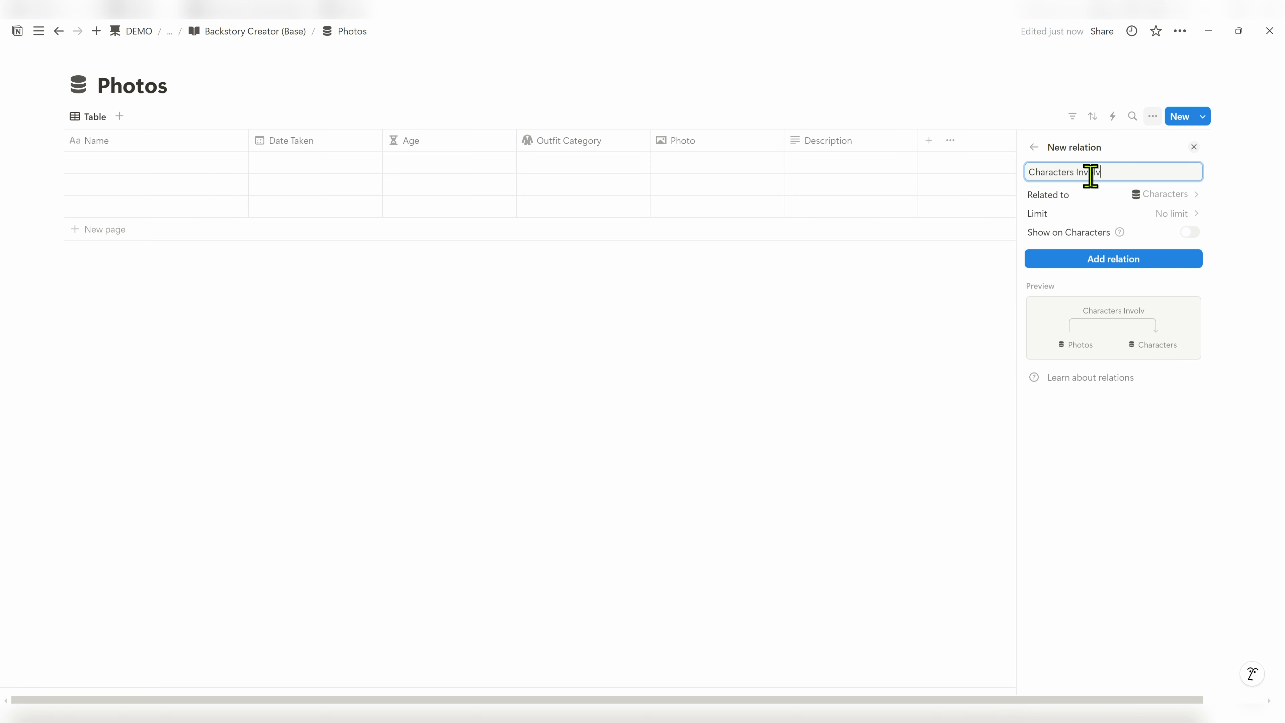
{"action": "type", "text": "Involved"}
{"action": "mouse_move", "coordinate": [1121, 234]}
{"action": "left_click", "coordinate": [912, 96]}
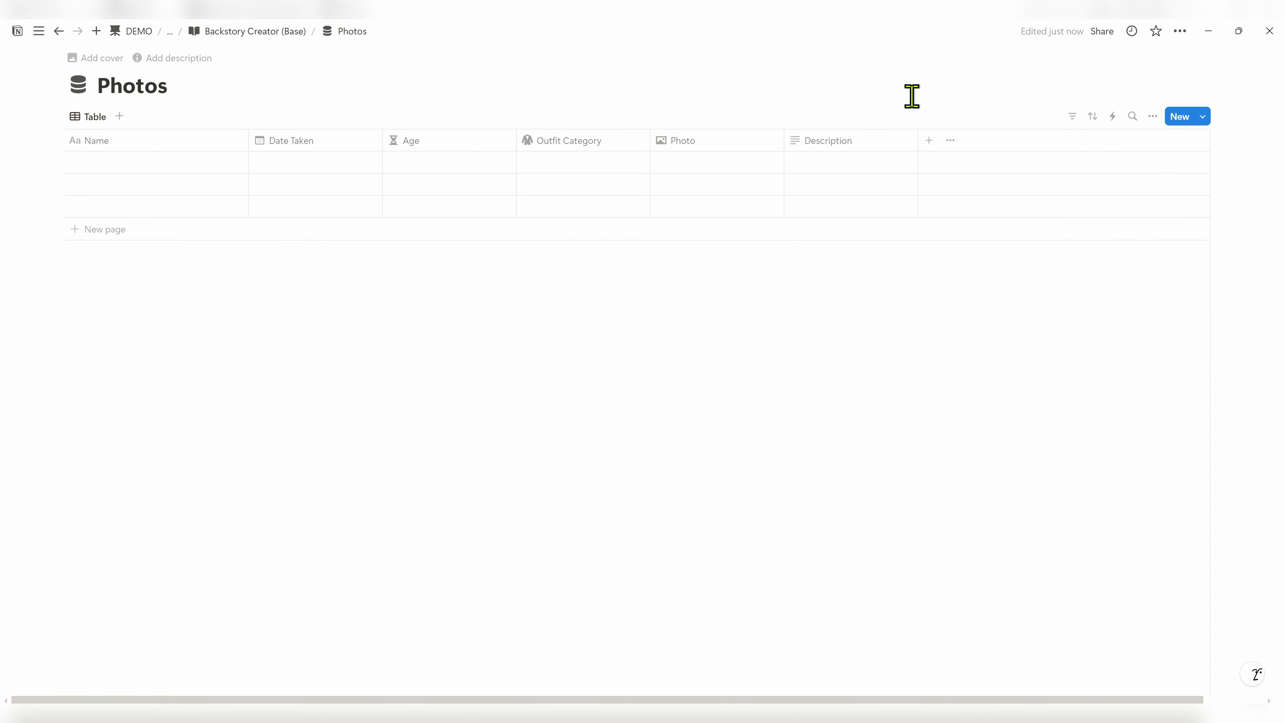
Open the Characters database from the Backstory Creator (Base) page and turn off its database lock
{"action": "left_click", "coordinate": [248, 32]}
{"action": "scroll", "coordinate": [341, 378], "scroll_direction": "down", "scroll_amount": 5}
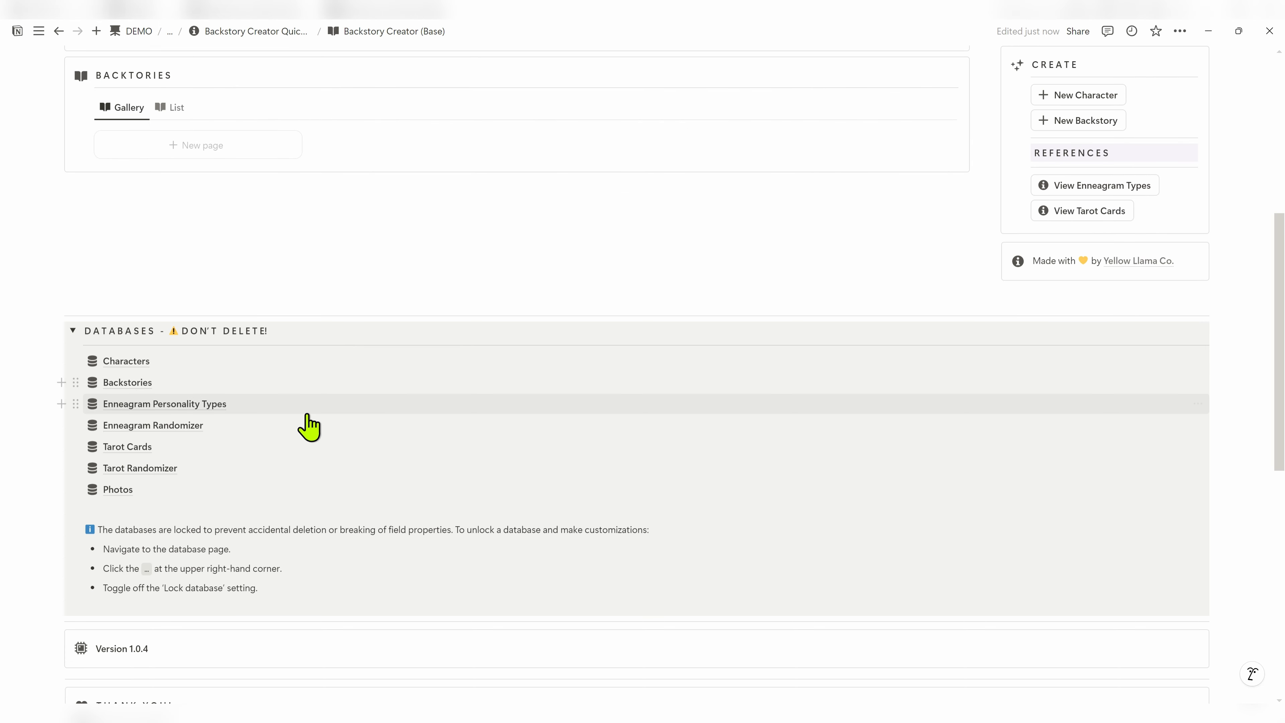
{"action": "scroll", "coordinate": [304, 428], "scroll_direction": "down", "scroll_amount": 2}
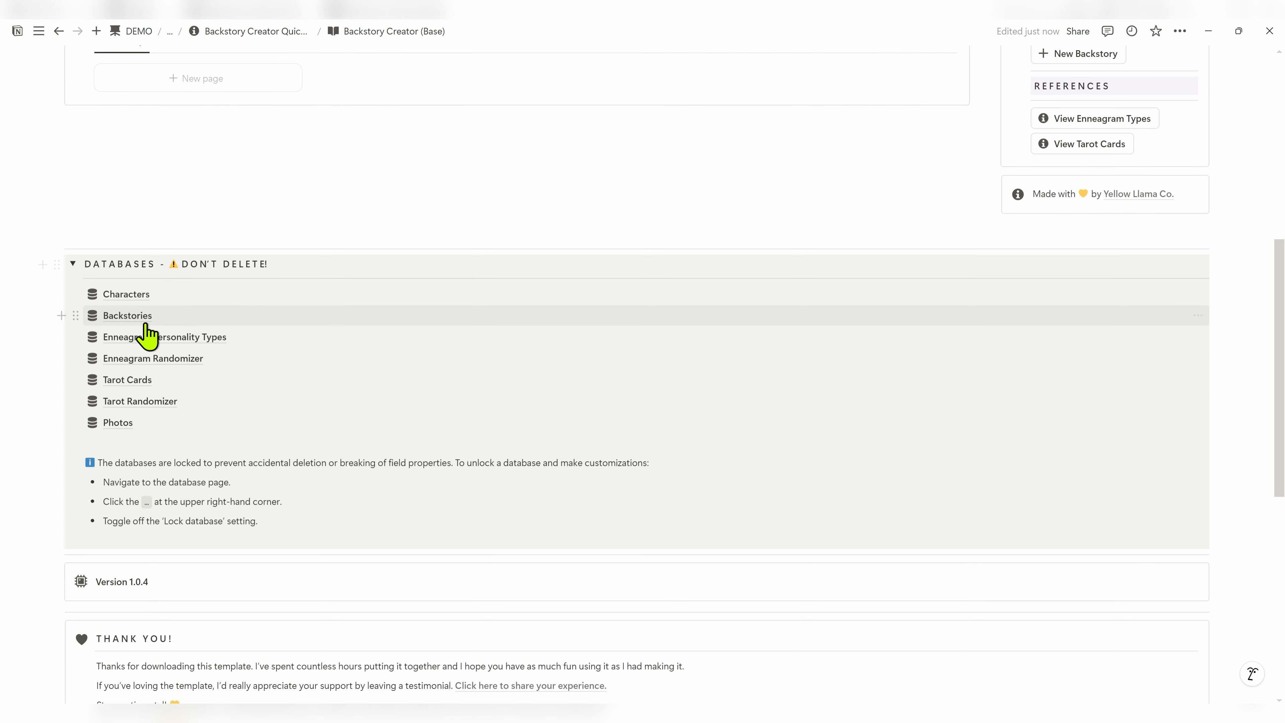
{"action": "left_click", "coordinate": [127, 294]}
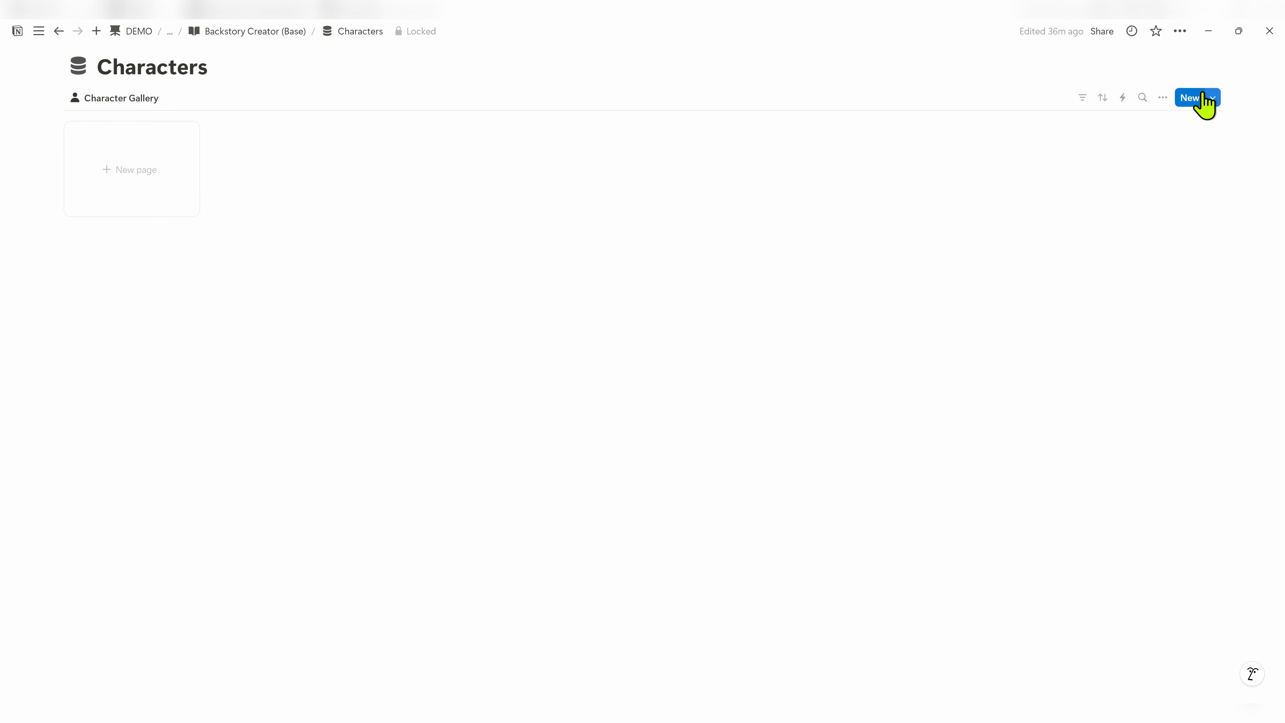
{"action": "left_click", "coordinate": [1180, 30]}
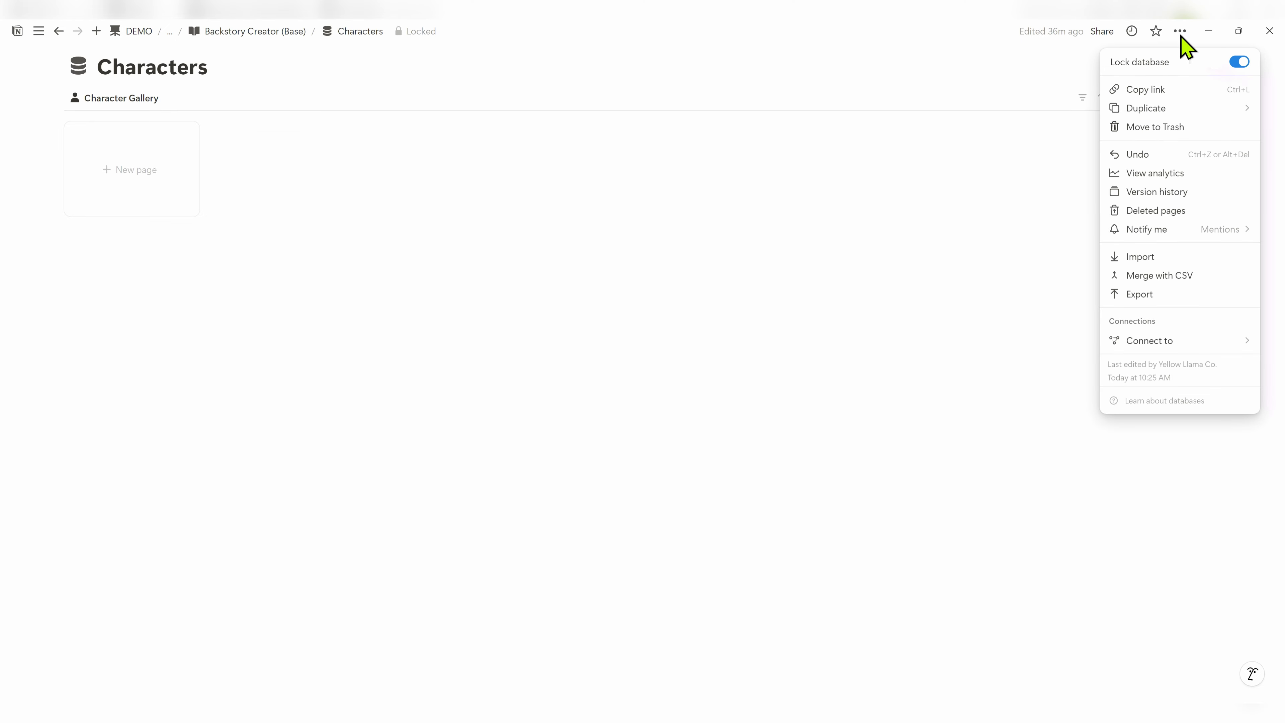
{"action": "left_click", "coordinate": [1234, 63]}
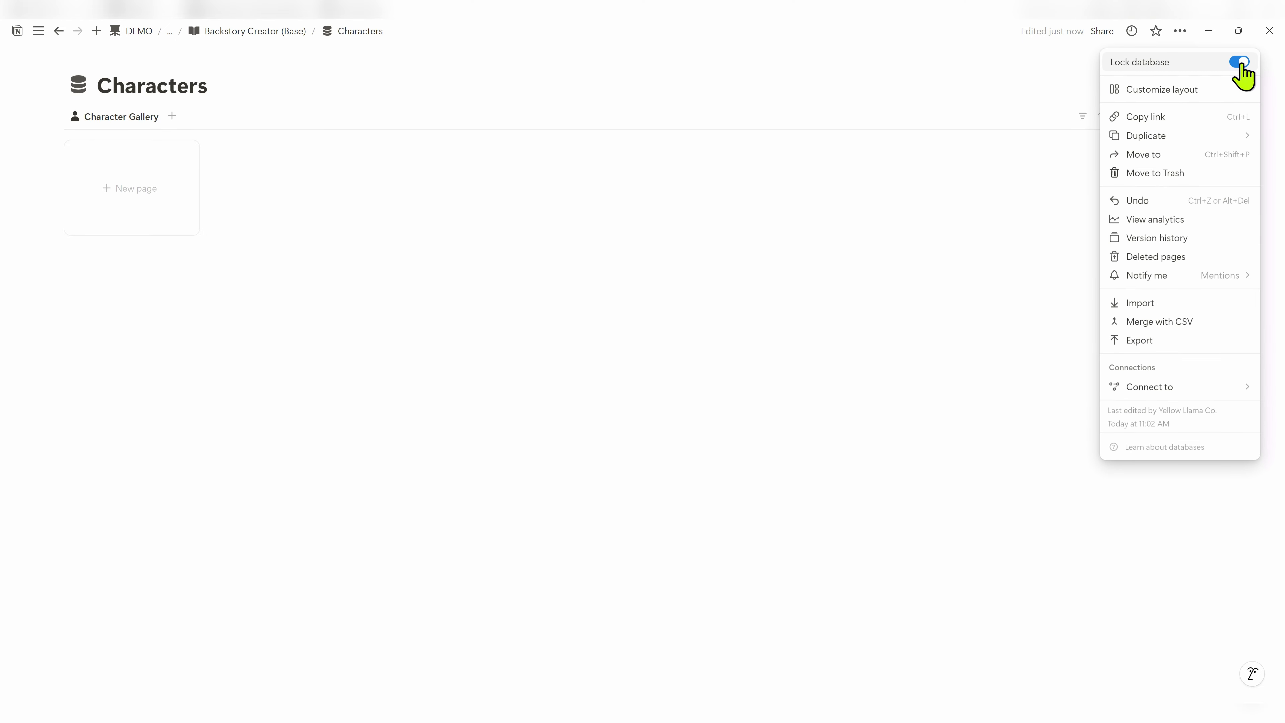
Return to the Backstory Creator (Base) page and open the Photos database
{"action": "left_click", "coordinate": [251, 33]}
{"action": "left_click", "coordinate": [253, 33]}
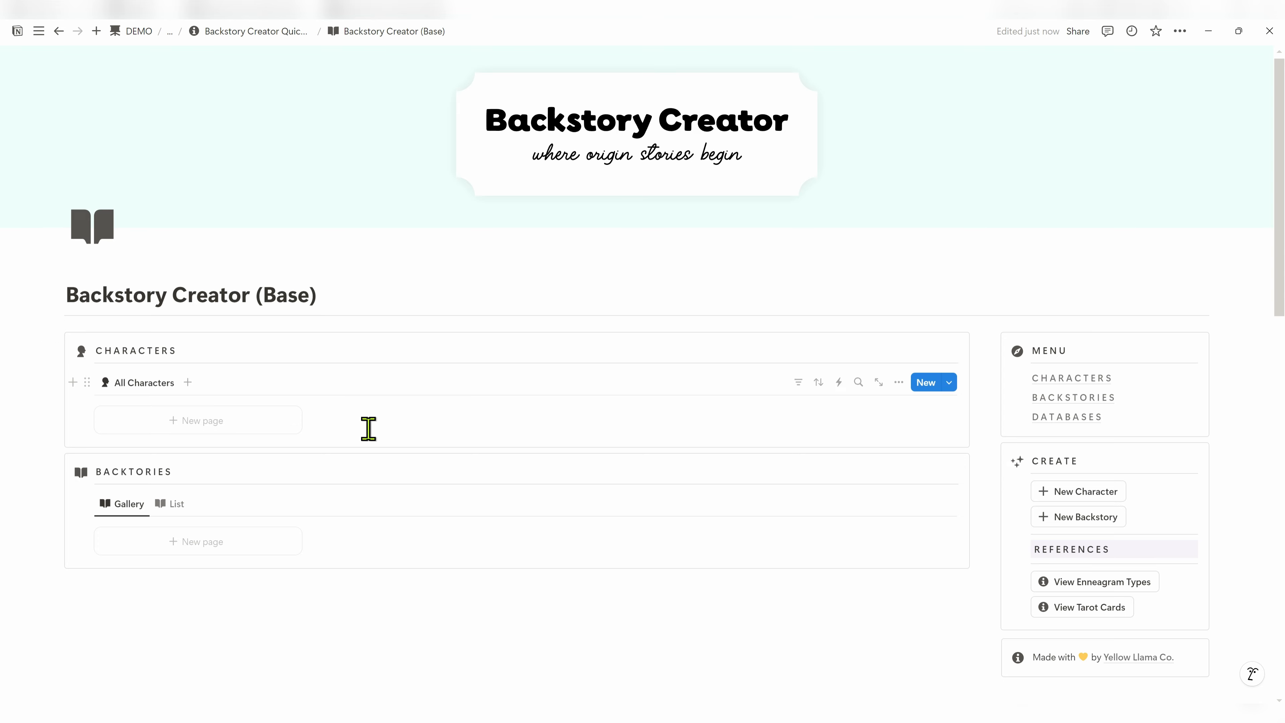
{"action": "scroll", "coordinate": [368, 429], "scroll_direction": "down", "scroll_amount": 5}
{"action": "scroll", "coordinate": [303, 446], "scroll_direction": "down", "scroll_amount": 3}
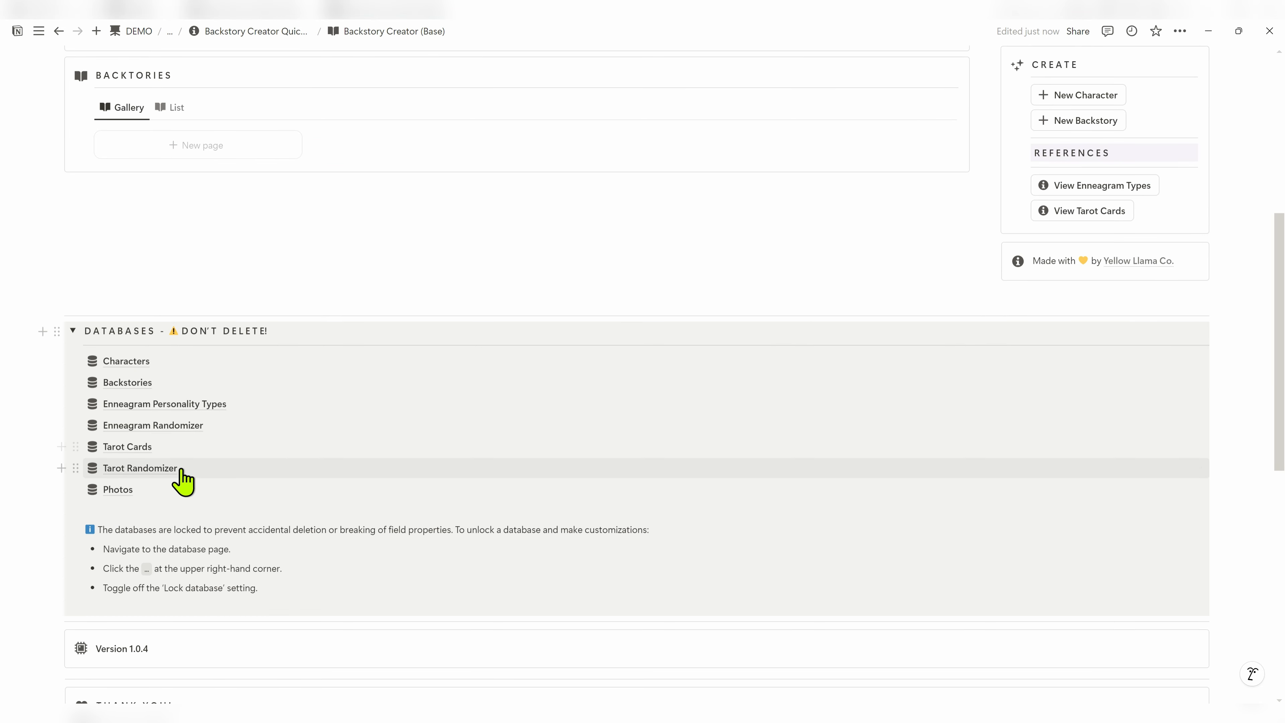
{"action": "left_click", "coordinate": [117, 490]}
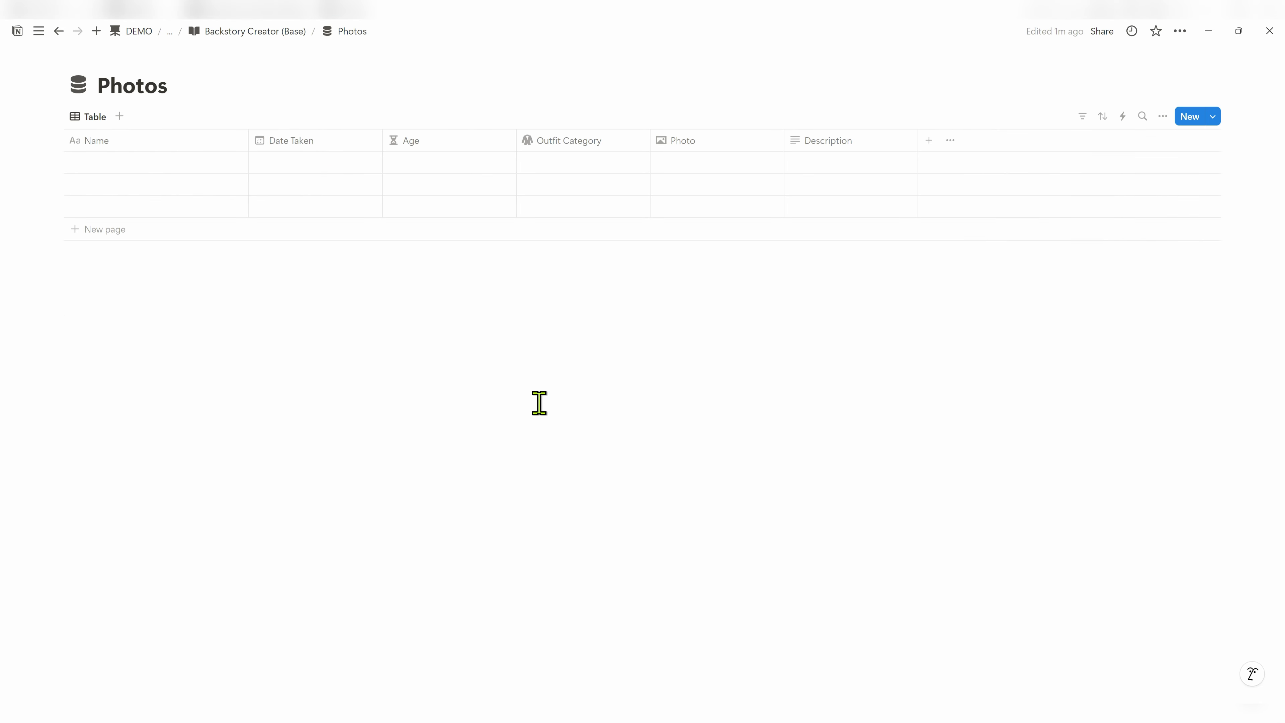
Add a two-way relation to the Characters database named Characters Involved, shown on Characters as Associated Photos
{"action": "left_click", "coordinate": [931, 148]}
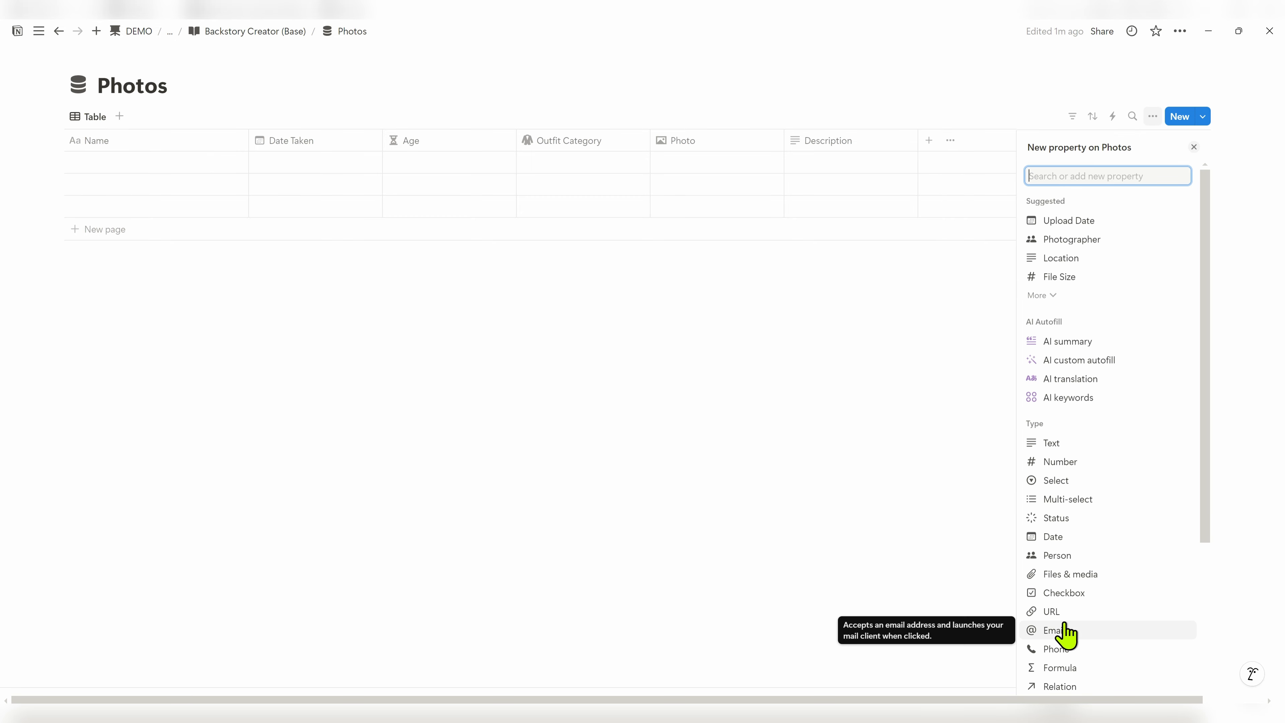
{"action": "scroll", "coordinate": [1067, 633], "scroll_direction": "down", "scroll_amount": 2}
{"action": "left_click", "coordinate": [1067, 625]}
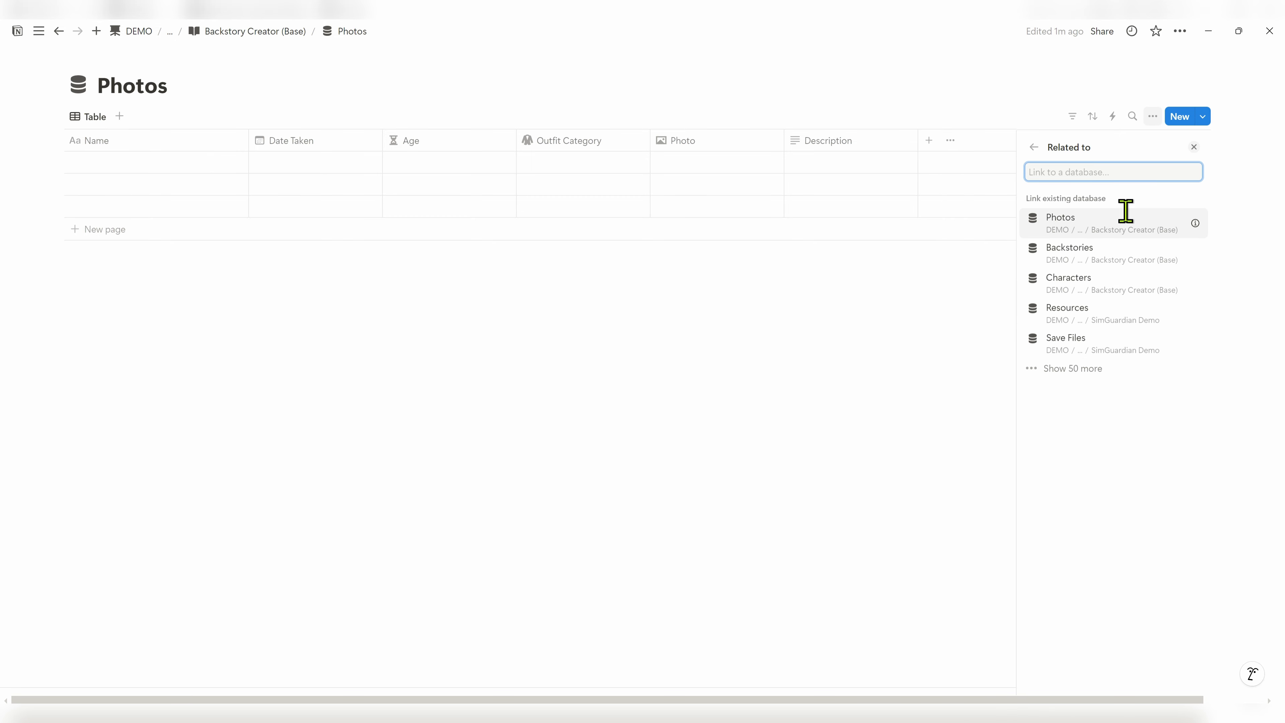
{"action": "left_click", "coordinate": [1116, 293]}
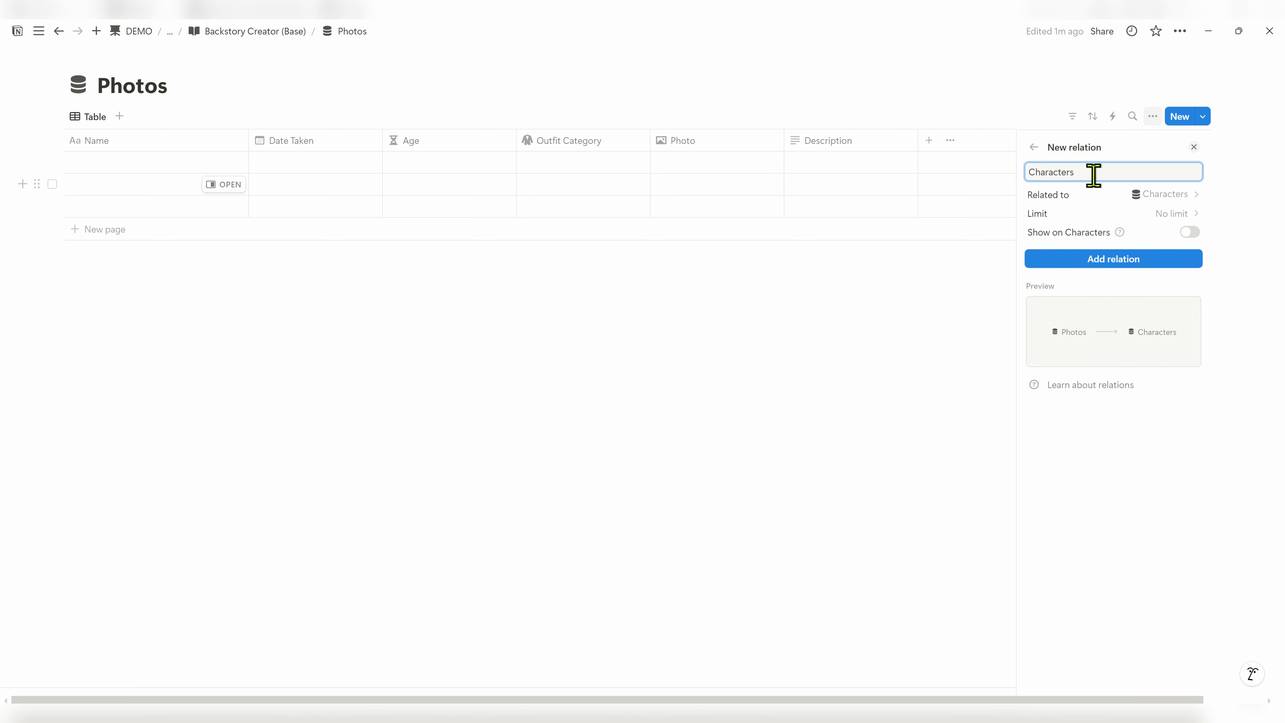
{"action": "type", "text": "Involved"}
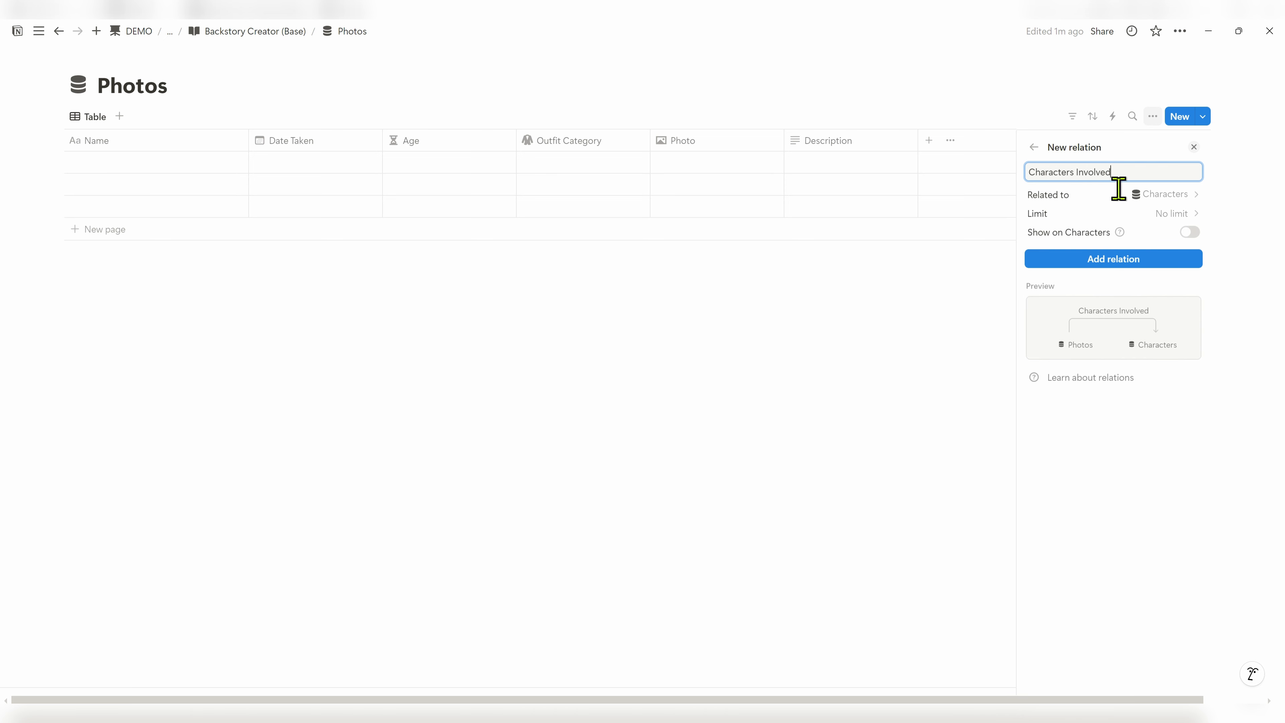
{"action": "left_click", "coordinate": [1190, 232]}
{"action": "left_click", "coordinate": [1130, 276]}
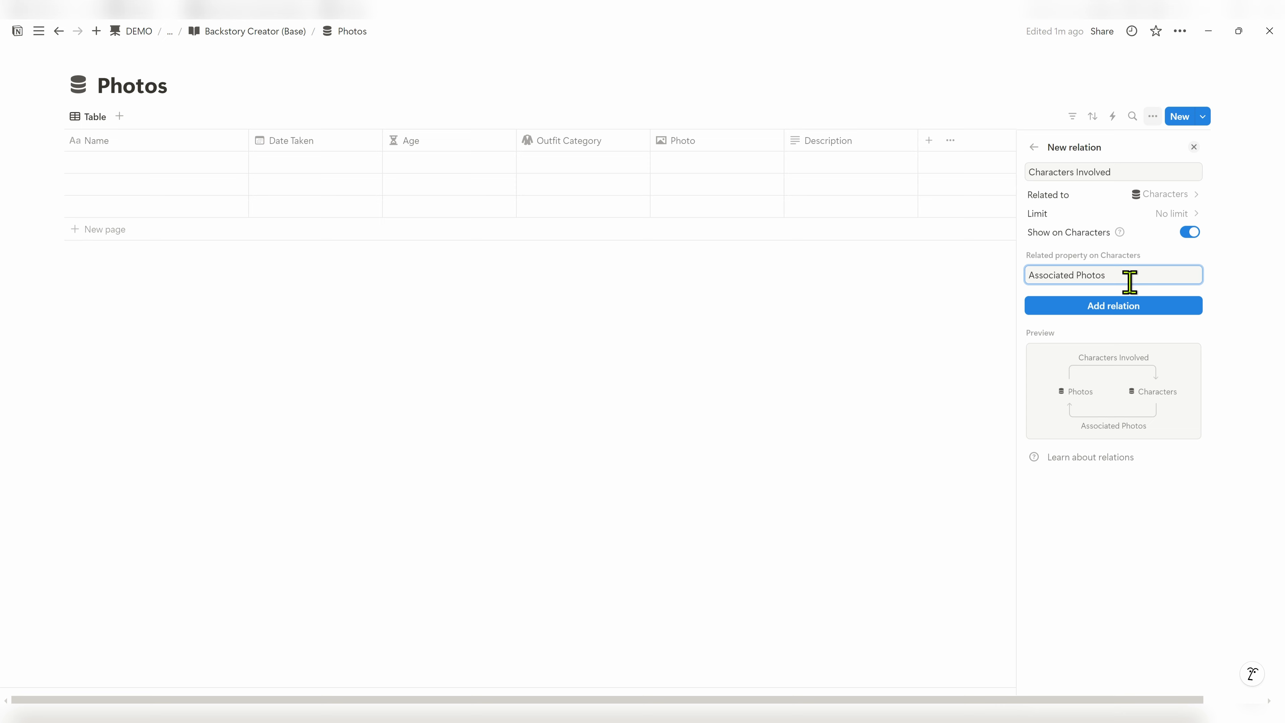
{"action": "left_click", "coordinate": [1128, 316]}
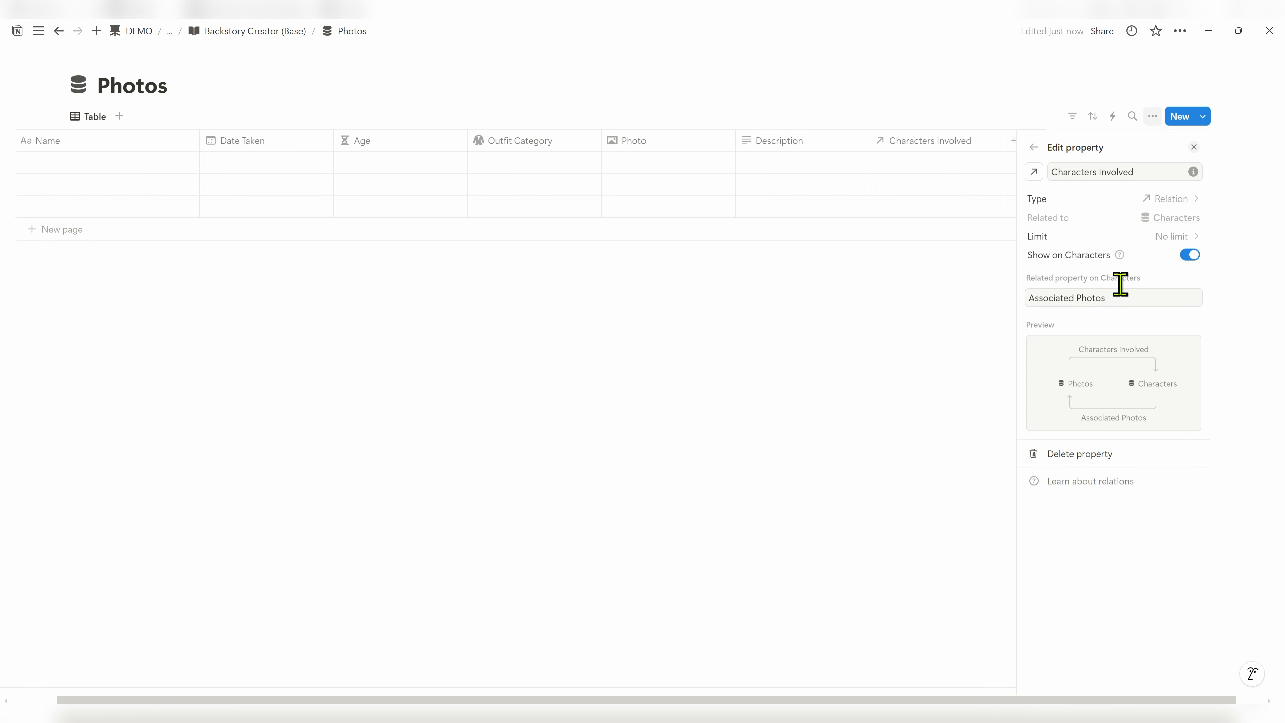
Give the Characters Involved property the single-person bust icon, filtering the icons by "person"
{"action": "left_click", "coordinate": [1034, 173]}
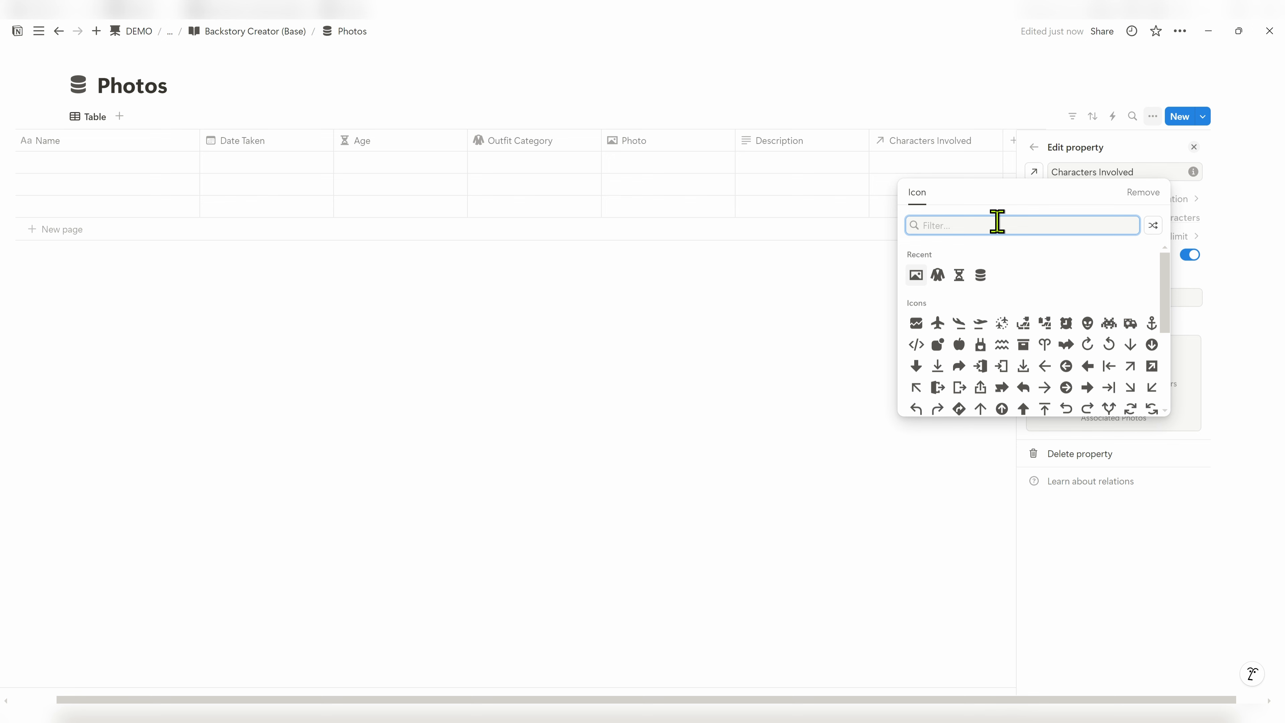
{"action": "type", "text": "person"}
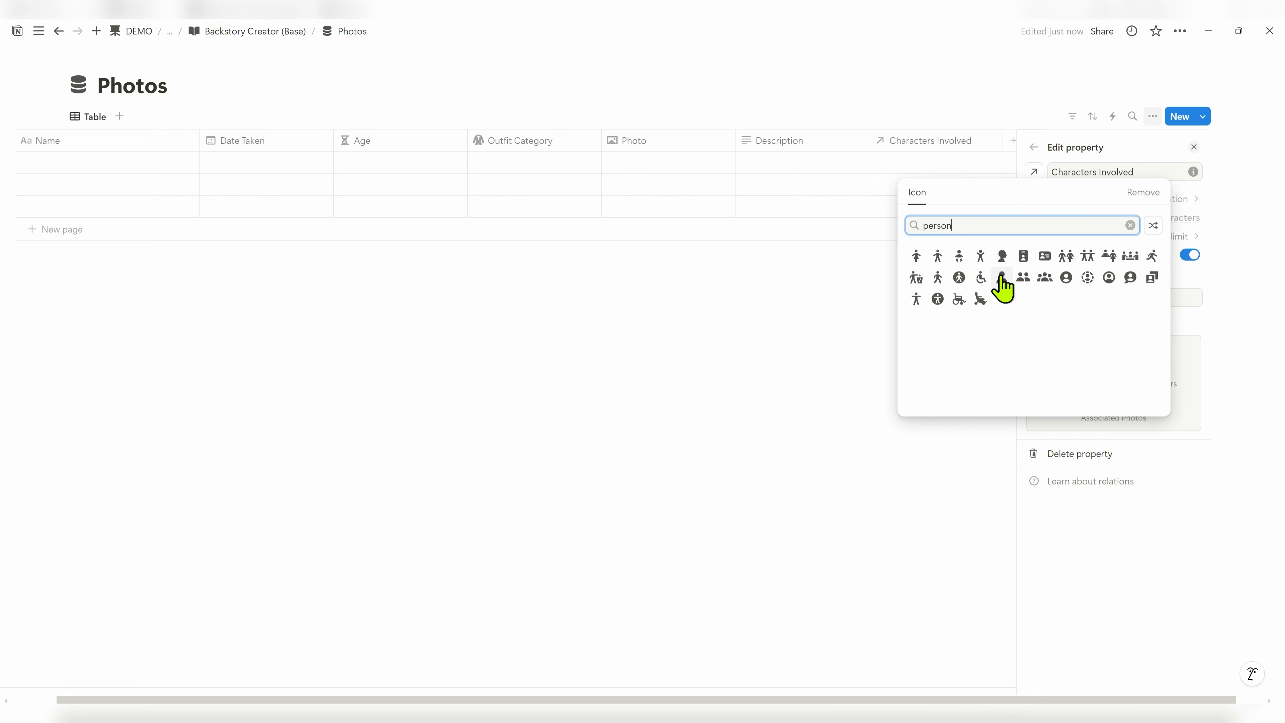
{"action": "left_click", "coordinate": [1003, 277]}
{"action": "left_click", "coordinate": [904, 388]}
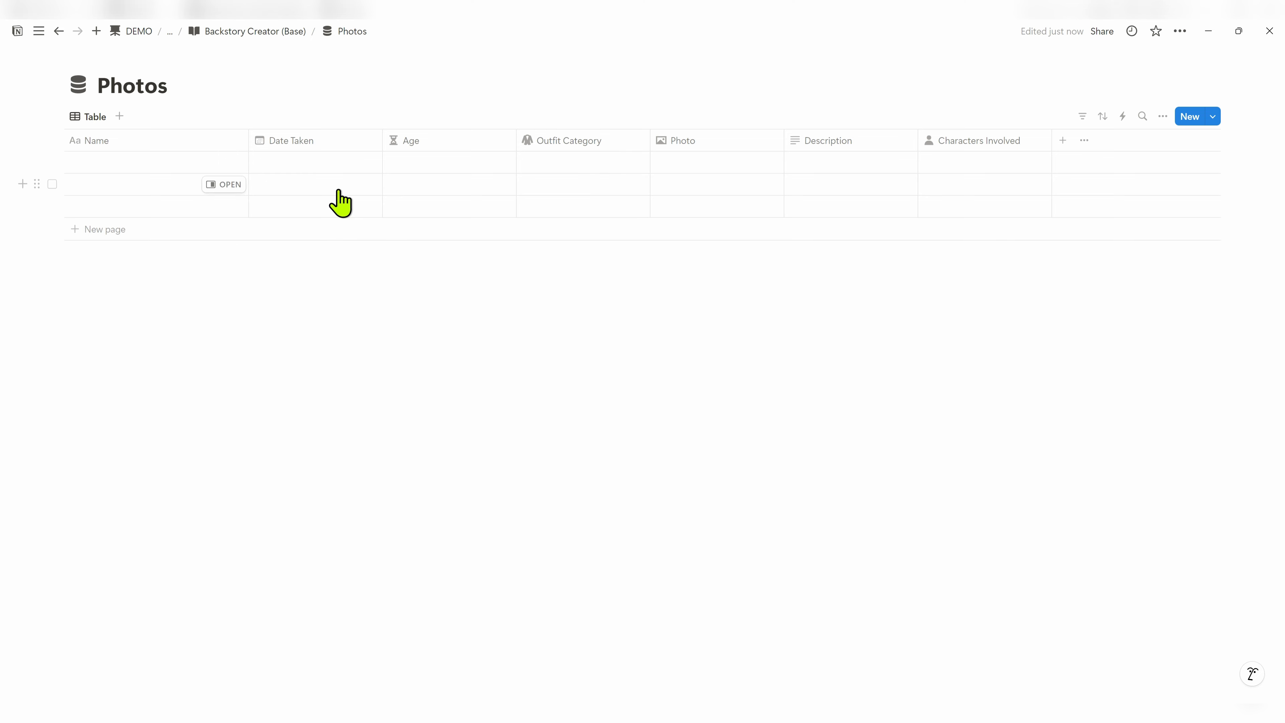
Delete the three empty rows from the Photos table
{"action": "left_click", "coordinate": [53, 162]}
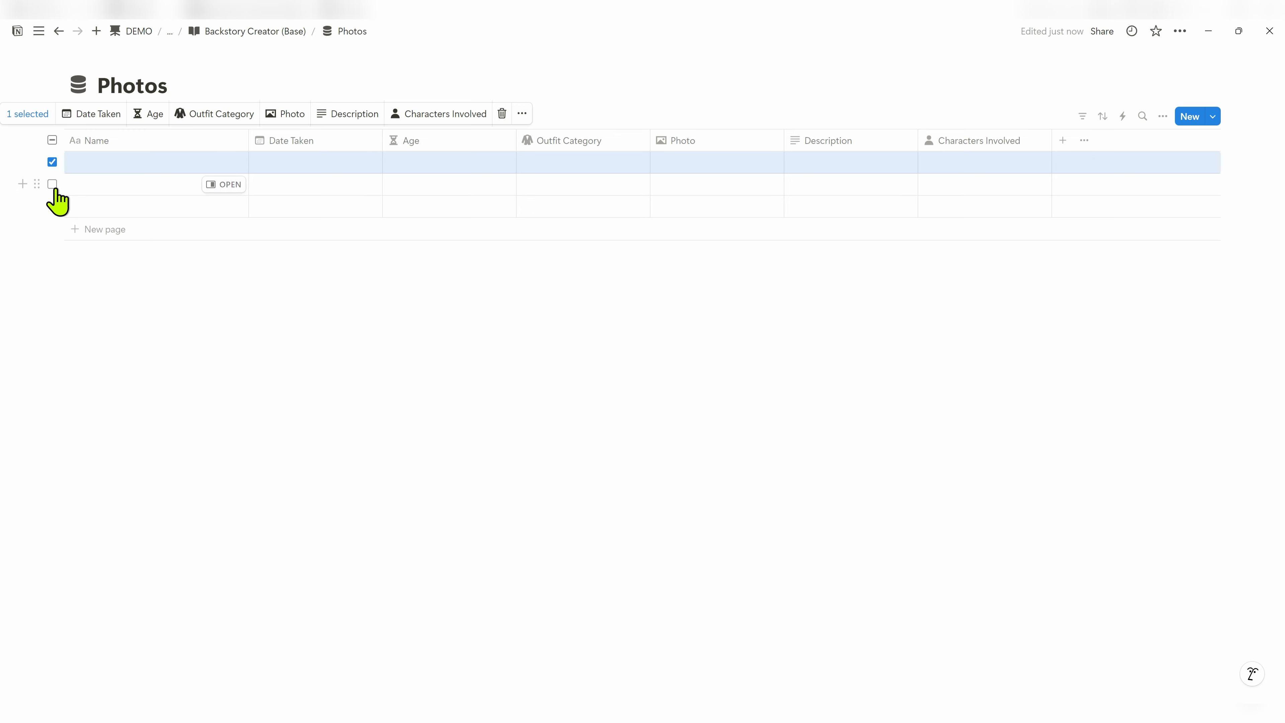
{"action": "left_click", "coordinate": [52, 184]}
{"action": "left_click", "coordinate": [52, 206]}
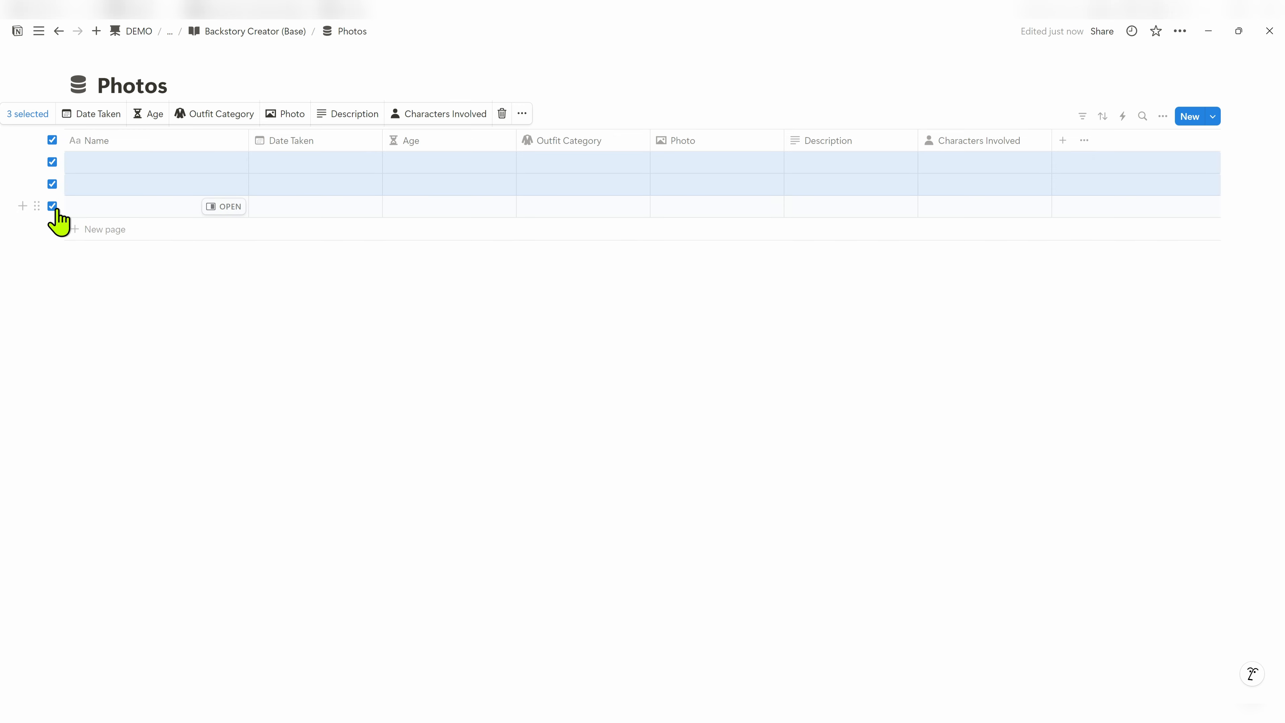
{"action": "left_click", "coordinate": [502, 115]}
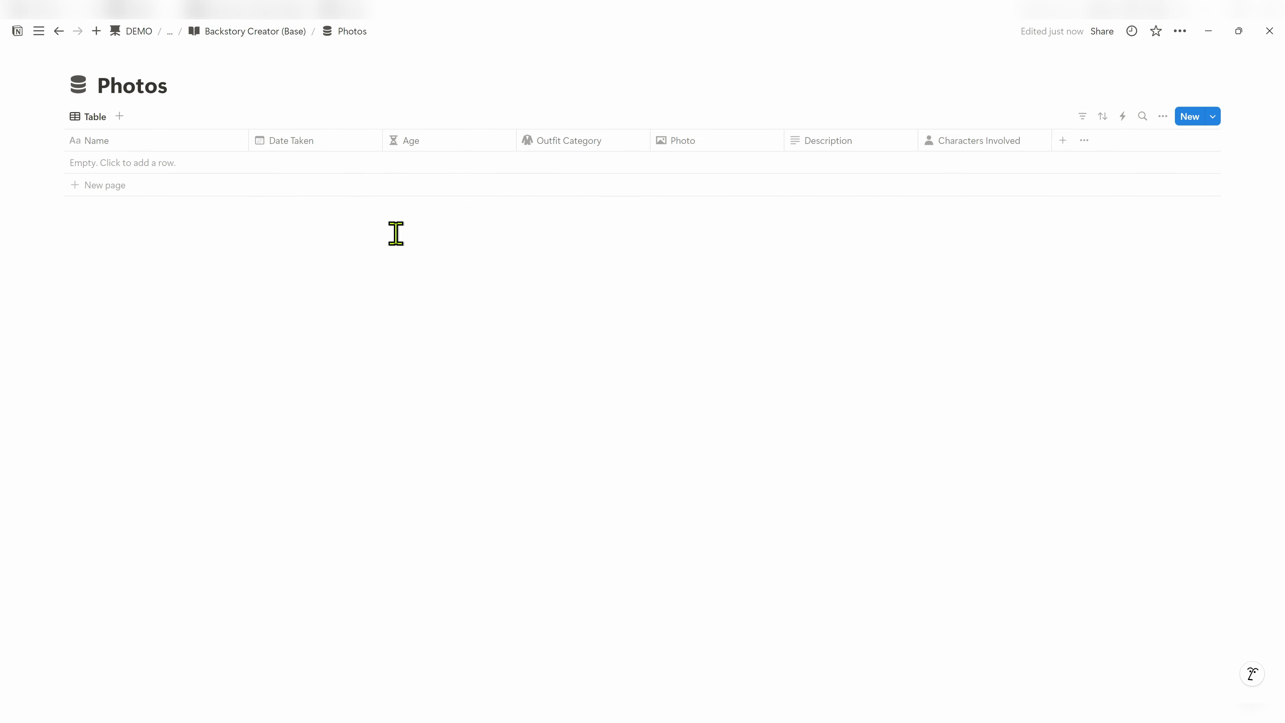
Return to the Backstory Creator (Base) page and open the Characters database
{"action": "left_click", "coordinate": [279, 38]}
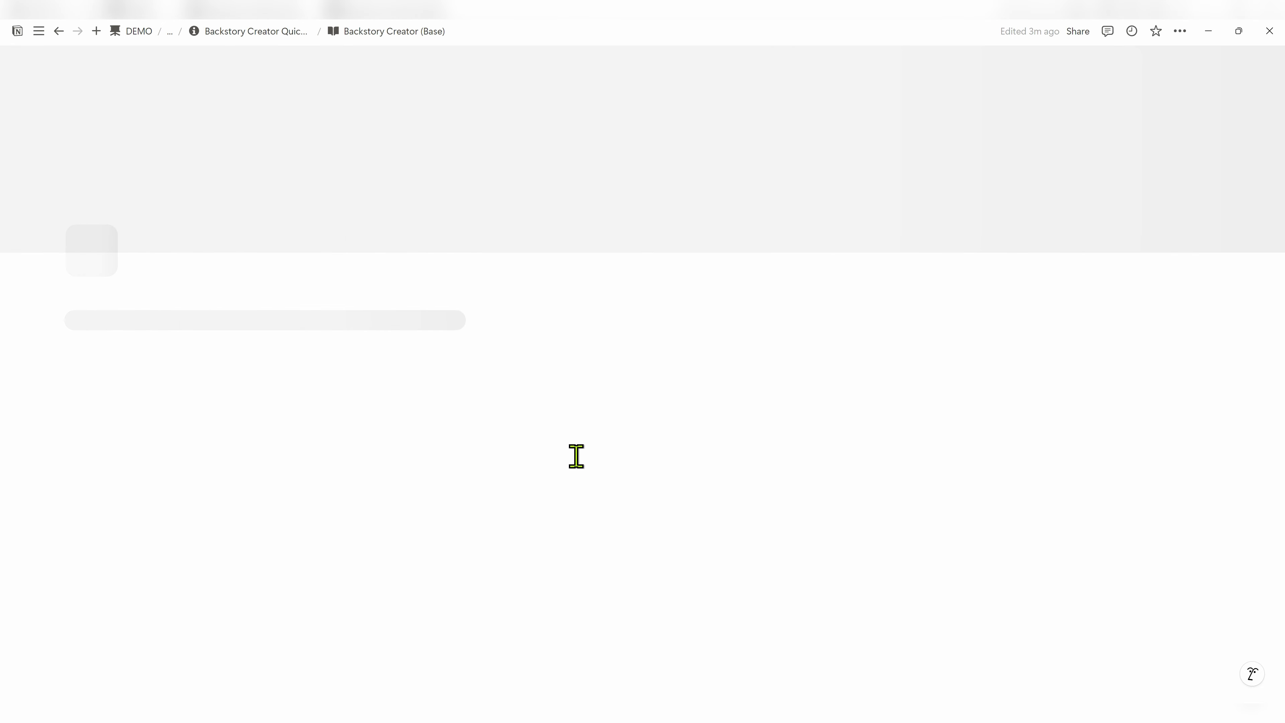
{"action": "scroll", "coordinate": [572, 445], "scroll_direction": "down", "scroll_amount": 5}
{"action": "scroll", "coordinate": [573, 445], "scroll_direction": "up", "scroll_amount": 2}
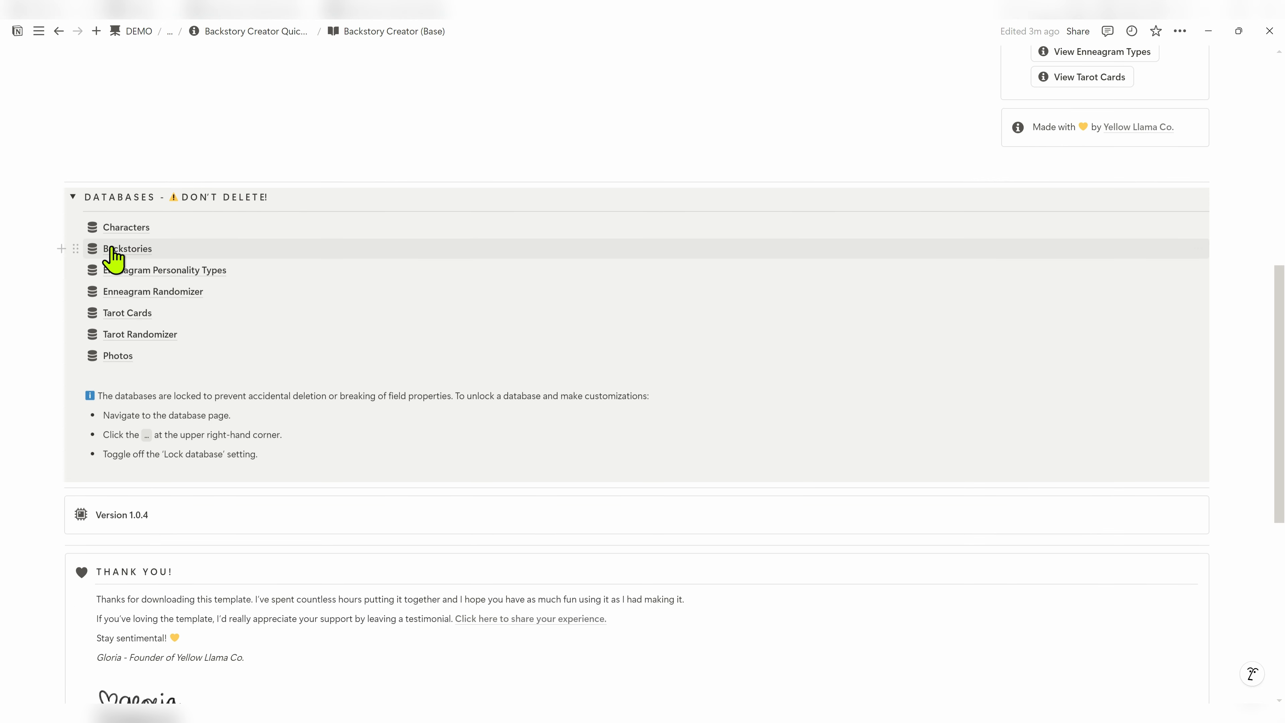
{"action": "left_click", "coordinate": [127, 234]}
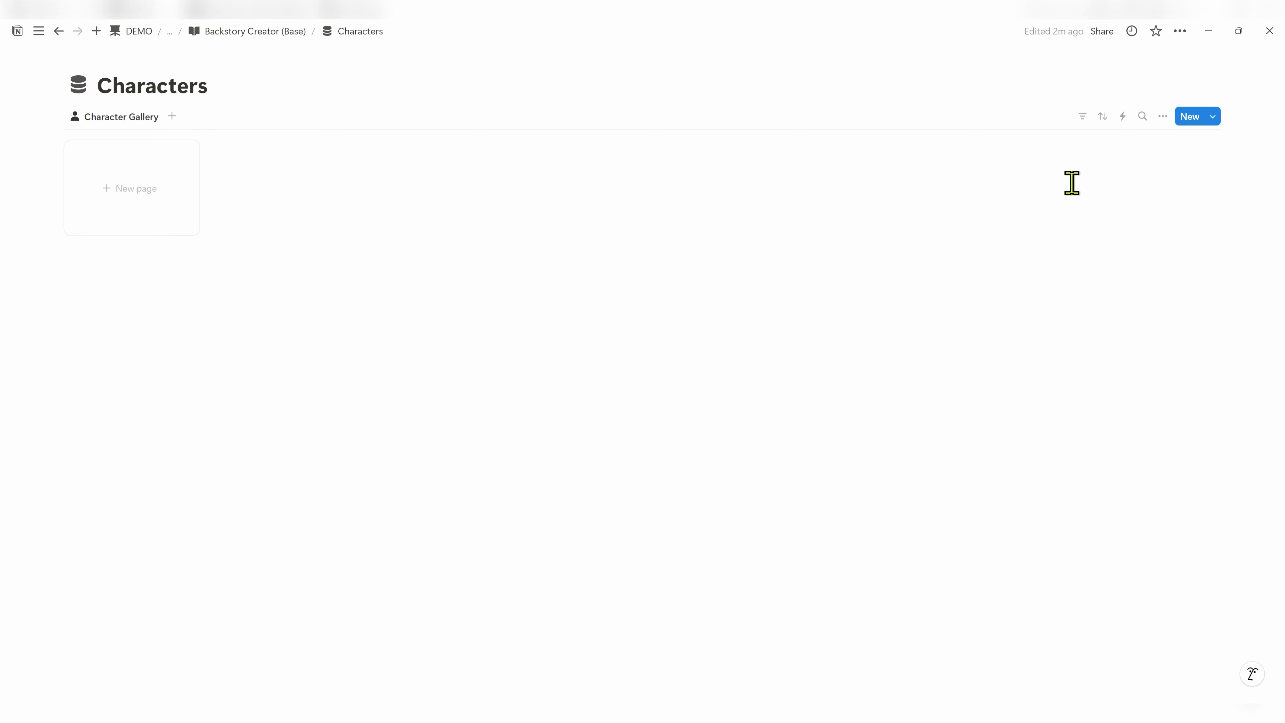
Open the Character Profile template of the Characters database for editing as a full page
{"action": "left_click", "coordinate": [1213, 118]}
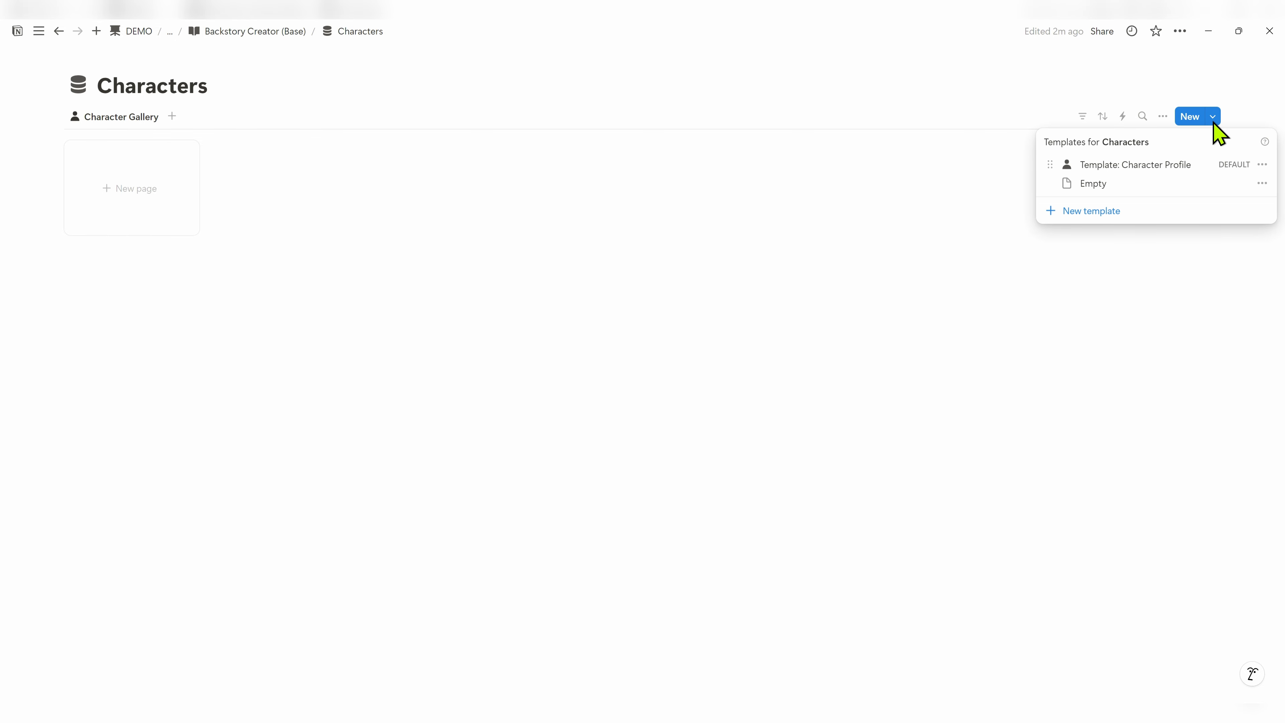
{"action": "left_click", "coordinate": [1263, 165]}
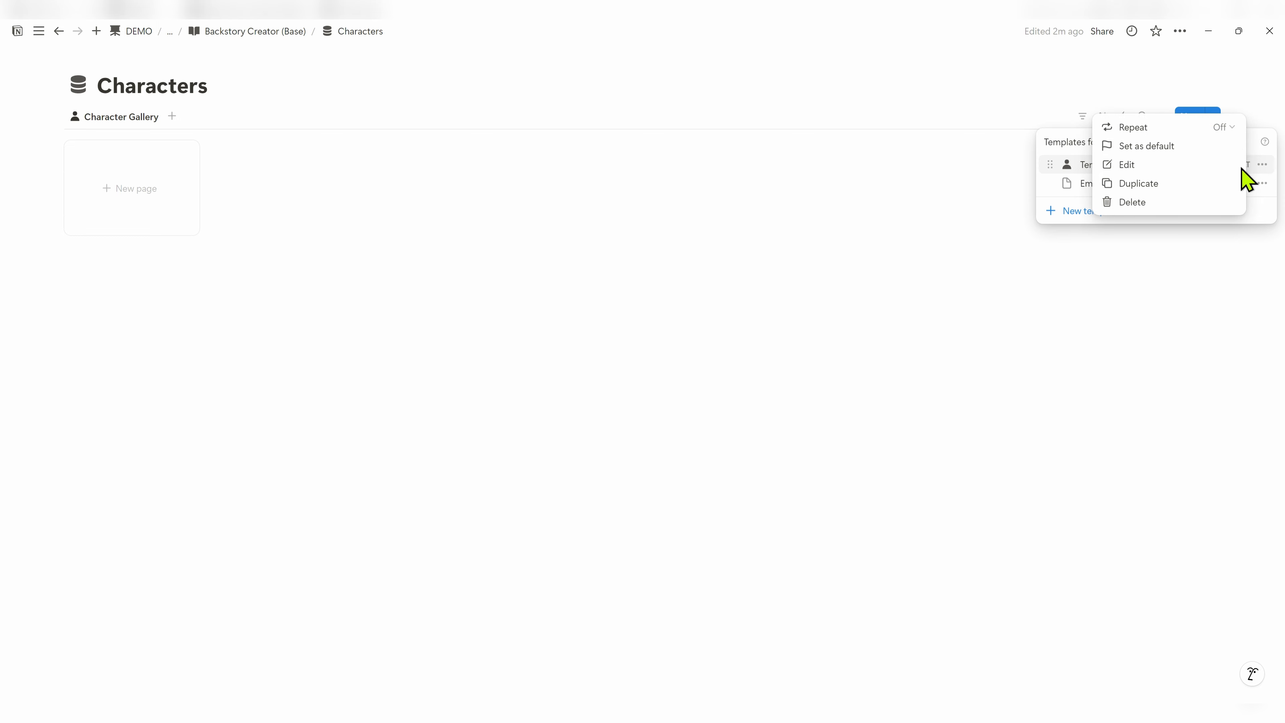
{"action": "left_click", "coordinate": [1172, 166]}
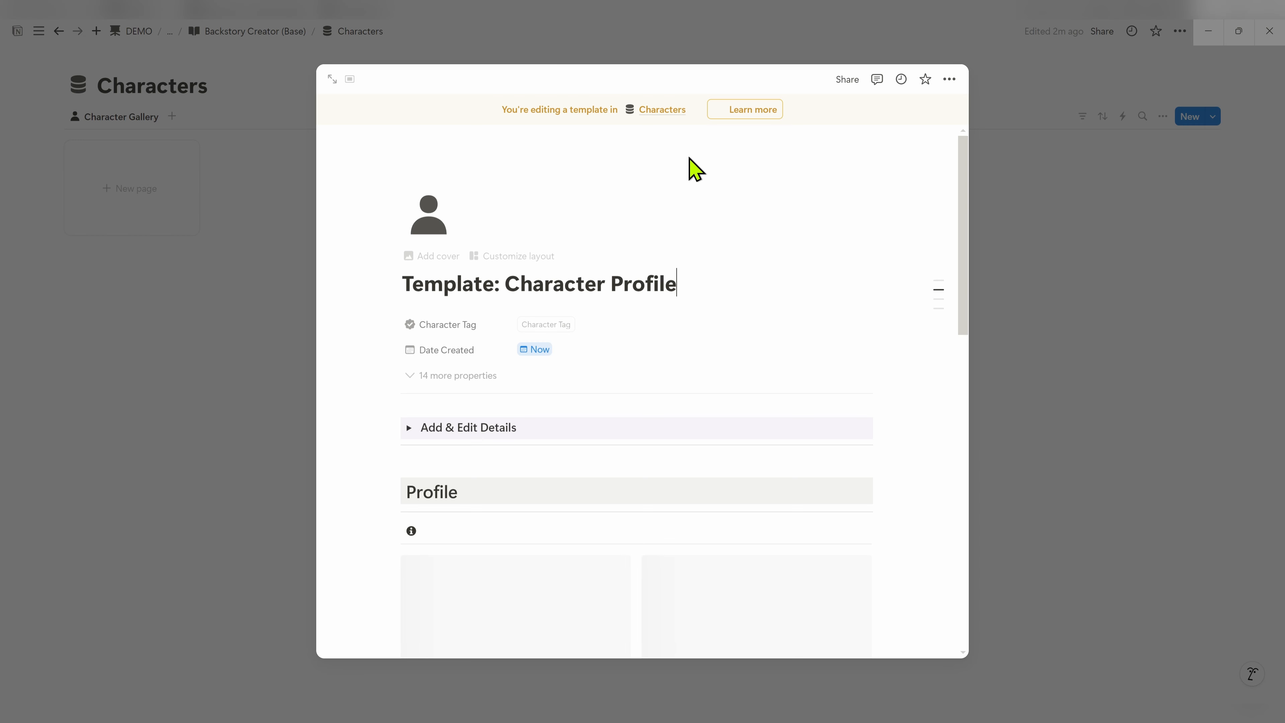
{"action": "left_click", "coordinate": [332, 79]}
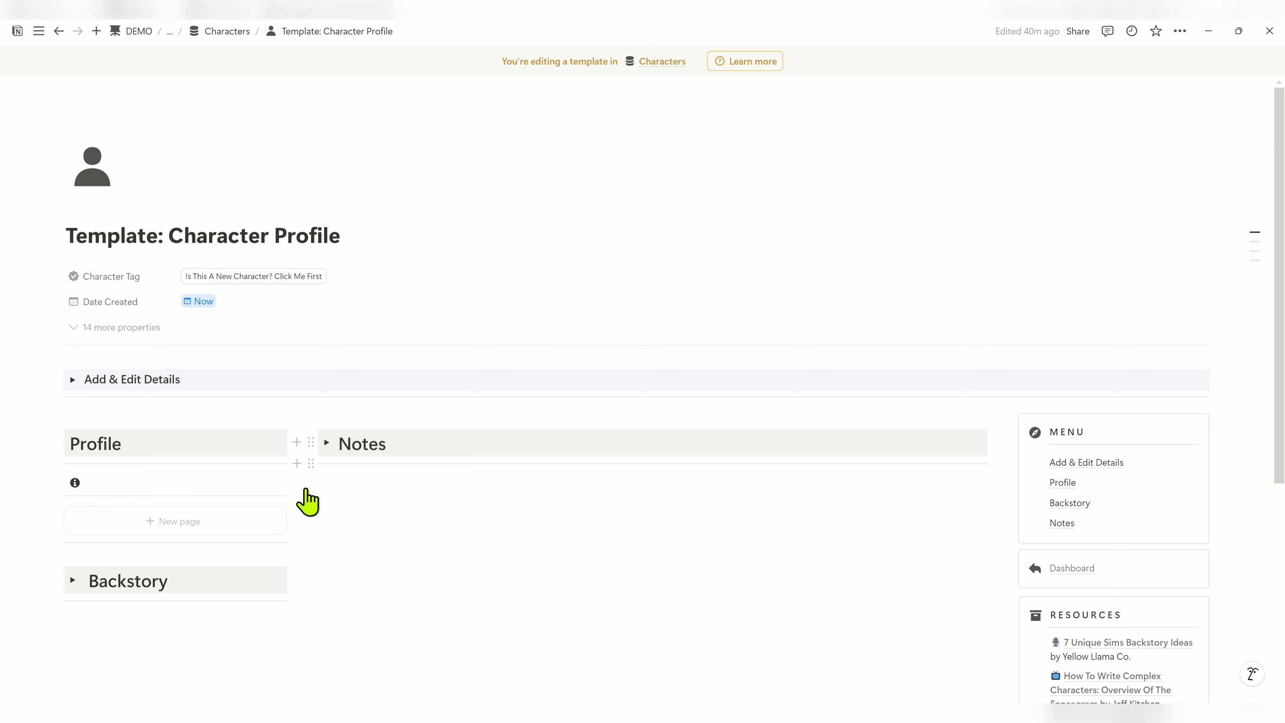
Set the Associated Photos property's visibility to Always hide and collapse the template's additional properties
{"action": "scroll", "coordinate": [308, 502], "scroll_direction": "down", "scroll_amount": 1}
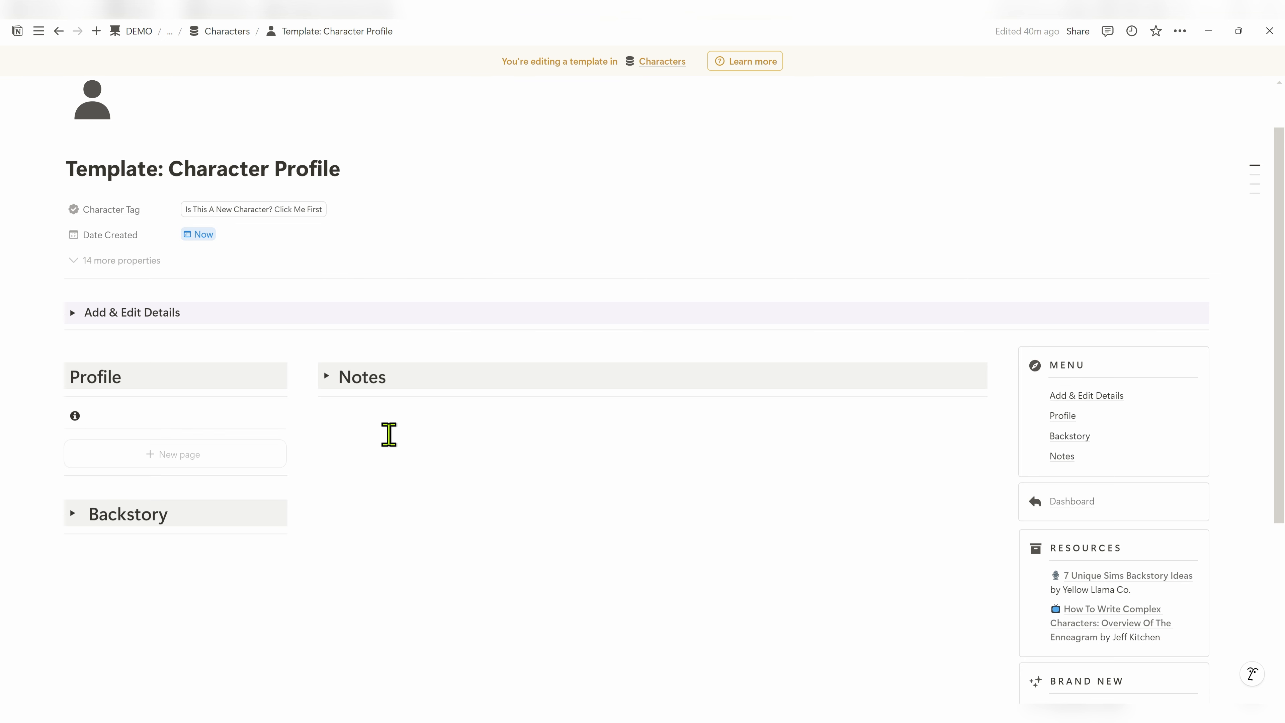
{"action": "left_click", "coordinate": [124, 260]}
{"action": "scroll", "coordinate": [160, 494], "scroll_direction": "down", "scroll_amount": 4}
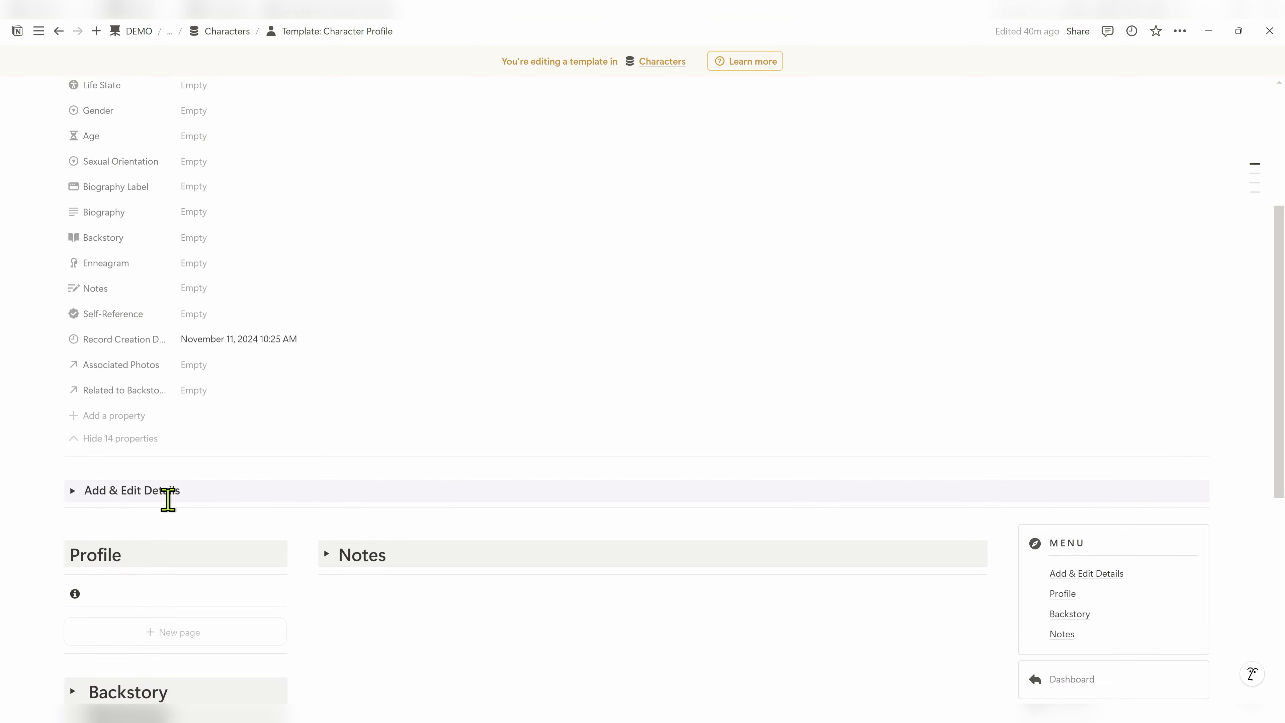
{"action": "scroll", "coordinate": [167, 493], "scroll_direction": "up", "scroll_amount": 1}
{"action": "left_click", "coordinate": [128, 435]}
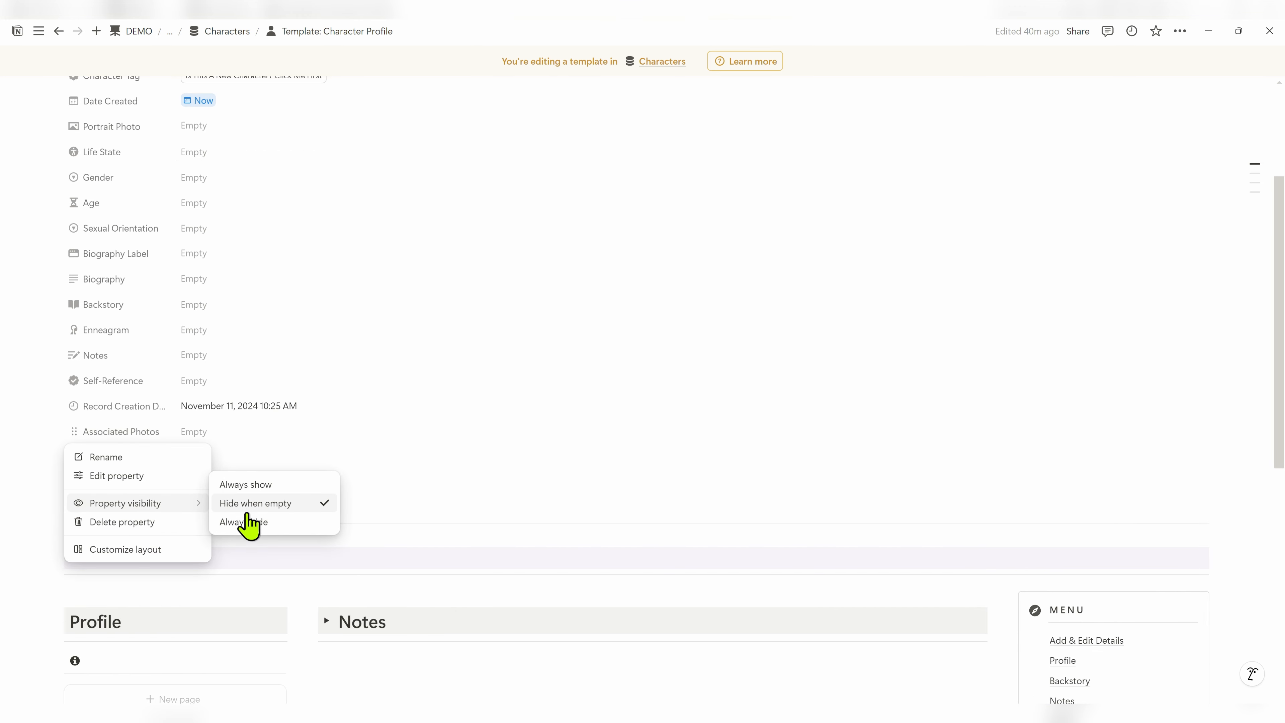
{"action": "left_click", "coordinate": [253, 523]}
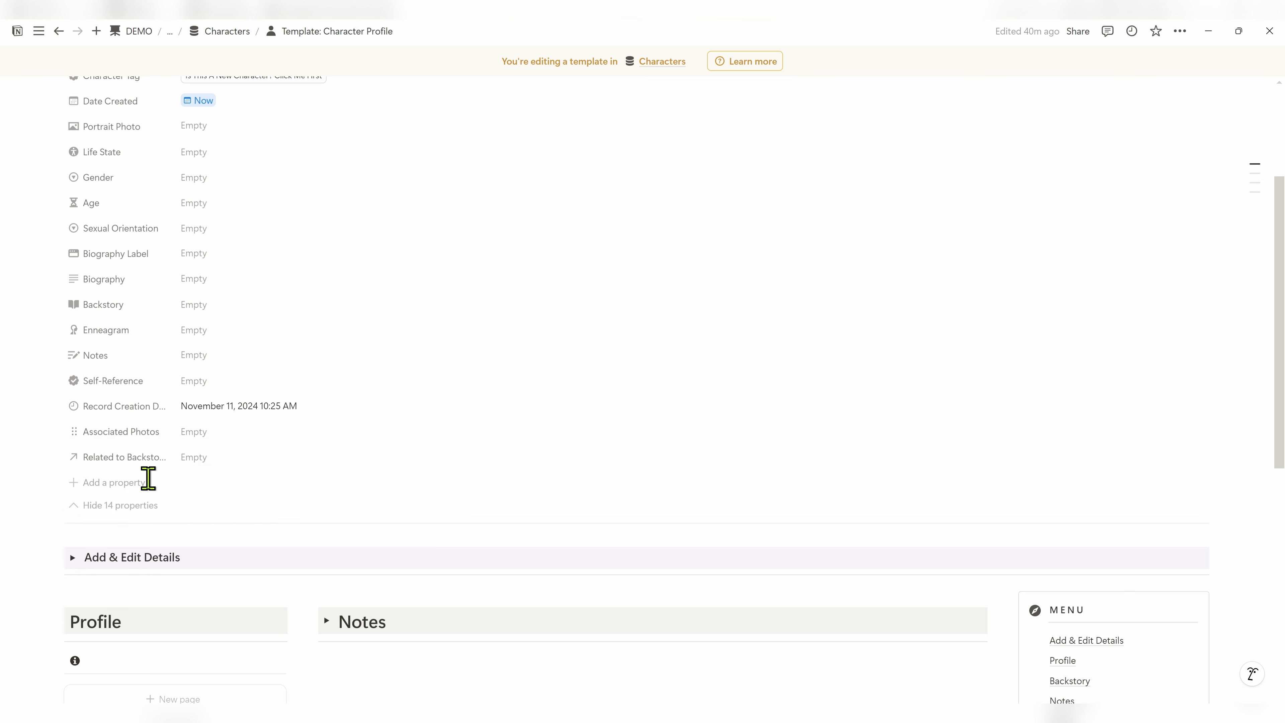
{"action": "left_click", "coordinate": [128, 510]}
{"action": "scroll", "coordinate": [152, 405], "scroll_direction": "up", "scroll_amount": 3}
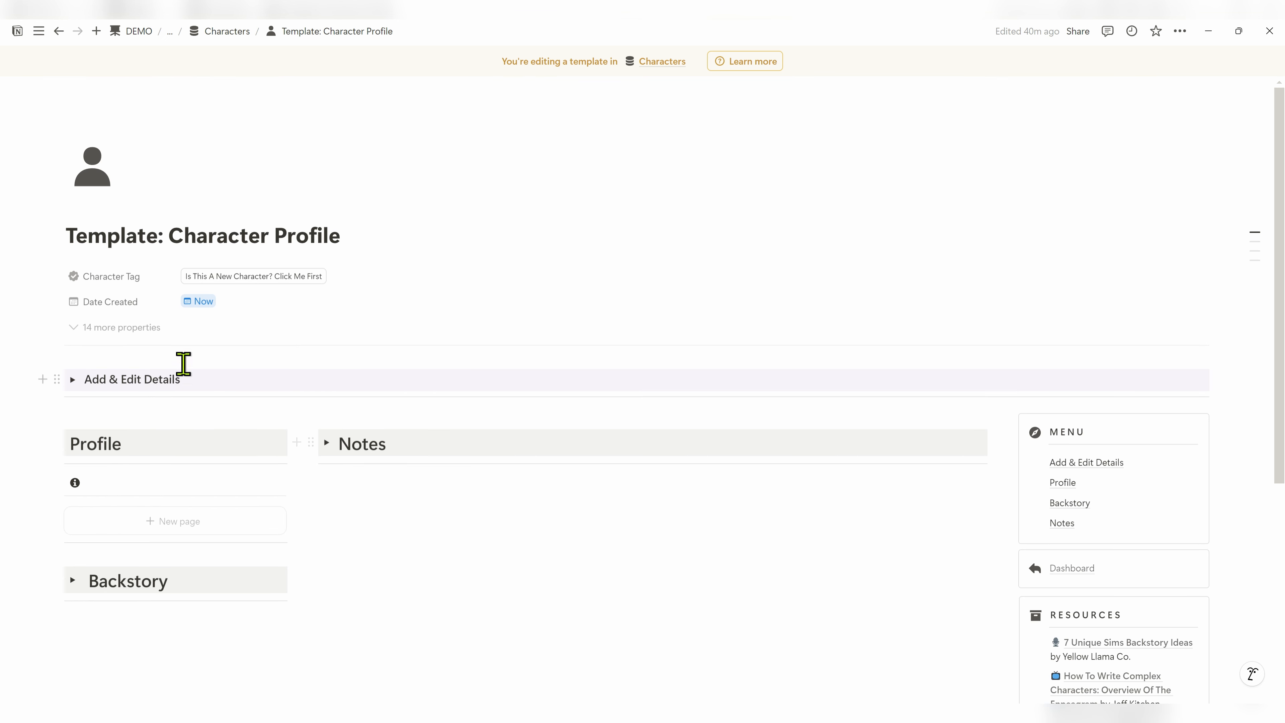
Add the text Photo Album below the Notes section and turn it into a Toggle heading 1
{"action": "left_click", "coordinate": [361, 488]}
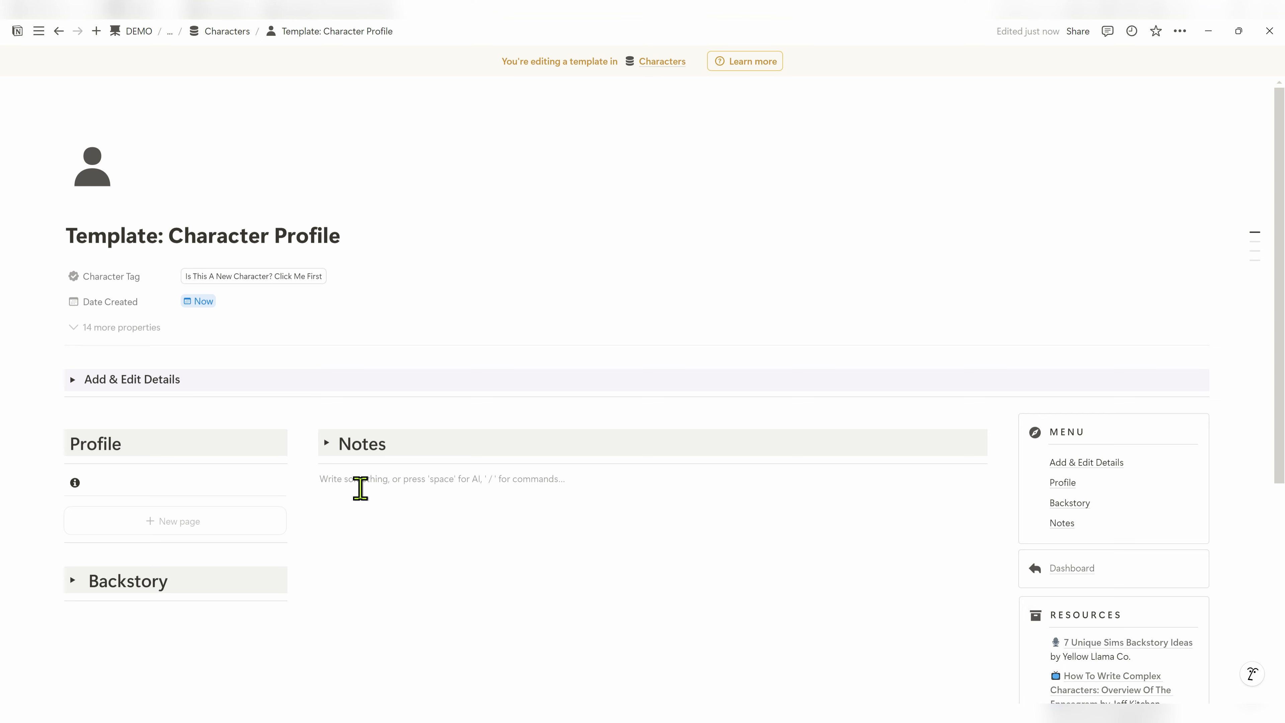
{"action": "type", "text": "Photo Albu"}
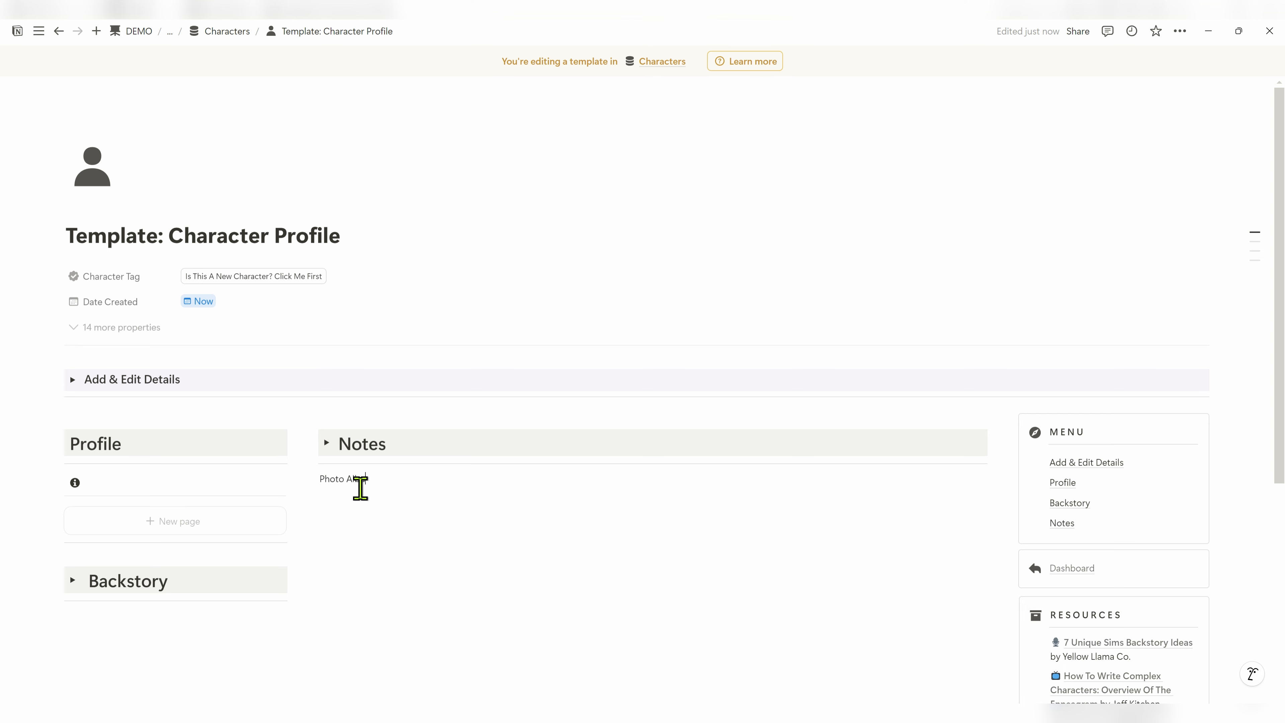
{"action": "type", "text": "m"}
{"action": "left_click", "coordinate": [307, 479]}
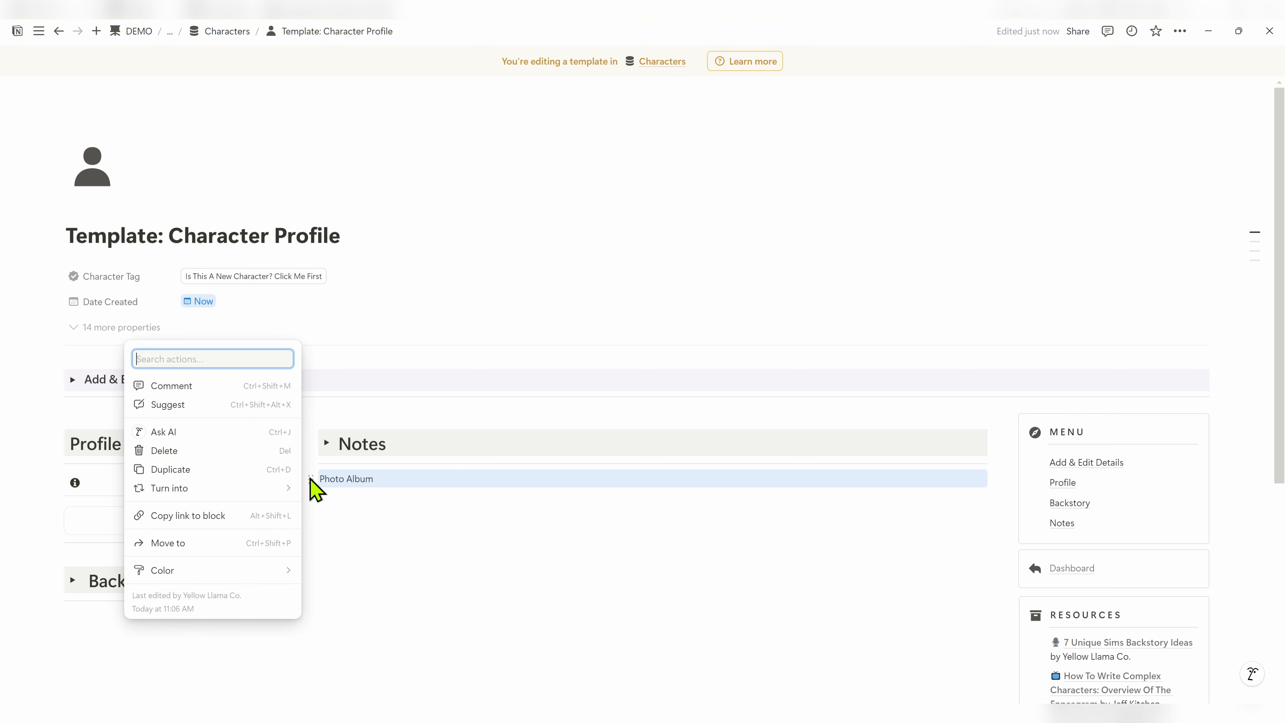
{"action": "mouse_move", "coordinate": [253, 490]}
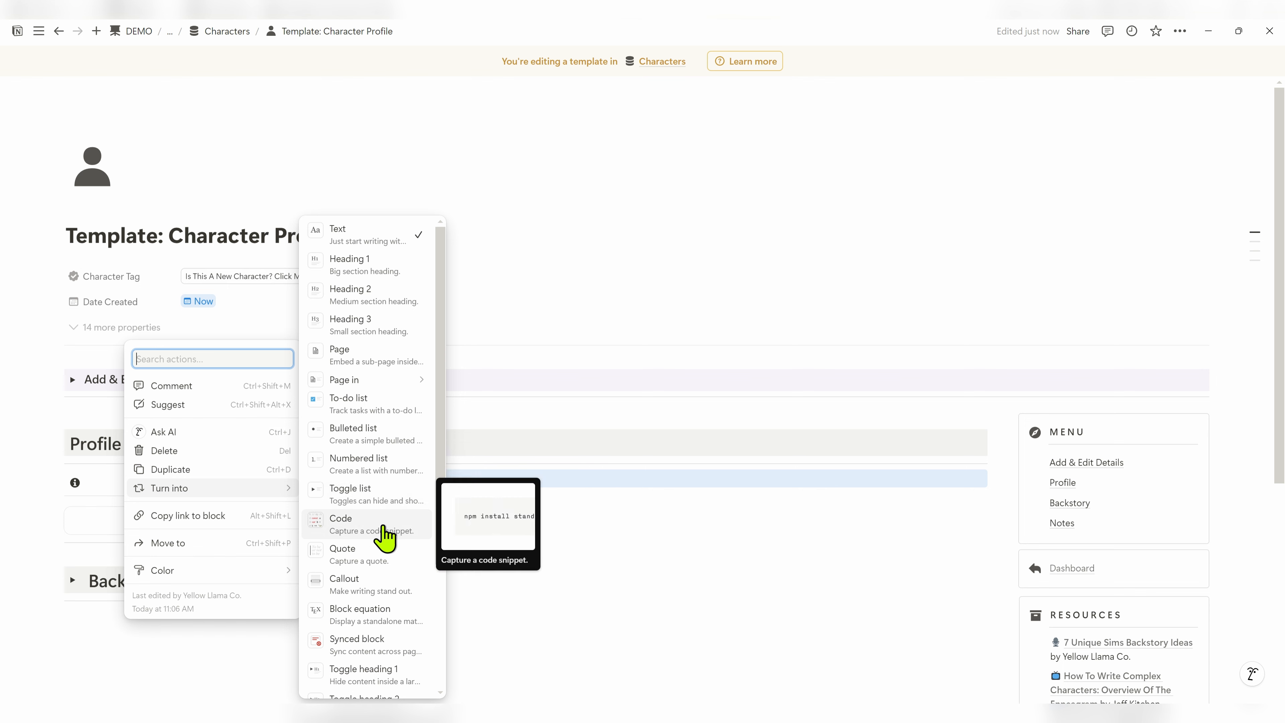
{"action": "scroll", "coordinate": [380, 582], "scroll_direction": "down", "scroll_amount": 1}
{"action": "left_click", "coordinate": [380, 607]}
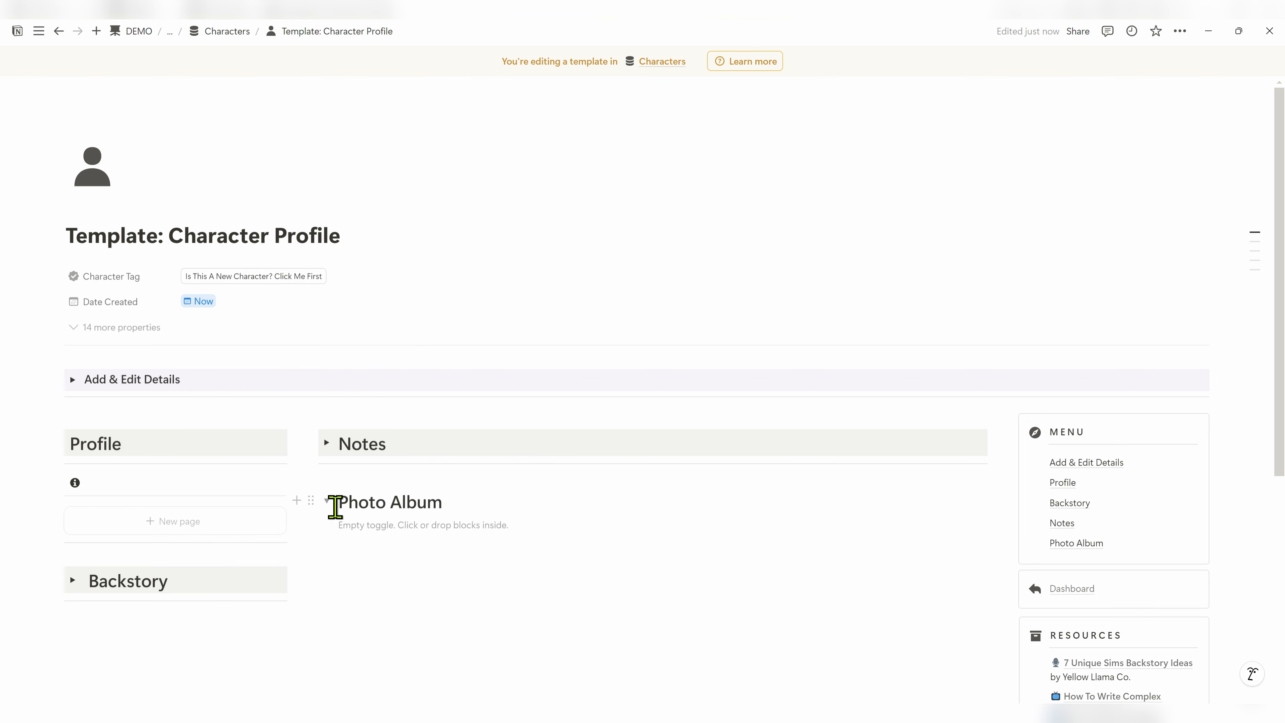
Give the Photo Album toggle heading a gray background and insert a divider directly below it
{"action": "left_click", "coordinate": [310, 500]}
{"action": "mouse_move", "coordinate": [226, 593]}
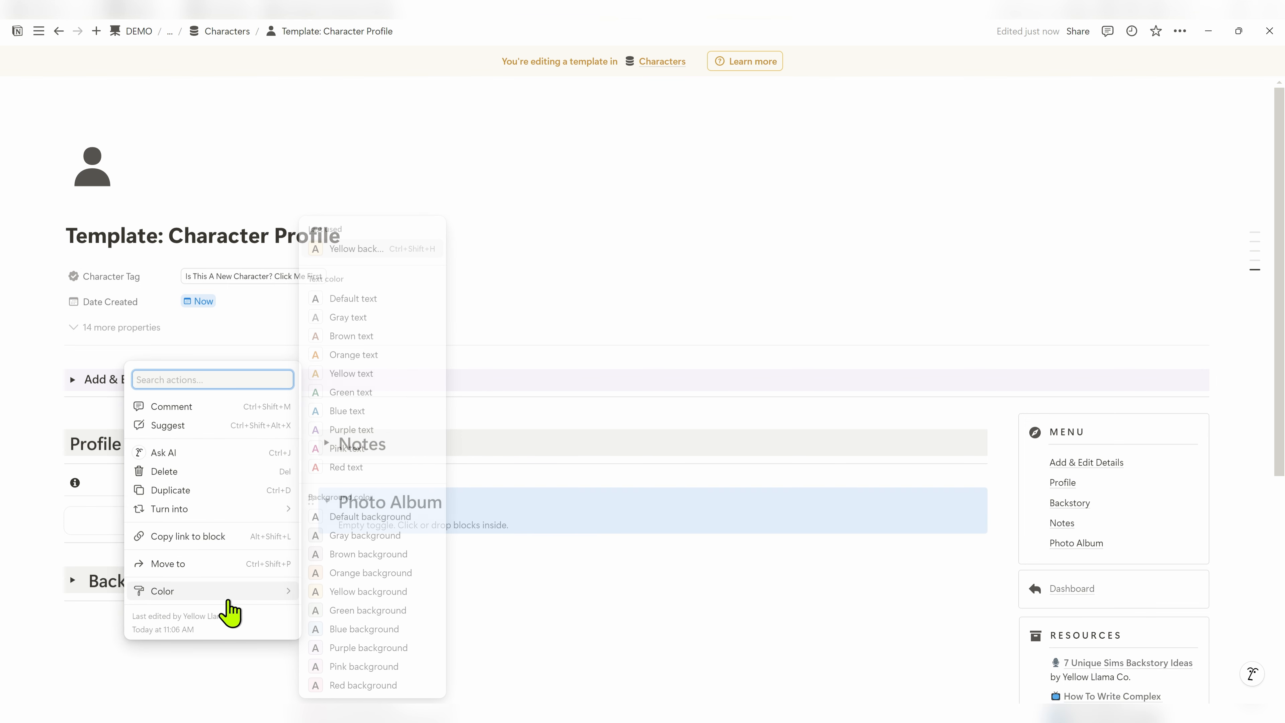
{"action": "left_click", "coordinate": [354, 537]}
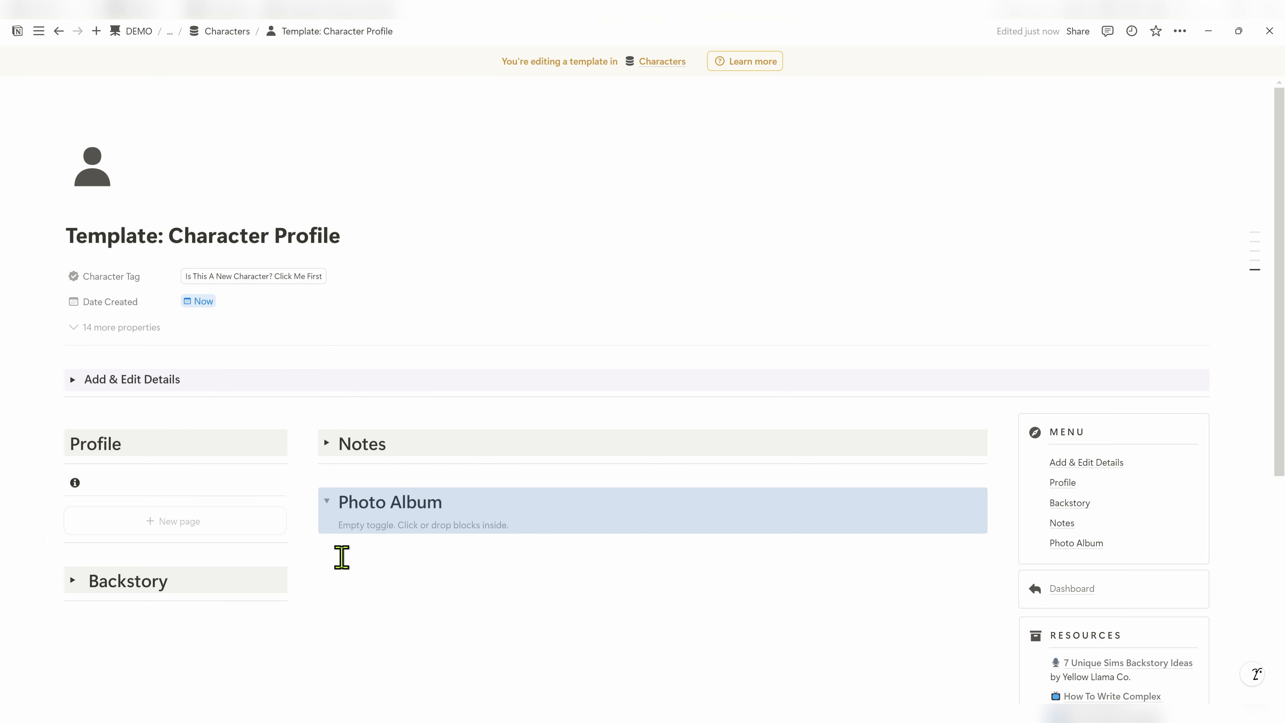
{"action": "left_click", "coordinate": [342, 549]}
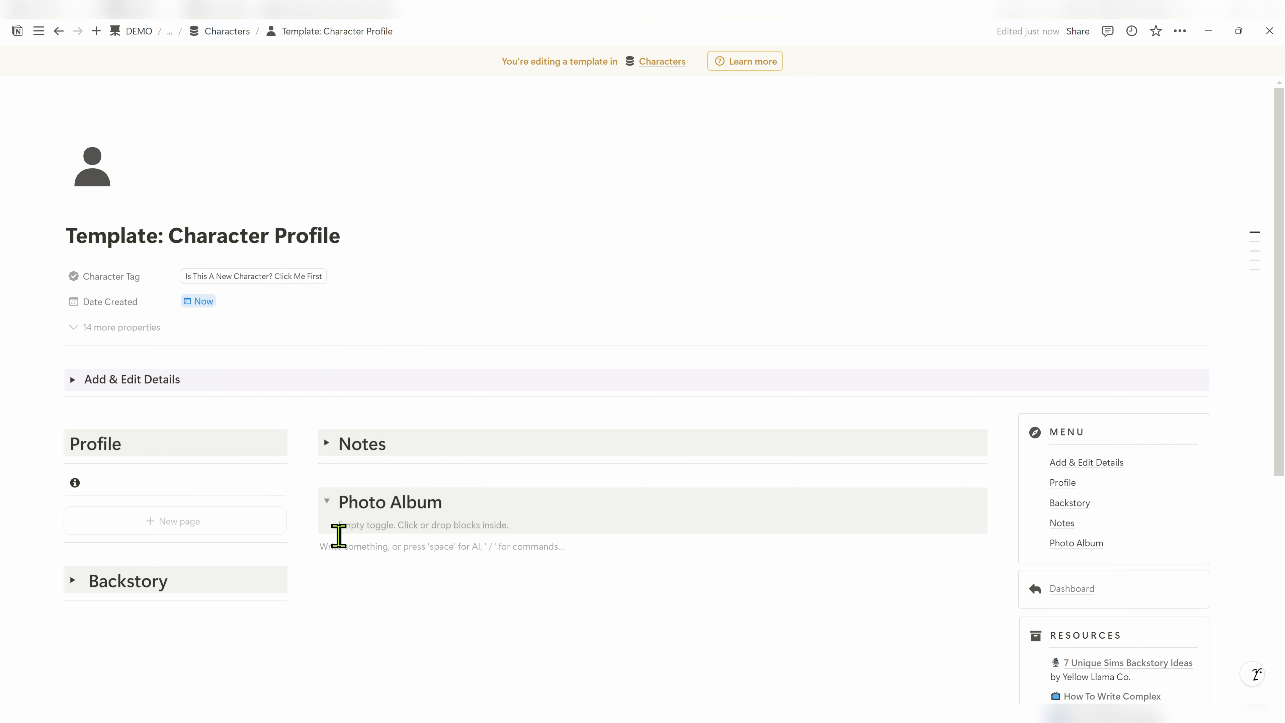
{"action": "type", "text": "/div"}
{"action": "left_click", "coordinate": [382, 522]}
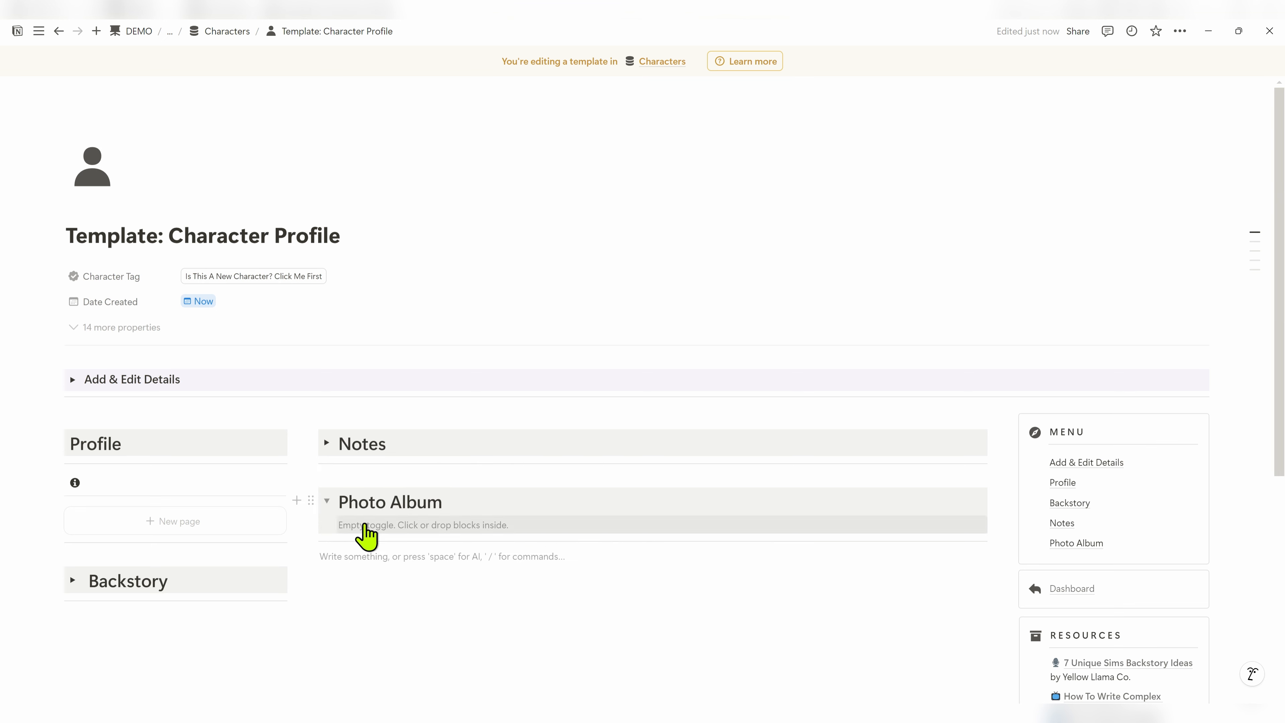
Insert a linked view of the Photos database inside the Photo Album toggle as a new table view, keeping an empty line below it
{"action": "left_click", "coordinate": [365, 526]}
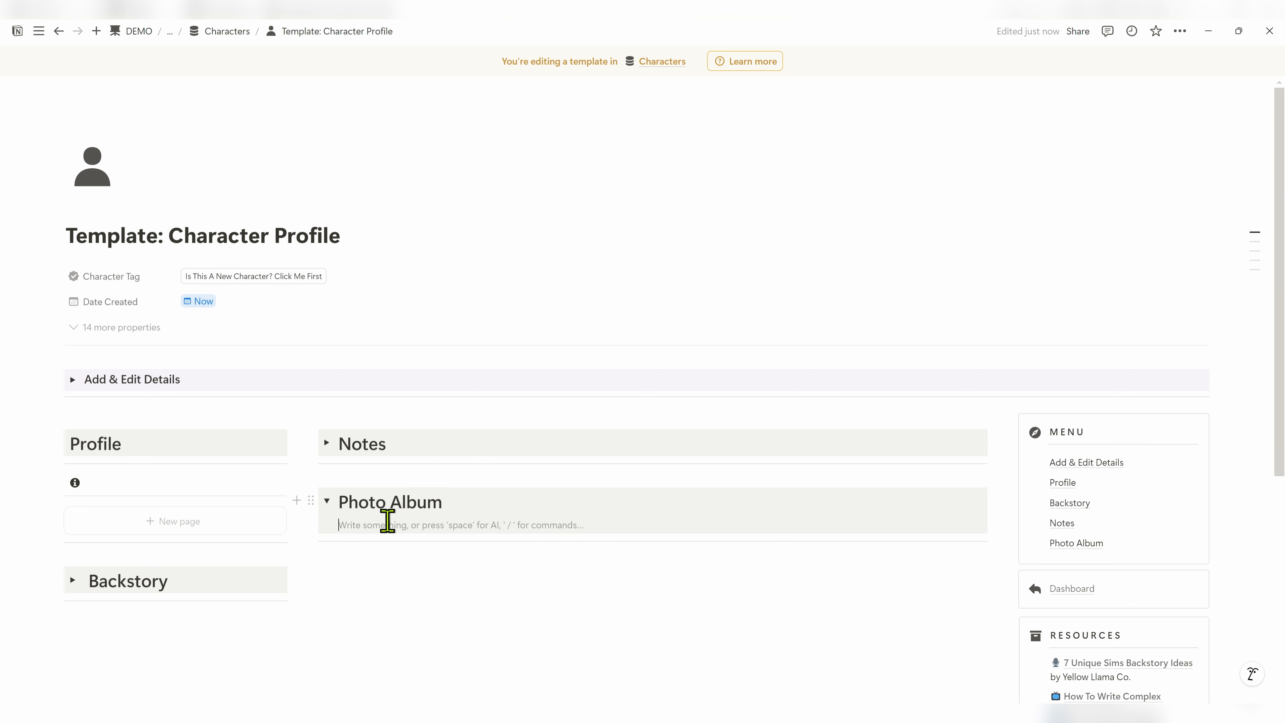
{"action": "key", "text": "Return"}
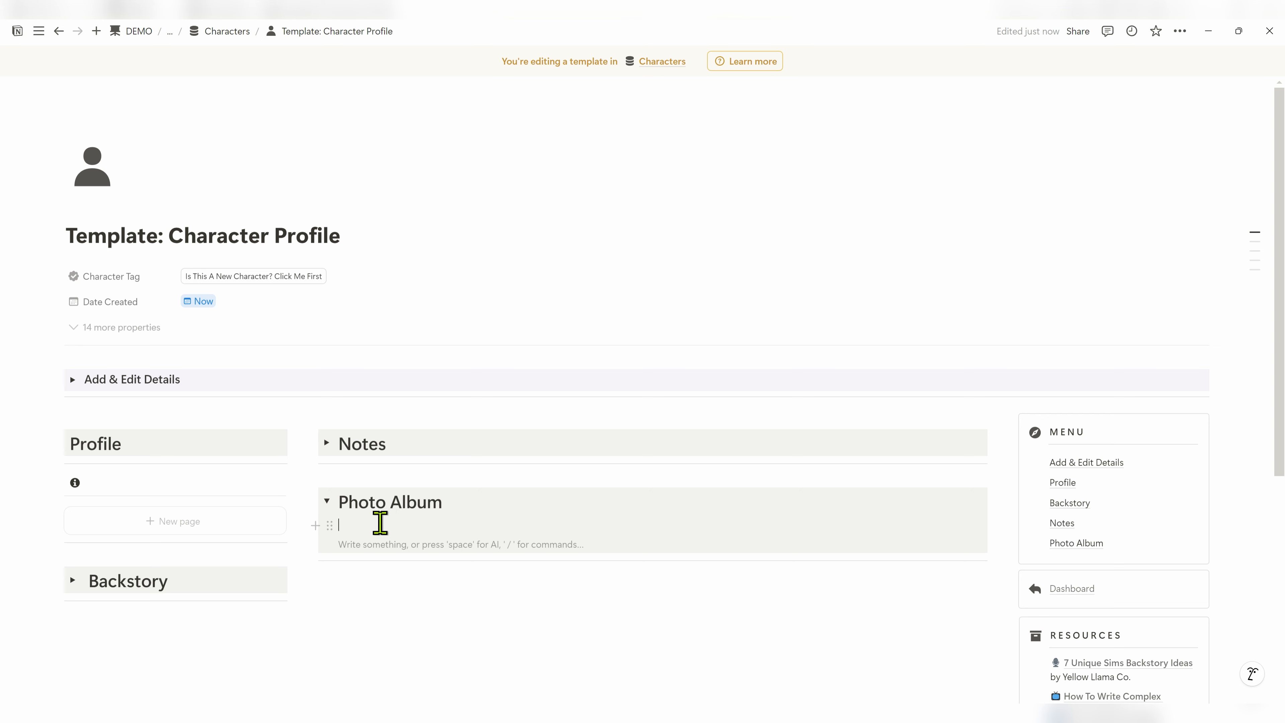
{"action": "key", "text": "BackSpace"}
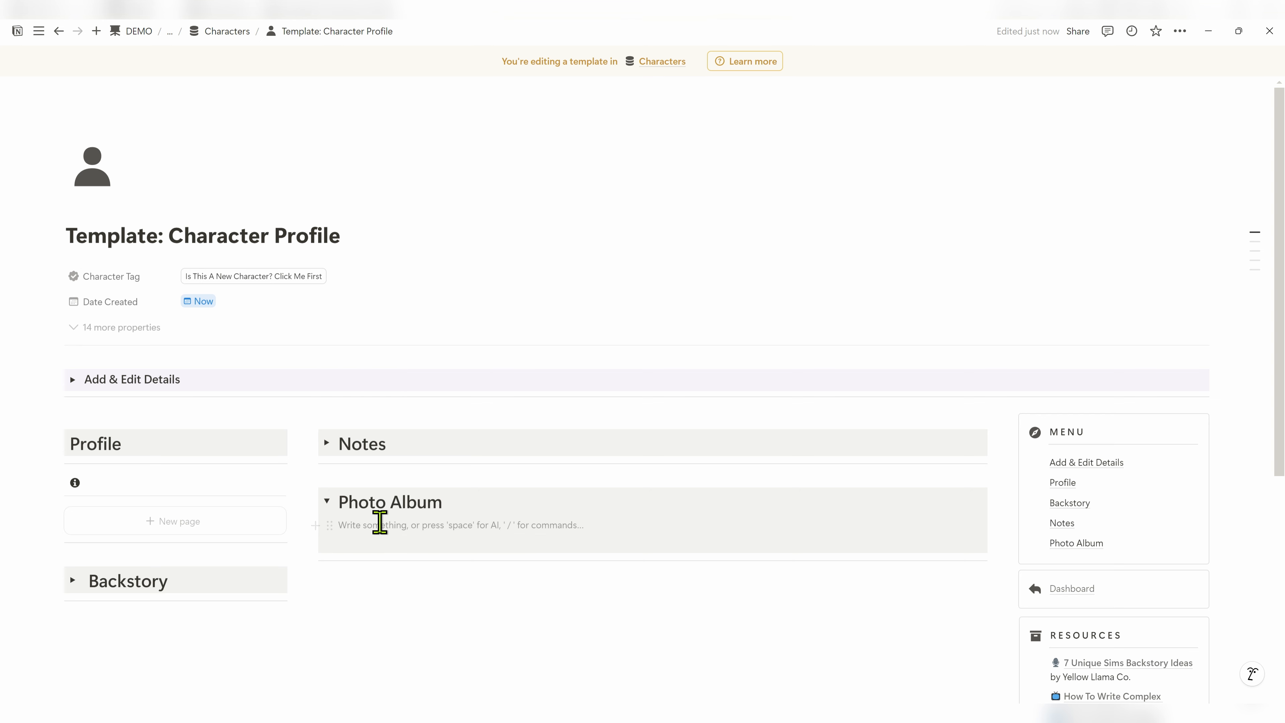
{"action": "type", "text": "/view"}
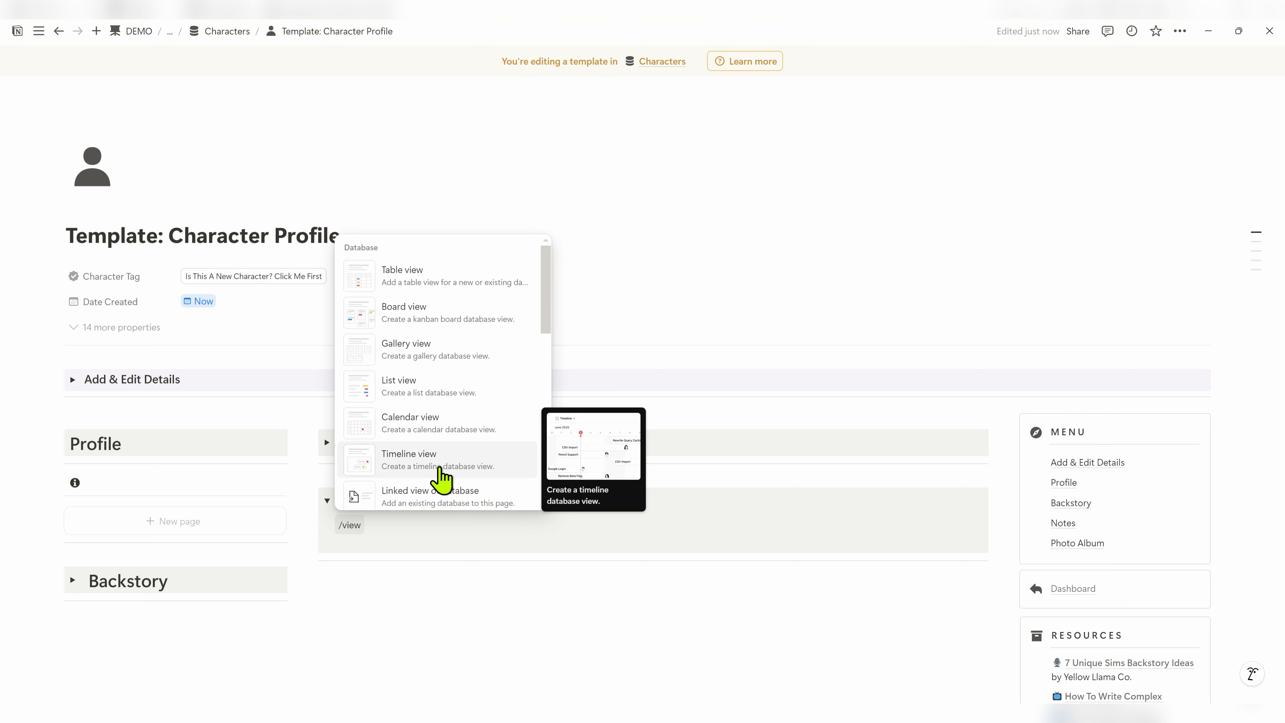
{"action": "scroll", "coordinate": [442, 476], "scroll_direction": "down", "scroll_amount": 2}
{"action": "left_click", "coordinate": [450, 444]}
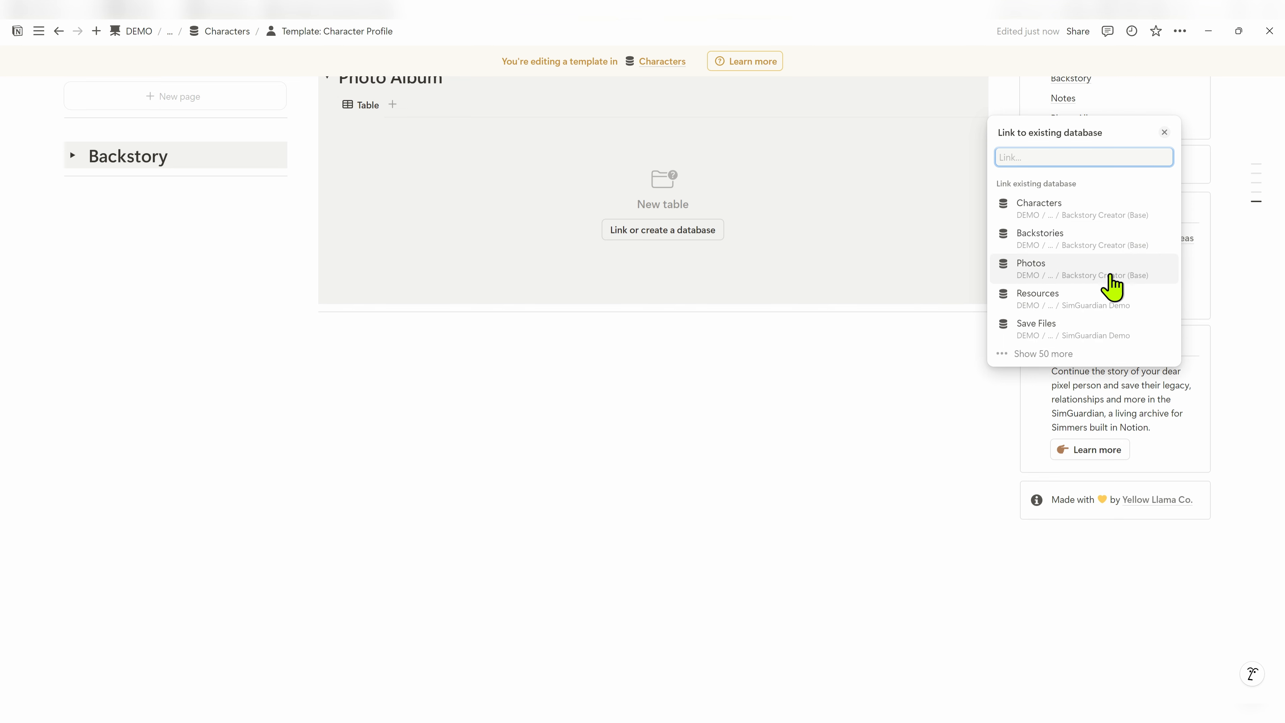
{"action": "left_click", "coordinate": [1088, 276]}
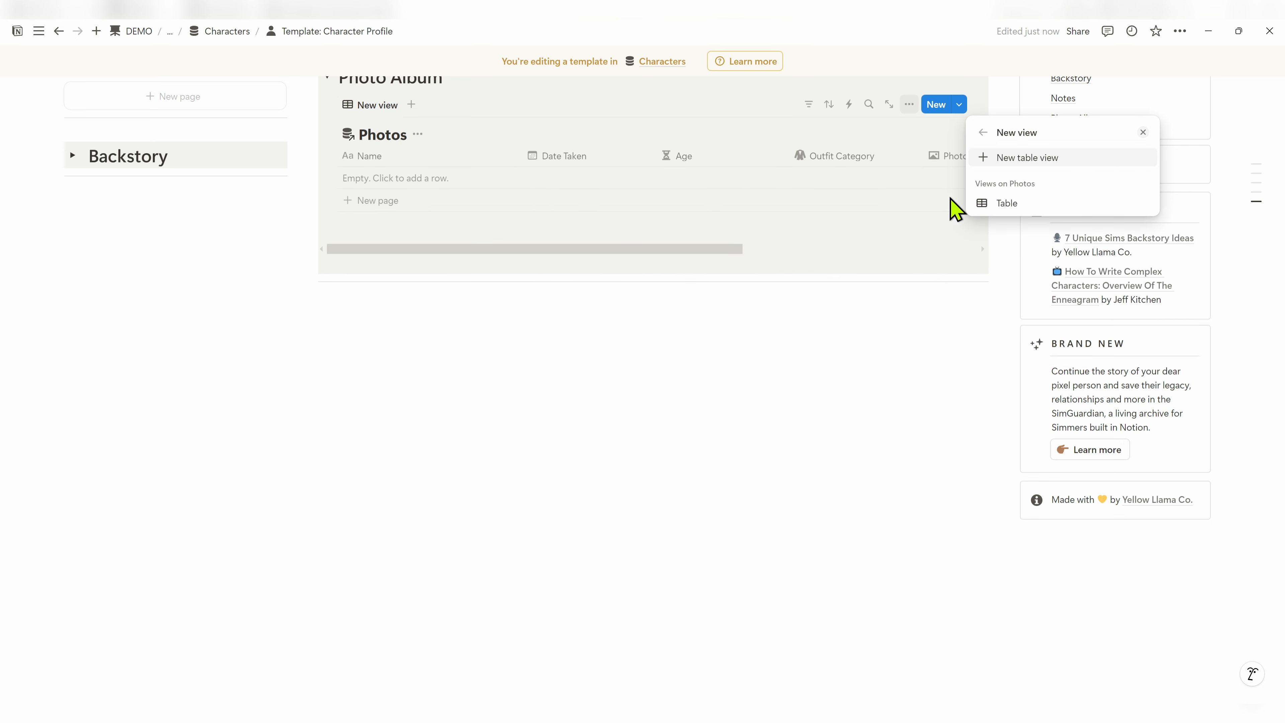
{"action": "left_click", "coordinate": [986, 160]}
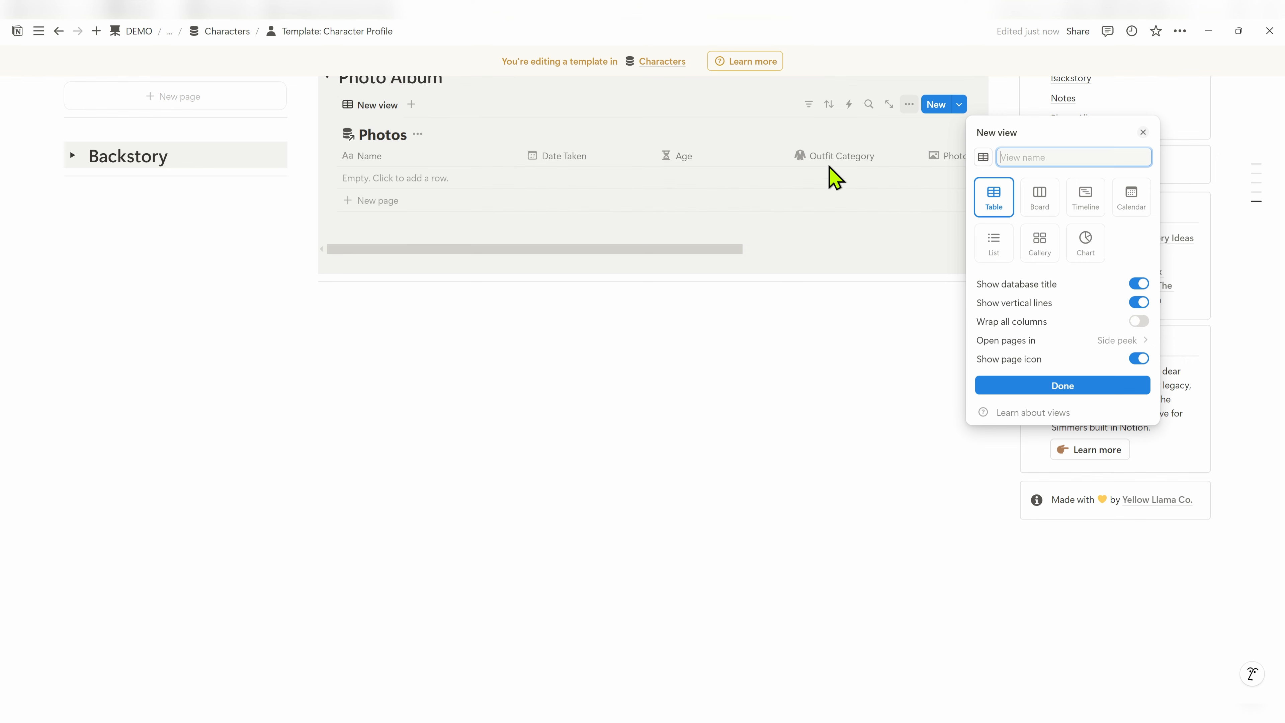
{"action": "left_click", "coordinate": [1043, 388]}
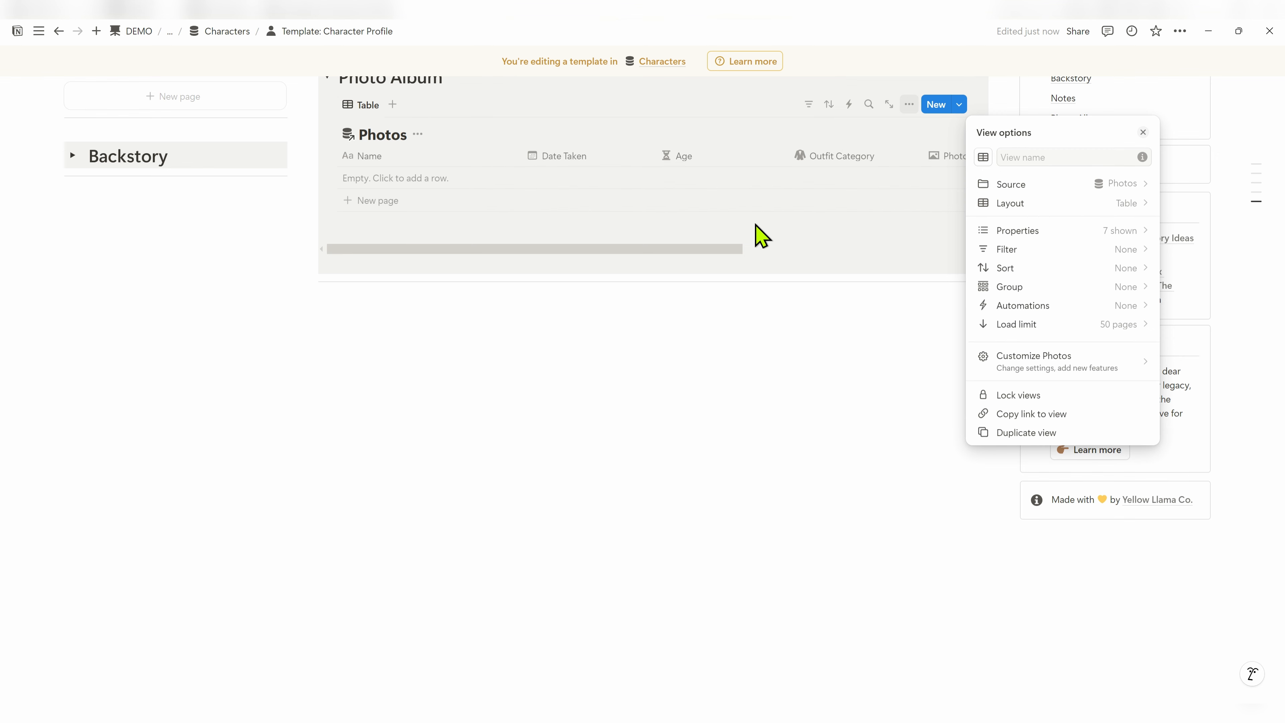
{"action": "left_click", "coordinate": [613, 124]}
Rename the linked Photos view to Photo Gallery and give it the picture icon
{"action": "scroll", "coordinate": [626, 135], "scroll_direction": "up", "scroll_amount": 3}
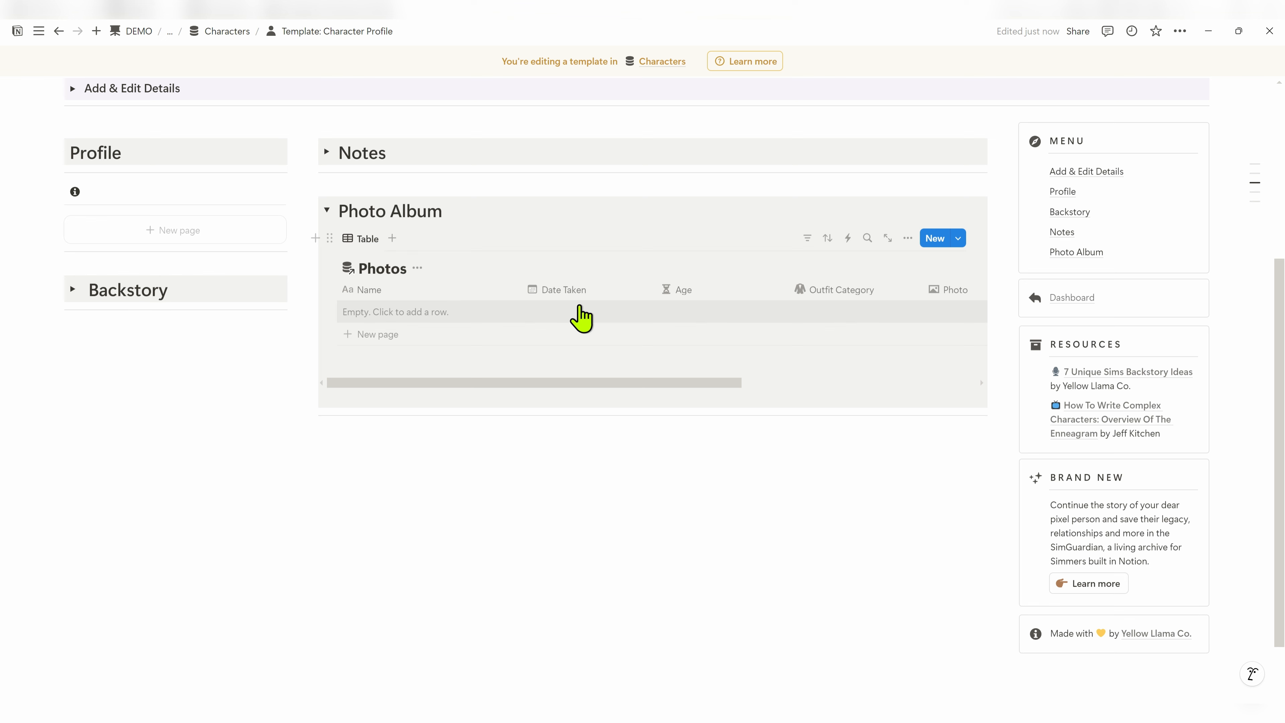
{"action": "left_click", "coordinate": [368, 241]}
{"action": "left_click", "coordinate": [388, 281]}
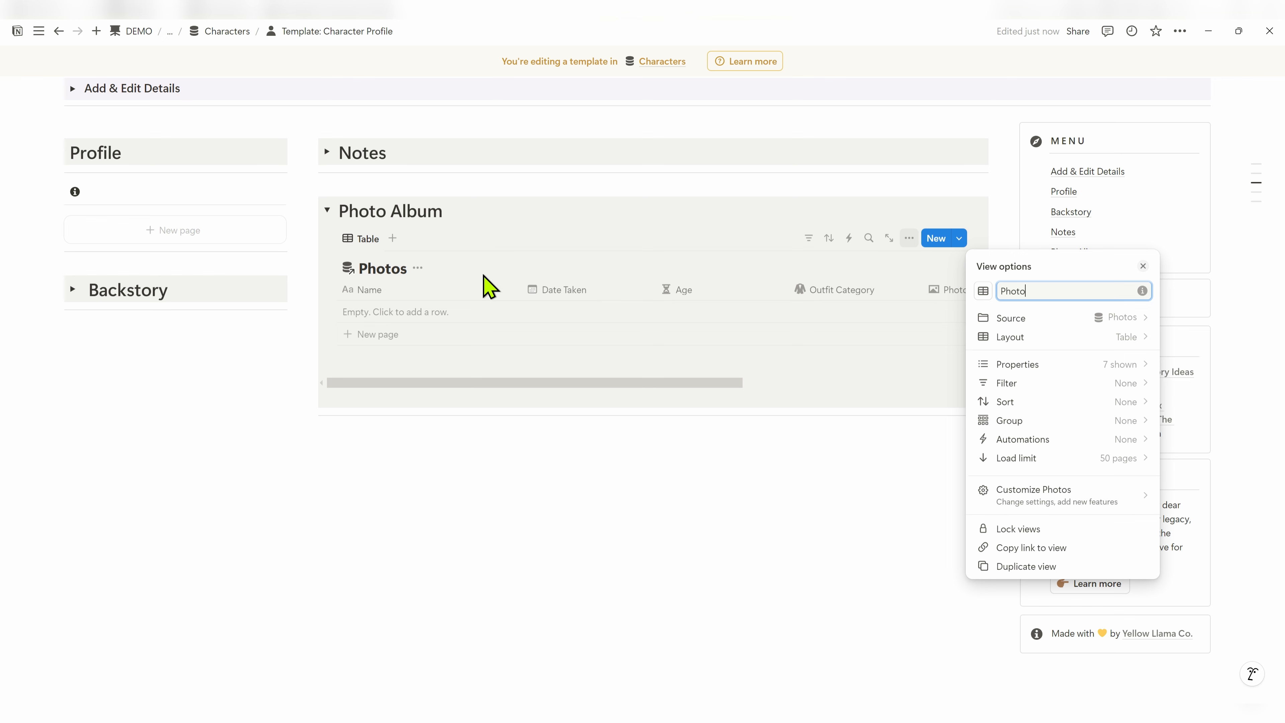
{"action": "type", "text": "Photo Gallery"}
{"action": "left_click", "coordinate": [983, 293]}
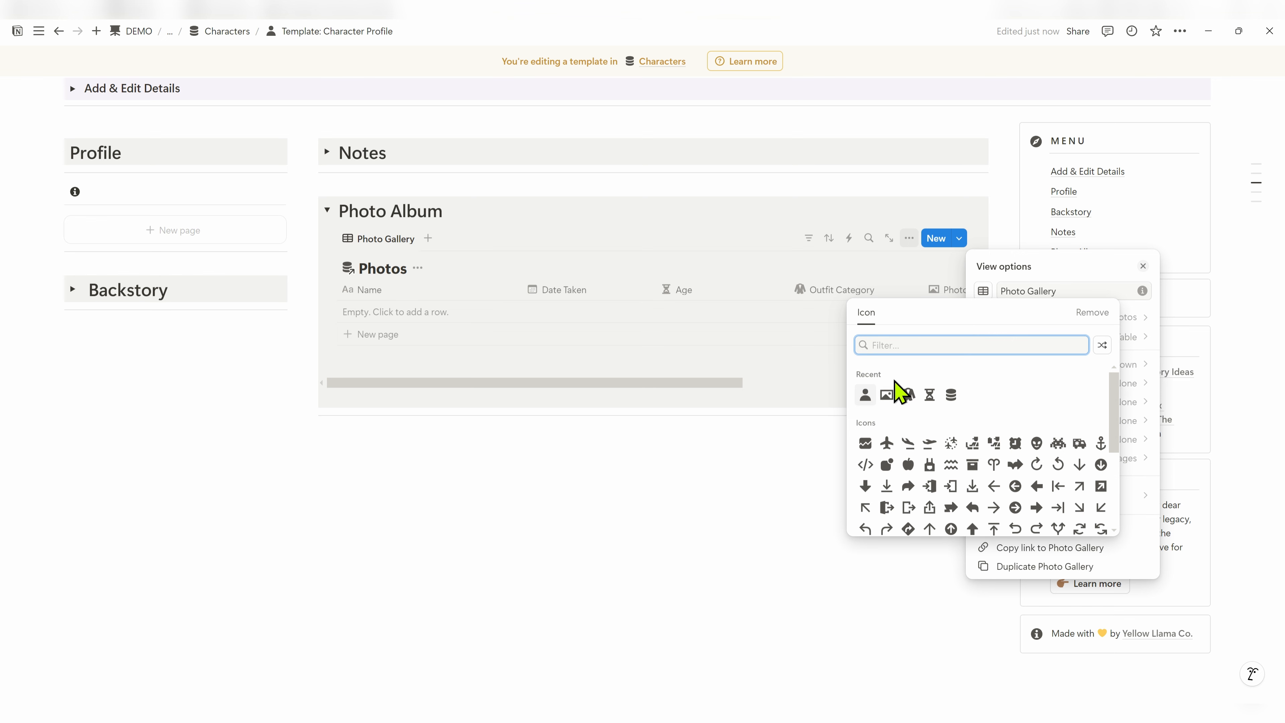
{"action": "left_click", "coordinate": [888, 395]}
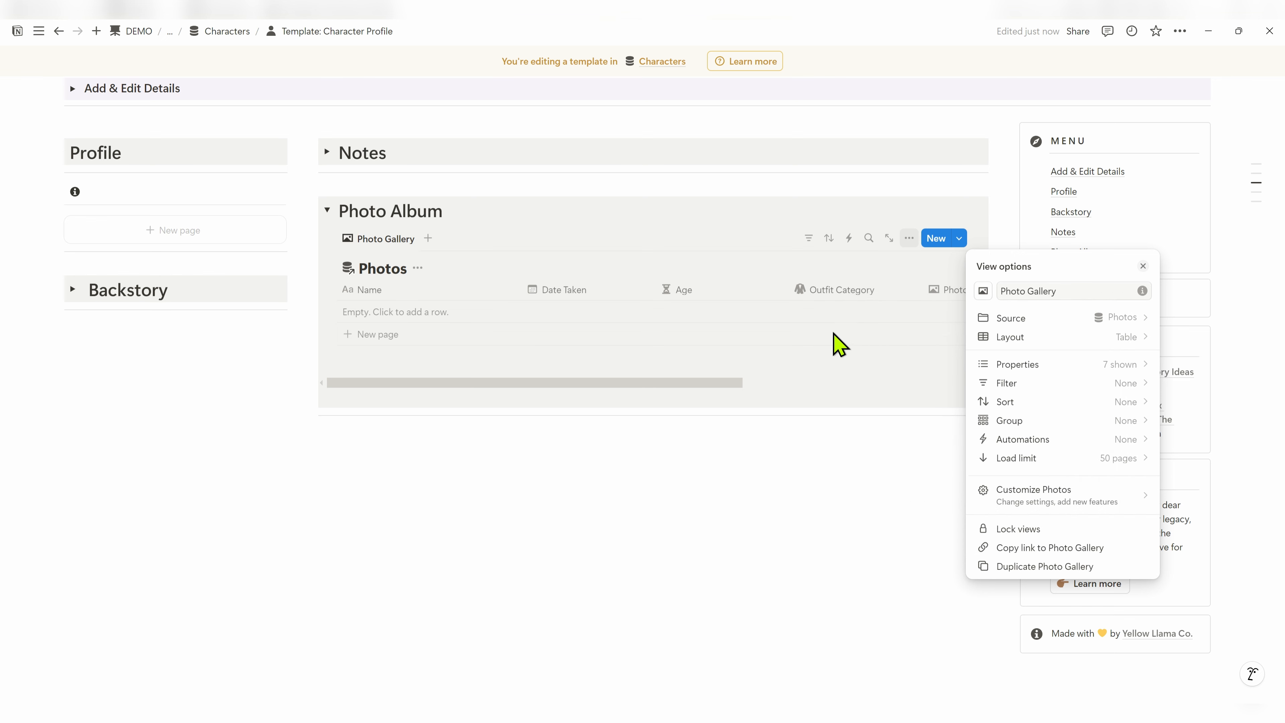
Change the Photo Gallery view's layout to Gallery and turn off its database title
{"action": "left_click", "coordinate": [1079, 345]}
{"action": "left_click", "coordinate": [1043, 354]}
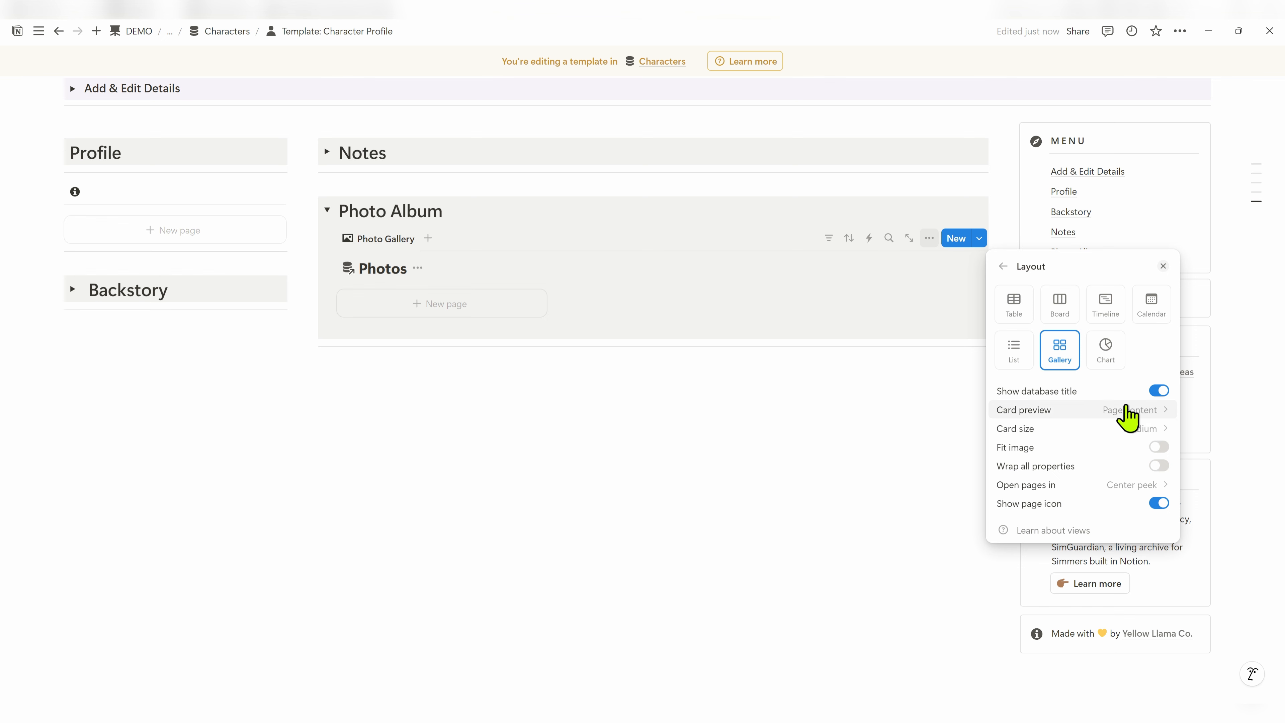
{"action": "left_click", "coordinate": [1157, 391]}
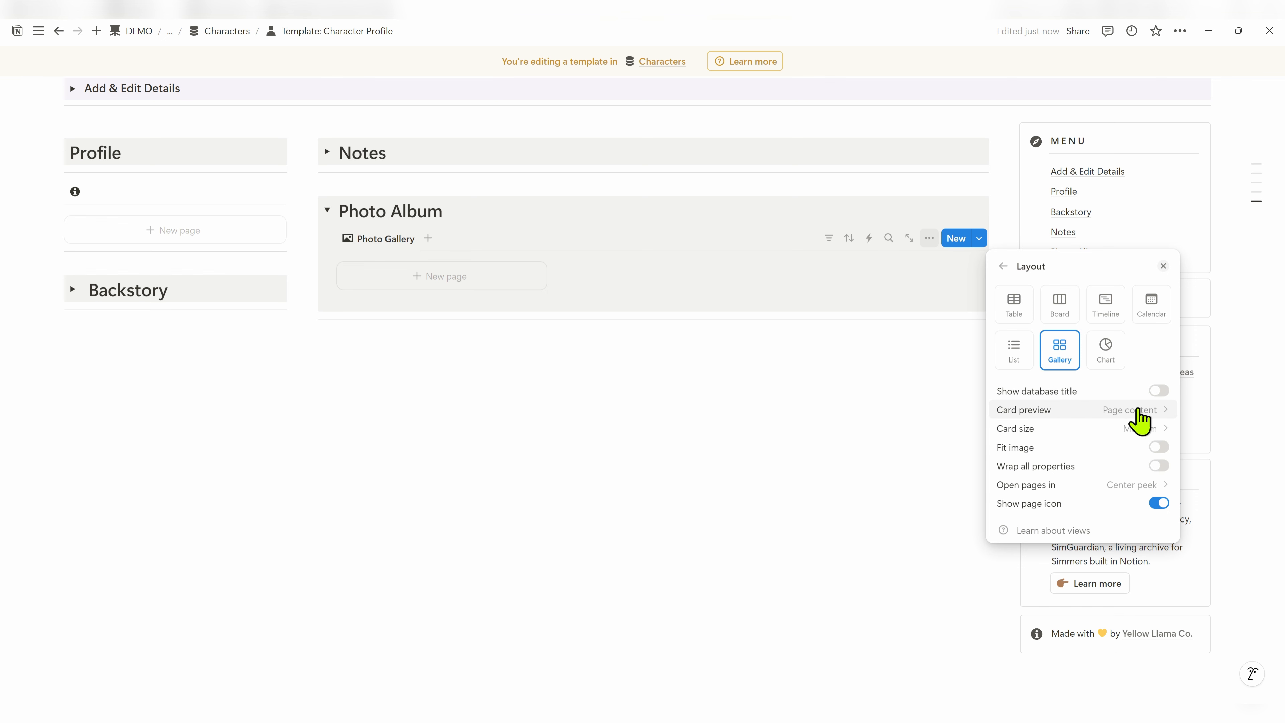
Set the Photo Gallery view's card preview to Photo and its card size to Small
{"action": "left_click", "coordinate": [1116, 411]}
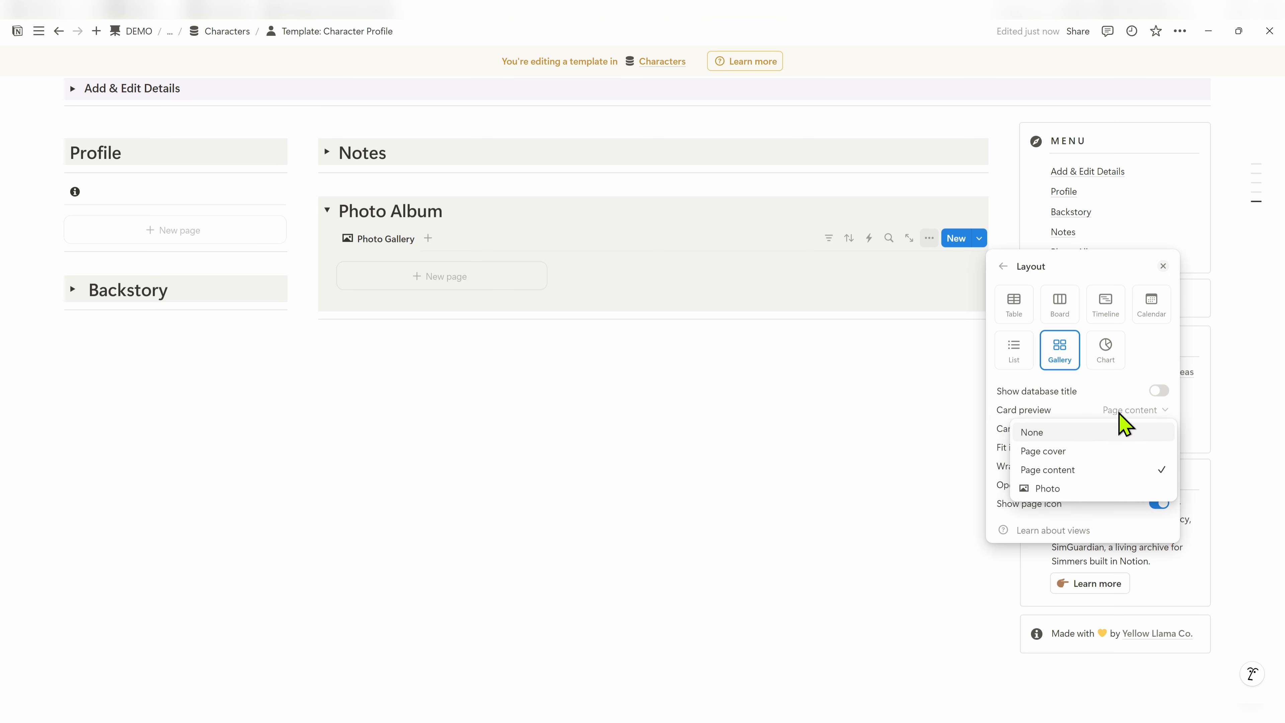
{"action": "left_click", "coordinate": [1075, 487]}
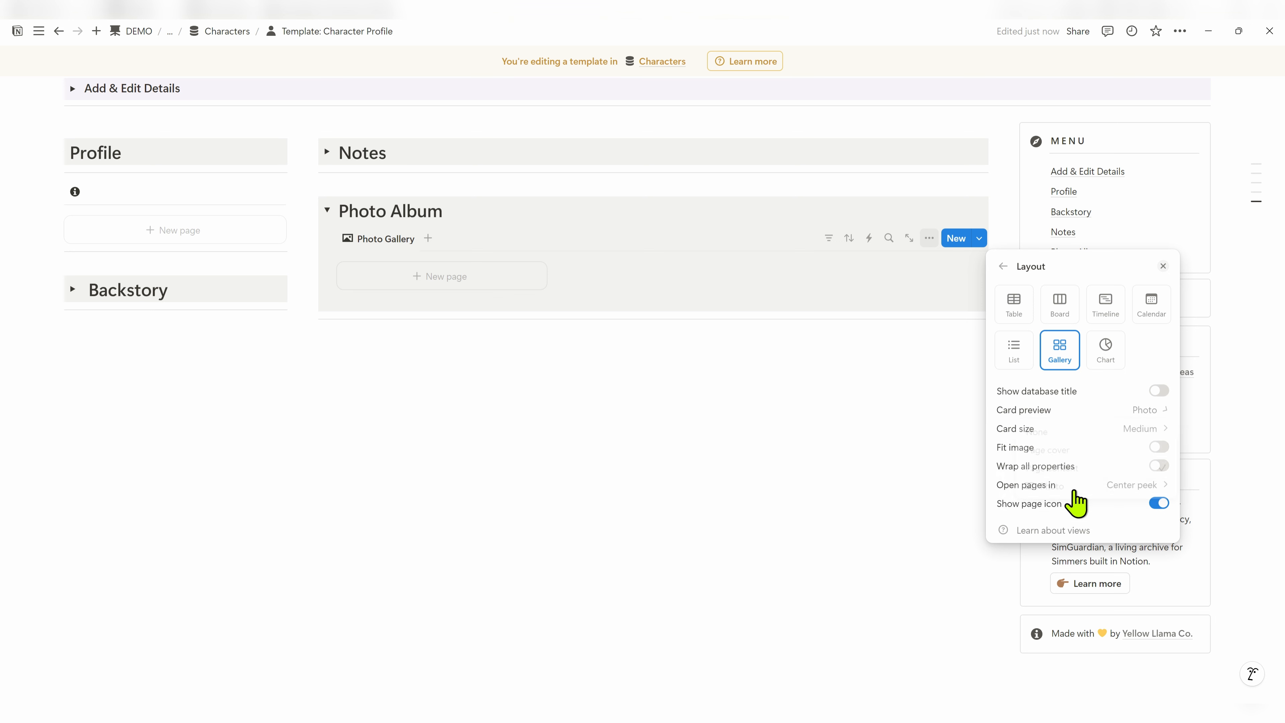
{"action": "left_click", "coordinate": [1126, 432]}
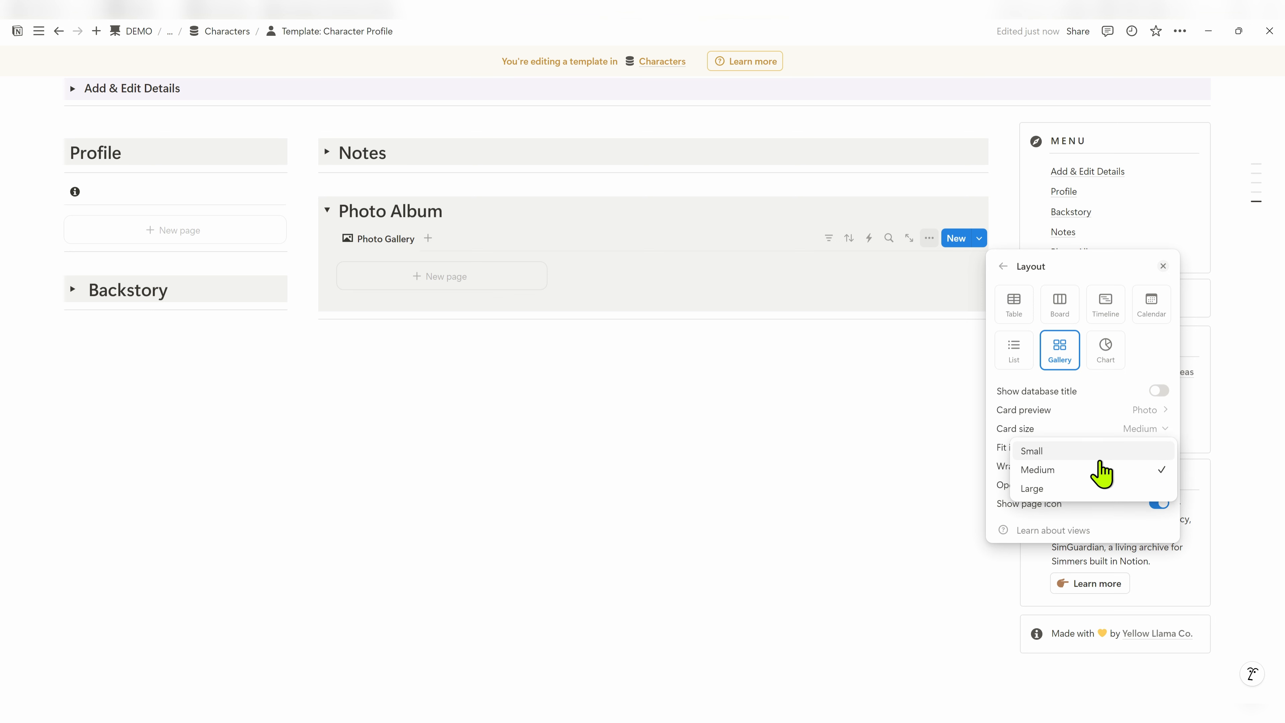
{"action": "left_click", "coordinate": [1084, 452]}
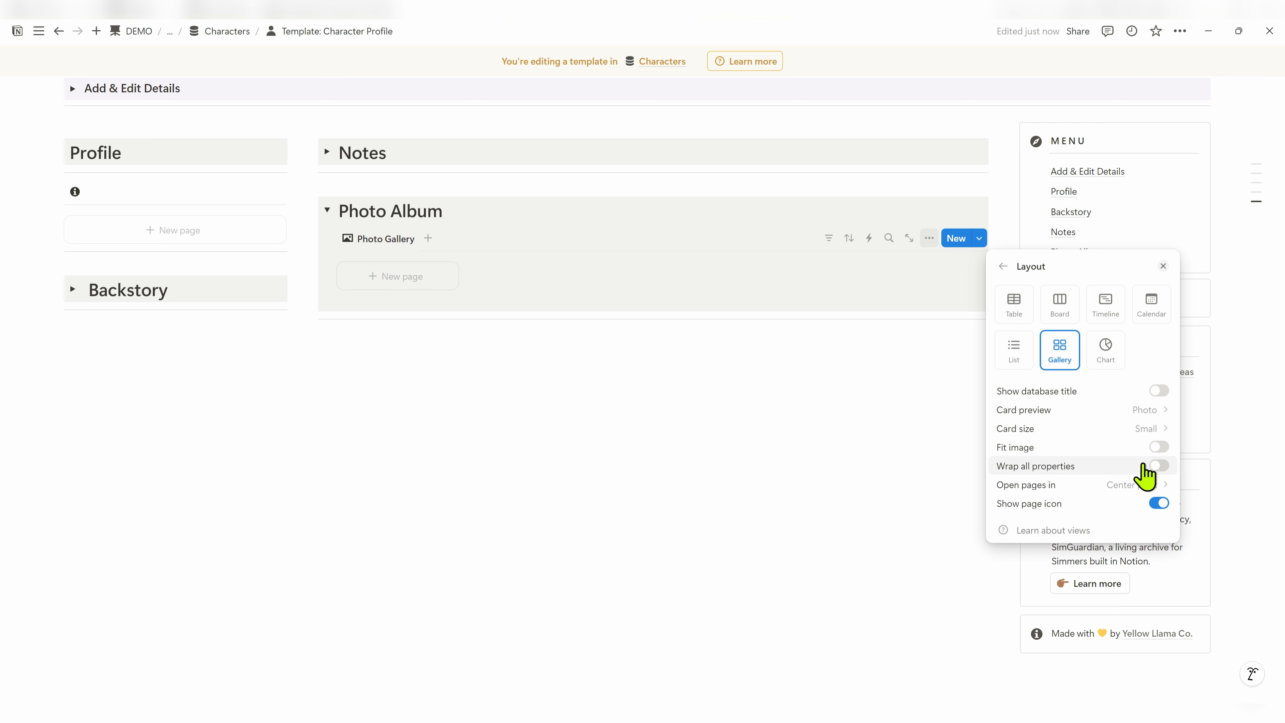
Turn on wrapping of all properties, open the gallery's pages in Side peek and hide the page icon
{"action": "left_click", "coordinate": [1159, 466]}
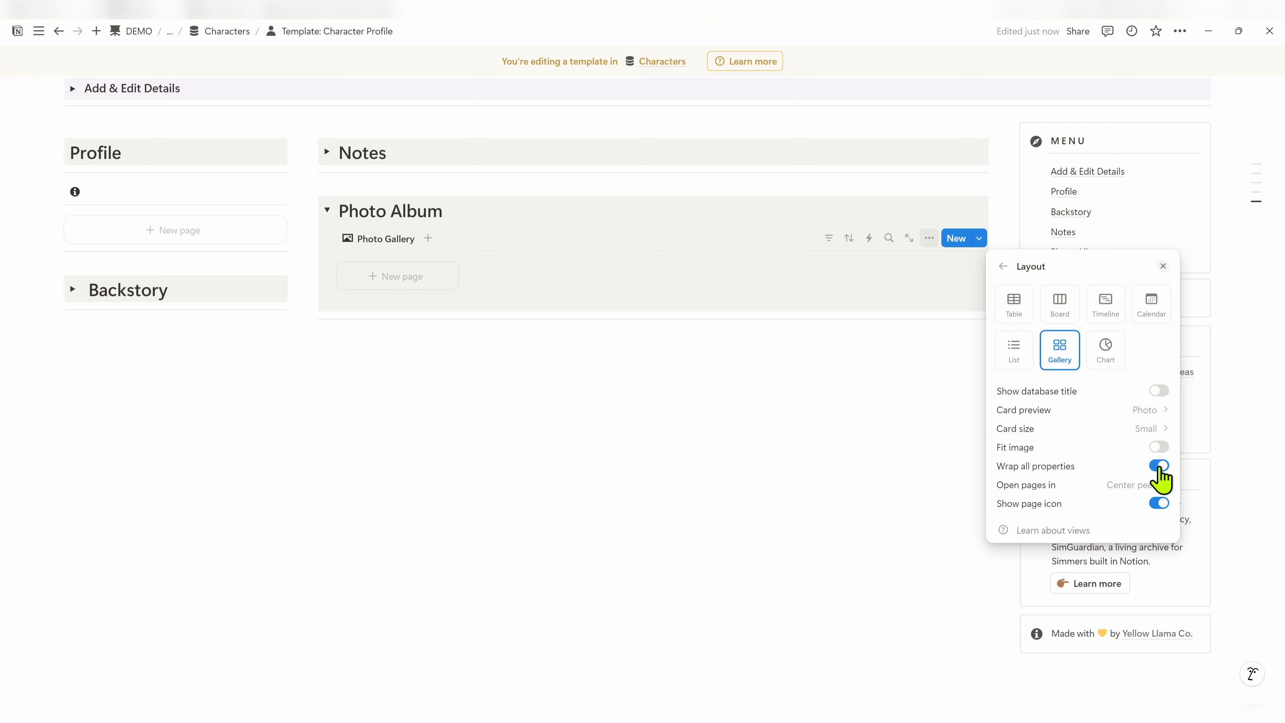
{"action": "left_click", "coordinate": [1127, 489]}
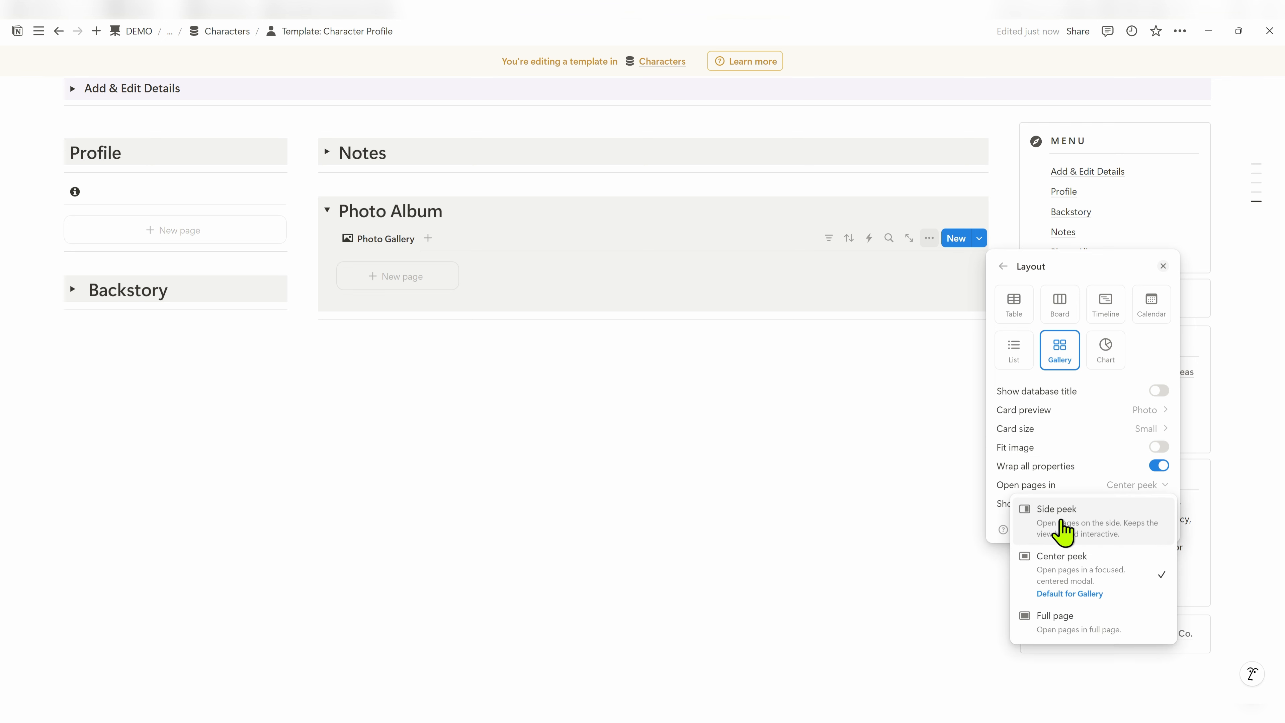
{"action": "left_click", "coordinate": [1064, 530]}
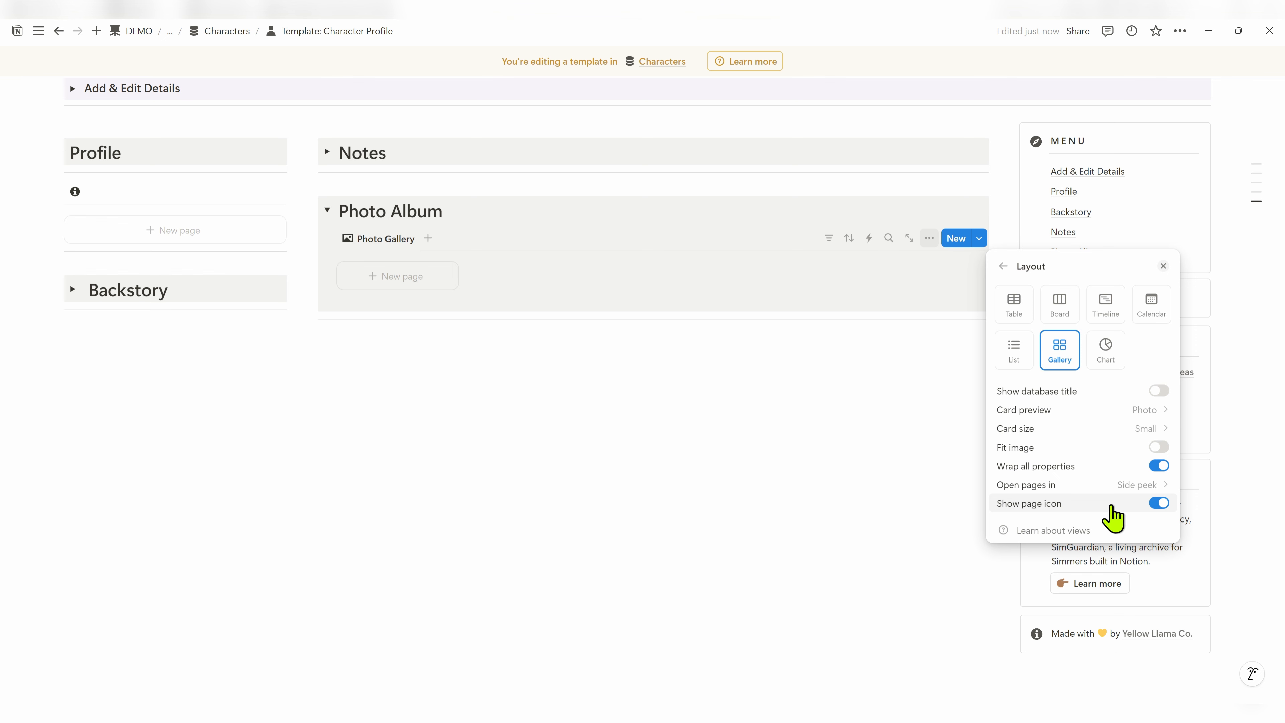
{"action": "left_click", "coordinate": [1159, 503]}
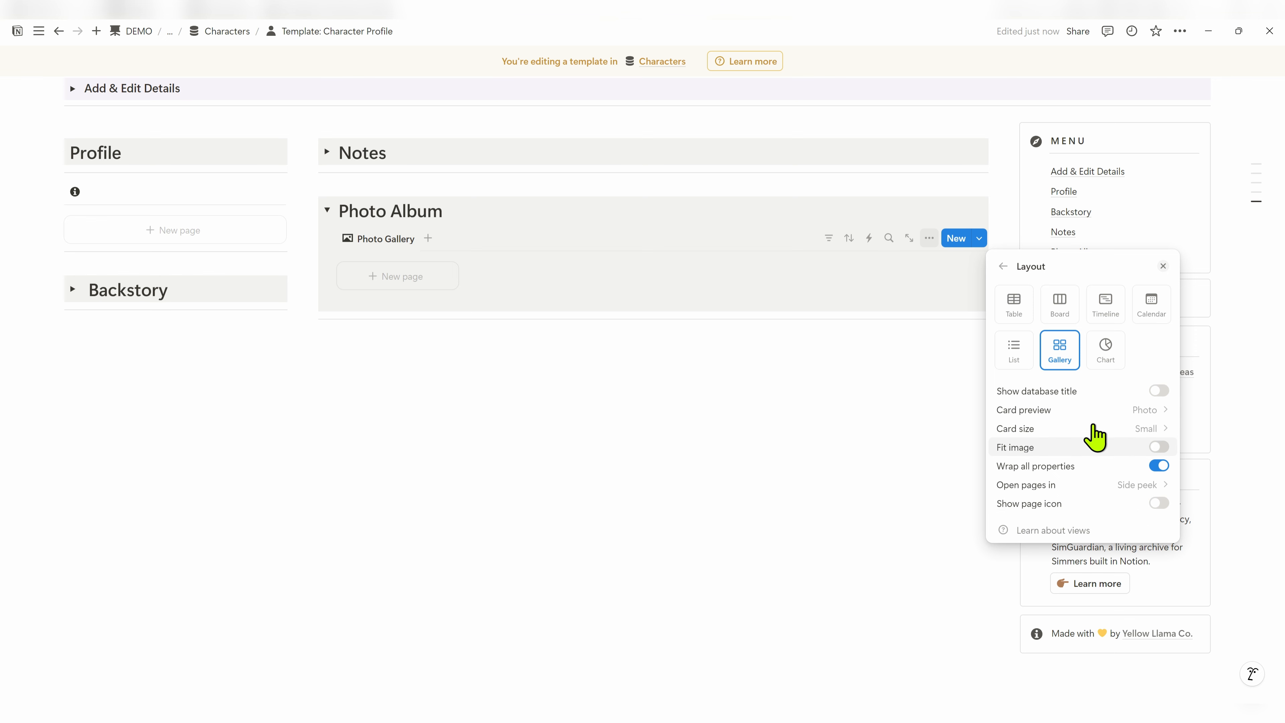
{"action": "left_click", "coordinate": [1004, 268]}
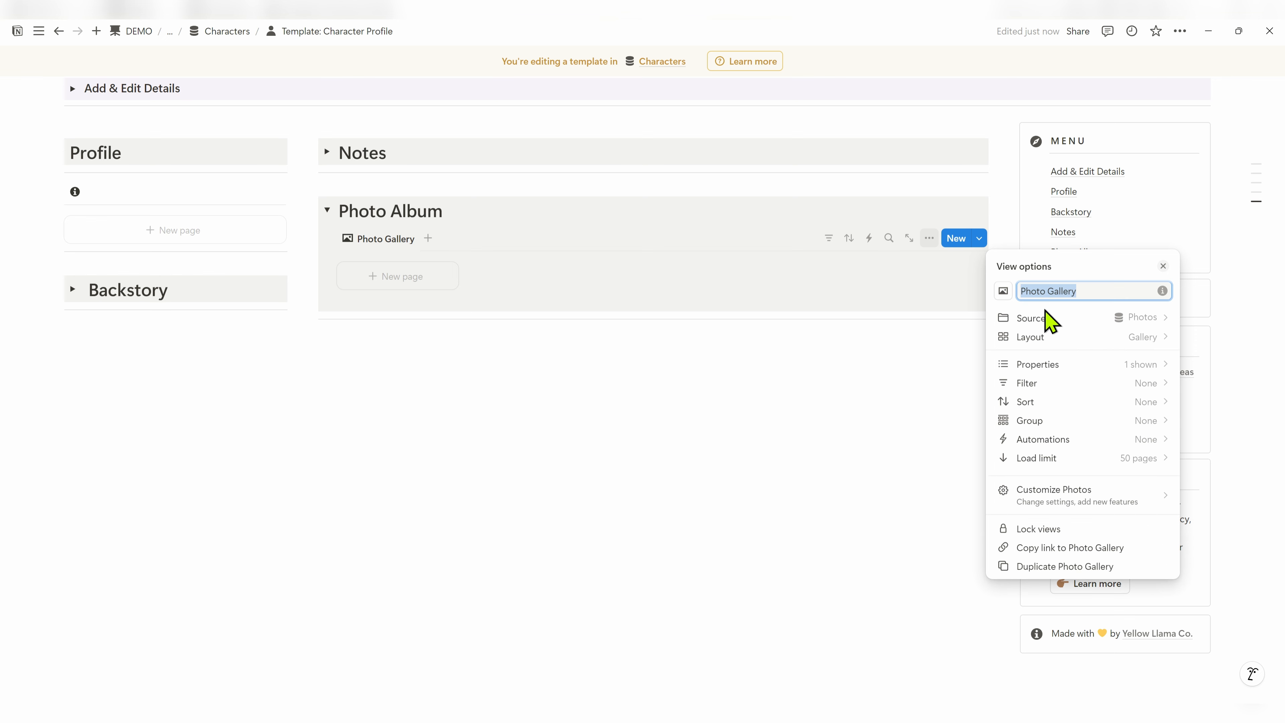
Show the Date Taken and Photo properties on the Photo Gallery cards
{"action": "left_click", "coordinate": [1057, 368]}
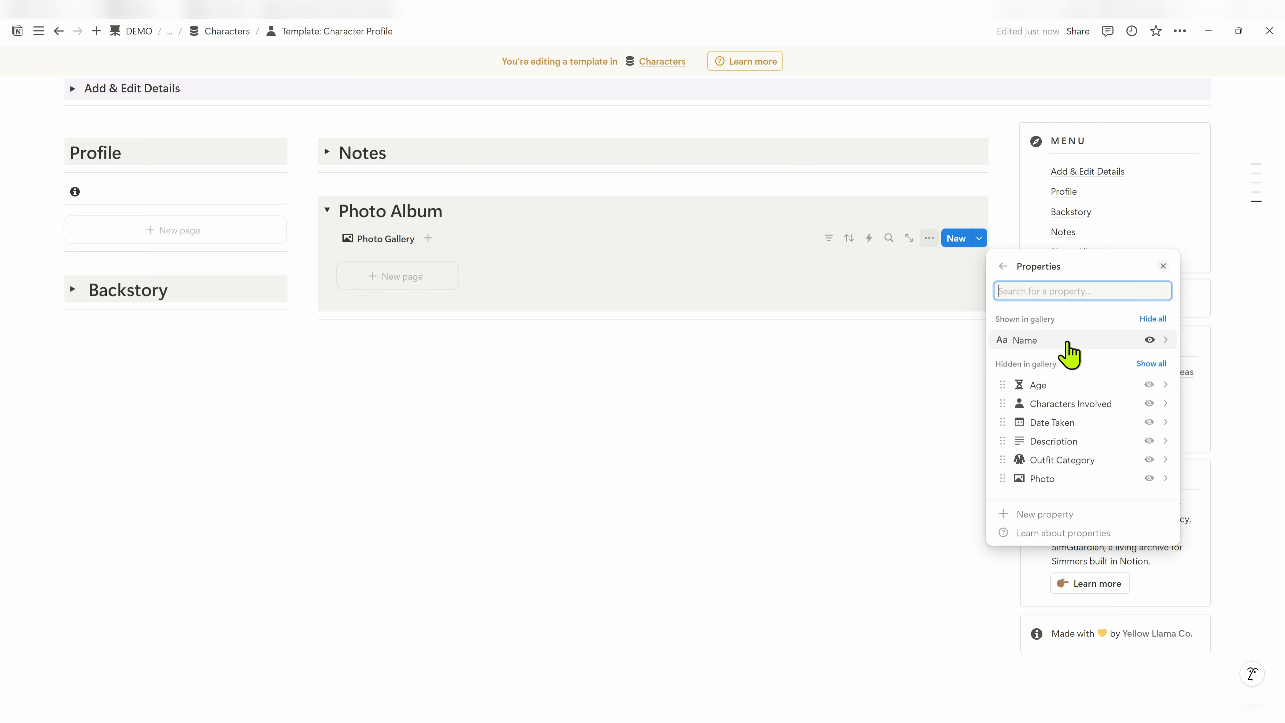
{"action": "left_click", "coordinate": [1149, 422]}
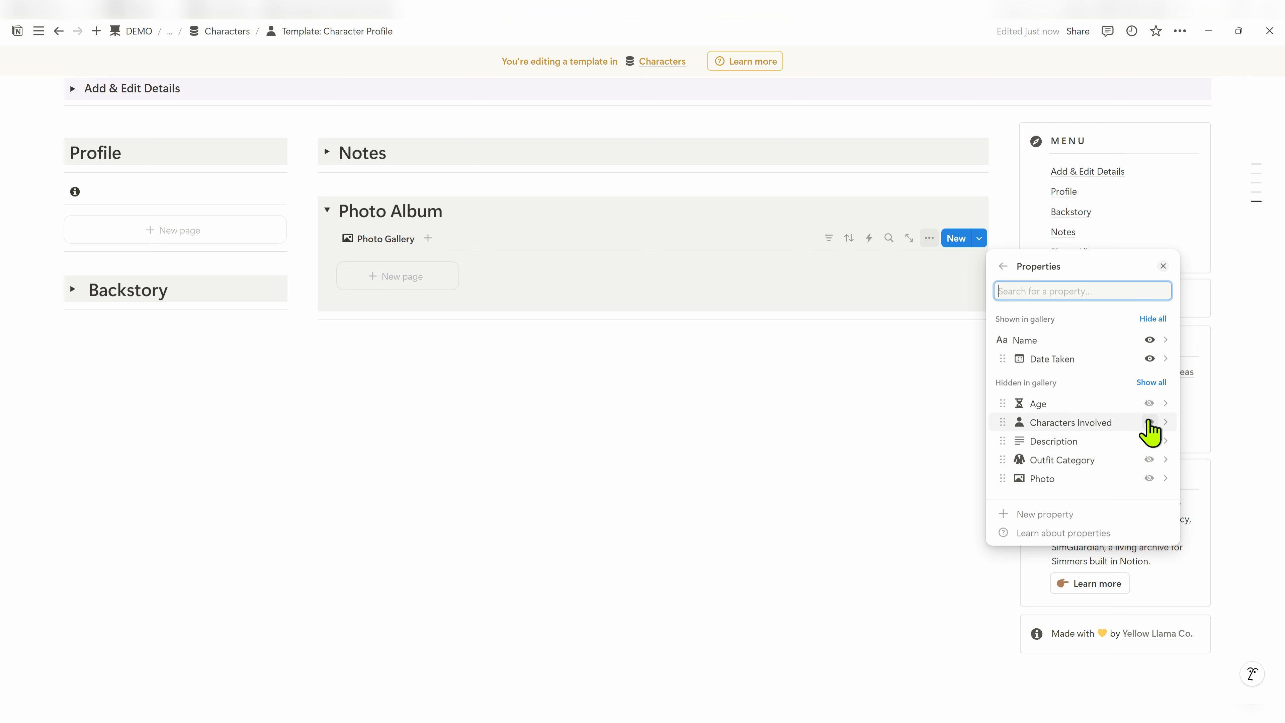
{"action": "left_click", "coordinate": [1149, 478]}
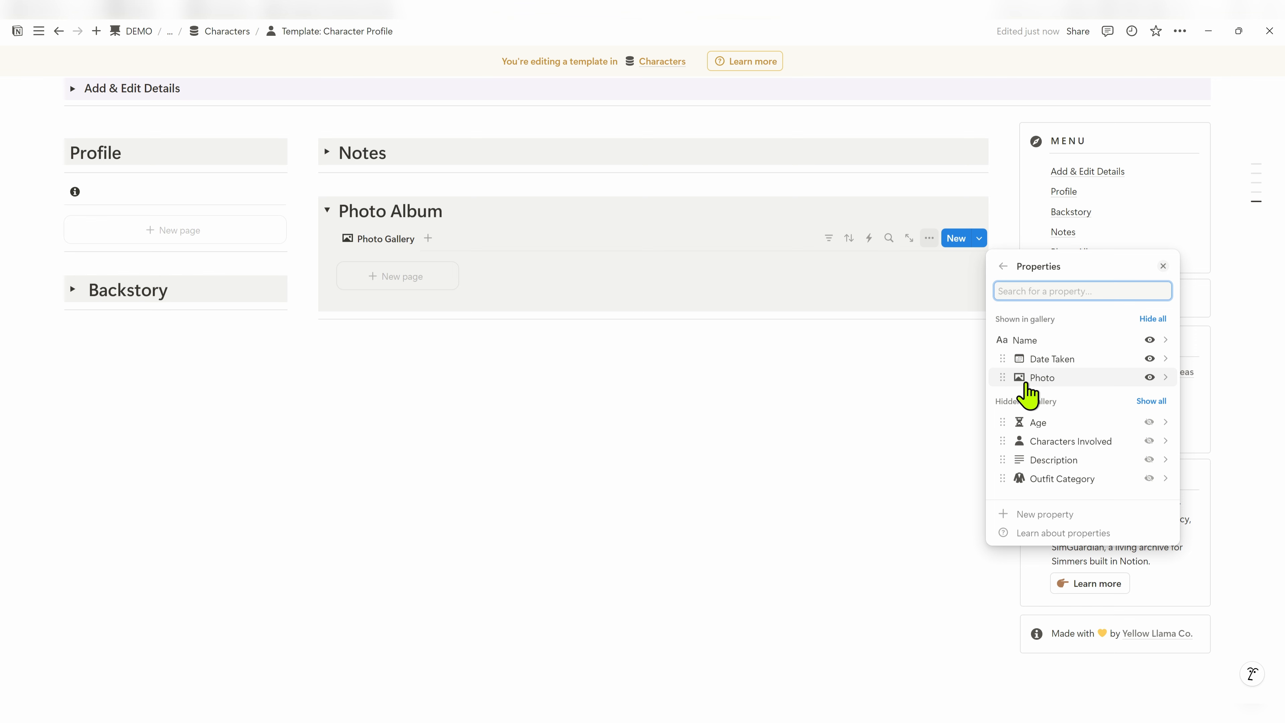
{"action": "left_click", "coordinate": [1002, 267]}
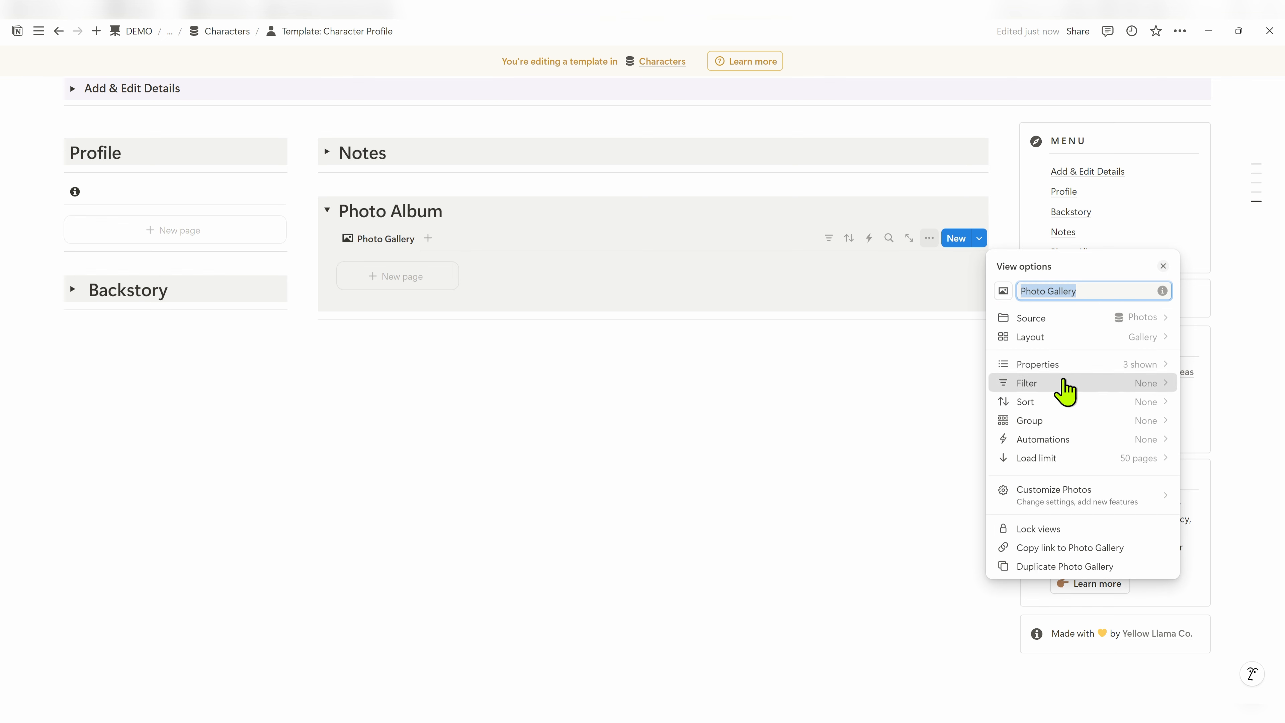
Filter the Photo Gallery view to photos whose Characters Involved contains Template: Character Profile
{"action": "left_click", "coordinate": [1063, 386]}
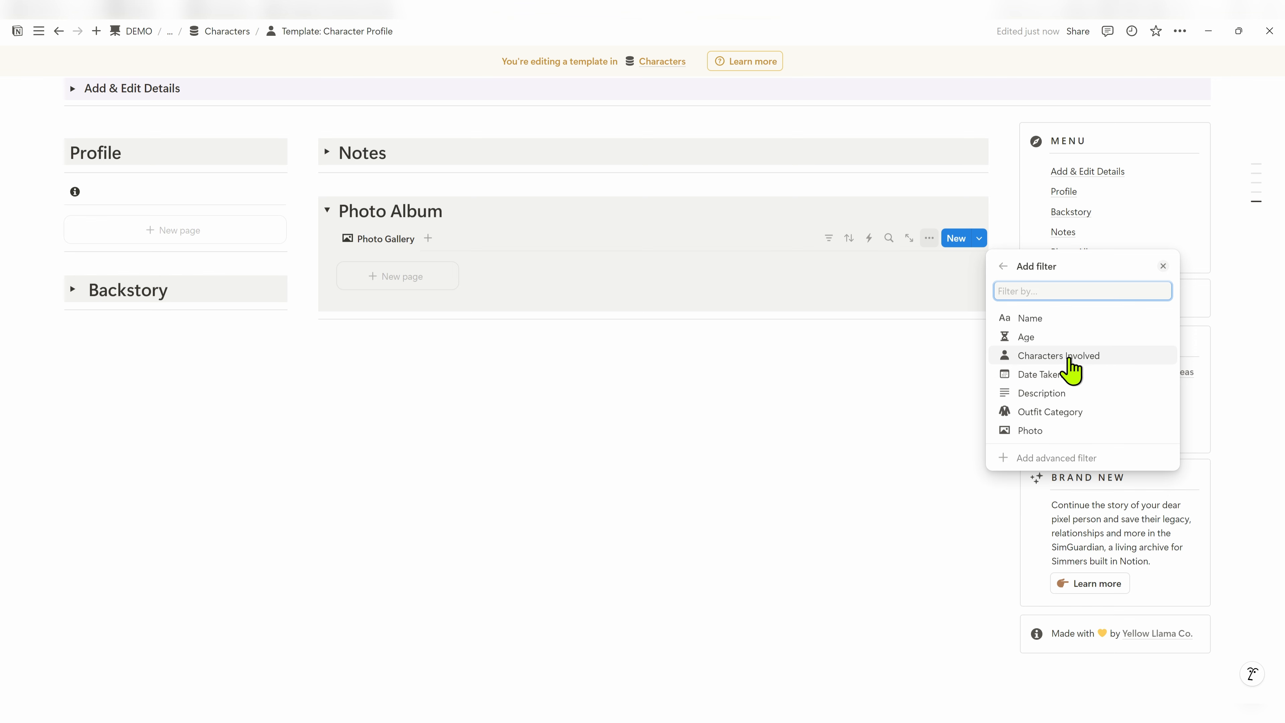
{"action": "left_click", "coordinate": [1070, 360]}
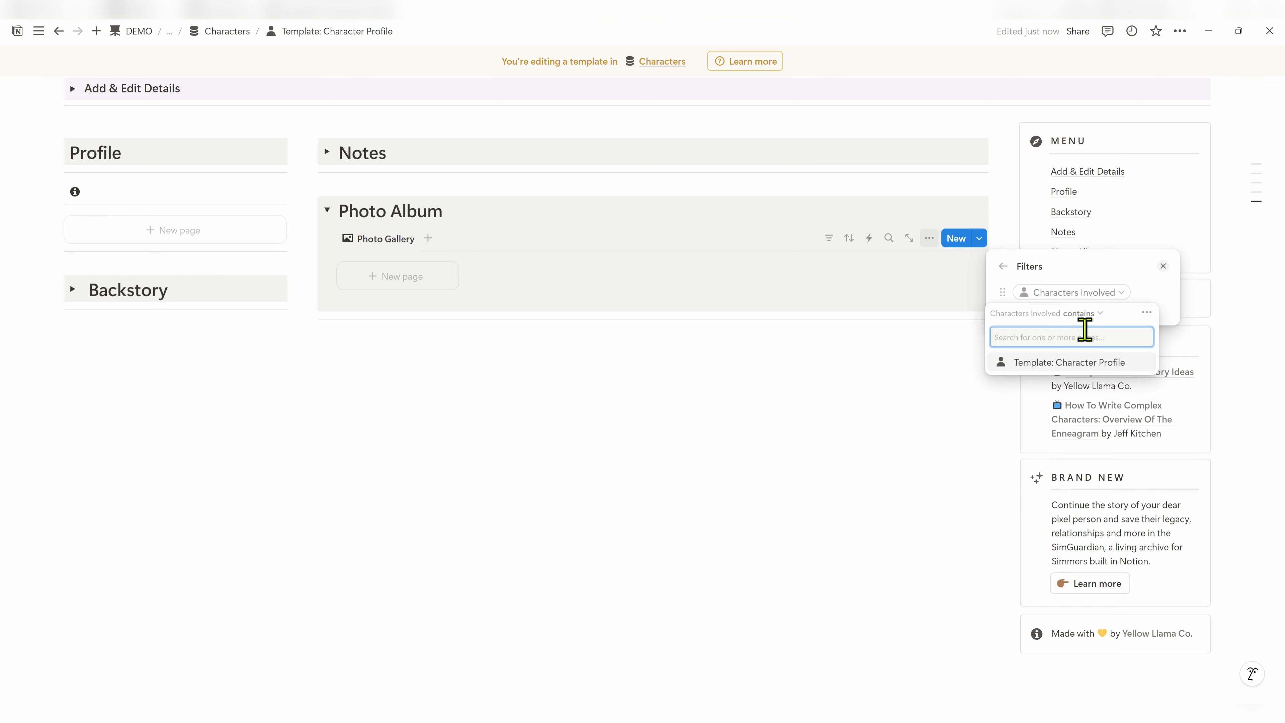
{"action": "left_click", "coordinate": [1068, 363]}
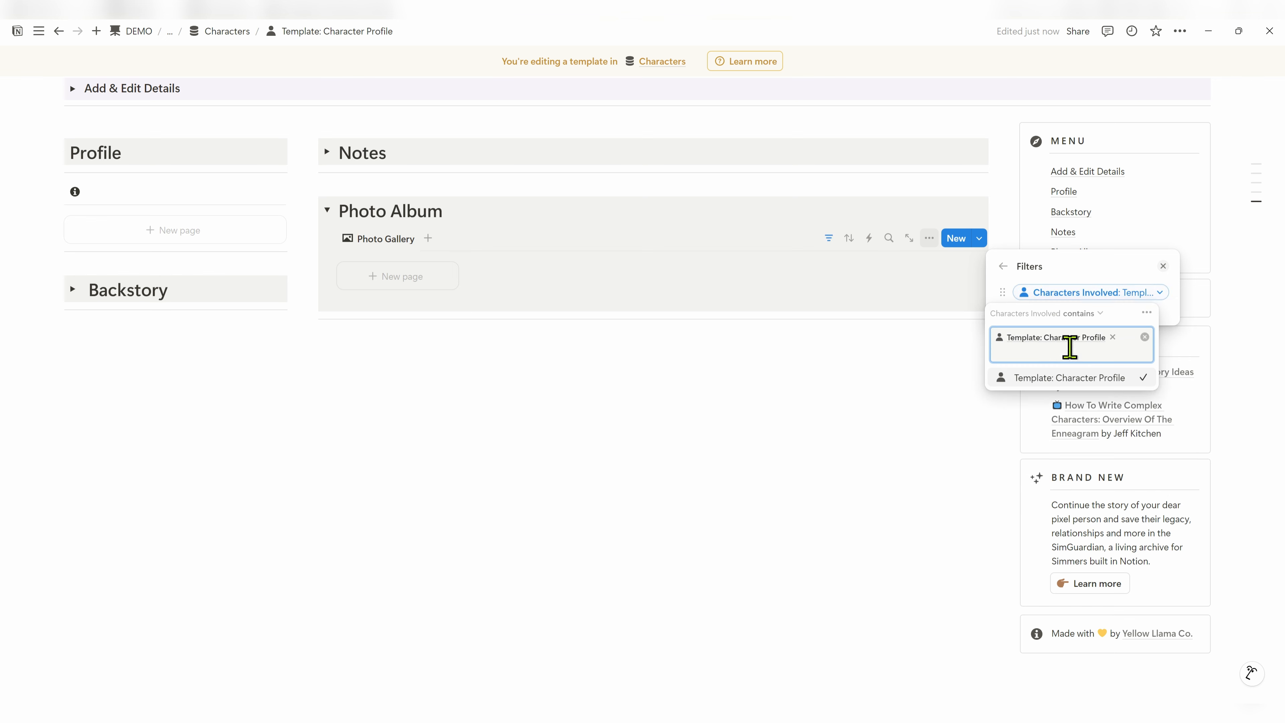
{"action": "left_click", "coordinate": [1067, 262]}
{"action": "left_click", "coordinate": [848, 240]}
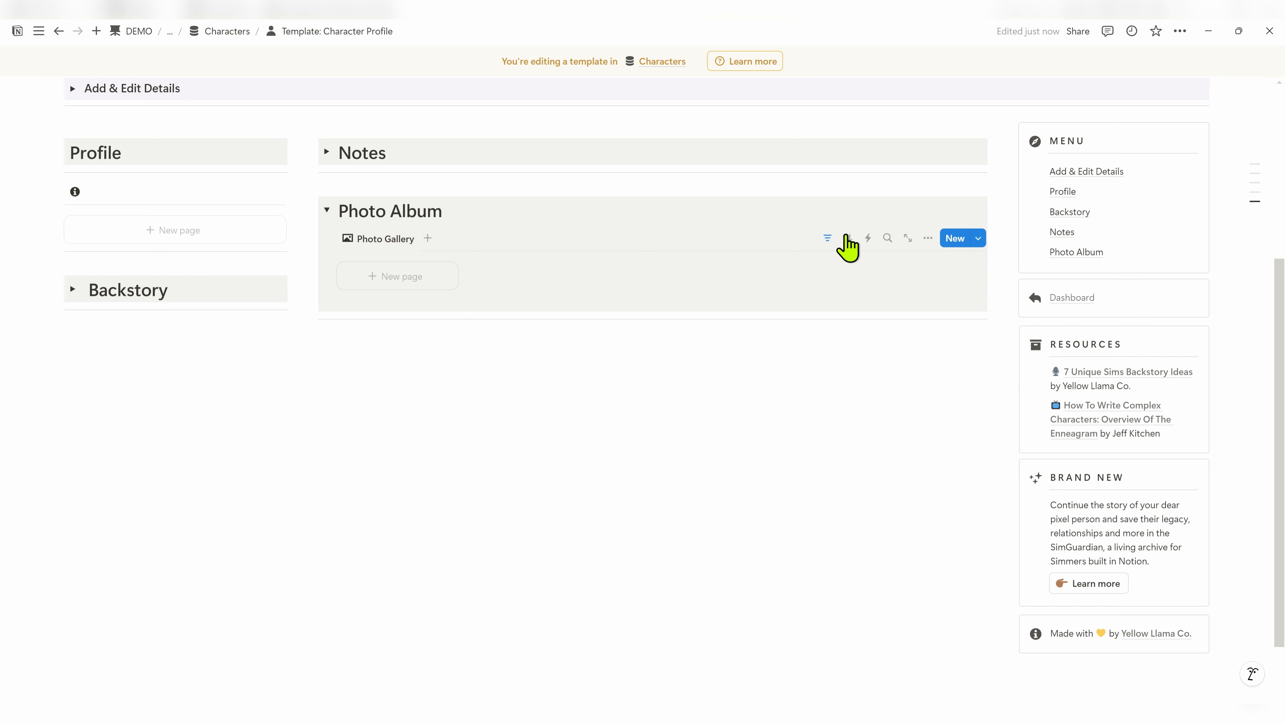
Sort the Photo Gallery view by Date Taken in ascending order
{"action": "left_click", "coordinate": [929, 238]}
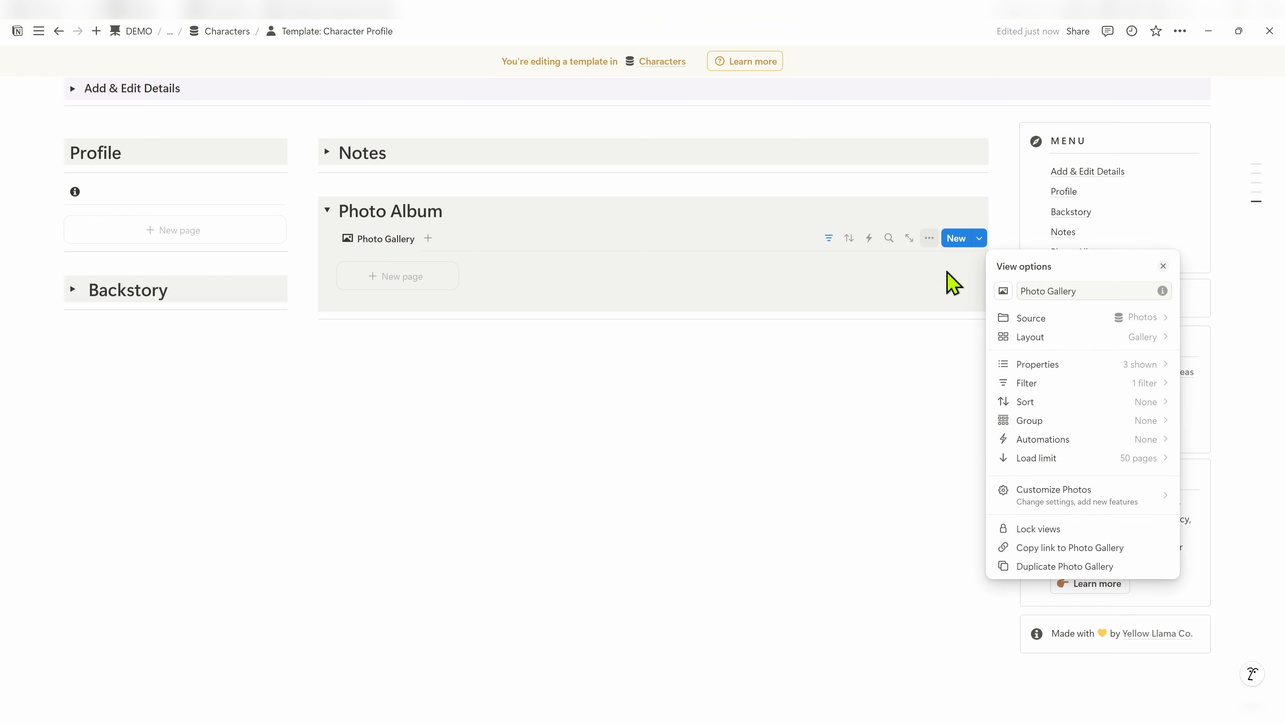
{"action": "left_click", "coordinate": [1052, 405]}
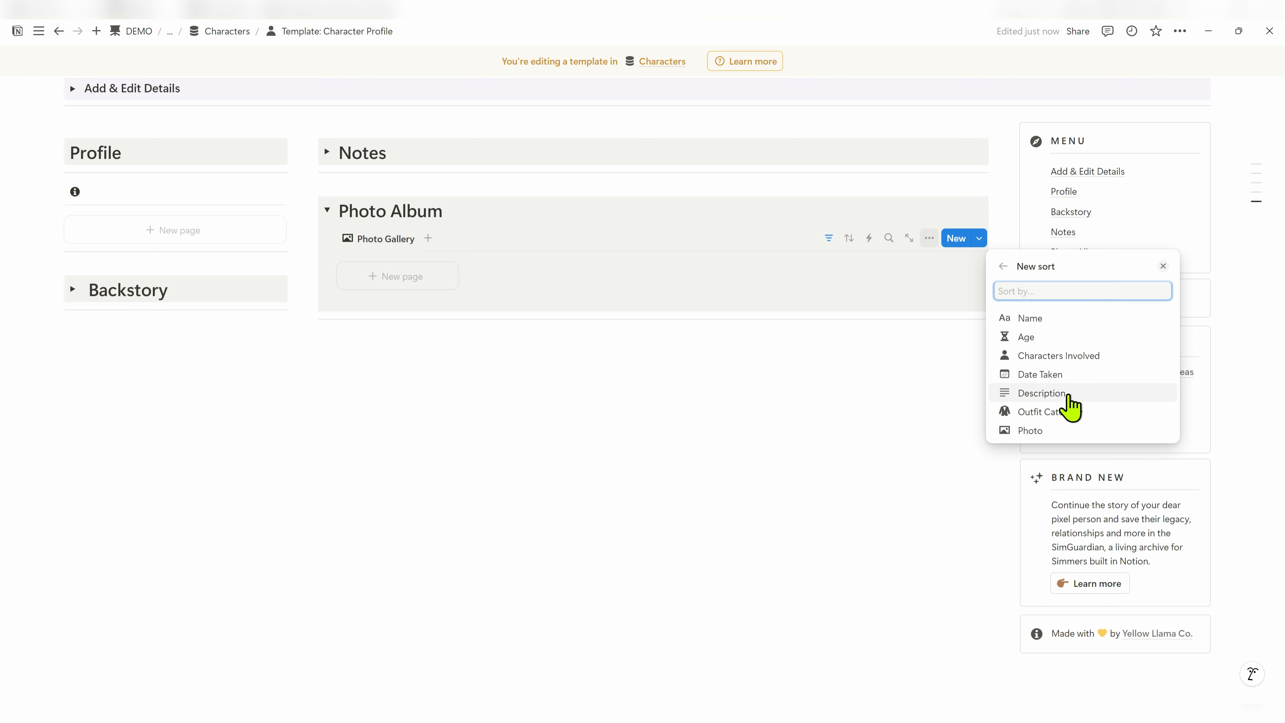
{"action": "left_click", "coordinate": [1036, 374]}
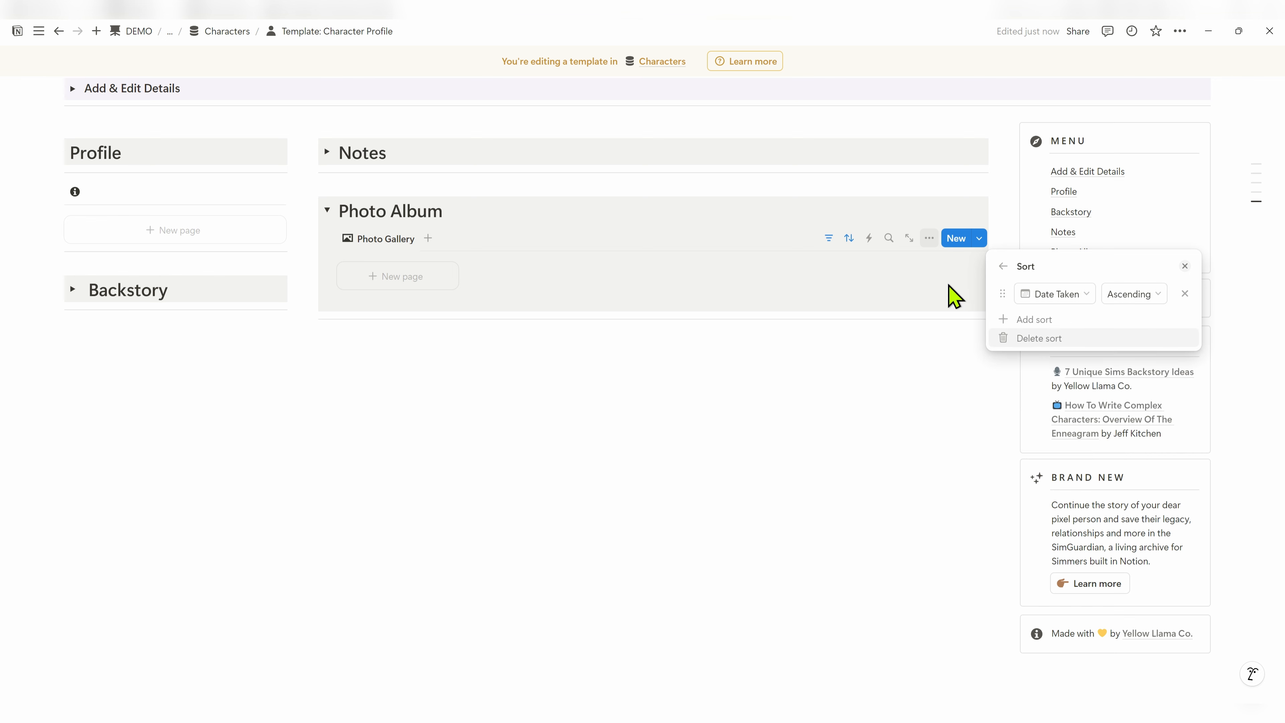
Set the Photo Gallery view's load limit to 25 pages and close its view options
{"action": "left_click", "coordinate": [930, 238]}
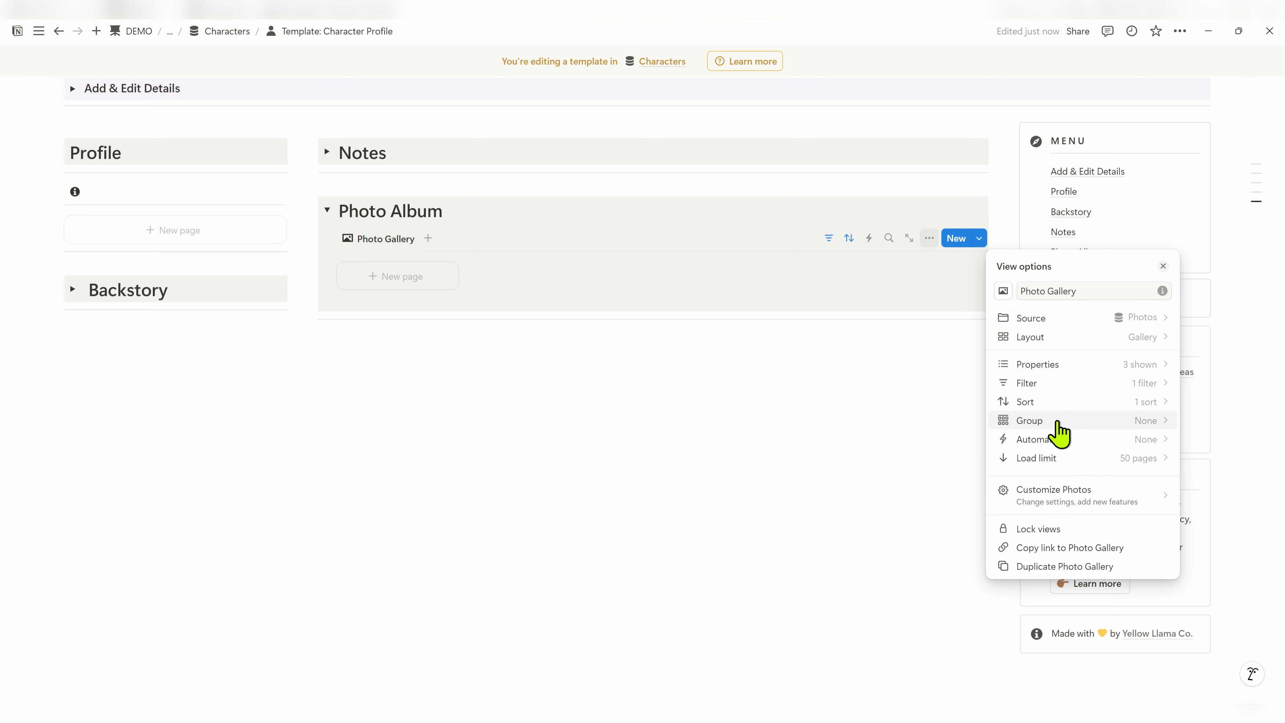
{"action": "left_click", "coordinate": [1065, 459]}
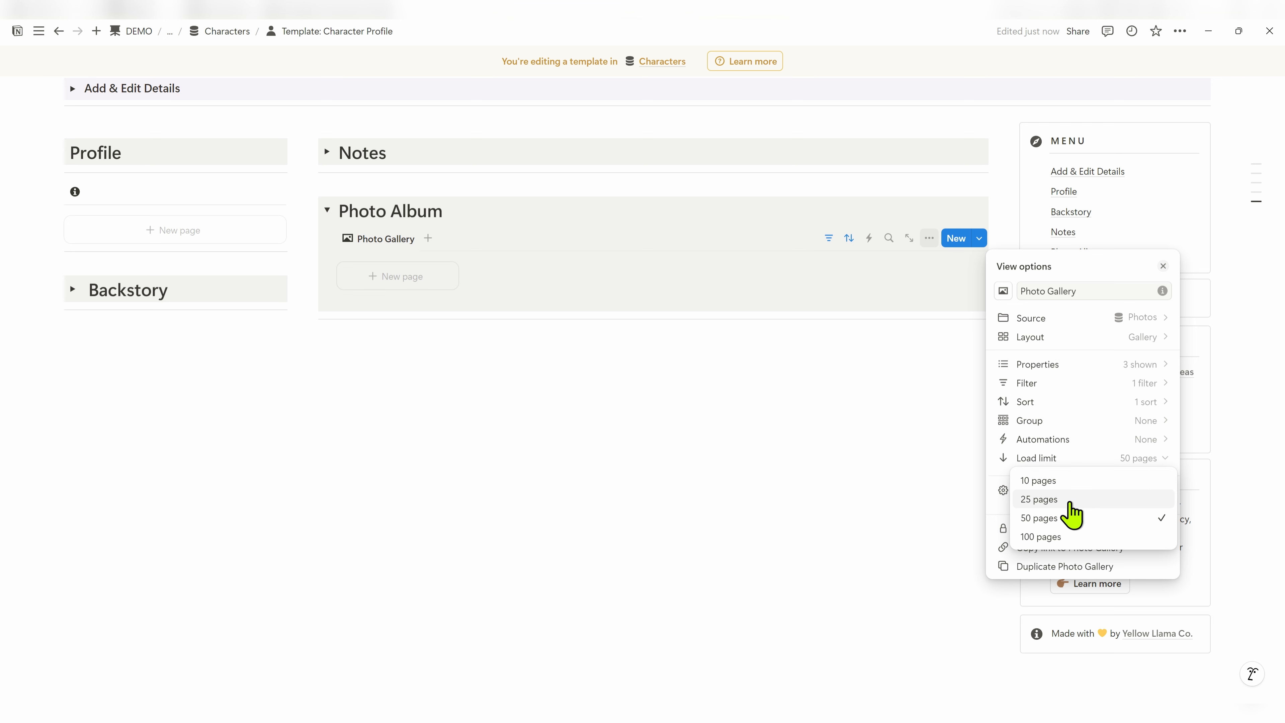
{"action": "left_click", "coordinate": [1072, 504]}
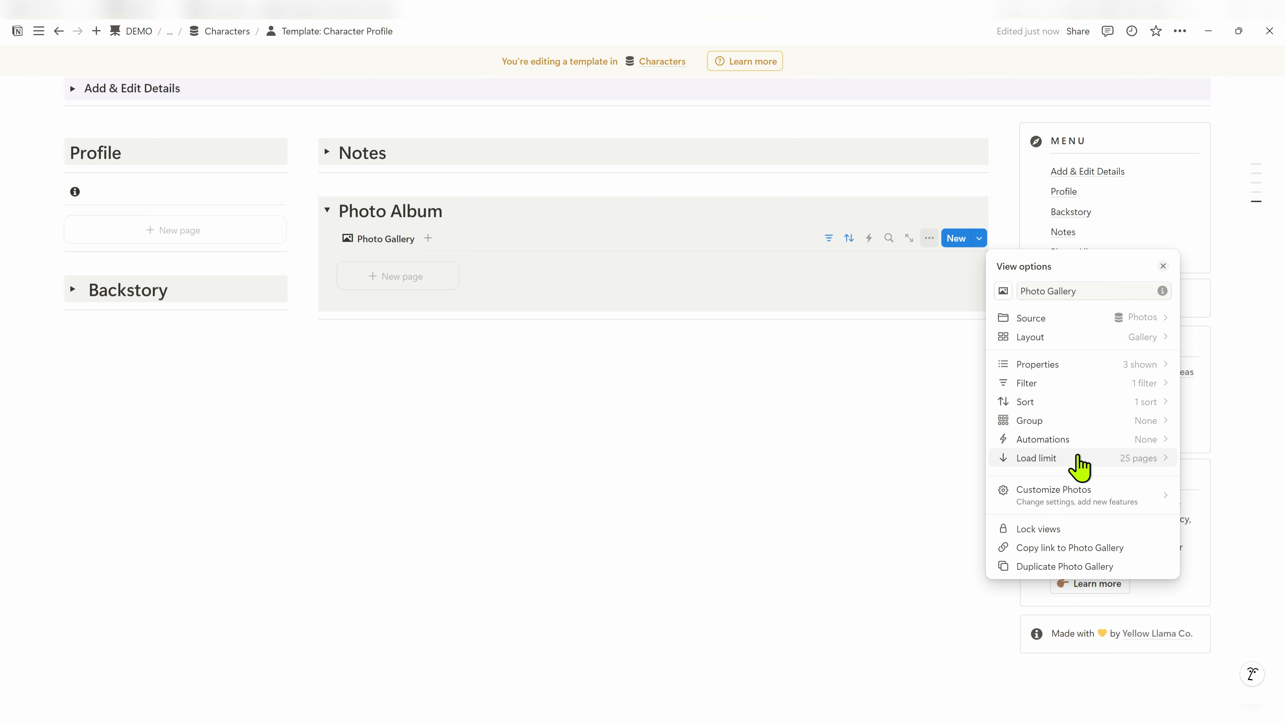
{"action": "left_click", "coordinate": [727, 210]}
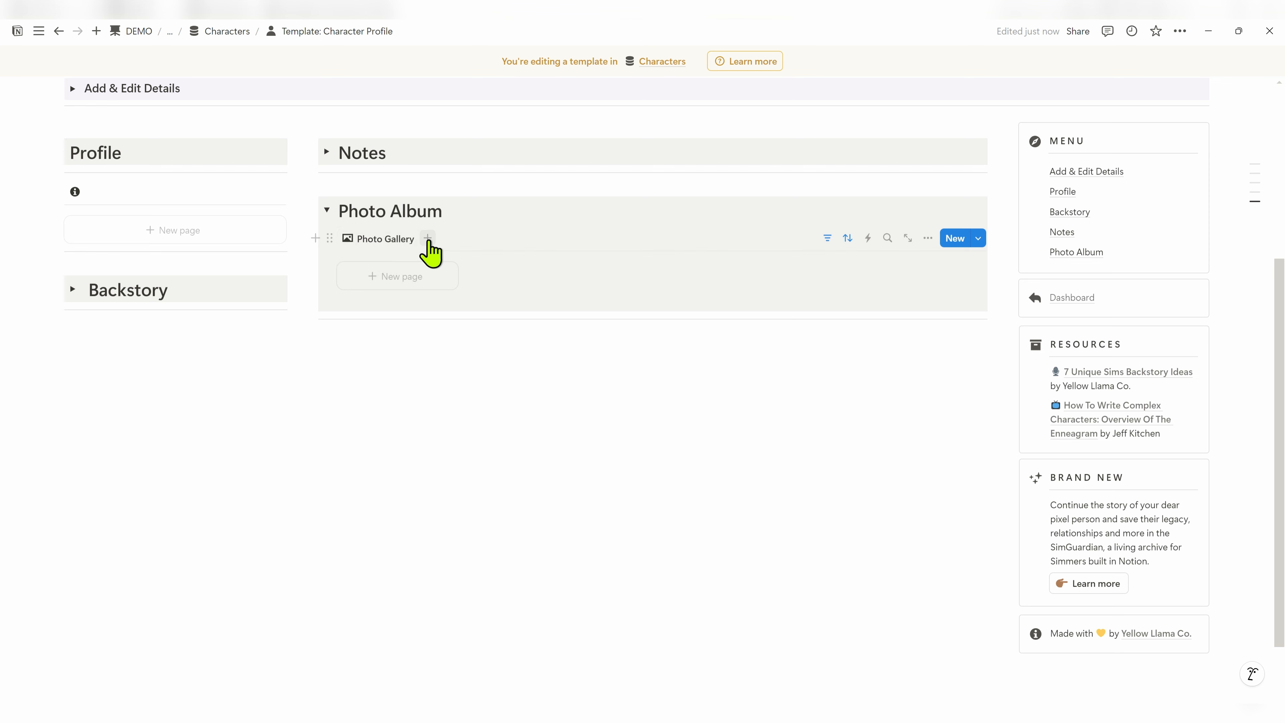
Duplicate the Photo Gallery view, name the copy Looks Over The Years and give it the hourglass icon
{"action": "left_click", "coordinate": [385, 239]}
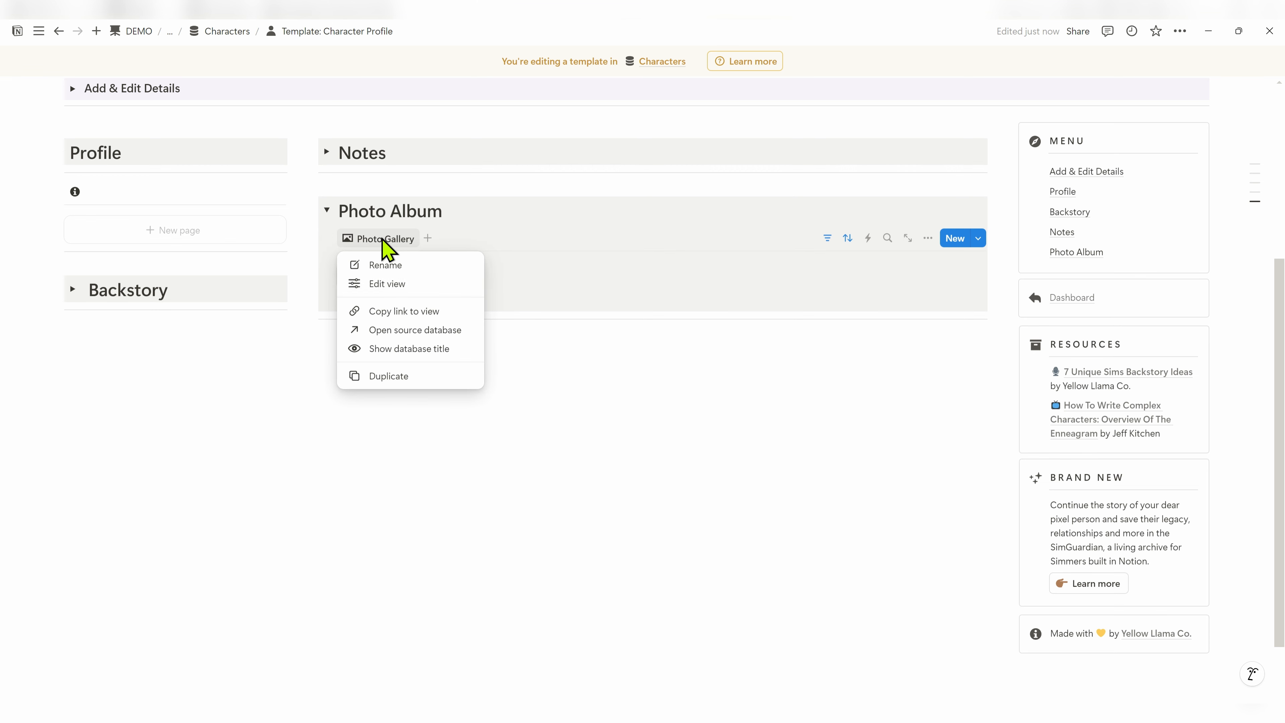
{"action": "left_click", "coordinate": [404, 376]}
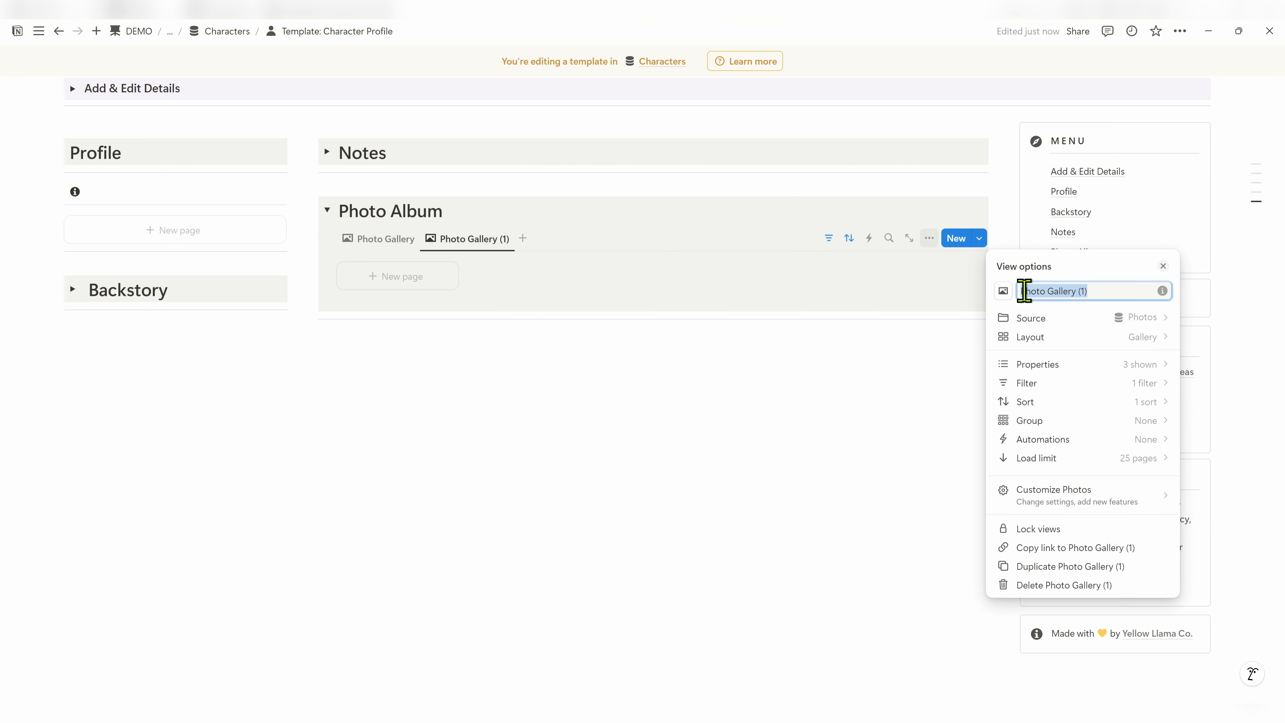
{"action": "type", "text": "Looks Over The Years"}
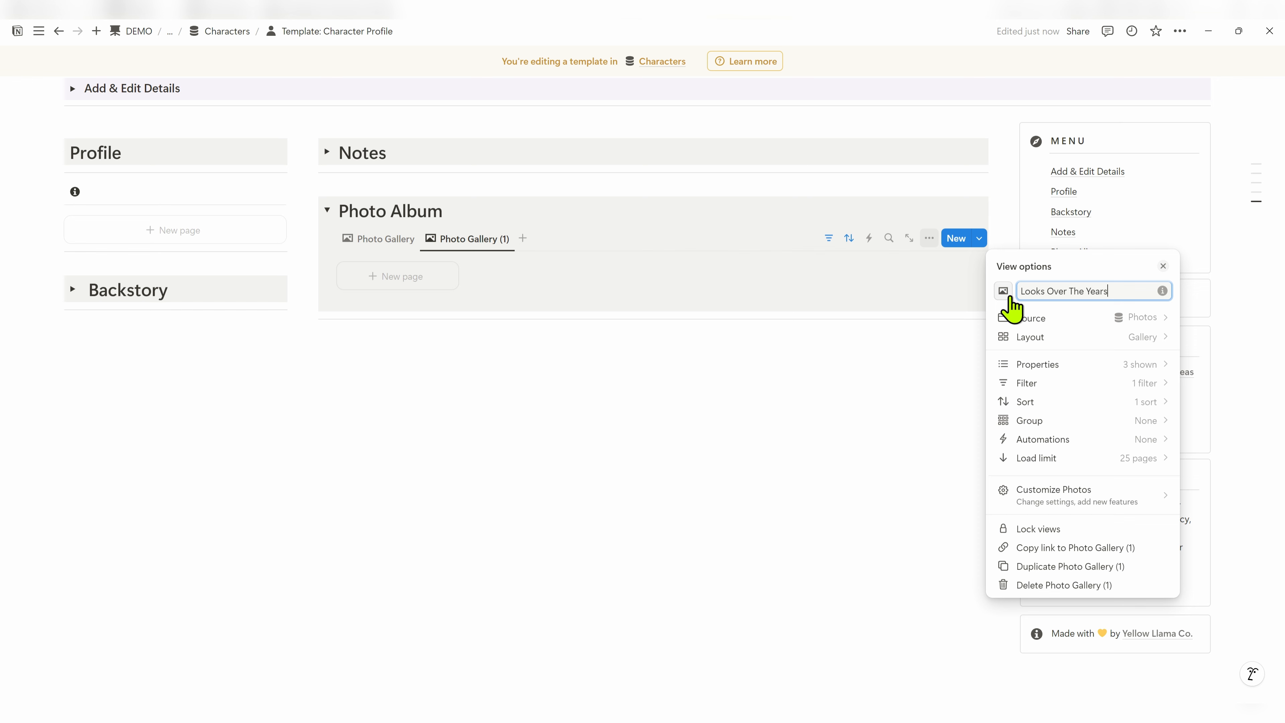
{"action": "left_click", "coordinate": [1003, 291]}
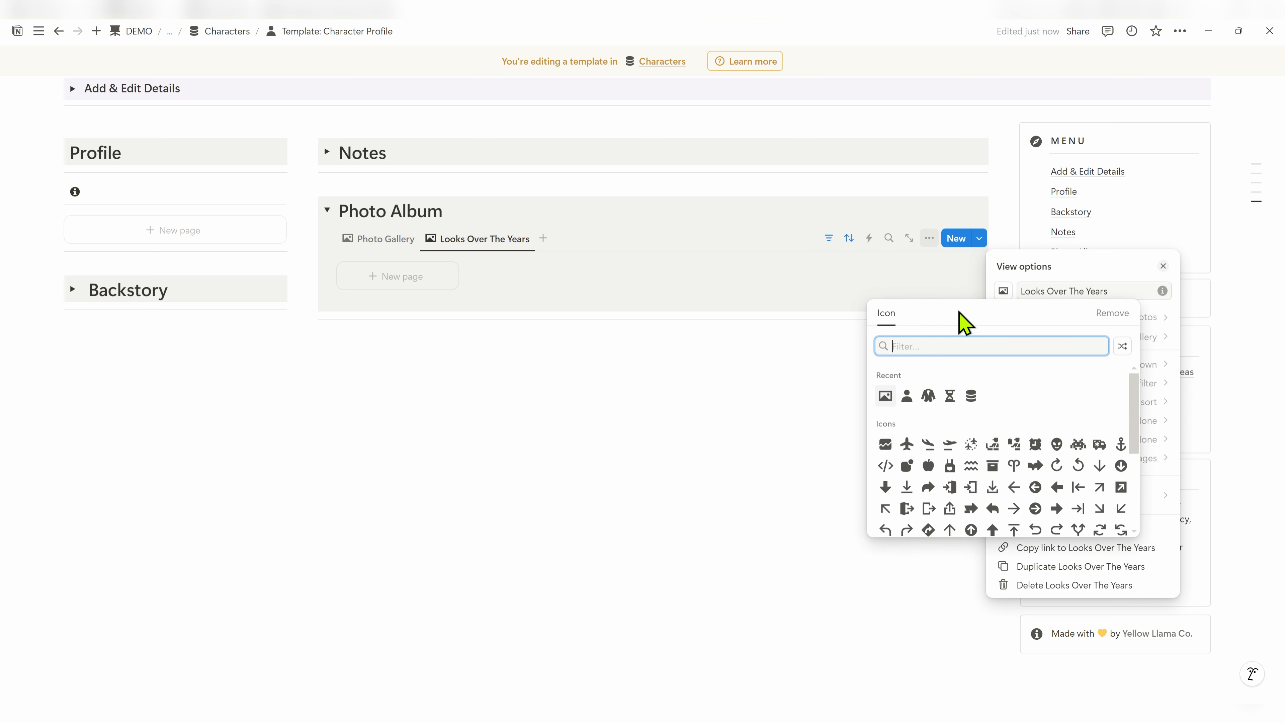
{"action": "left_click", "coordinate": [950, 397]}
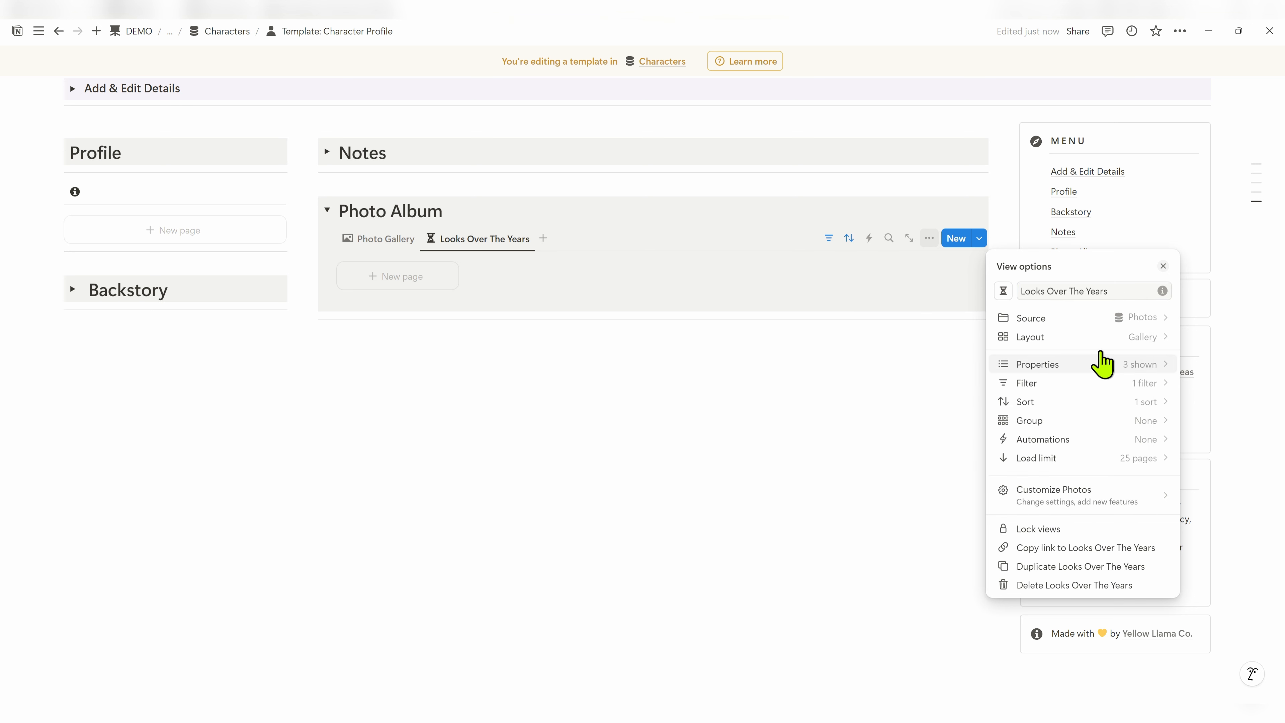
Change the Looks Over The Years view to a Board layout with Photo card preview, Small cards and Fit image turned on
{"action": "left_click", "coordinate": [1090, 337]}
{"action": "left_click", "coordinate": [1062, 307]}
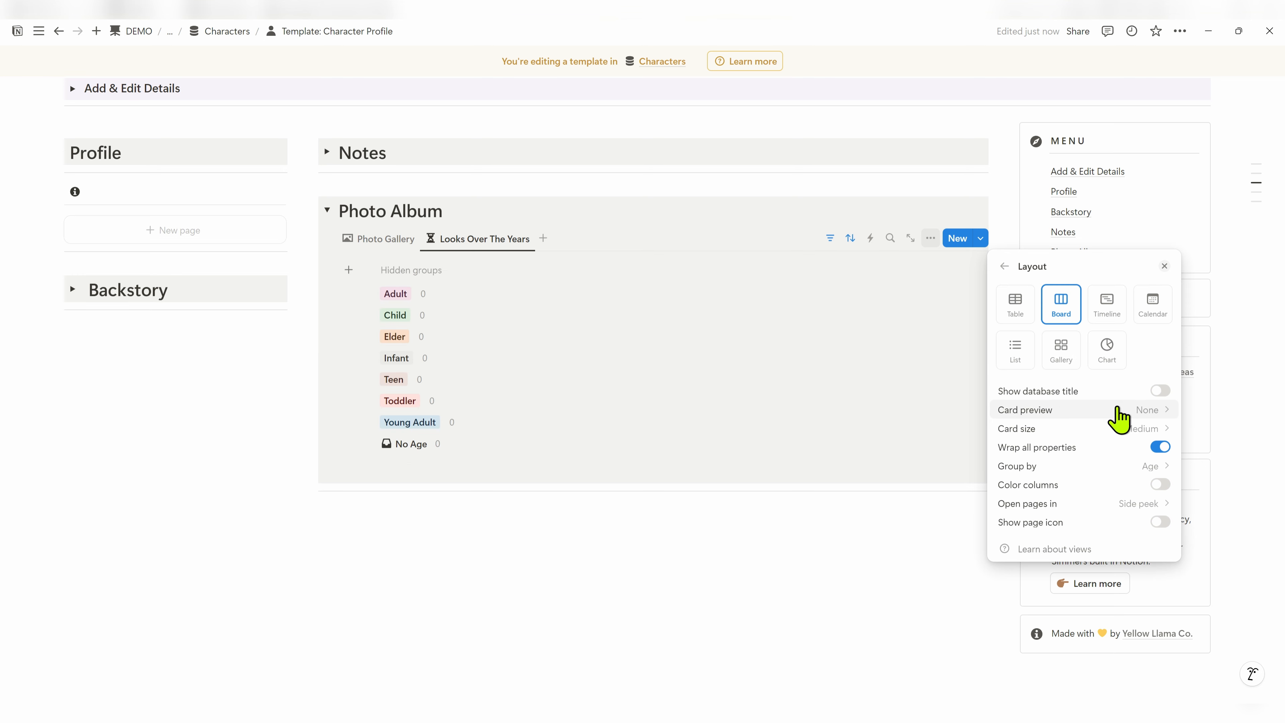
{"action": "left_click", "coordinate": [1144, 411]}
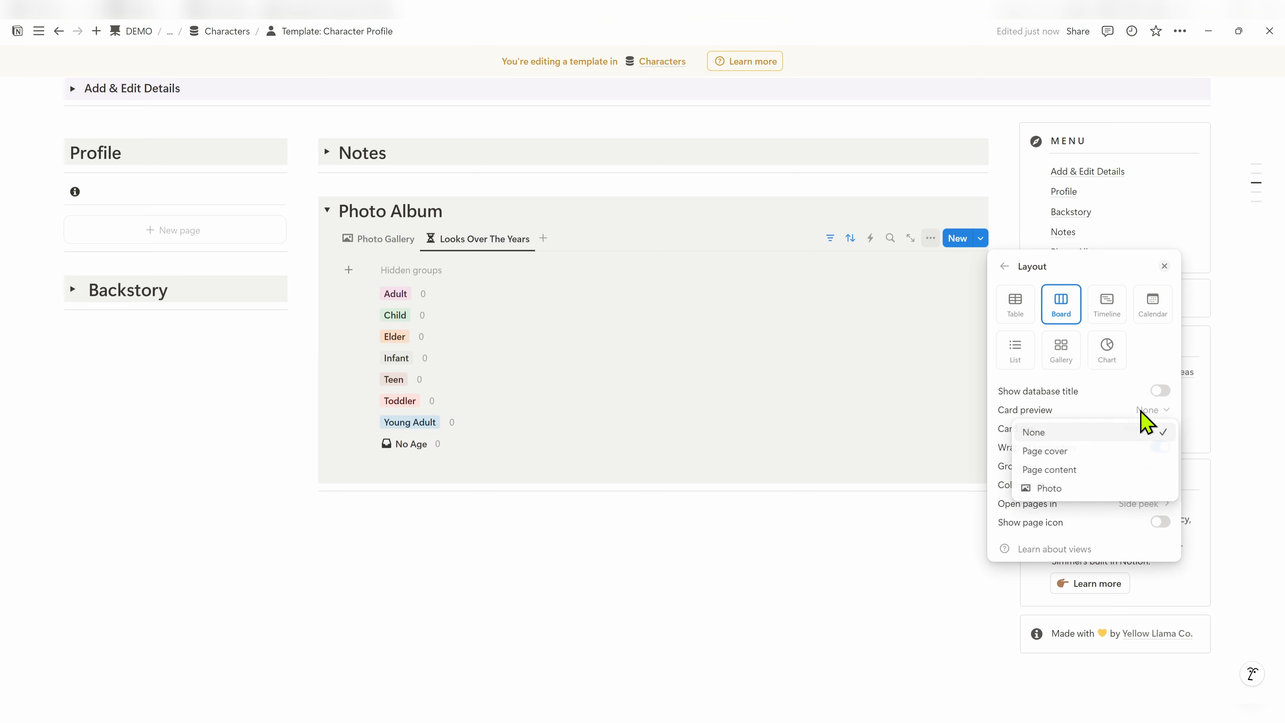
{"action": "left_click", "coordinate": [1059, 489]}
{"action": "left_click", "coordinate": [1116, 430]}
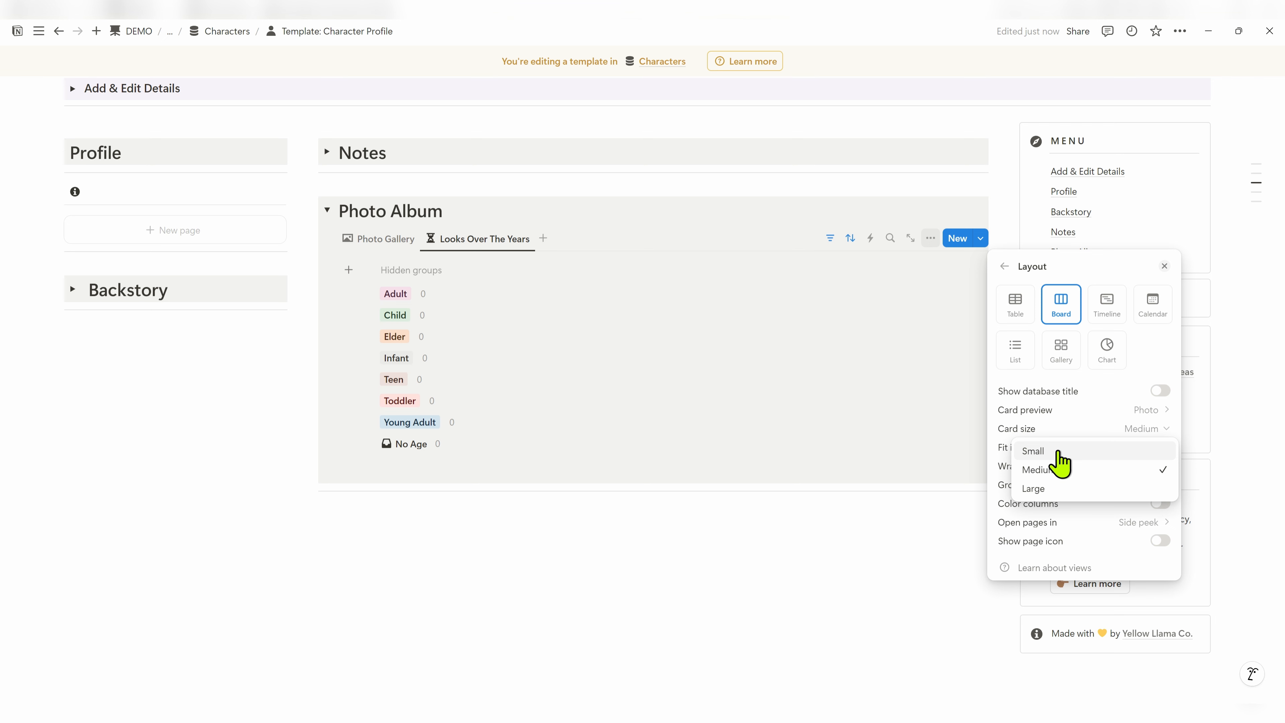
{"action": "left_click", "coordinate": [1060, 456]}
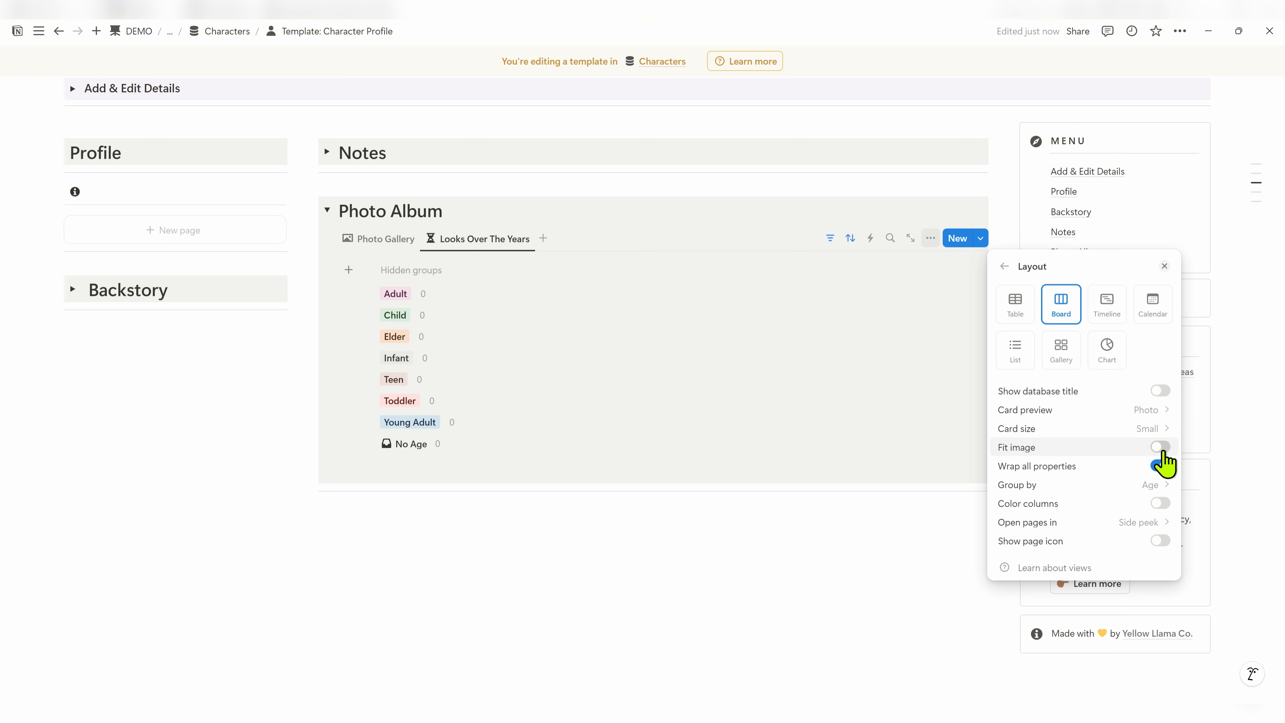
{"action": "left_click", "coordinate": [1161, 448]}
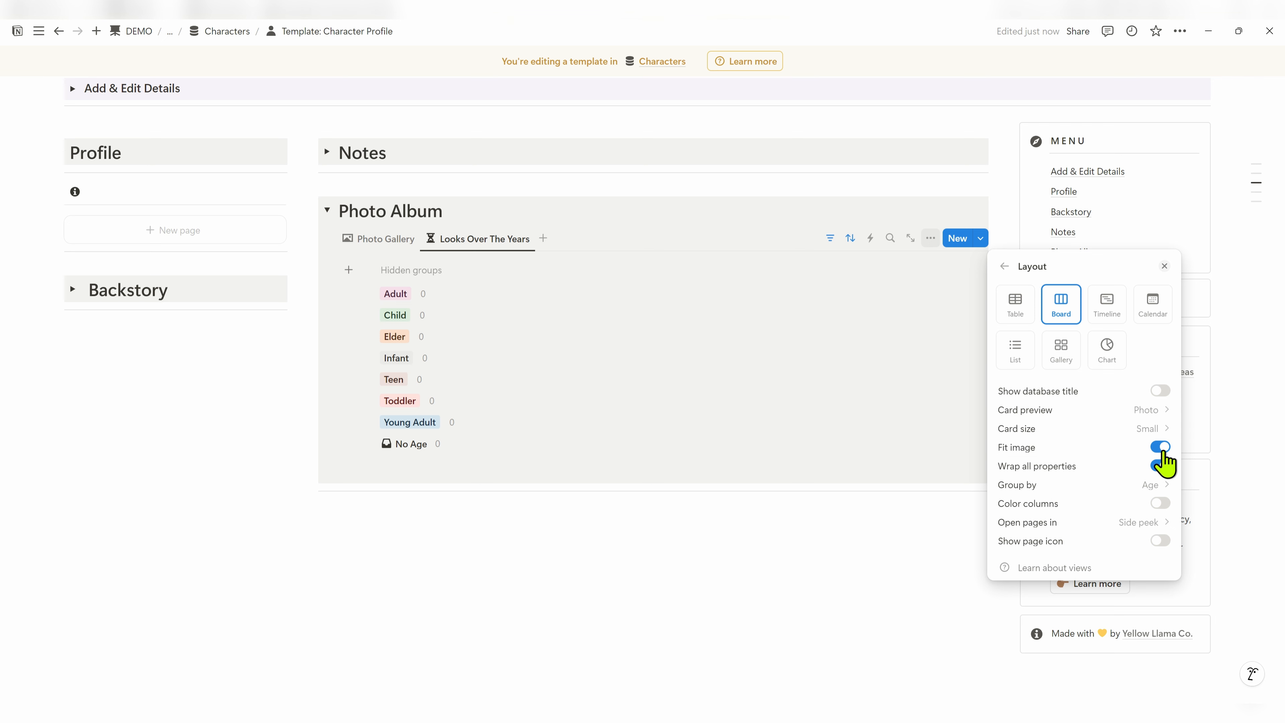
Group the Looks Over The Years board by Outfit Category
{"action": "left_click", "coordinate": [1146, 490]}
{"action": "left_click", "coordinate": [1077, 291]}
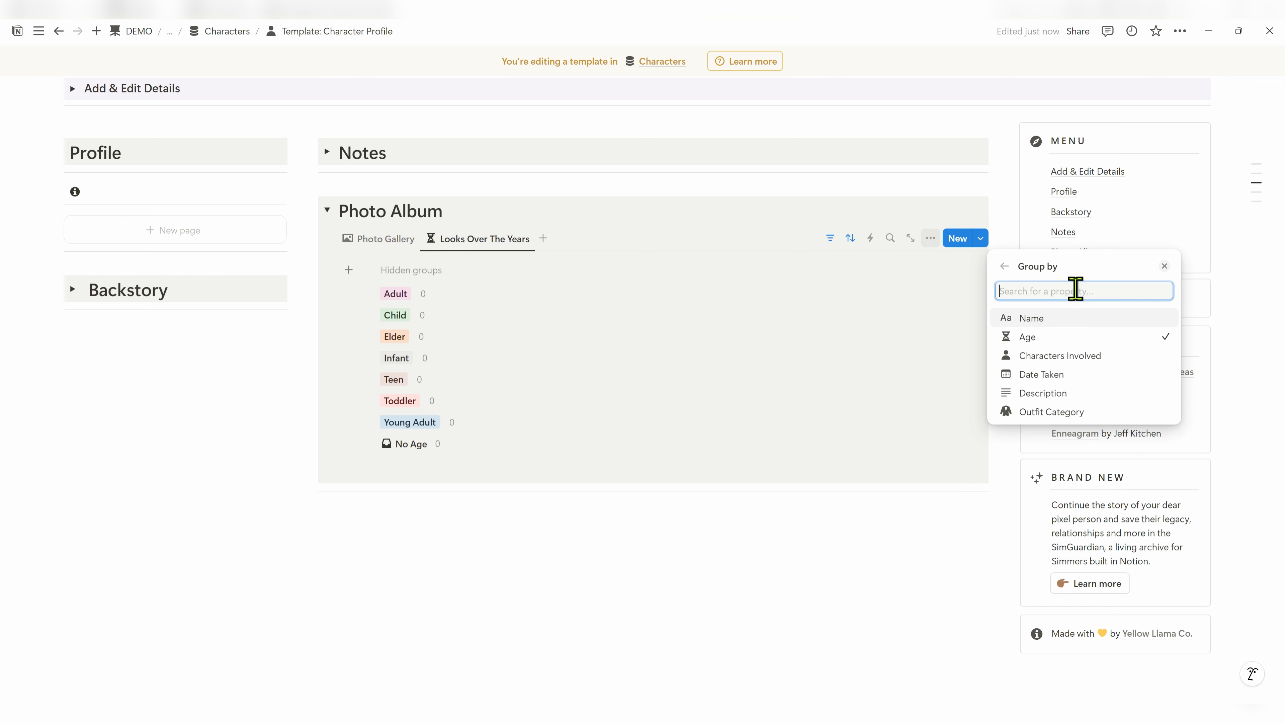
{"action": "left_click", "coordinate": [1053, 413]}
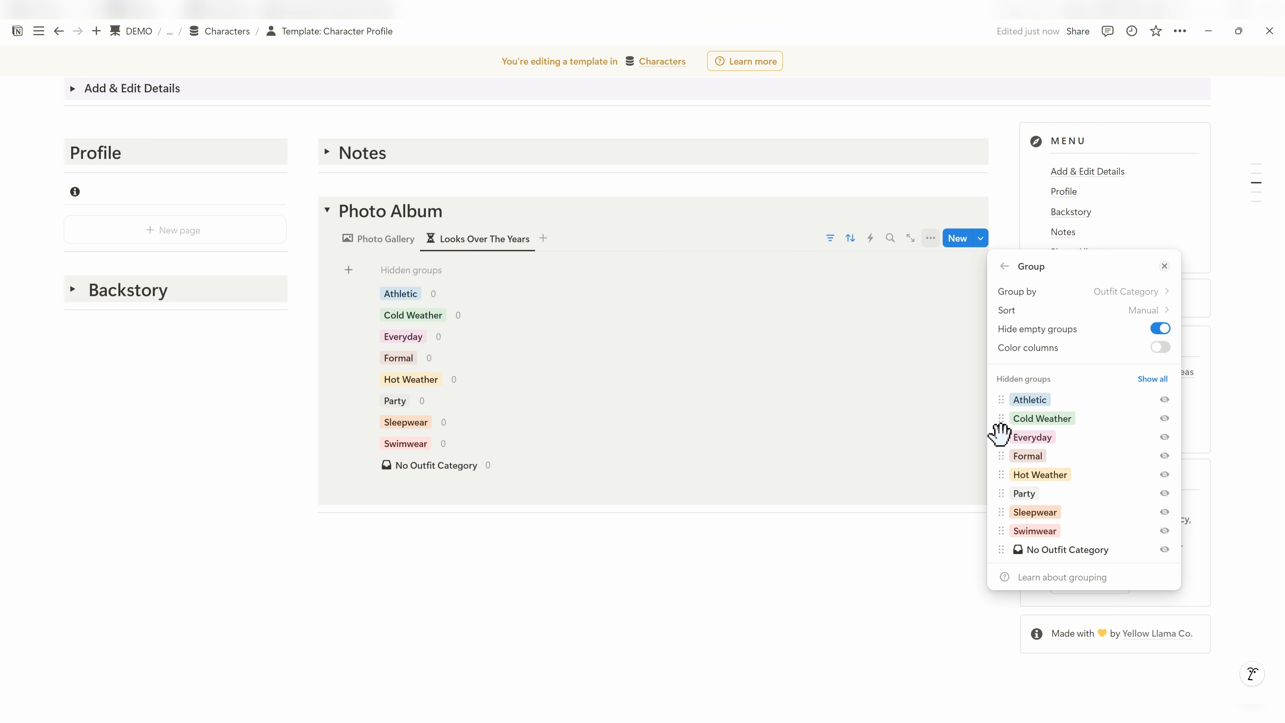
Reorder the outfit groups to Everyday, Formal, Athletic, Sleepwear, Party, Swimwear, Hot Weather, Cold Weather
{"action": "left_click_drag", "start_coordinate": [999, 435], "coordinate": [999, 399]}
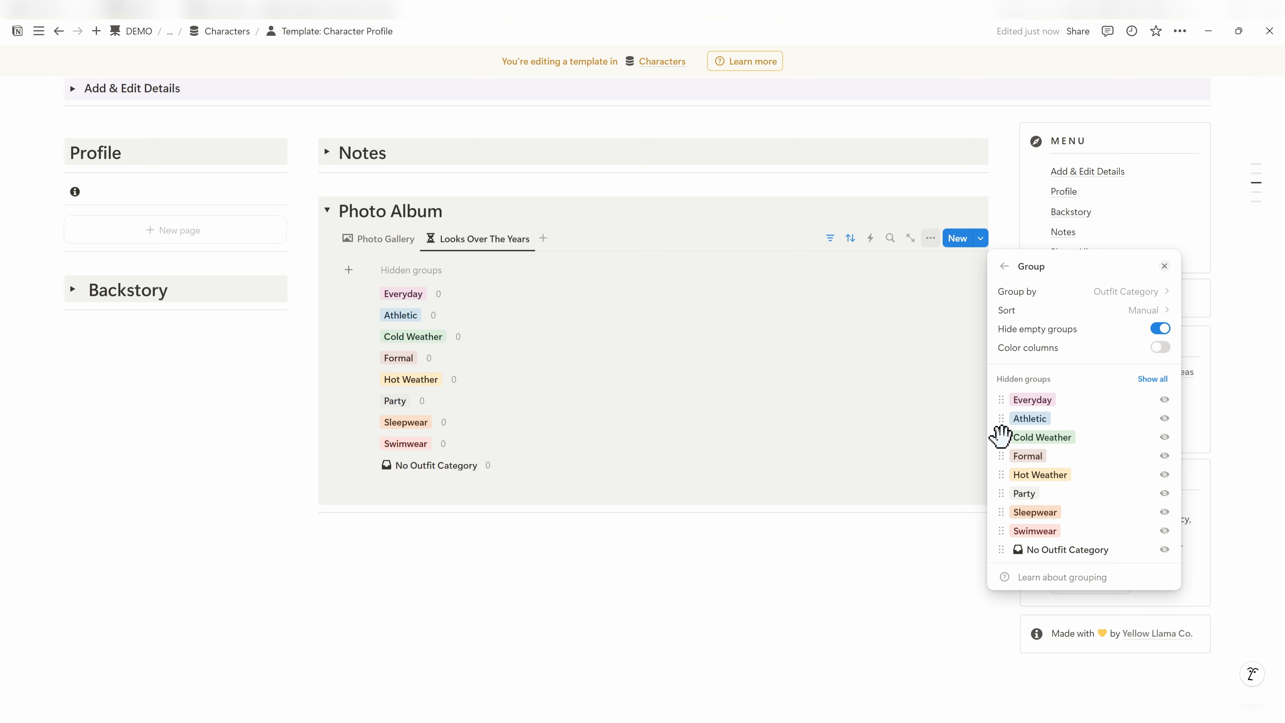
{"action": "left_click_drag", "start_coordinate": [1000, 455], "coordinate": [1000, 418]}
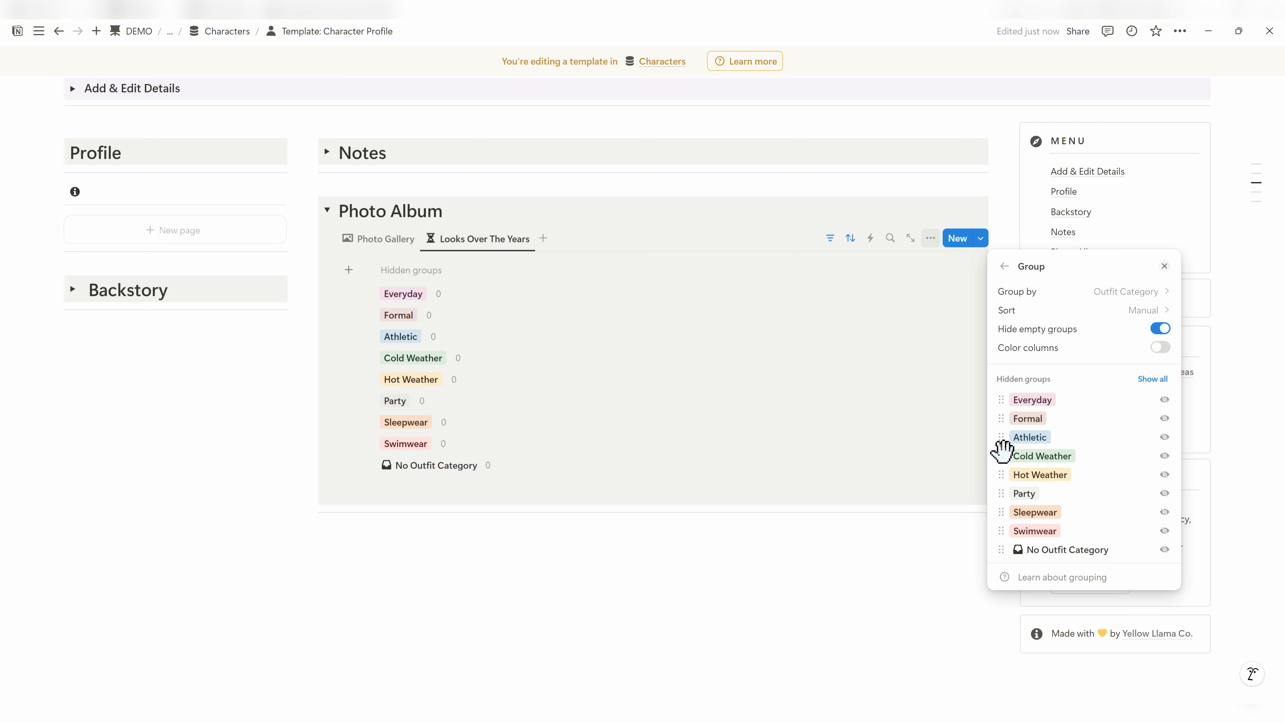
{"action": "left_click_drag", "start_coordinate": [1002, 512], "coordinate": [1001, 456]}
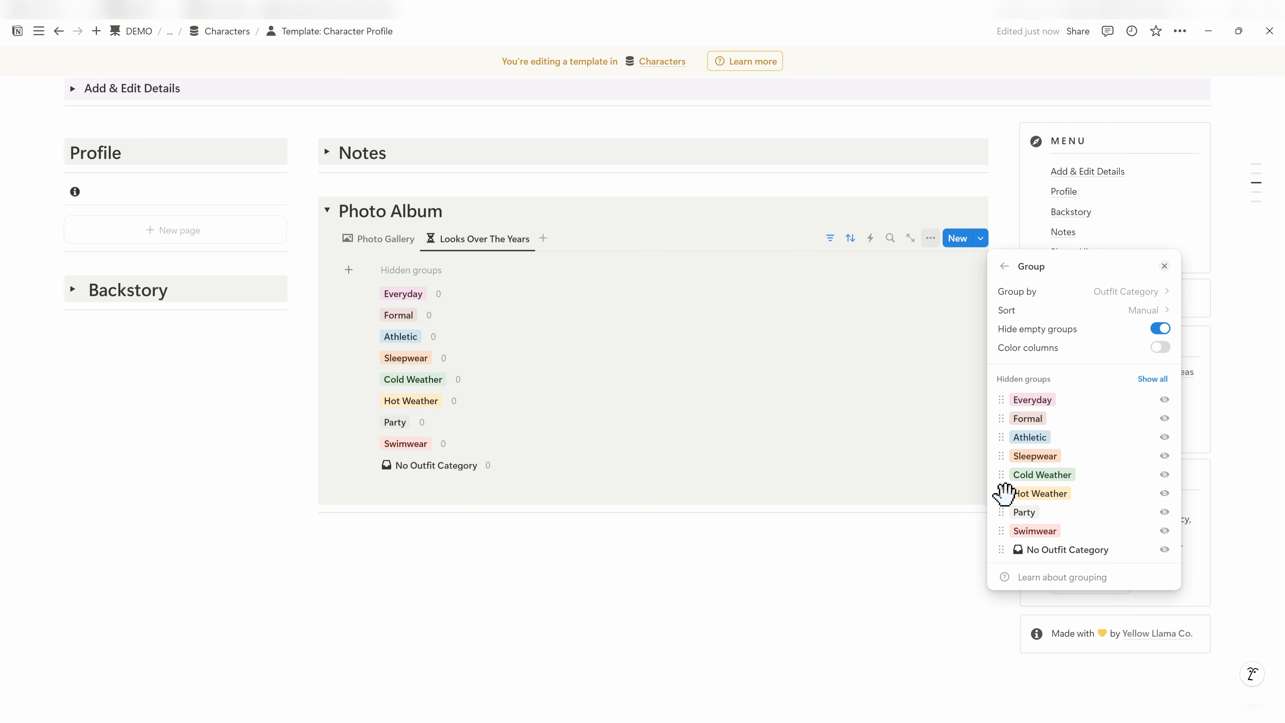
{"action": "mouse_move", "coordinate": [1005, 513]}
{"action": "left_mouse_down"}
{"action": "mouse_move", "coordinate": [1004, 463]}
{"action": "mouse_move", "coordinate": [1004, 523]}
{"action": "mouse_move", "coordinate": [1004, 507]}
{"action": "left_mouse_up"}
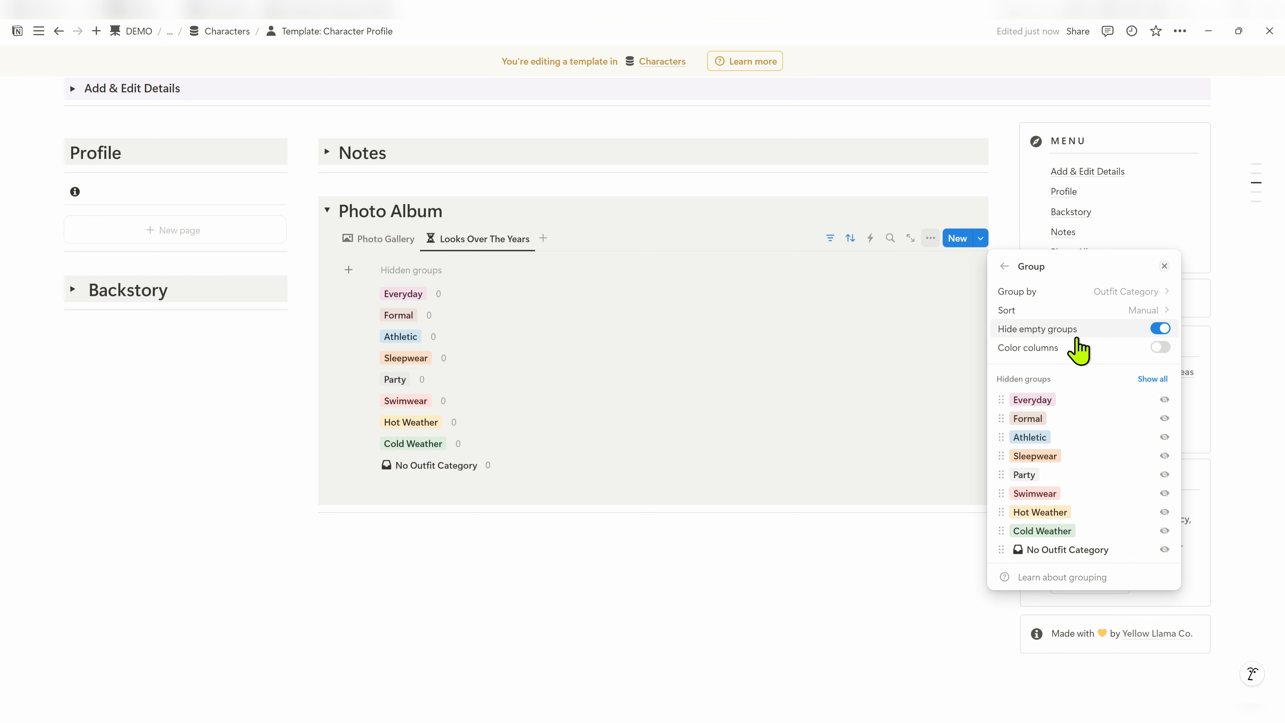
Show all outfit groups except No Outfit Category and turn on colored columns for the board
{"action": "left_click", "coordinate": [1153, 379]}
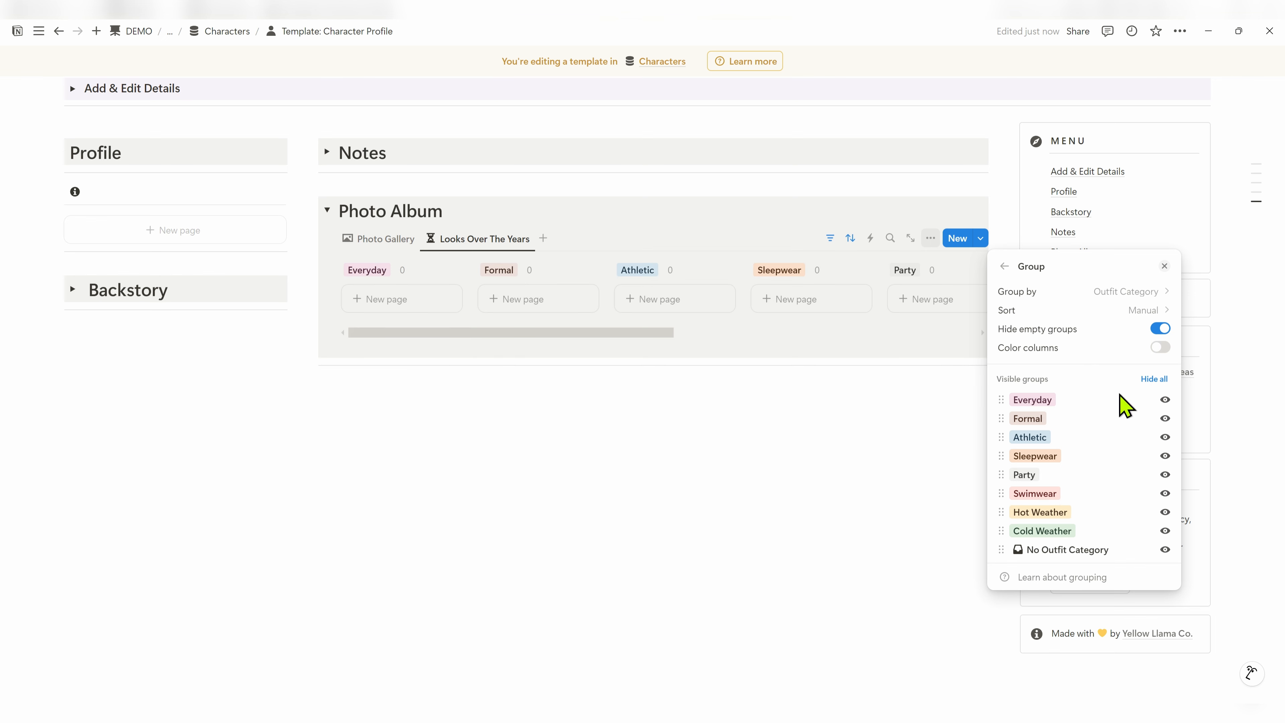
{"action": "left_click", "coordinate": [1165, 549]}
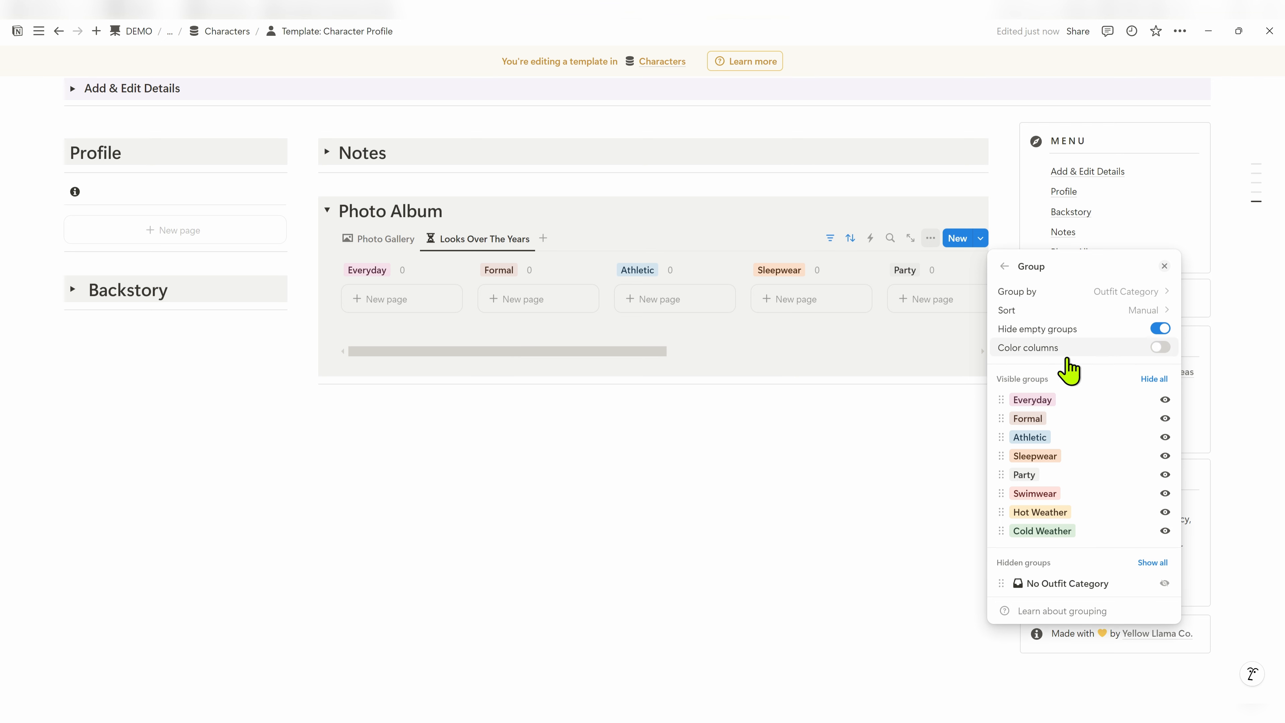
{"action": "left_click", "coordinate": [1160, 348]}
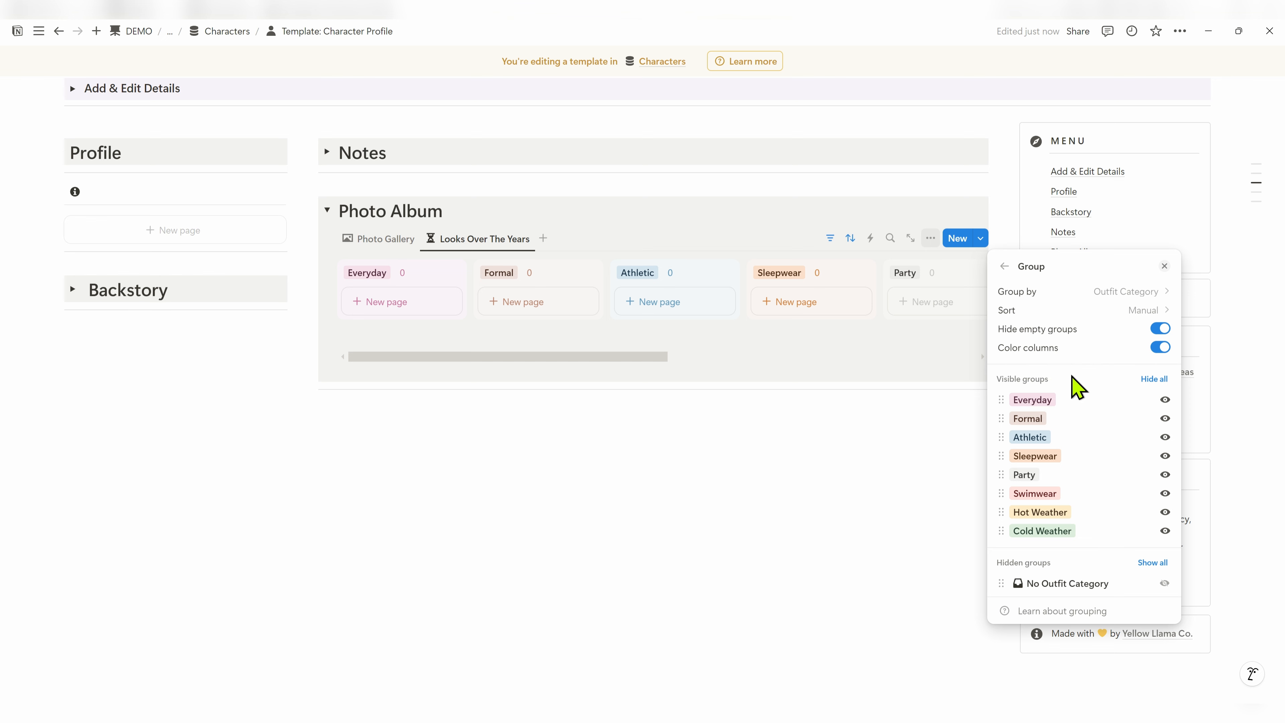
{"action": "left_click", "coordinate": [1006, 267]}
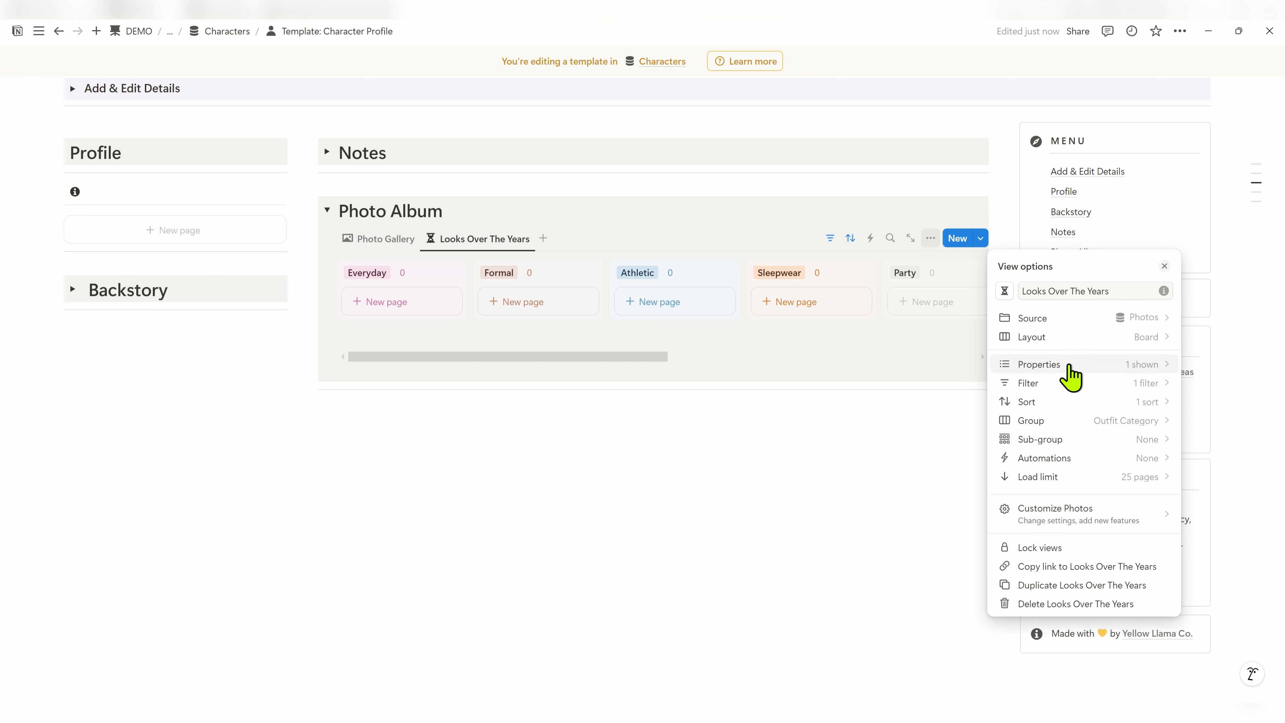
Change the color of the Everyday option in the Outfit Category property to Gray
{"action": "left_click", "coordinate": [762, 196]}
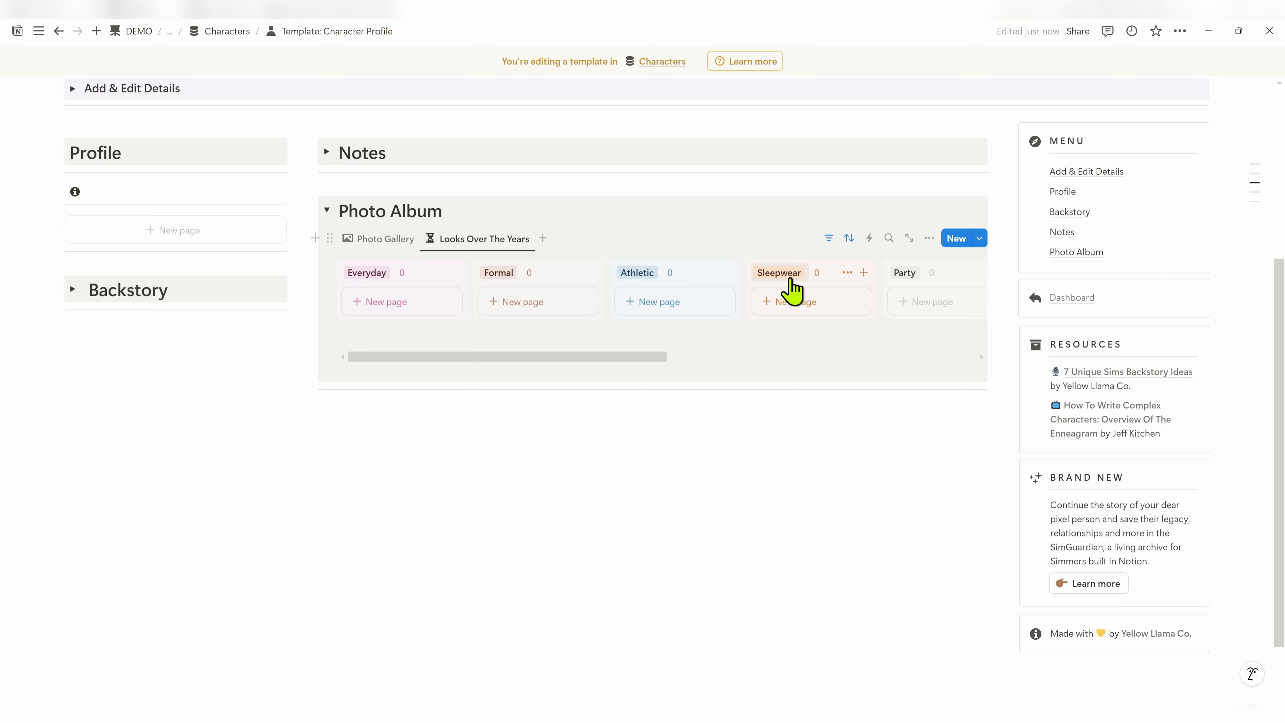
{"action": "left_click", "coordinate": [787, 275]}
{"action": "left_click", "coordinate": [785, 231]}
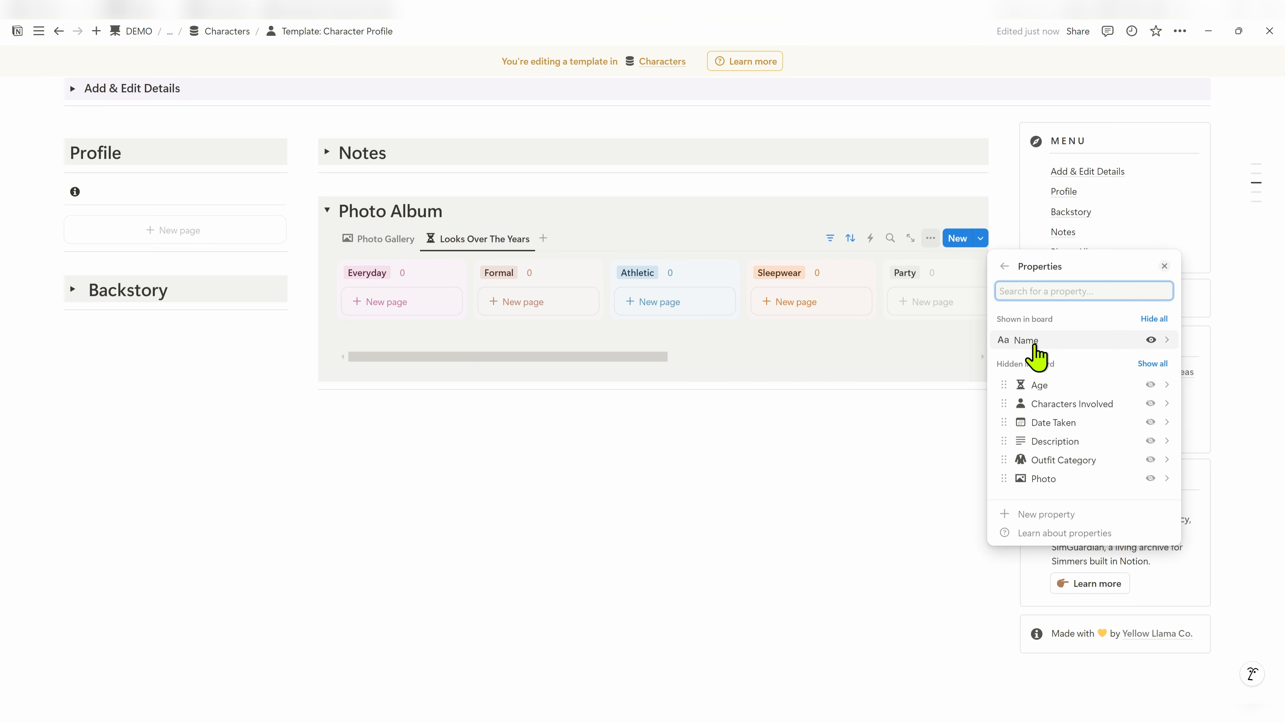
{"action": "left_click", "coordinate": [1167, 461]}
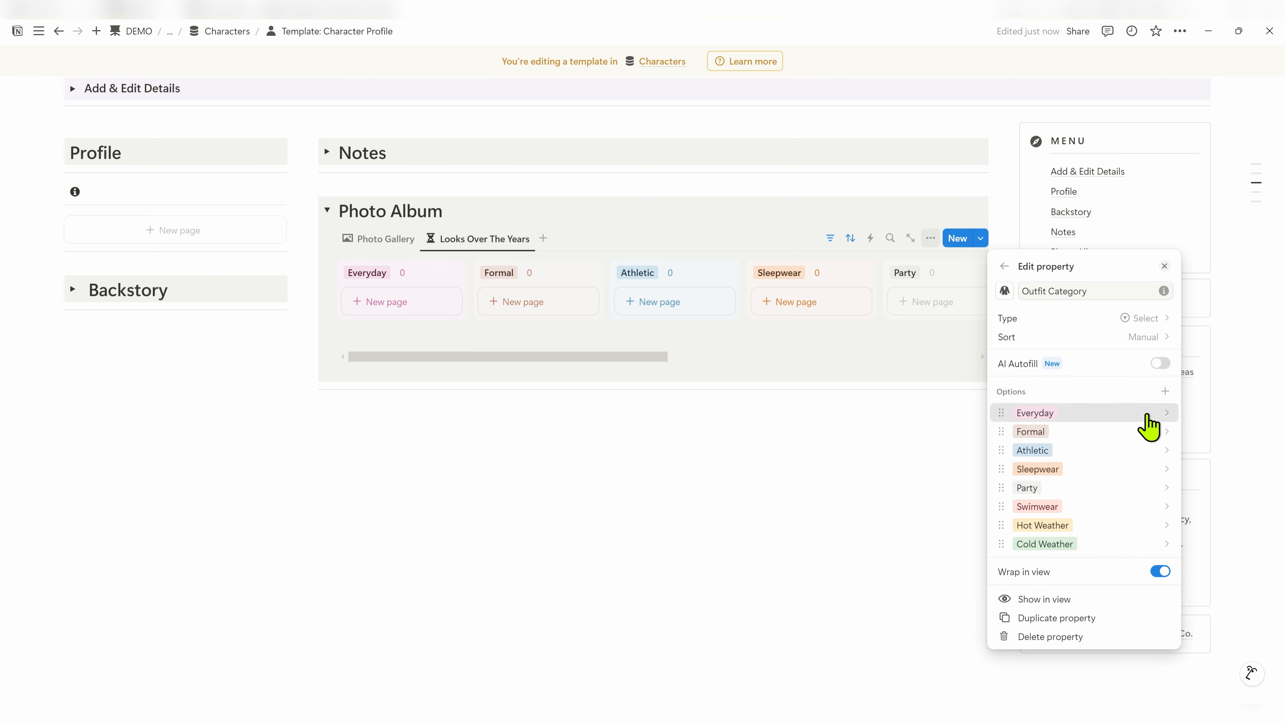
{"action": "left_click", "coordinate": [1146, 425]}
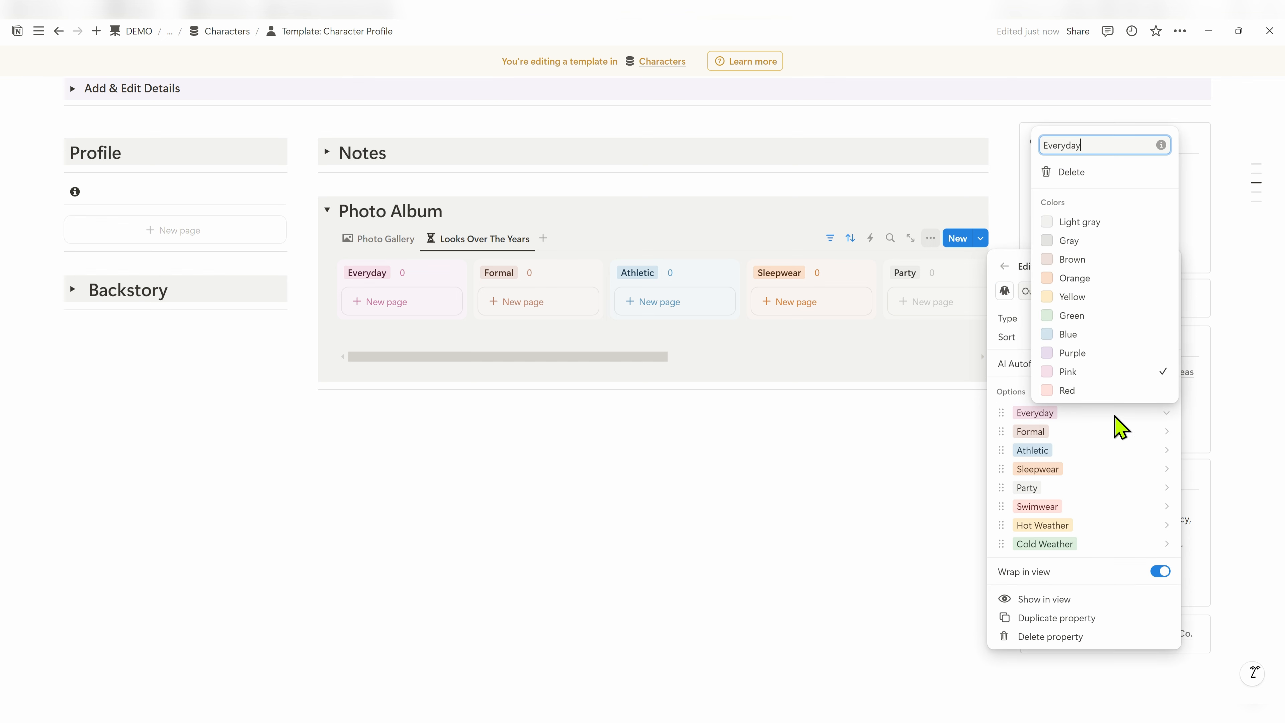
{"action": "left_click", "coordinate": [1078, 225]}
{"action": "left_click", "coordinate": [1081, 244]}
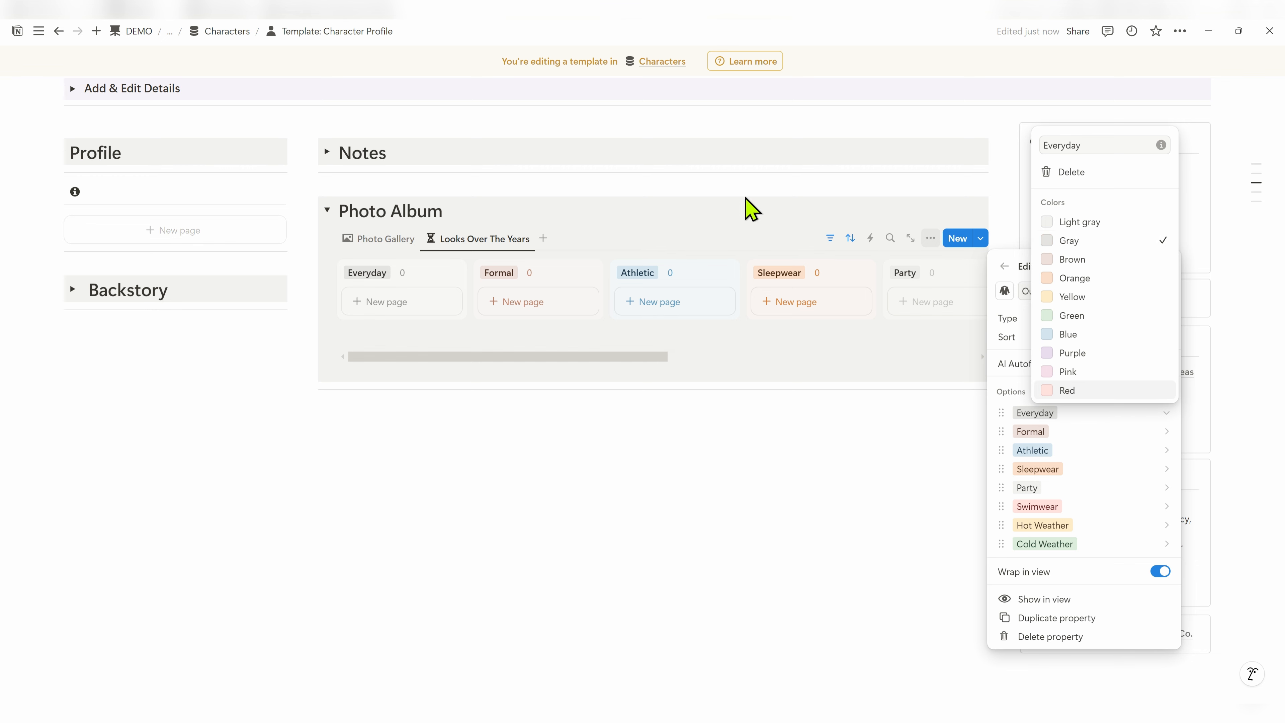
{"action": "left_click", "coordinate": [603, 230]}
{"action": "left_click", "coordinate": [603, 234]}
Turn on Show page icon in the board's layout and show the Photo property on its cards
{"action": "left_click", "coordinate": [930, 238]}
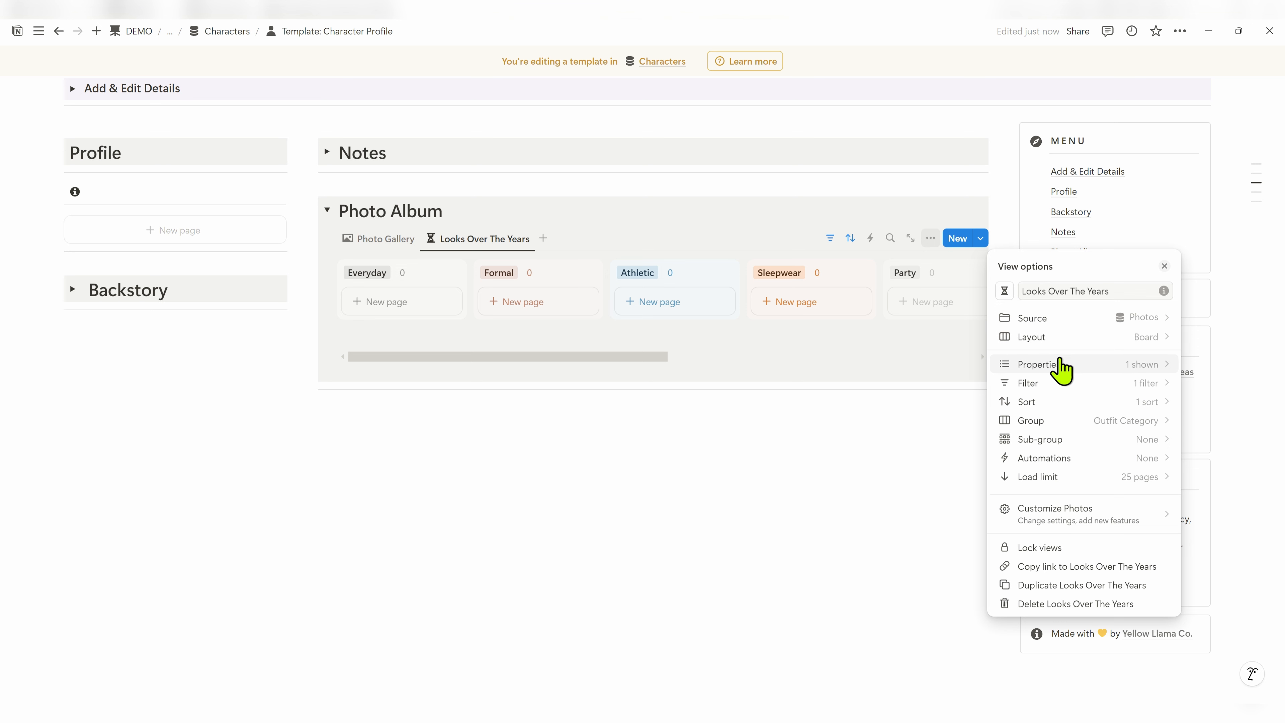
{"action": "left_click", "coordinate": [1043, 337]}
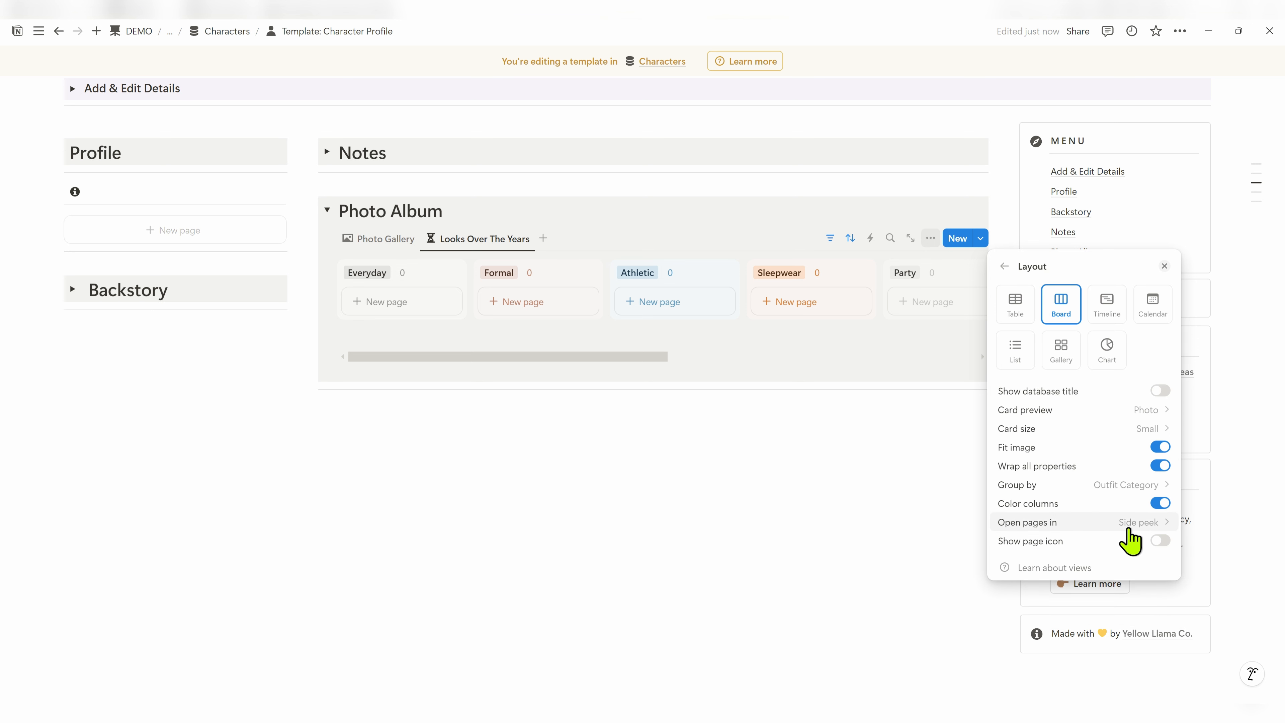
{"action": "left_click", "coordinate": [1160, 540]}
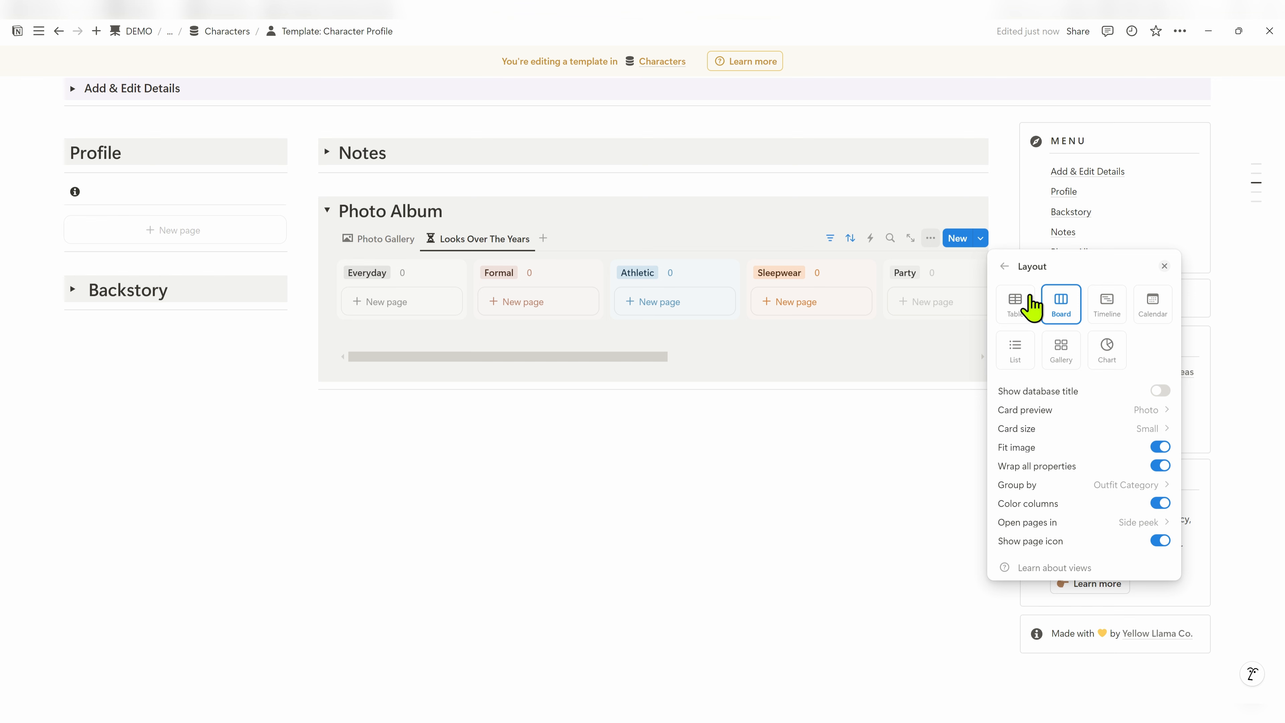
{"action": "left_click", "coordinate": [1004, 267]}
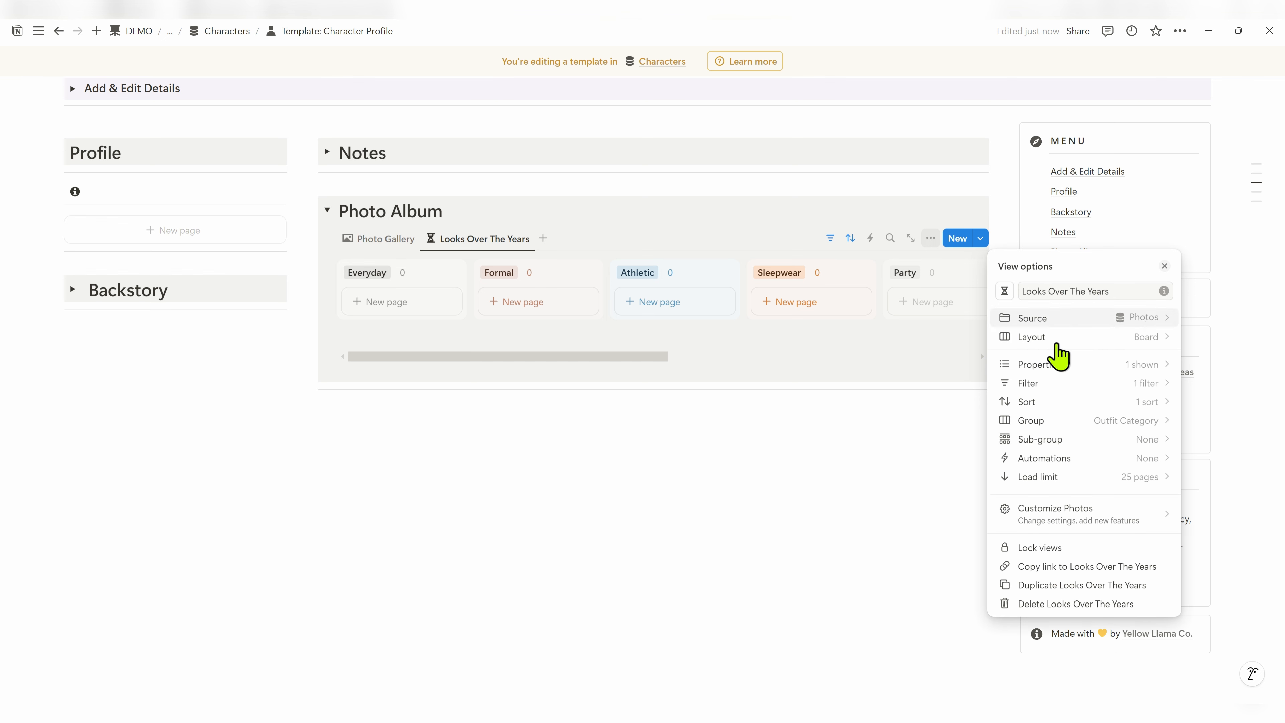
{"action": "left_click", "coordinate": [1067, 366]}
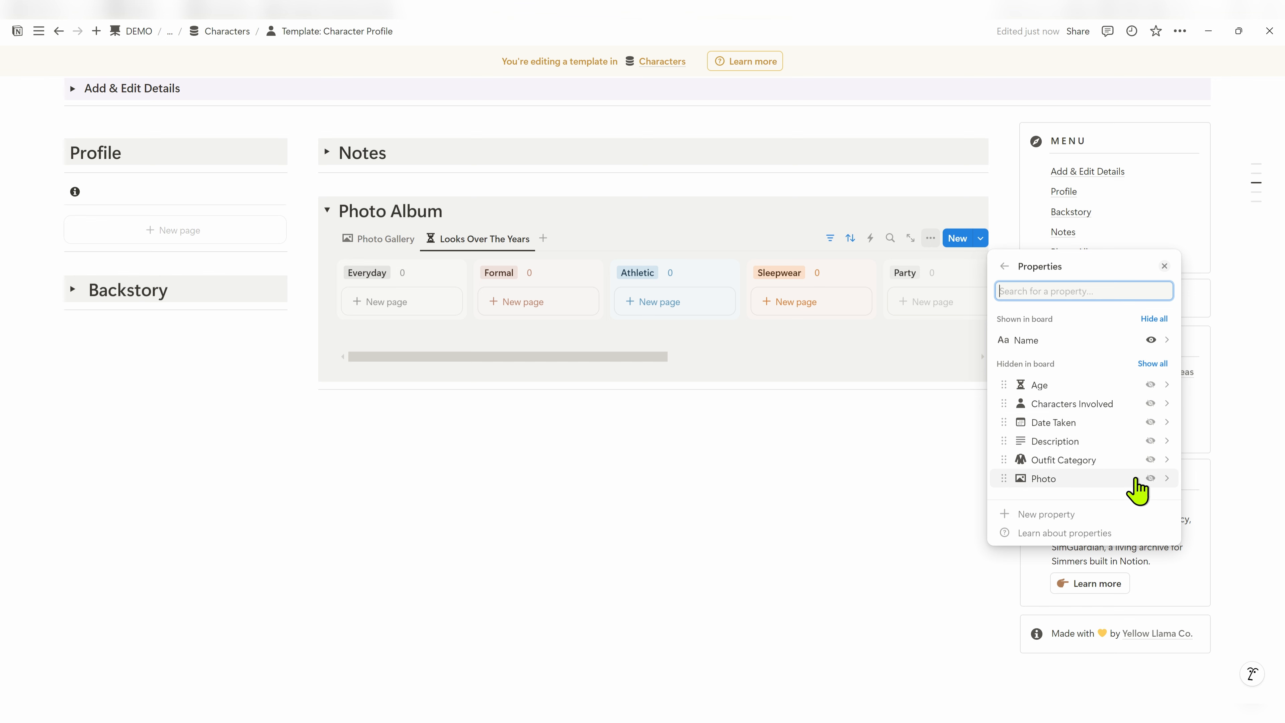
{"action": "left_click", "coordinate": [1151, 478]}
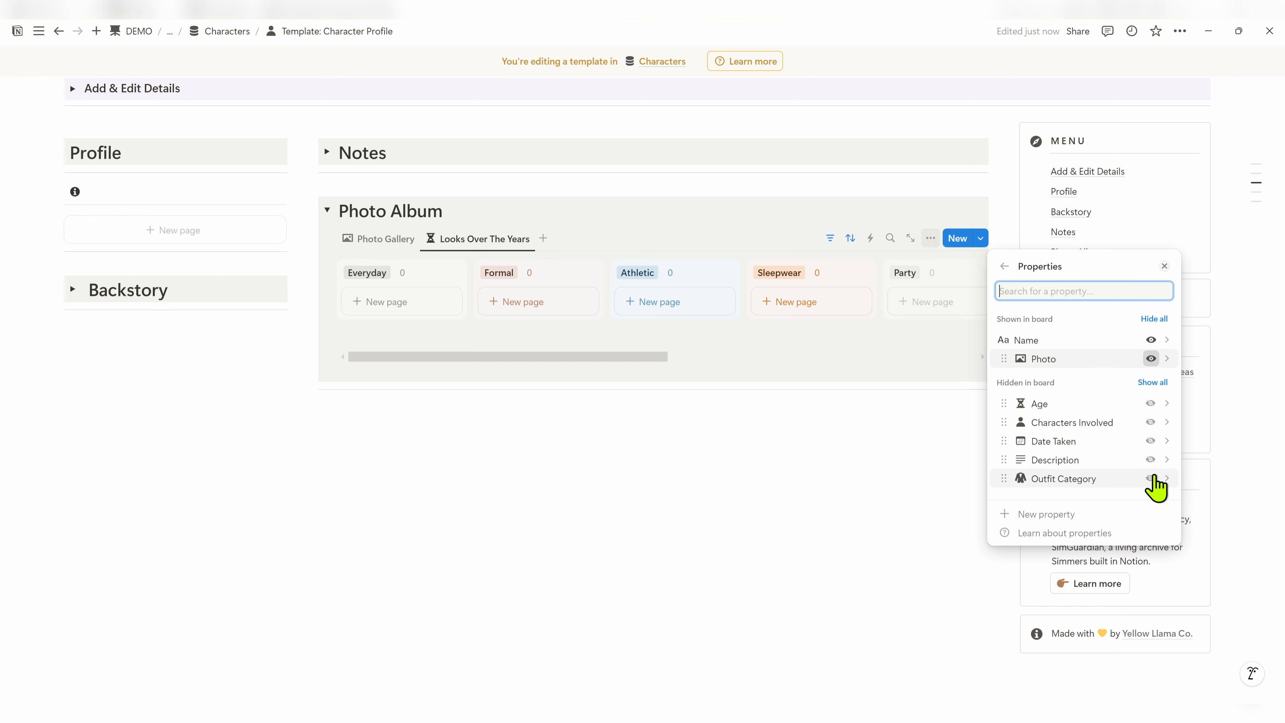
{"action": "left_click", "coordinate": [1007, 267]}
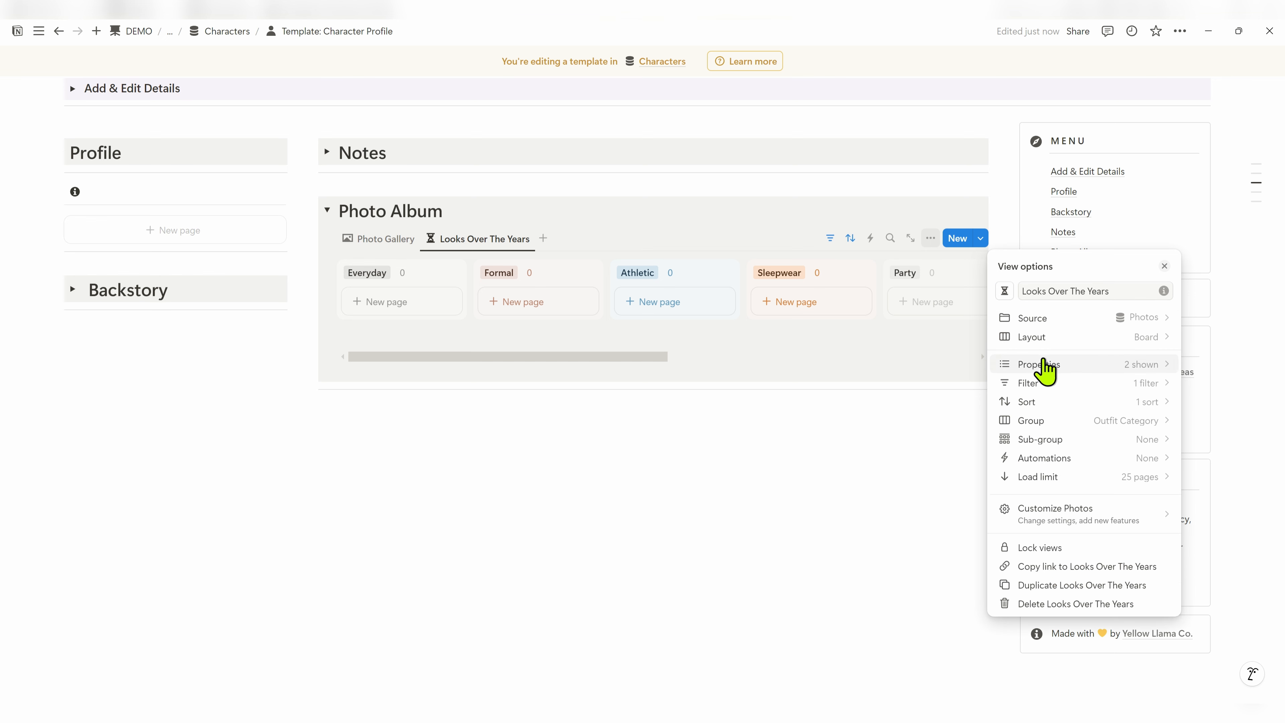
Convert the board's Characters Involved filter into an advanced filter
{"action": "left_click", "coordinate": [1128, 384]}
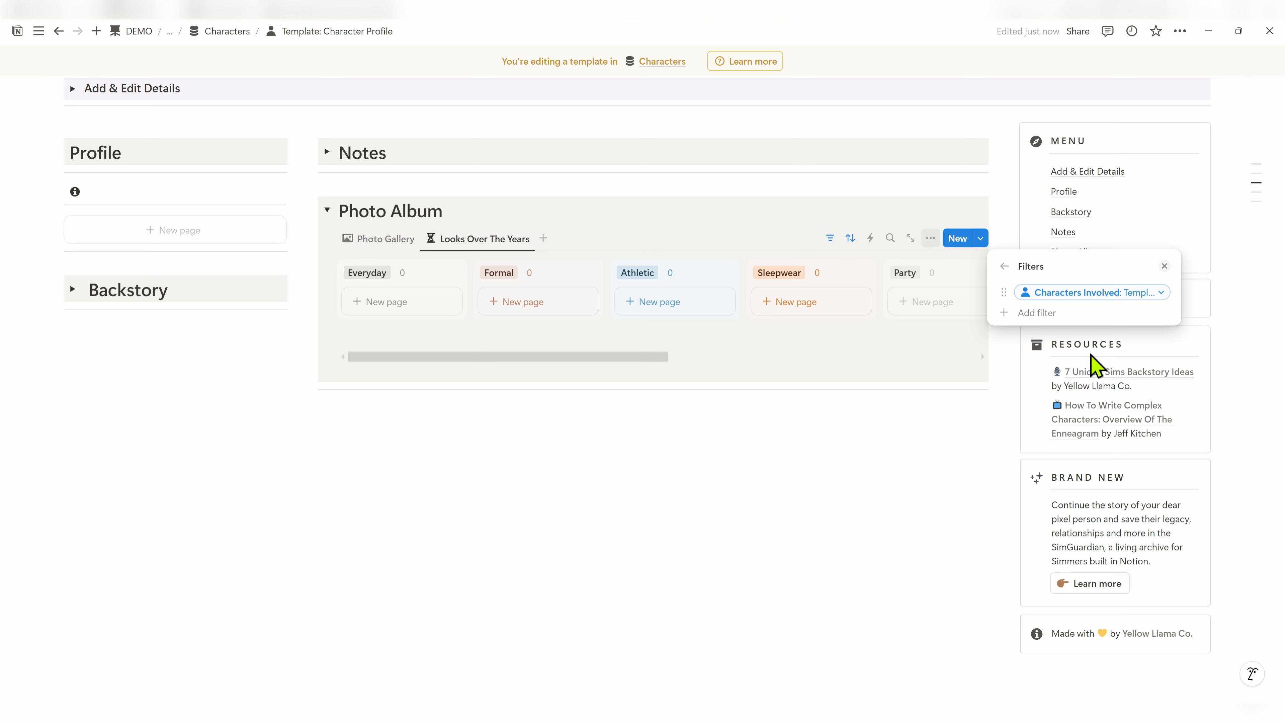
{"action": "left_click", "coordinate": [1101, 293]}
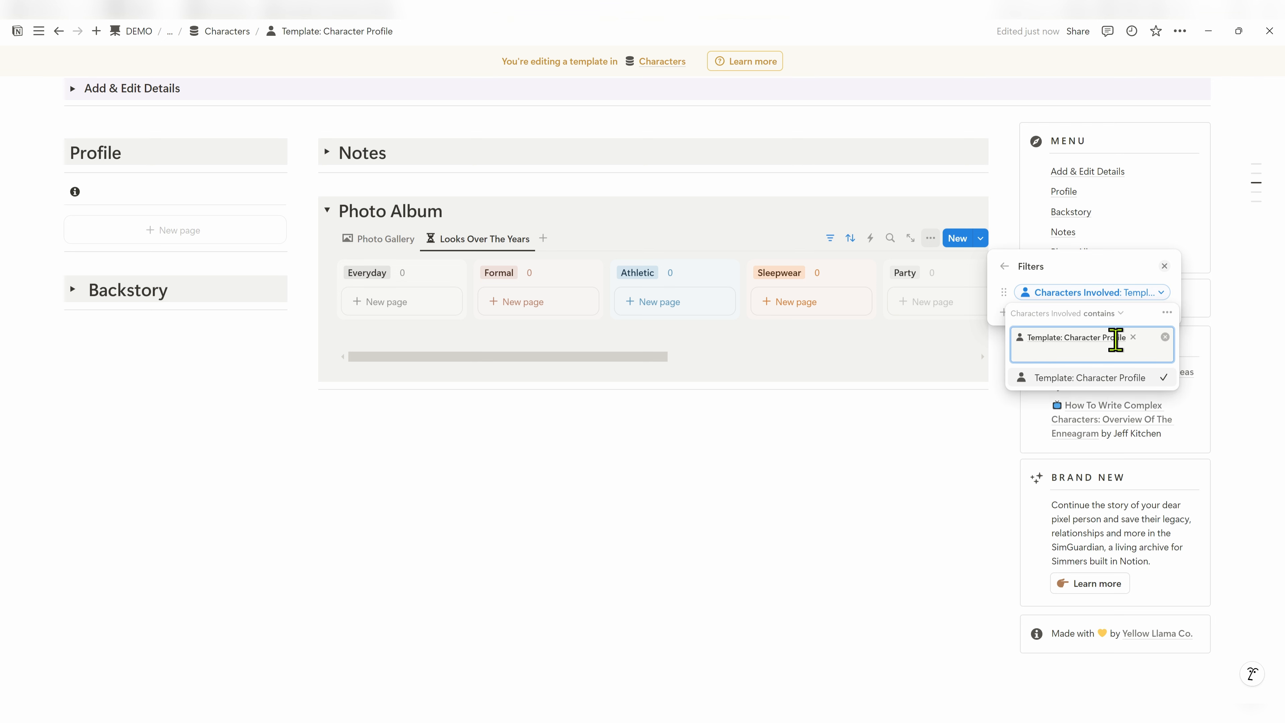
{"action": "left_click", "coordinate": [1167, 313]}
{"action": "left_click", "coordinate": [1096, 337]}
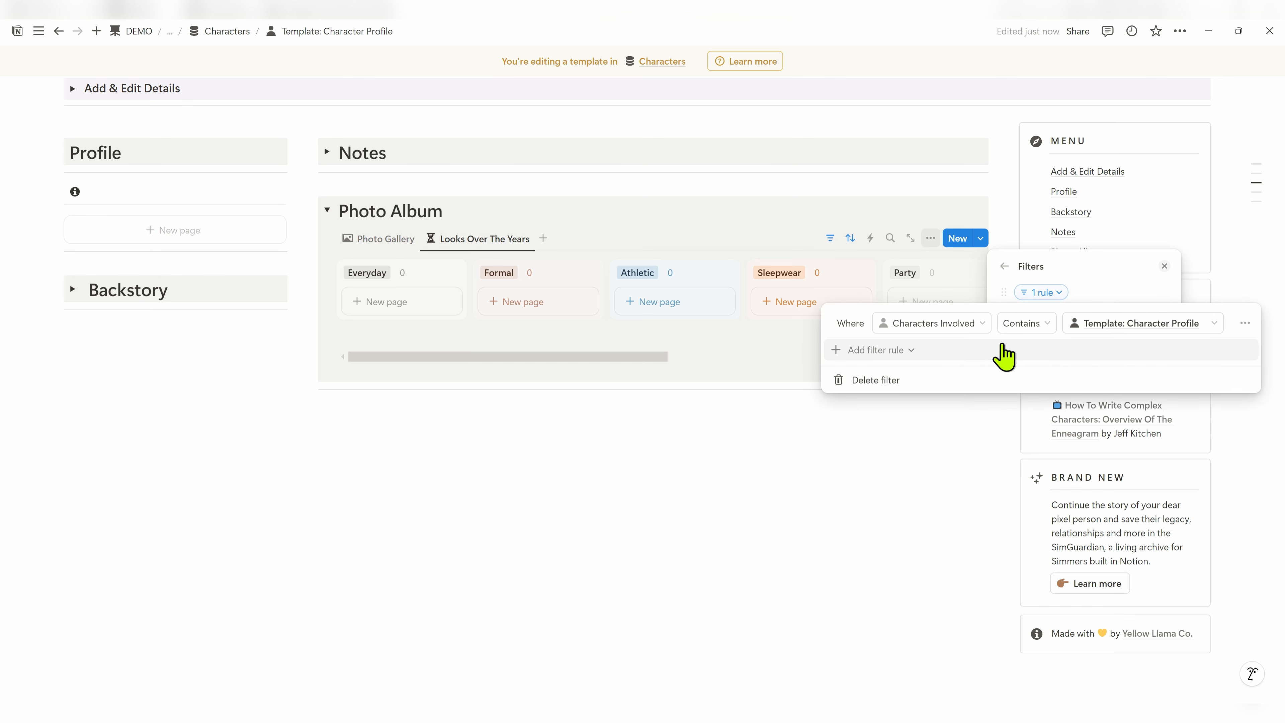
Add a second filter rule to the board requiring that Outfit Category is not empty
{"action": "left_click", "coordinate": [876, 350]}
{"action": "left_click", "coordinate": [874, 374]}
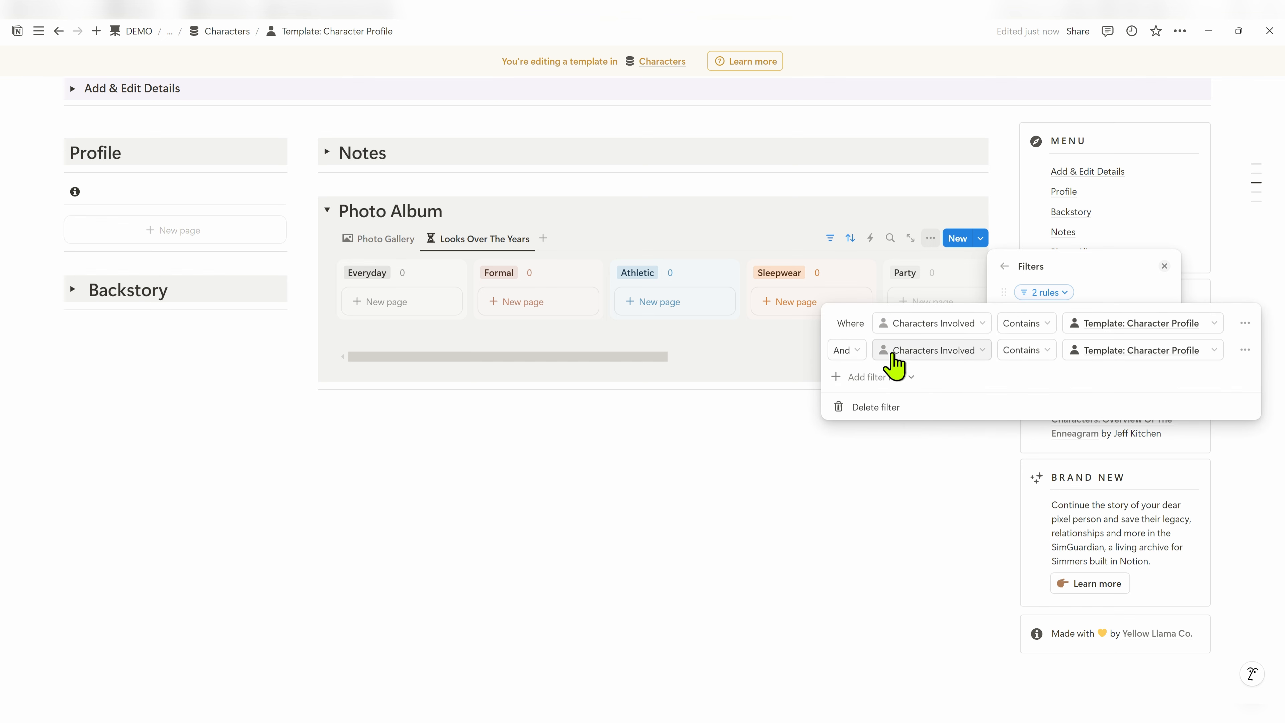
{"action": "left_click", "coordinate": [933, 353]}
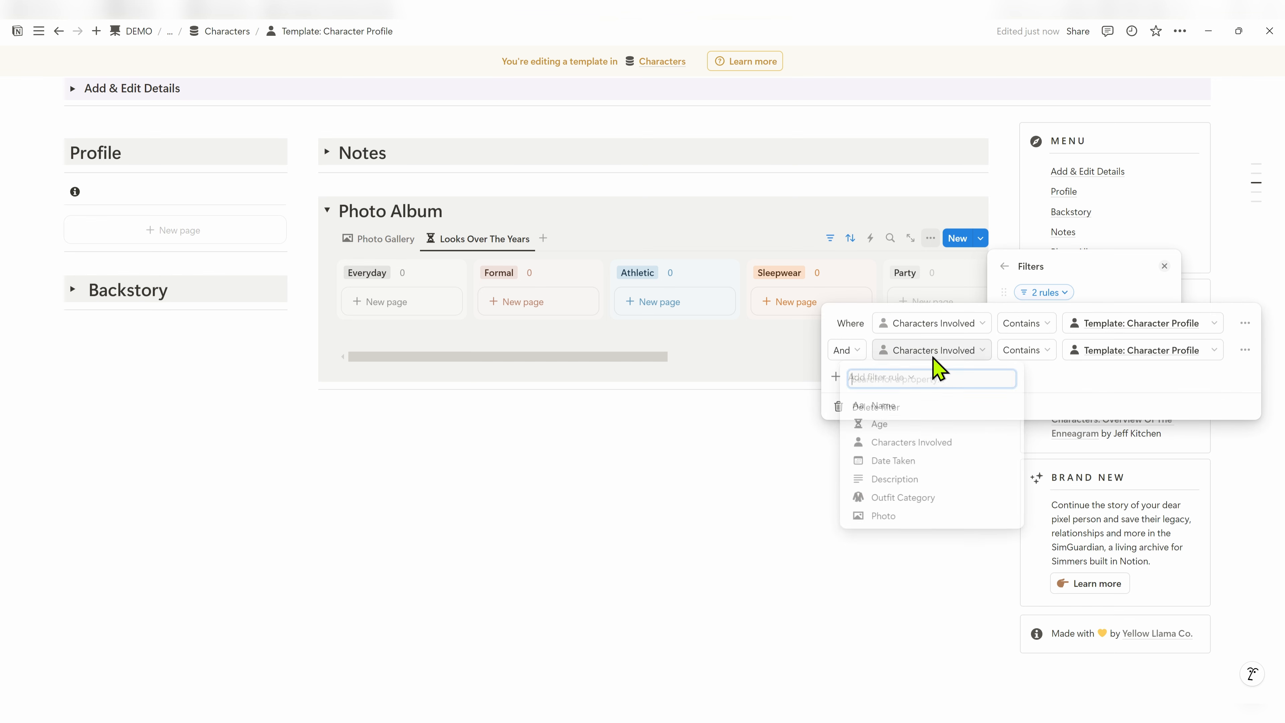
{"action": "left_click", "coordinate": [906, 500]}
{"action": "left_click", "coordinate": [1010, 350]}
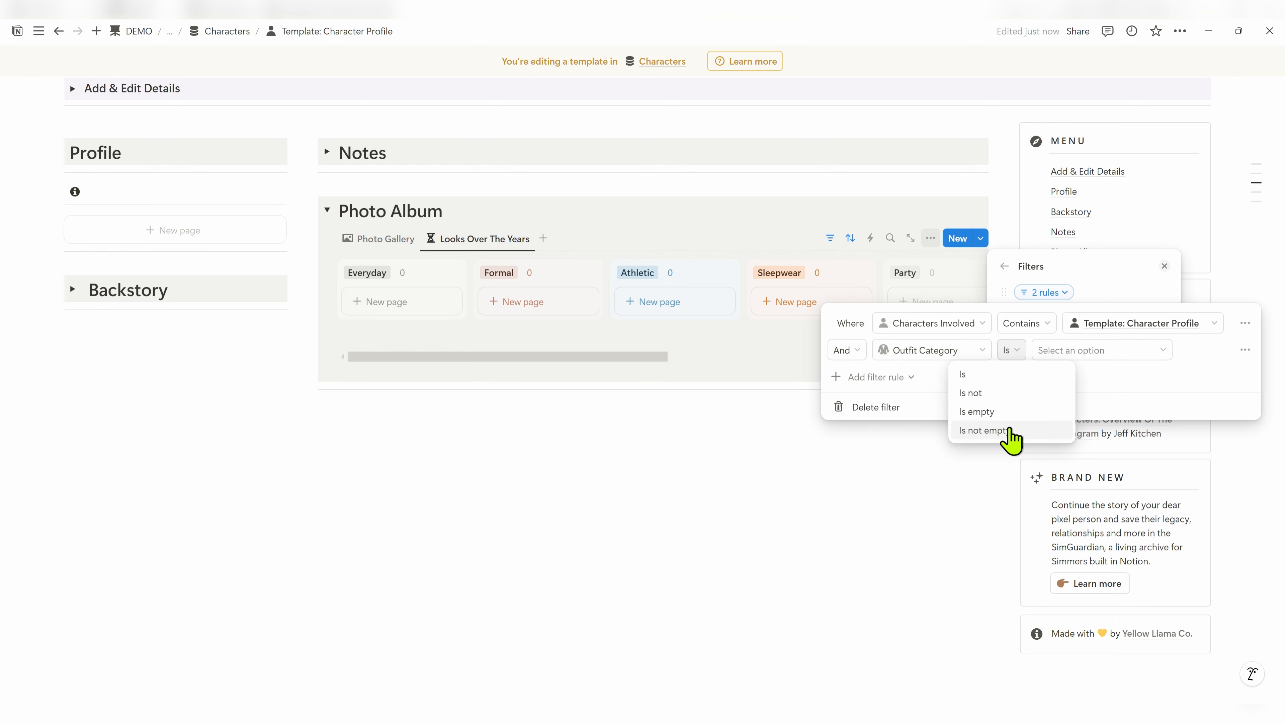
{"action": "left_click", "coordinate": [1007, 432]}
{"action": "left_click", "coordinate": [1075, 269]}
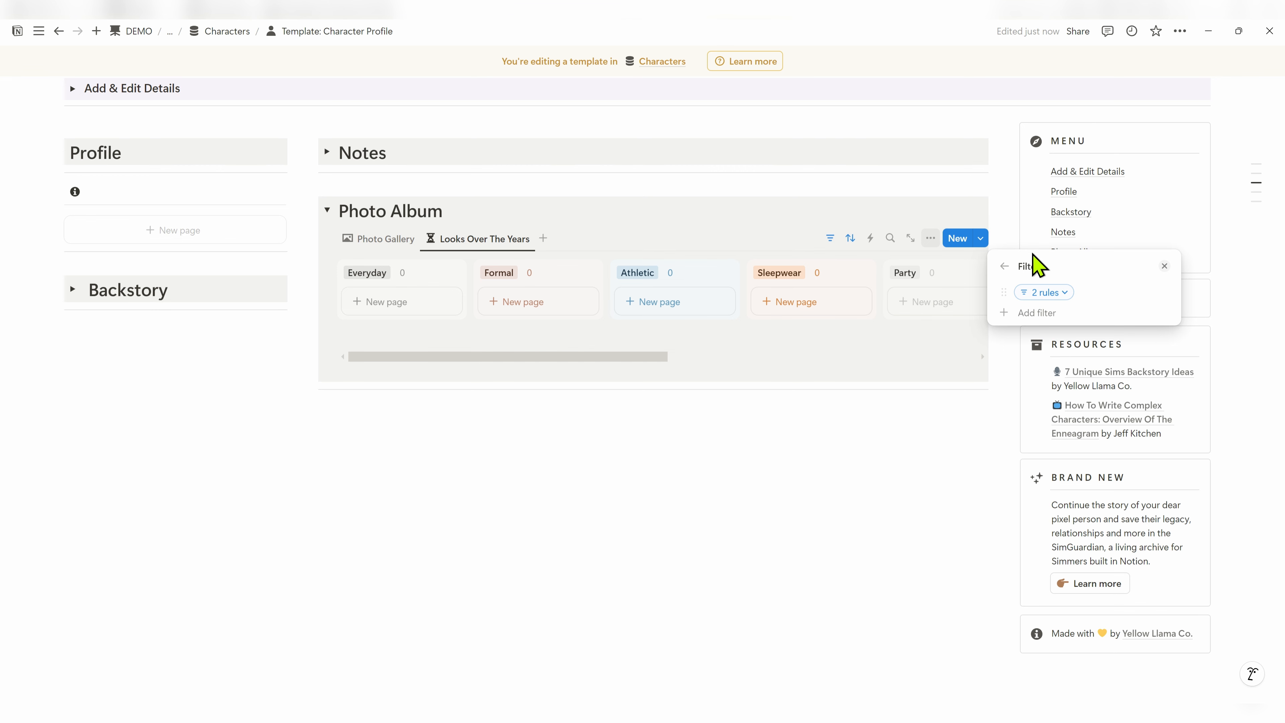
{"action": "left_click", "coordinate": [1005, 266]}
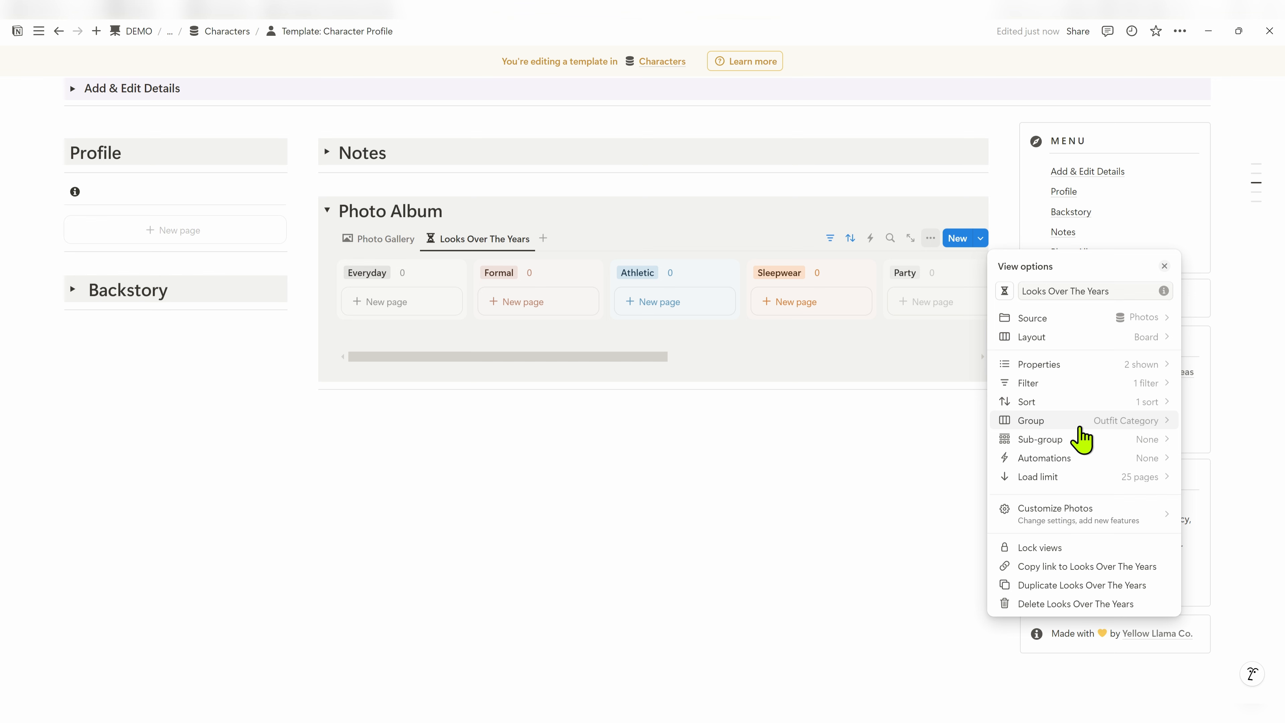
Check the board's sort setting and sub-group the board by Age
{"action": "left_click", "coordinate": [1124, 403]}
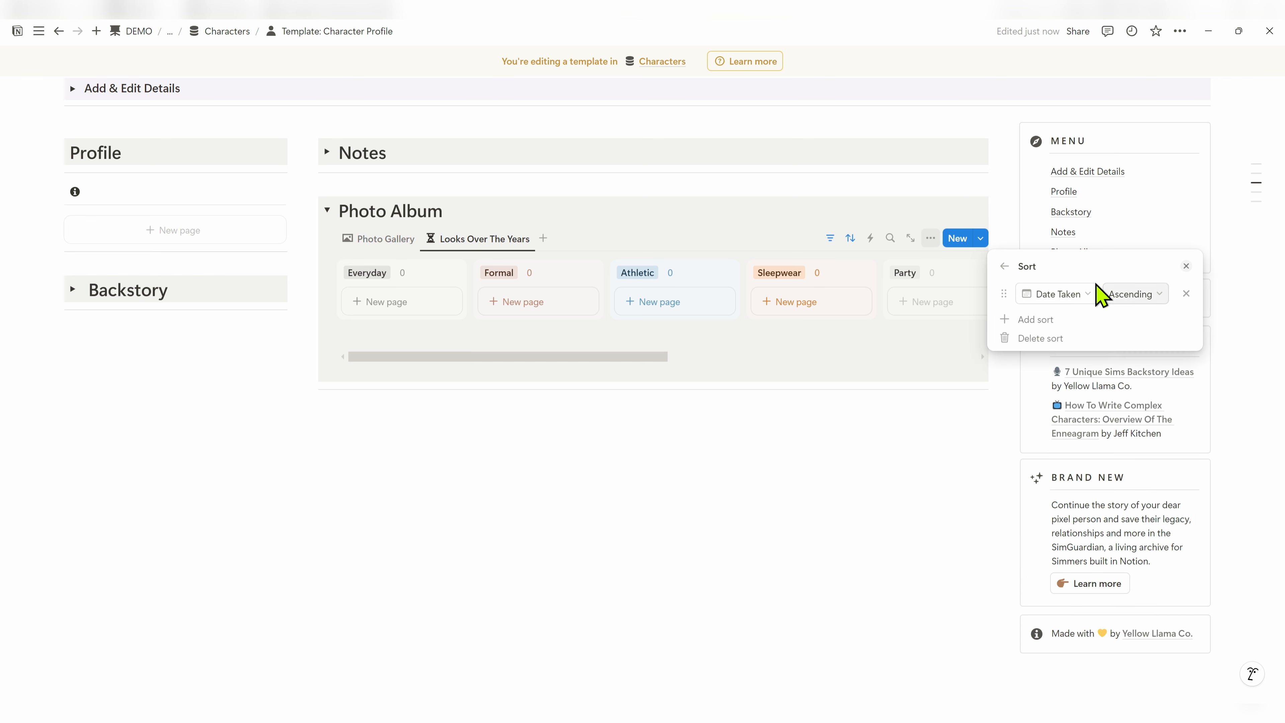
{"action": "left_click", "coordinate": [1006, 266]}
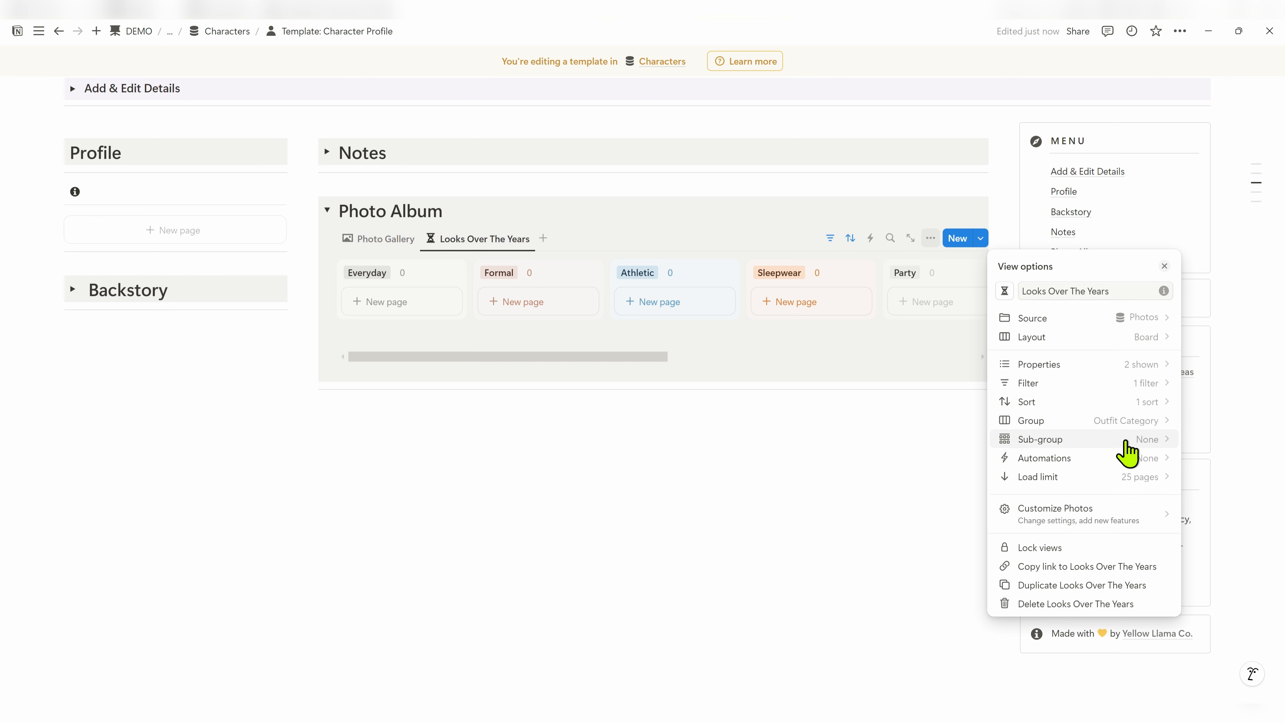
{"action": "left_click", "coordinate": [1124, 441]}
{"action": "left_click", "coordinate": [1087, 358]}
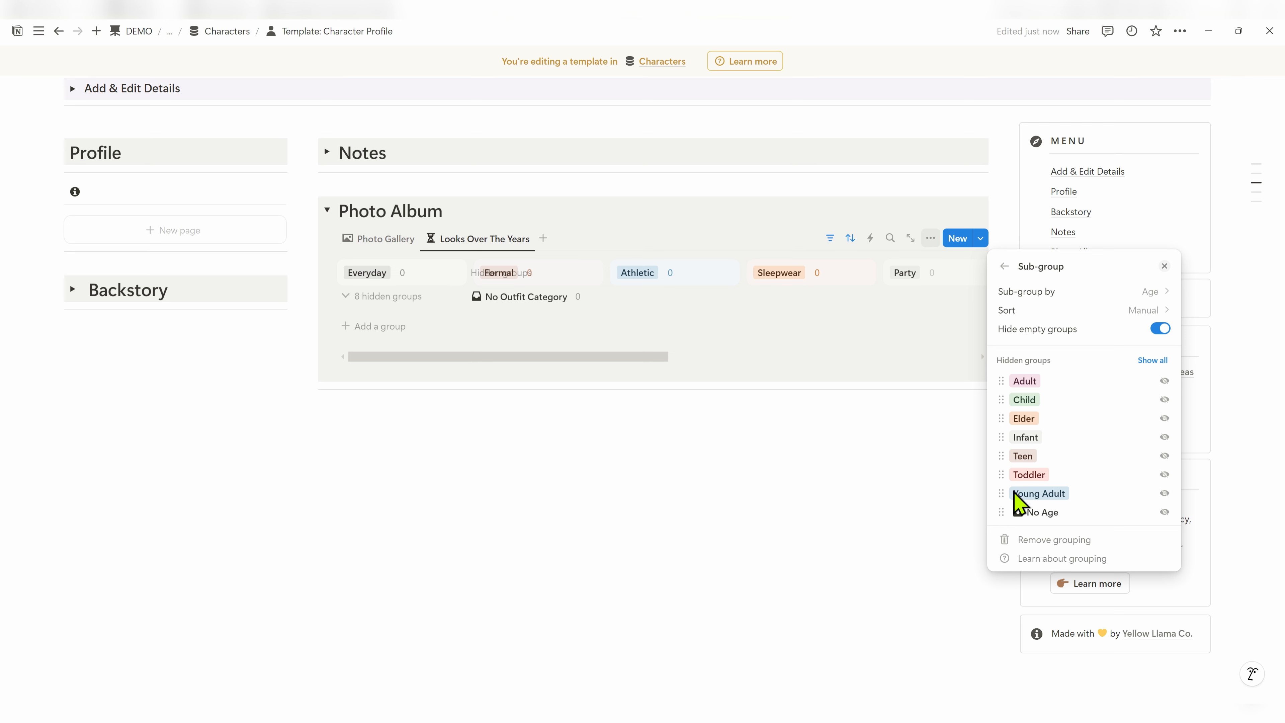
Reorder the age sub-groups to Infant, Toddler, Child, Teen, Young Adult, Adult, Elder and show all of them
{"action": "left_click_drag", "start_coordinate": [1002, 442], "coordinate": [1002, 380]}
{"action": "left_click_drag", "start_coordinate": [1000, 477], "coordinate": [1001, 418]}
{"action": "left_click_drag", "start_coordinate": [1001, 474], "coordinate": [1000, 436]}
{"action": "left_click_drag", "start_coordinate": [1002, 492], "coordinate": [1002, 454]}
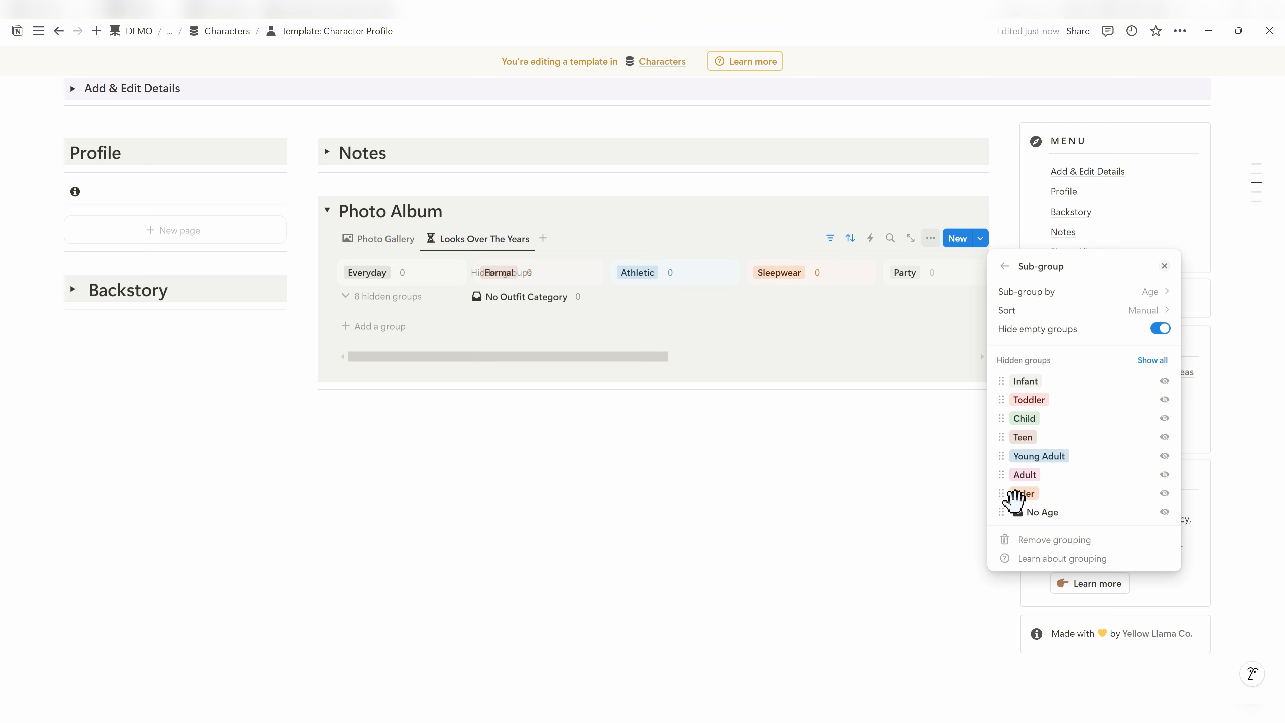
{"action": "left_click", "coordinate": [1152, 360]}
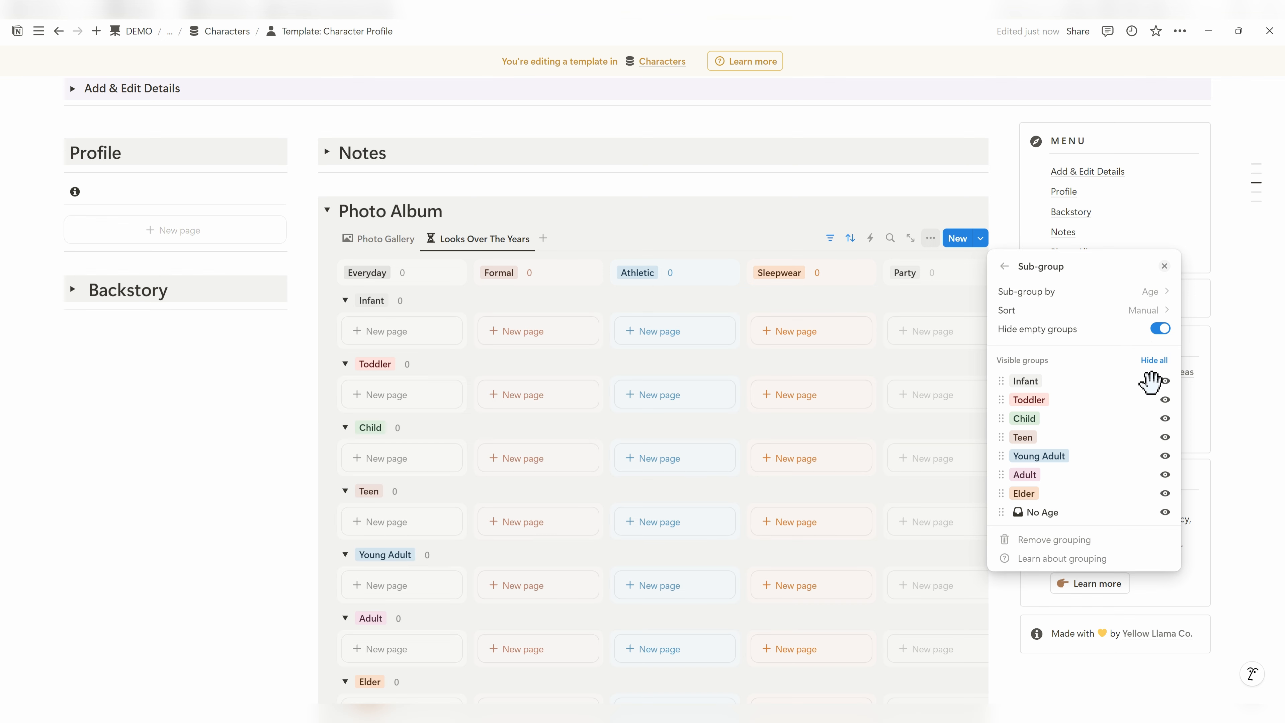
Hide the No Age sub-group on the Looks Over The Years board and close the view options
{"action": "left_click", "coordinate": [1164, 513]}
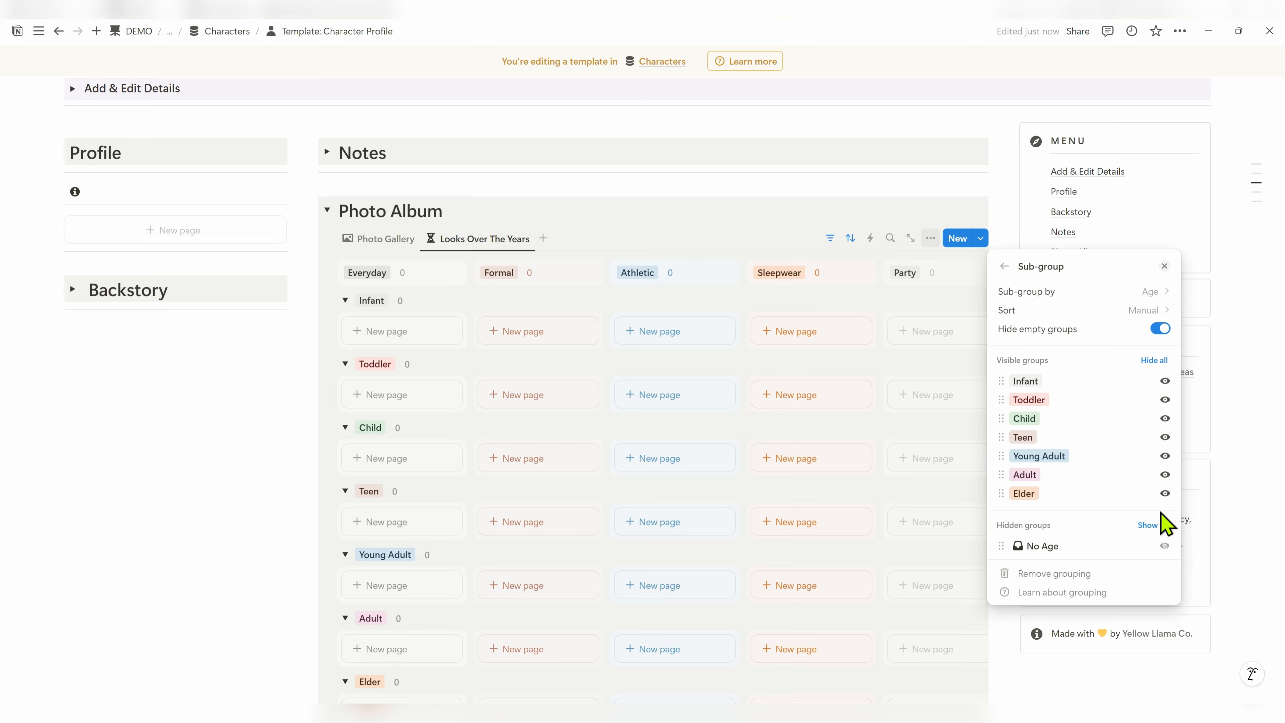
{"action": "left_click", "coordinate": [1005, 266]}
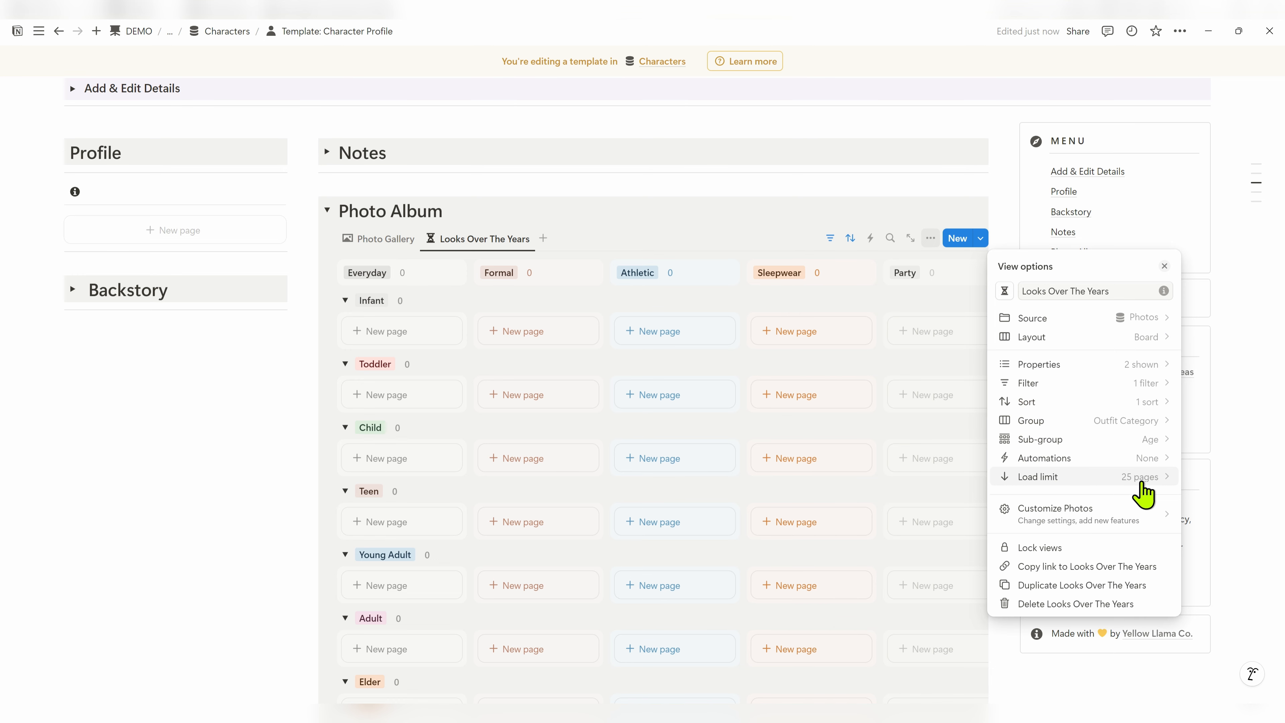
{"action": "left_click", "coordinate": [627, 223]}
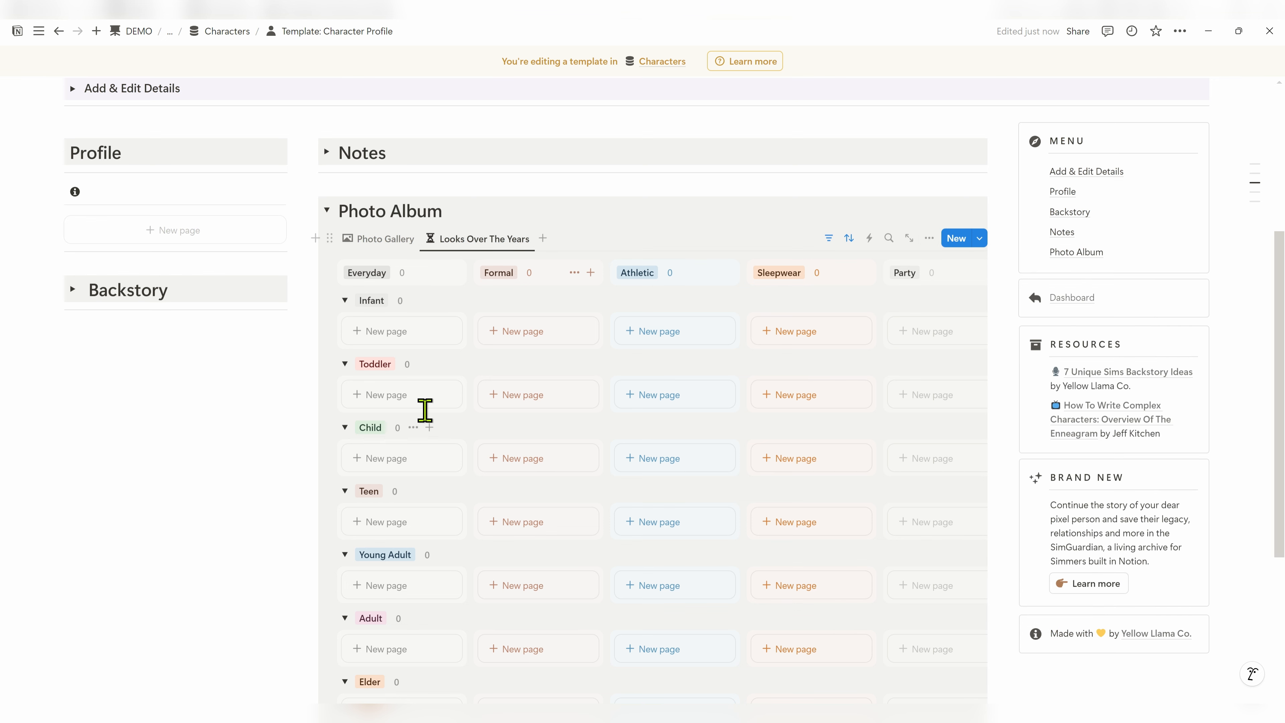
Add a table view of the Characters database to the Photo Album, with the database title hidden and column wrapping off
{"action": "left_click", "coordinate": [542, 238]}
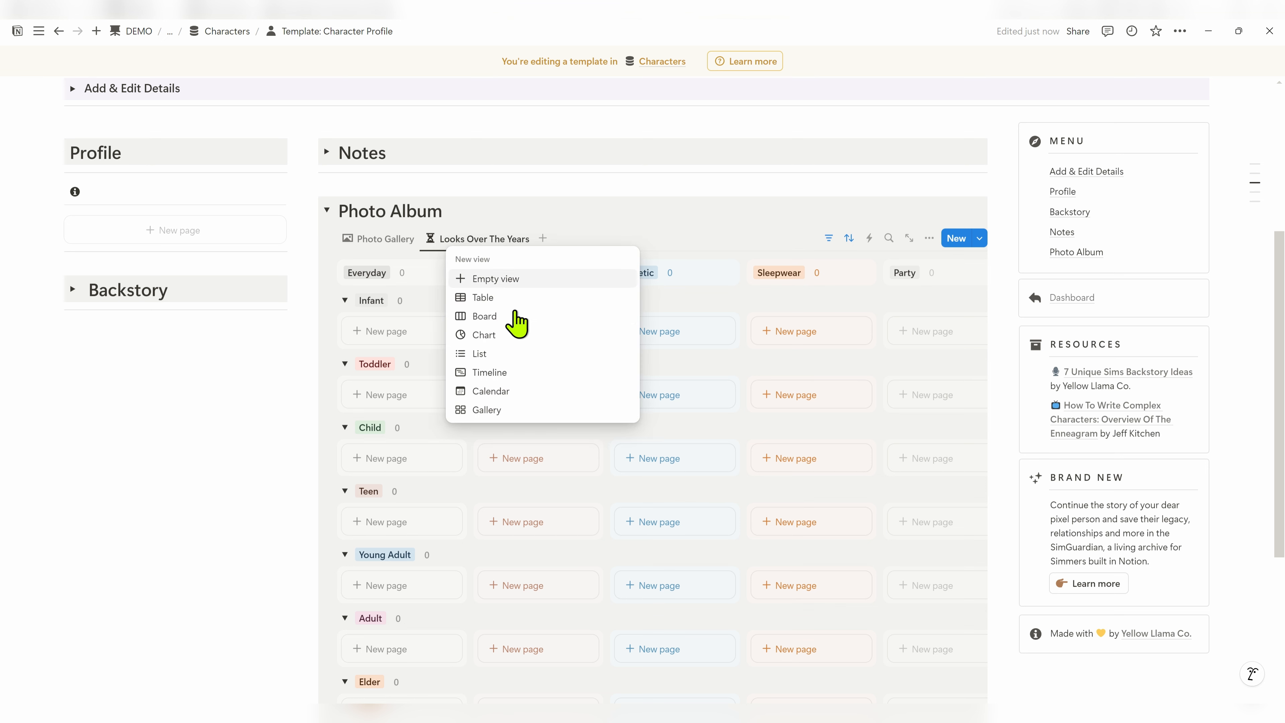
{"action": "left_click", "coordinate": [471, 299]}
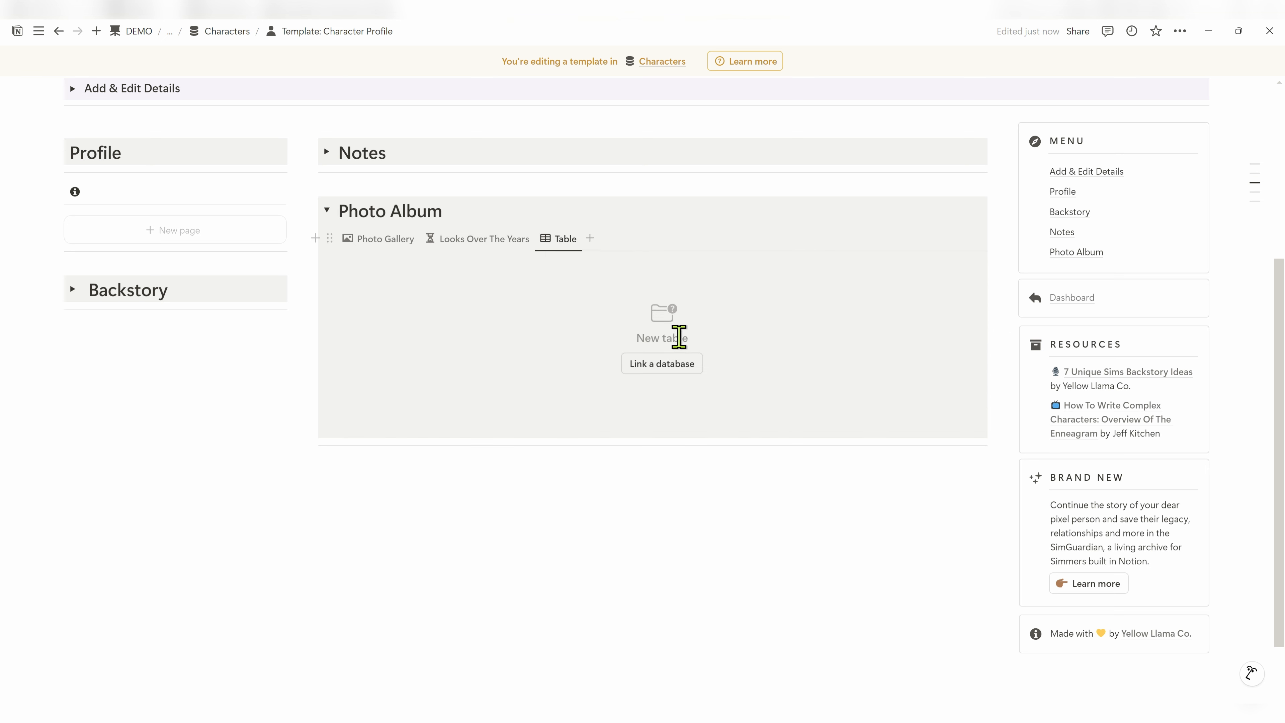
{"action": "left_click", "coordinate": [678, 370]}
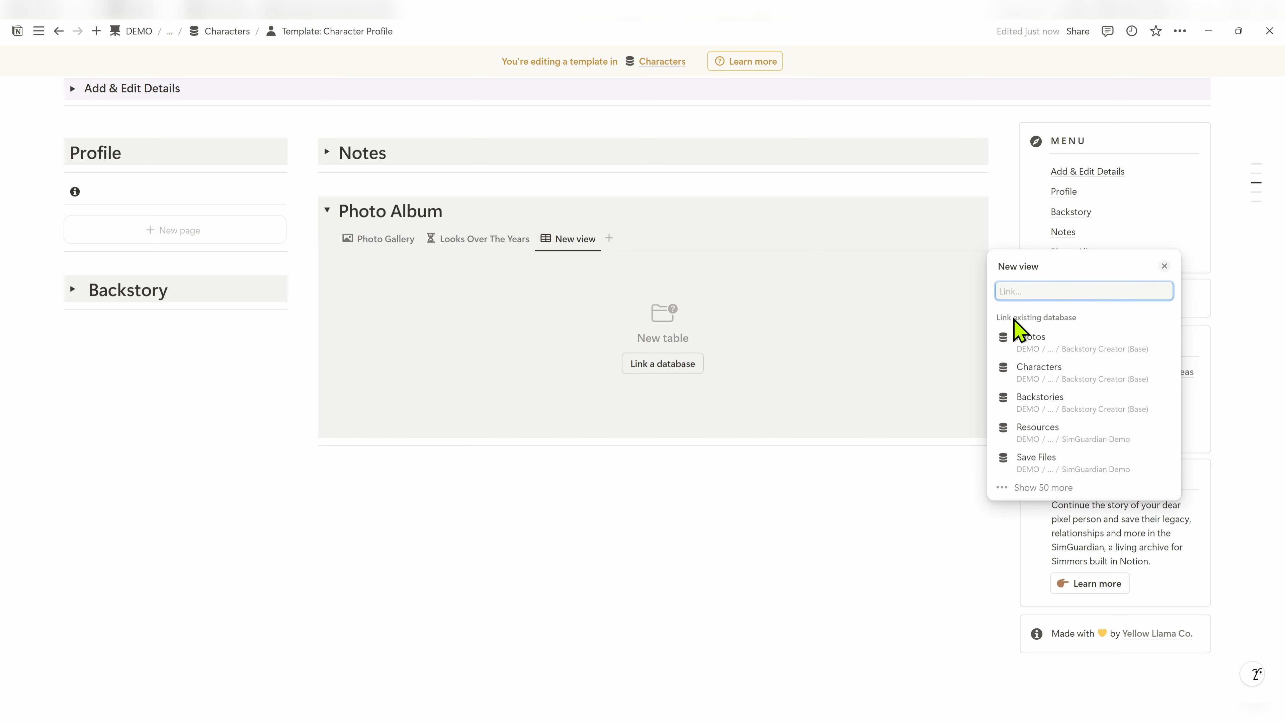
{"action": "left_click", "coordinate": [1078, 375]}
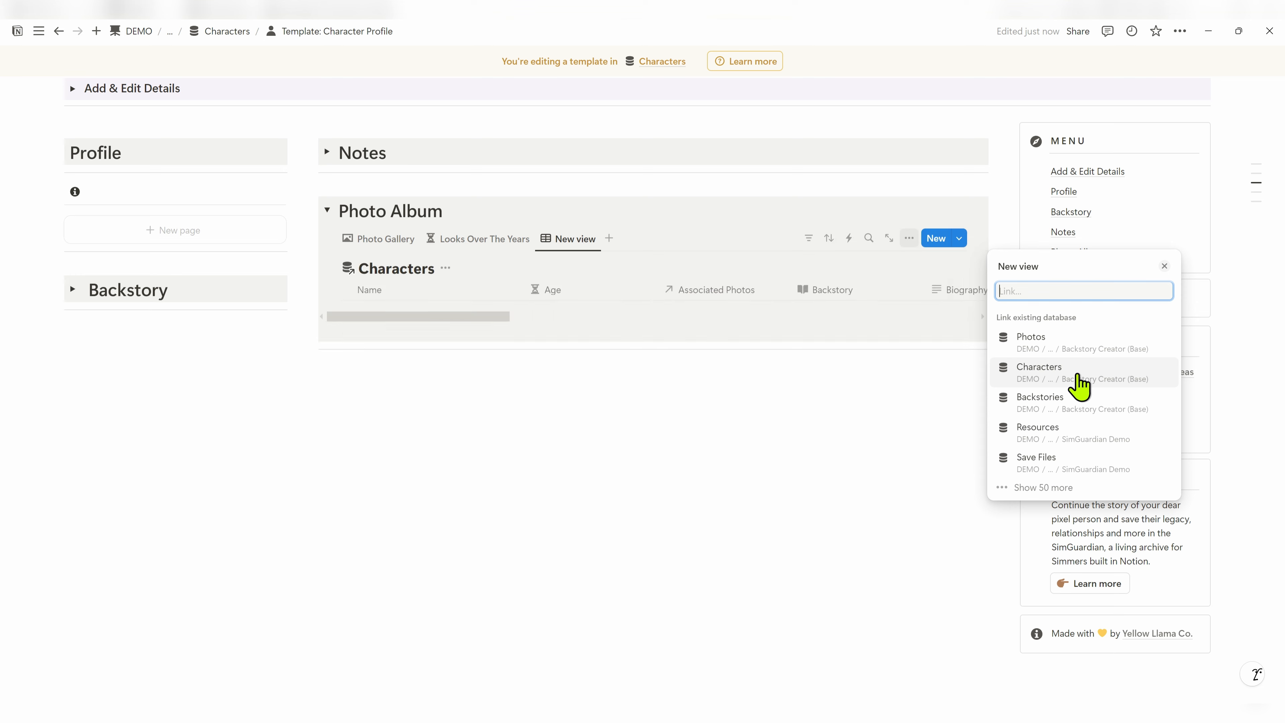
{"action": "left_click", "coordinate": [1019, 291]}
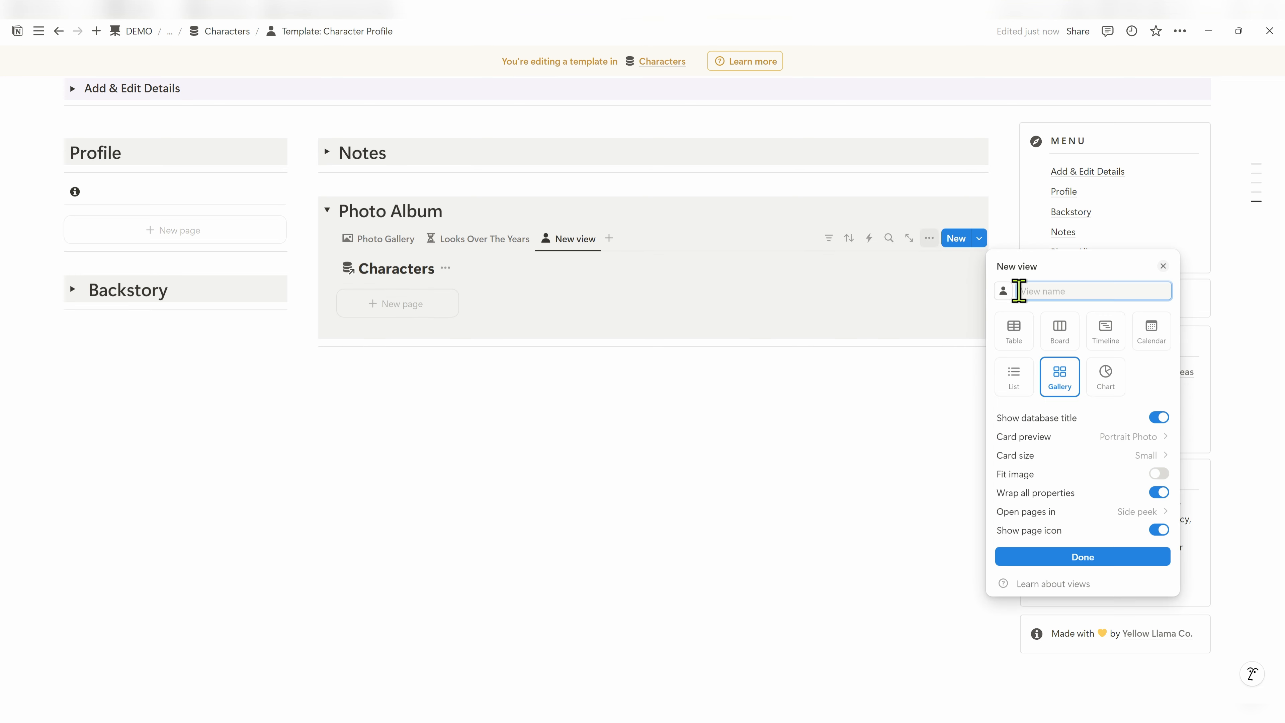
{"action": "left_click", "coordinate": [1014, 332]}
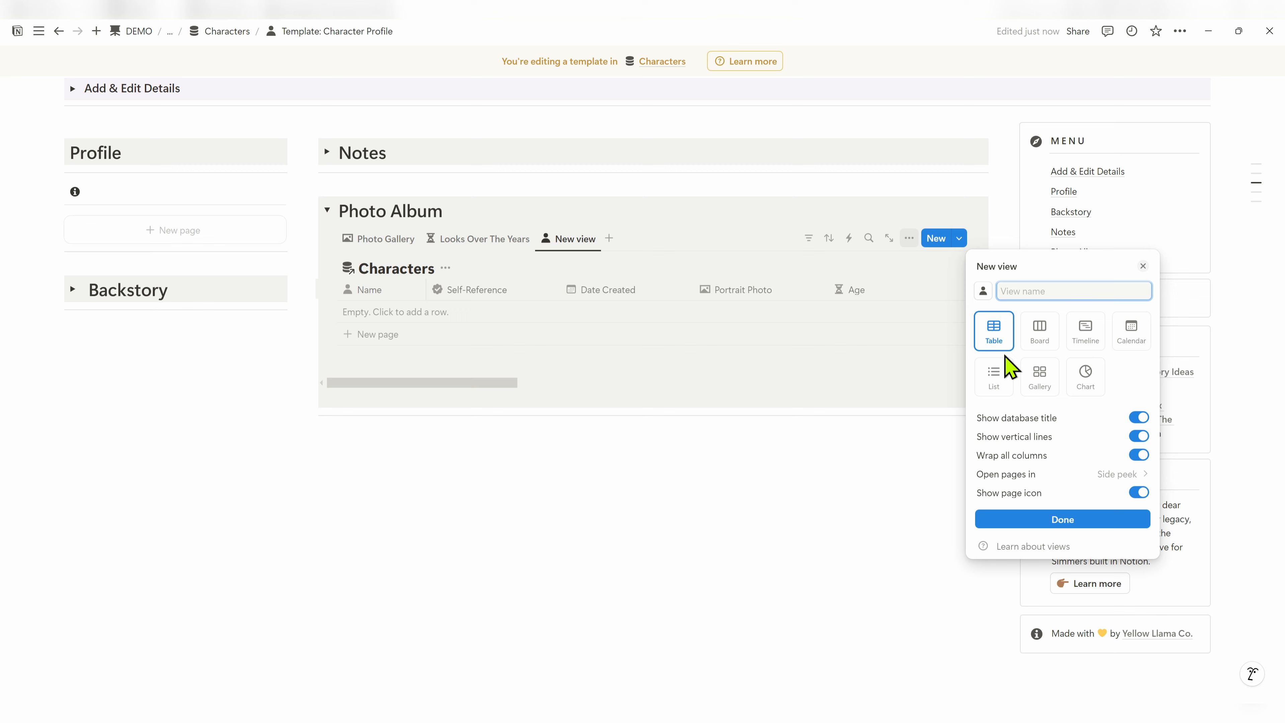
{"action": "left_click", "coordinate": [1139, 418]}
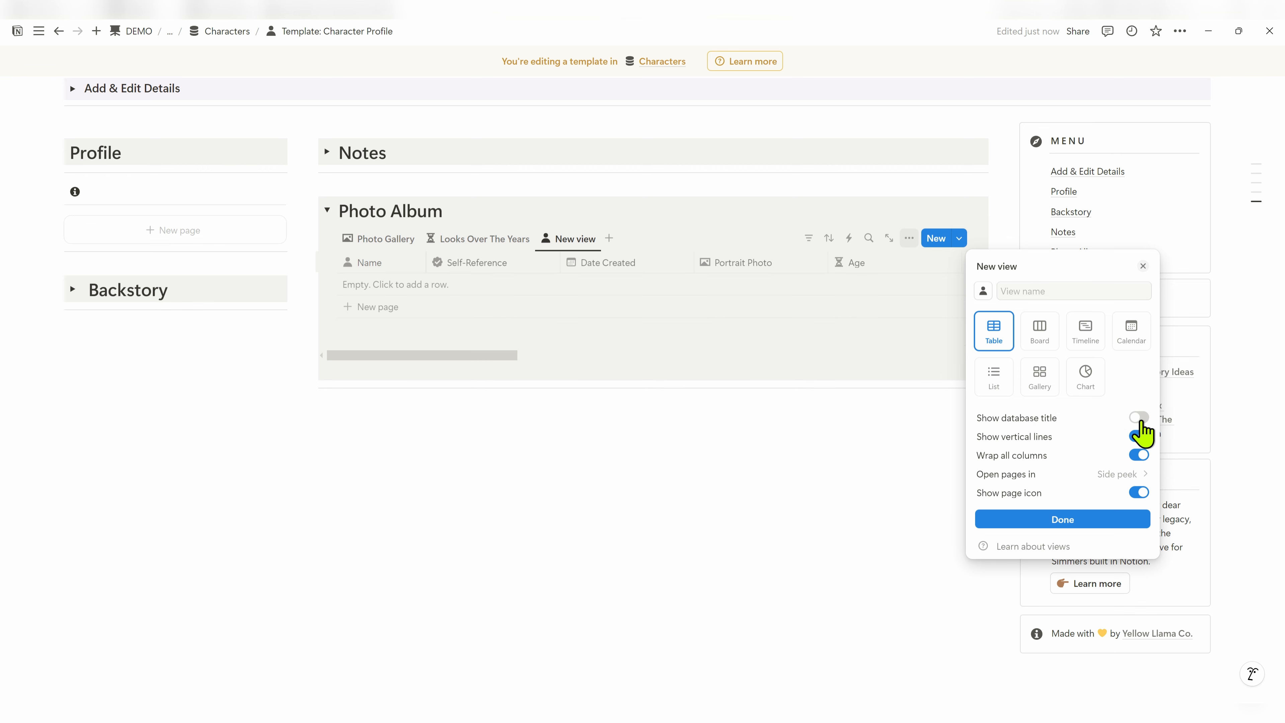
{"action": "left_click", "coordinate": [1140, 455]}
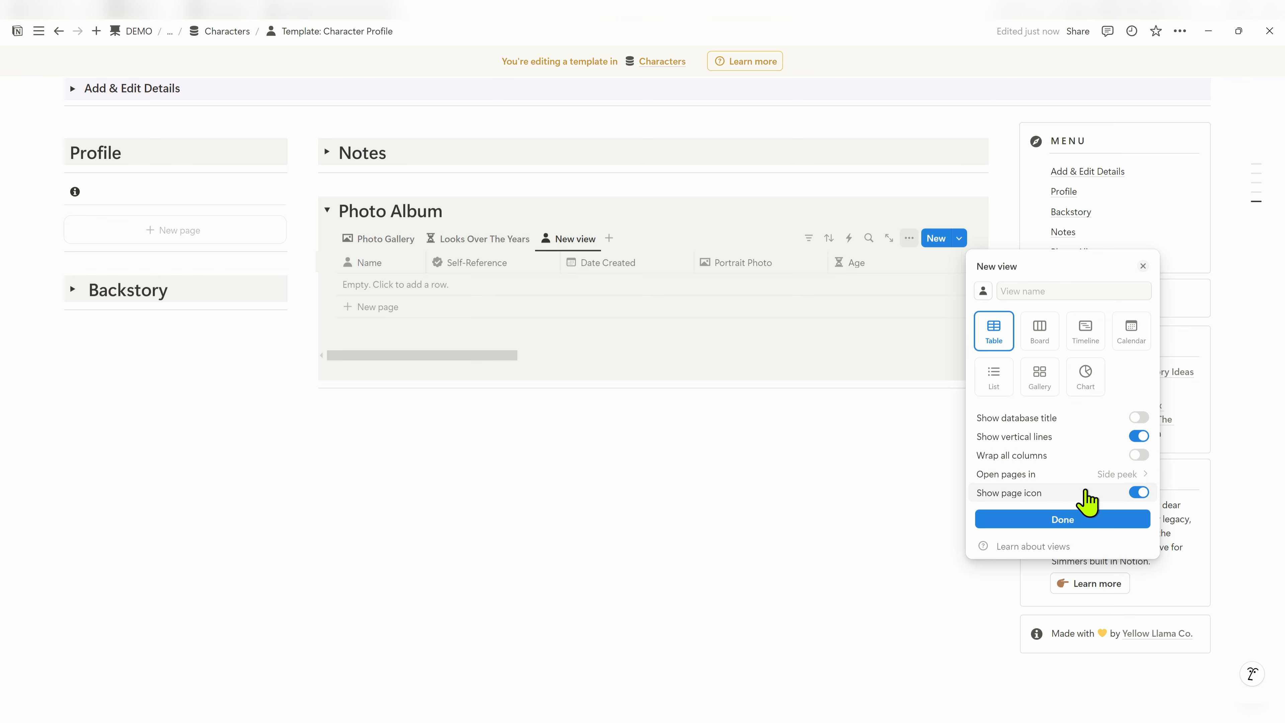
Name the new table view "Add an existing photo", give it the plain plus icon, and finish creating it
{"action": "left_click", "coordinate": [1027, 291]}
{"action": "type", "text": "Add"}
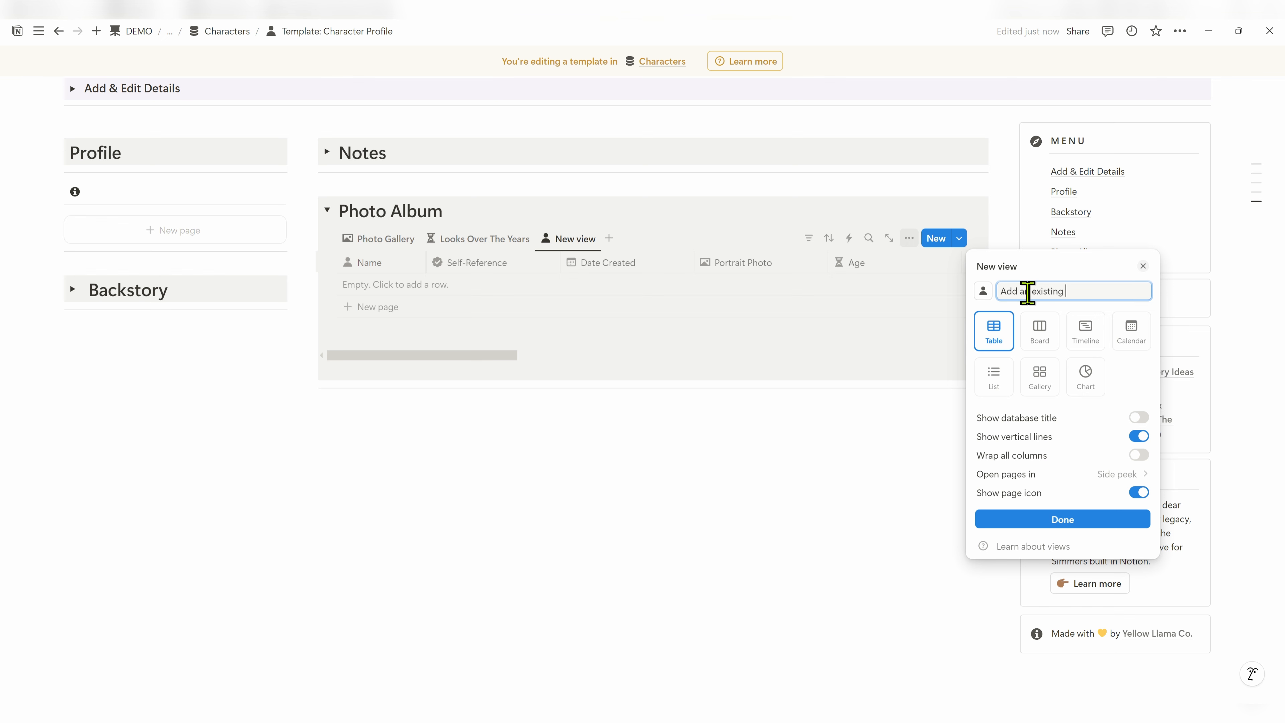
{"action": "type", "text": "an existing photo"}
{"action": "left_click", "coordinate": [983, 291]}
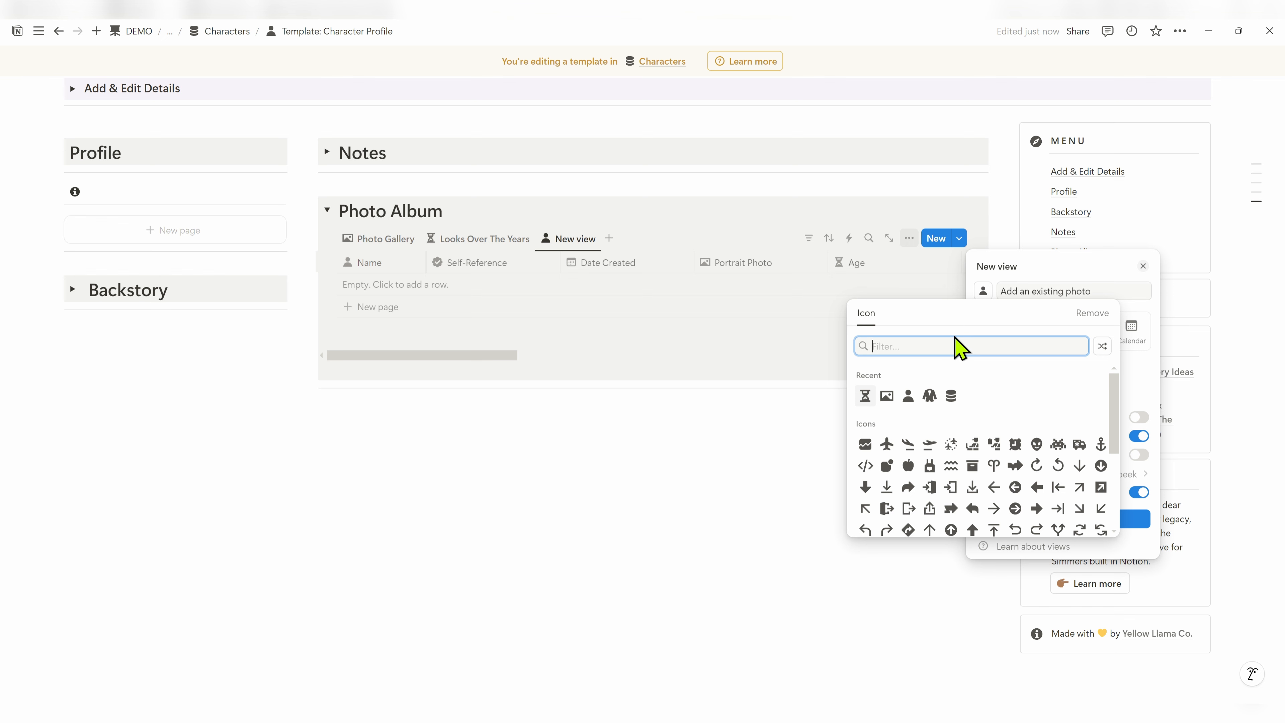
{"action": "type", "text": "plus"}
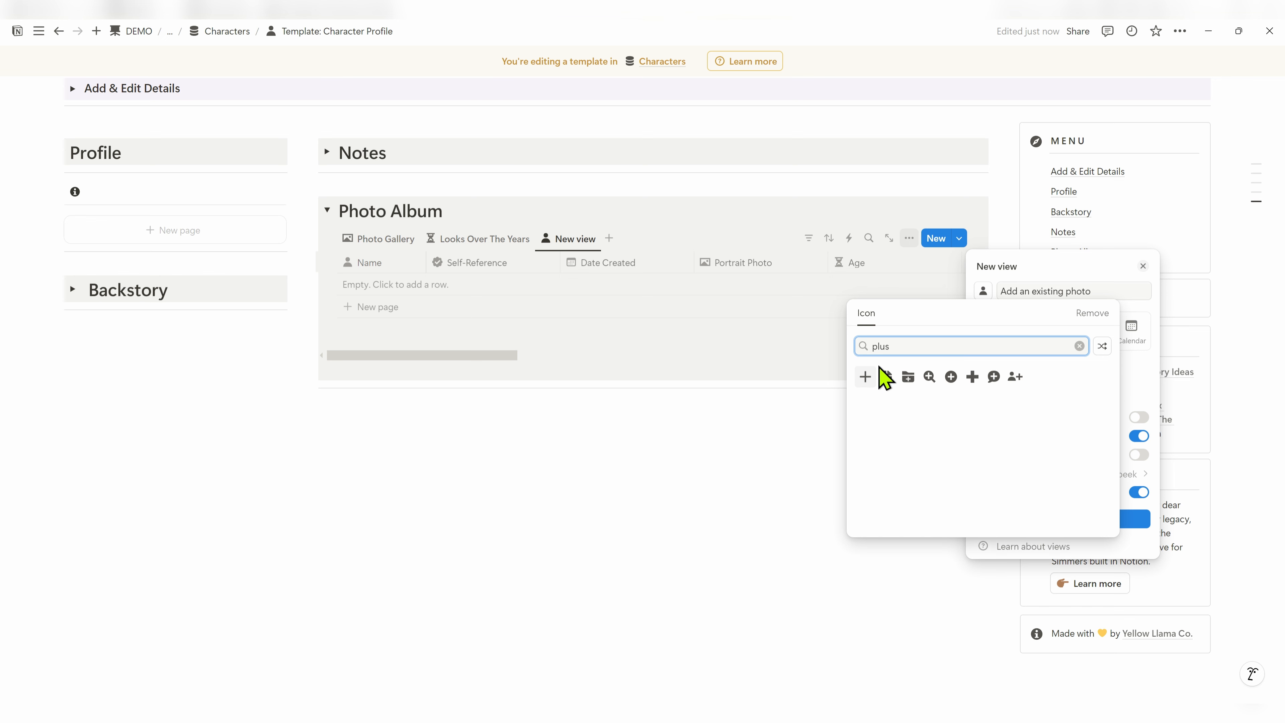
{"action": "left_click", "coordinate": [867, 385]}
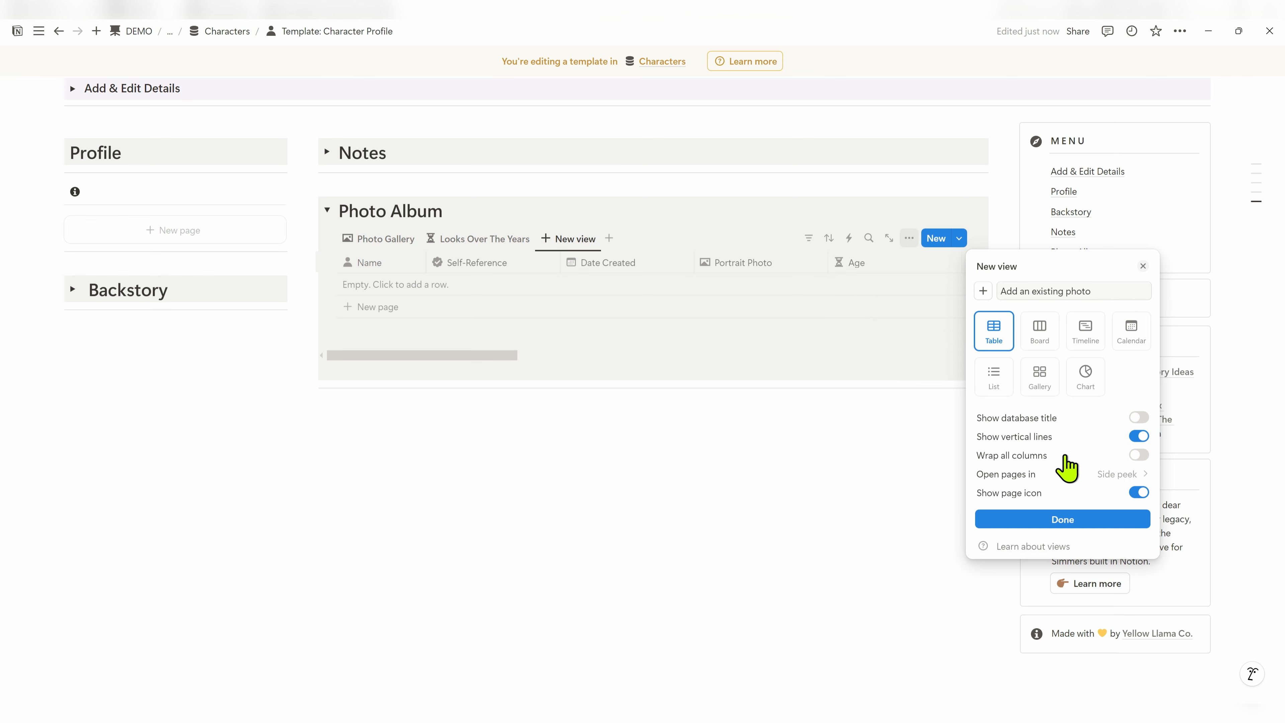
{"action": "left_click", "coordinate": [1065, 519]}
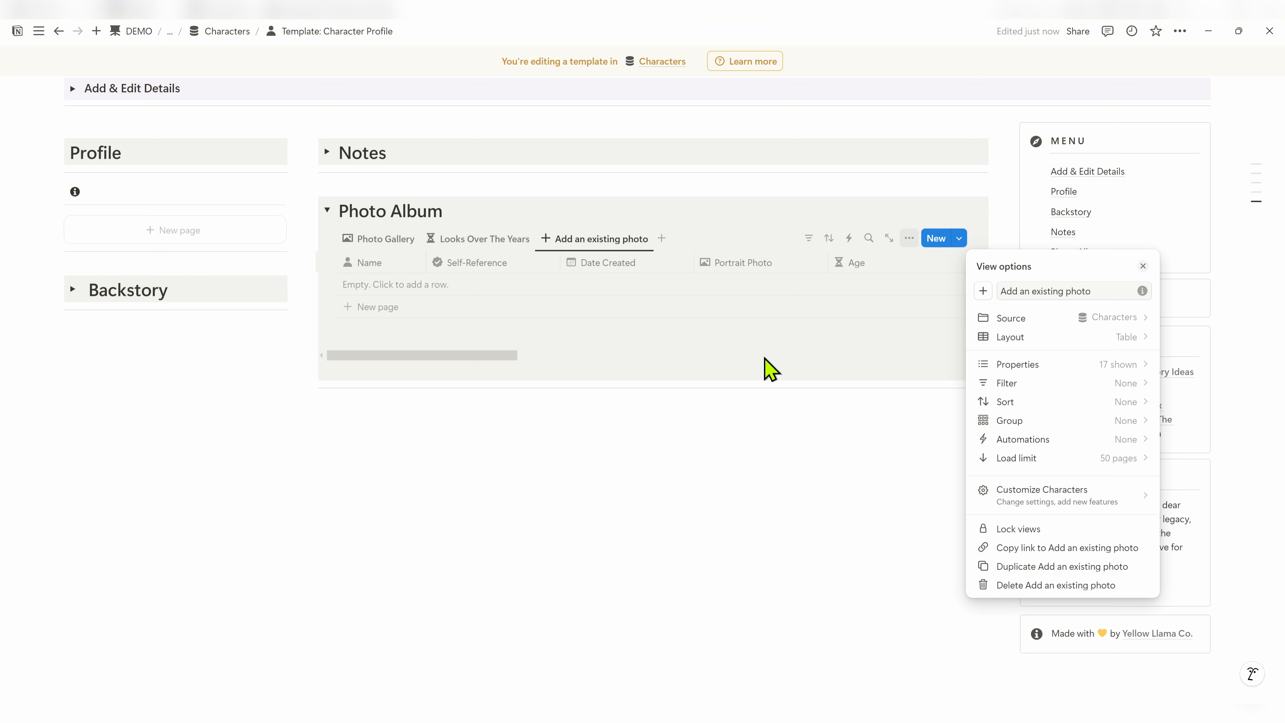
Hide all properties in the Add an existing photo view except Name, and show Associated Photos
{"action": "left_click", "coordinate": [1060, 365]}
{"action": "left_click", "coordinate": [1133, 309]}
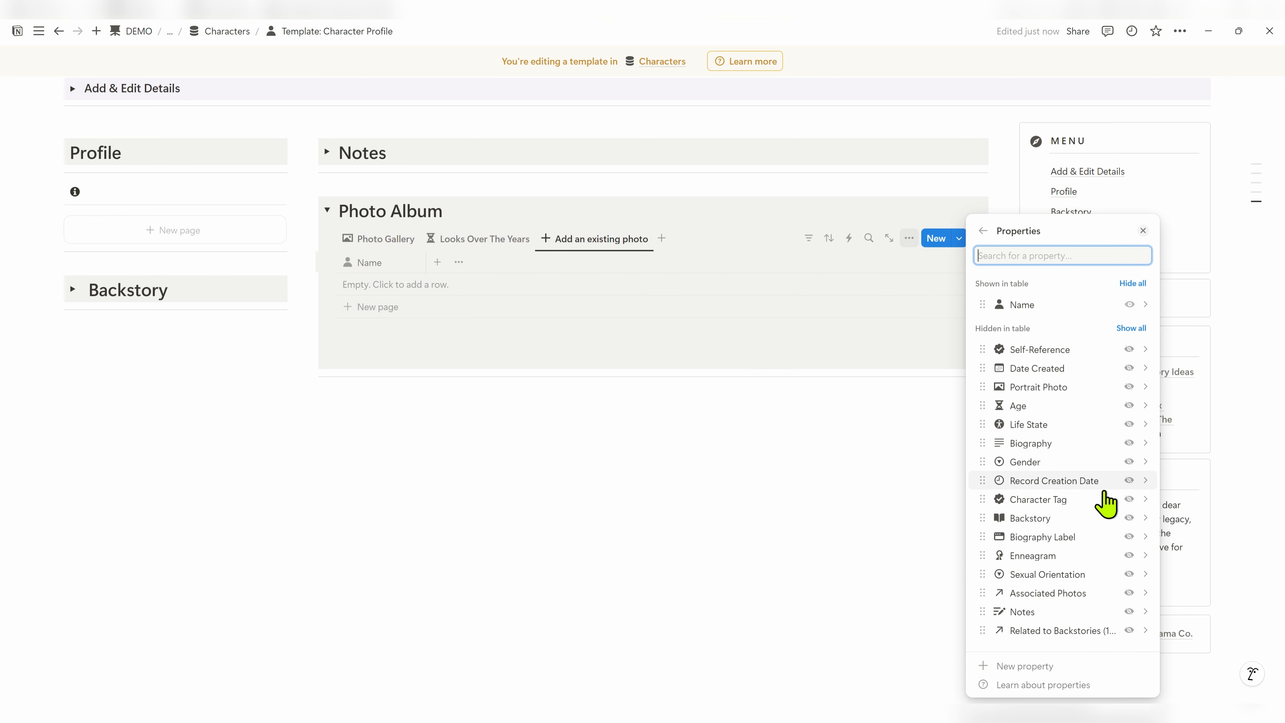
{"action": "left_click", "coordinate": [1129, 593]}
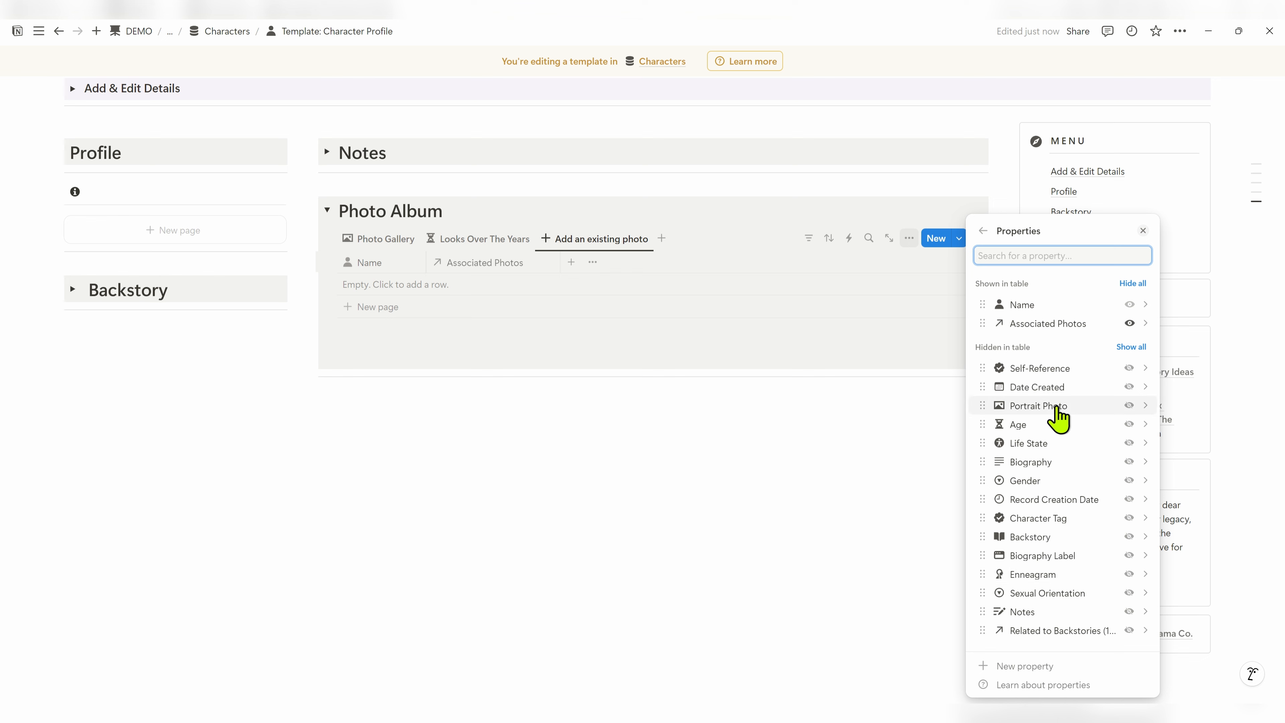
Change the icon of the Associated Photos property to the picture icon and return to the view options
{"action": "left_click", "coordinate": [1084, 324]}
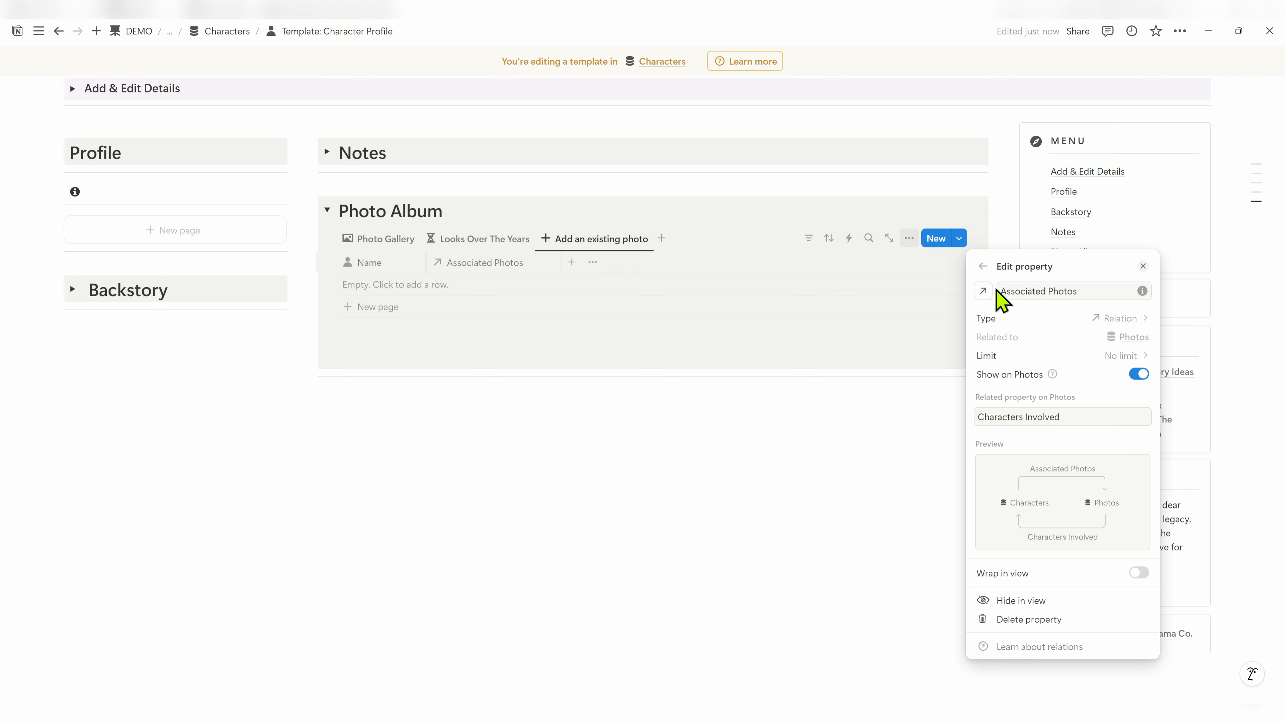
{"action": "left_click", "coordinate": [983, 293]}
{"action": "left_click", "coordinate": [909, 395]}
{"action": "left_click", "coordinate": [982, 276]}
{"action": "key", "text": "Escape"}
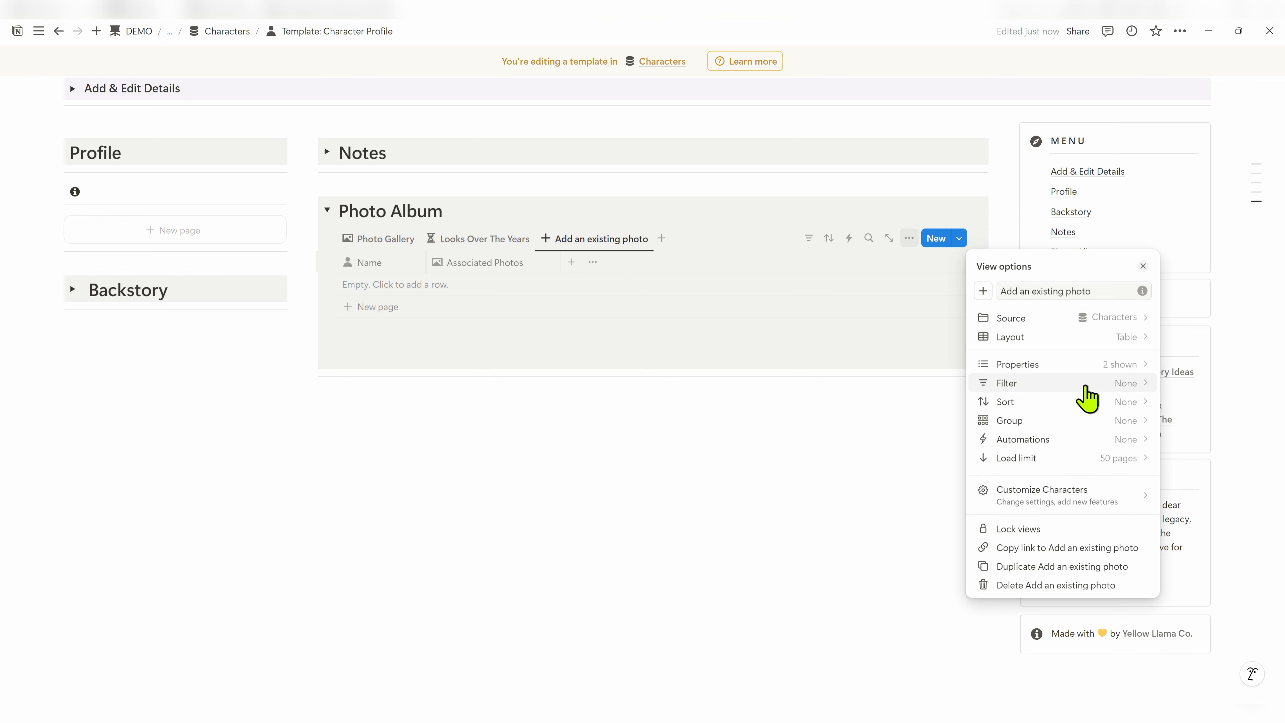
Filter the Add an existing photo view to Self-Reference contains Template: Character Profile, and collapse the Photo Album section
{"action": "left_click", "coordinate": [1086, 386]}
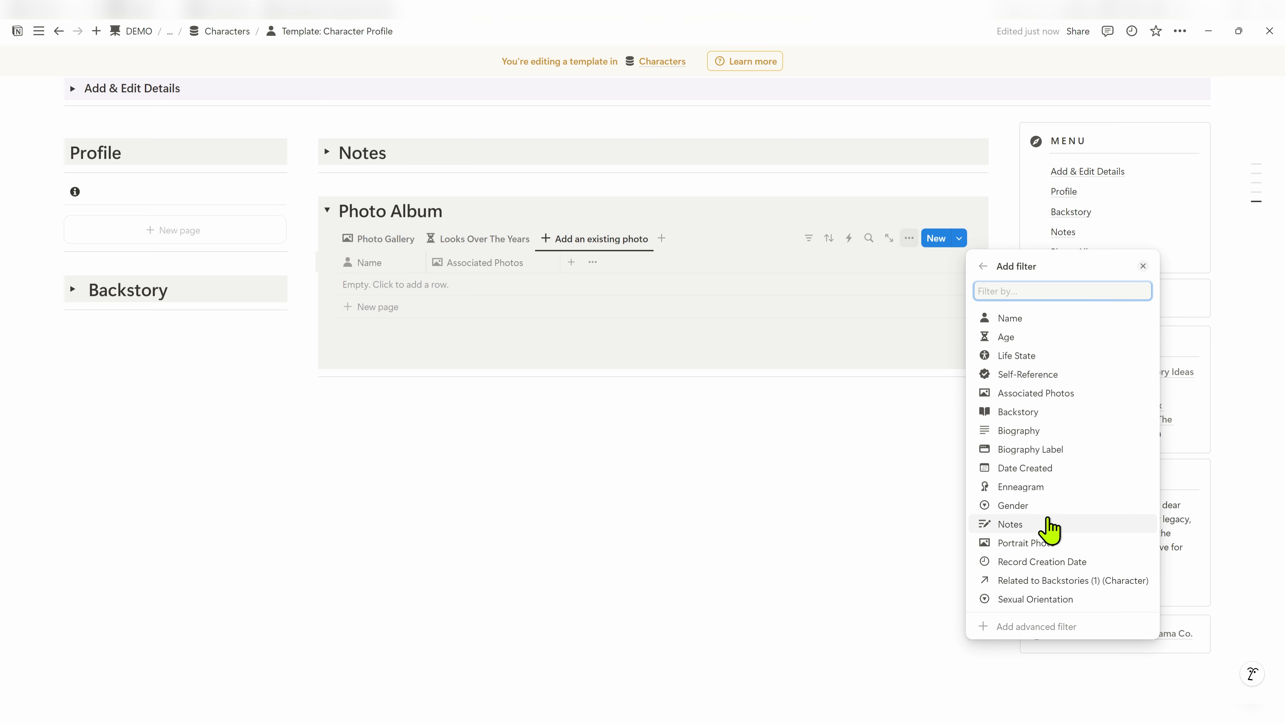
{"action": "left_click", "coordinate": [1029, 375]}
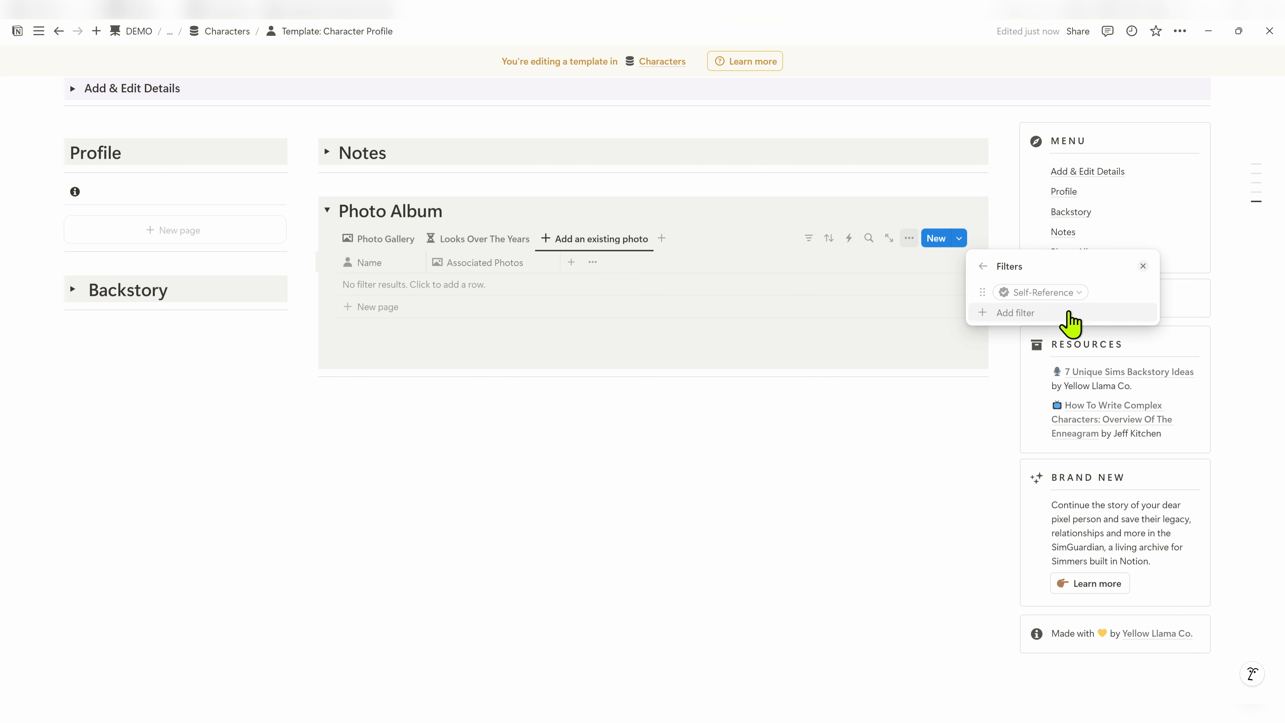
{"action": "left_click", "coordinate": [1057, 294]}
{"action": "left_click", "coordinate": [1032, 376]}
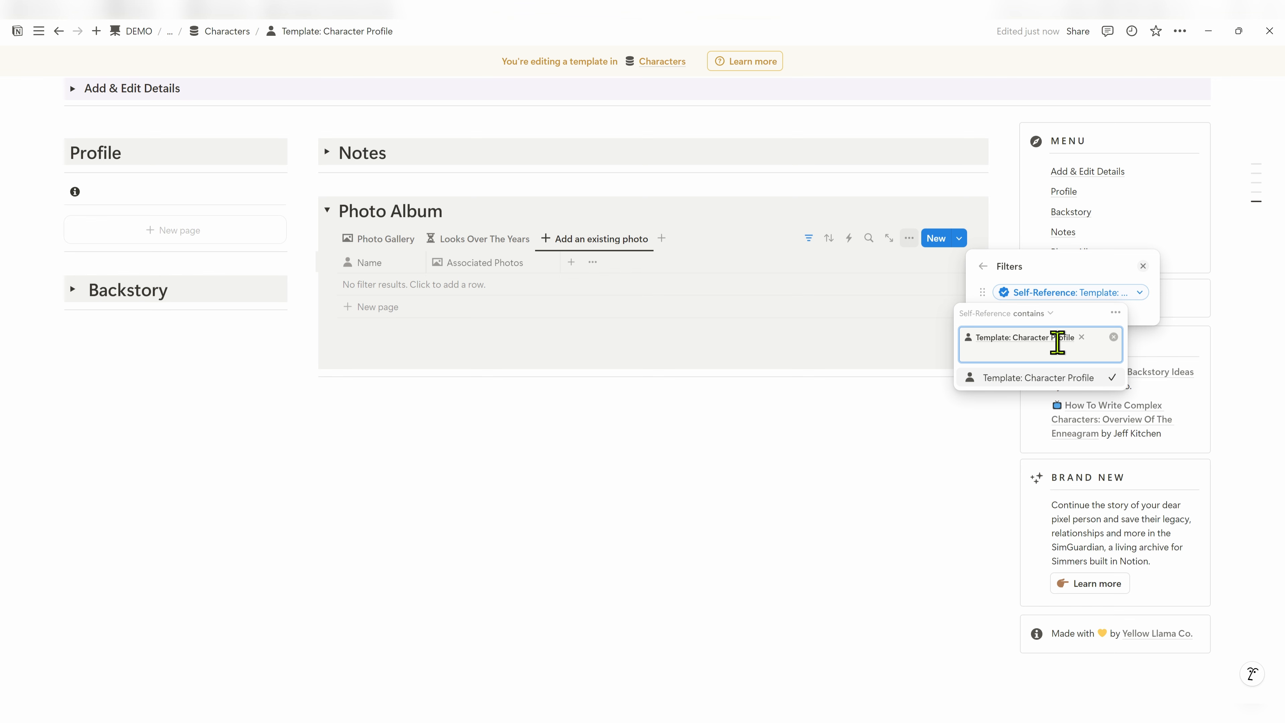
{"action": "left_click", "coordinate": [983, 266]}
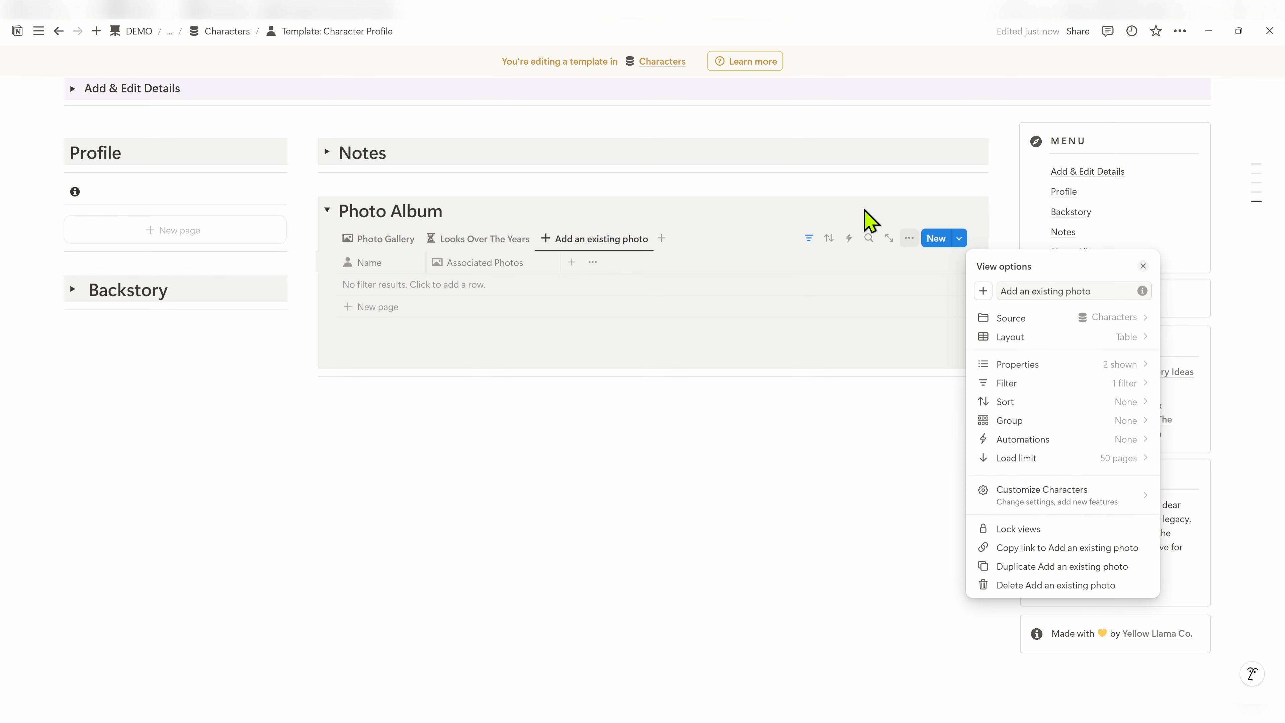
{"action": "left_click", "coordinate": [846, 210]}
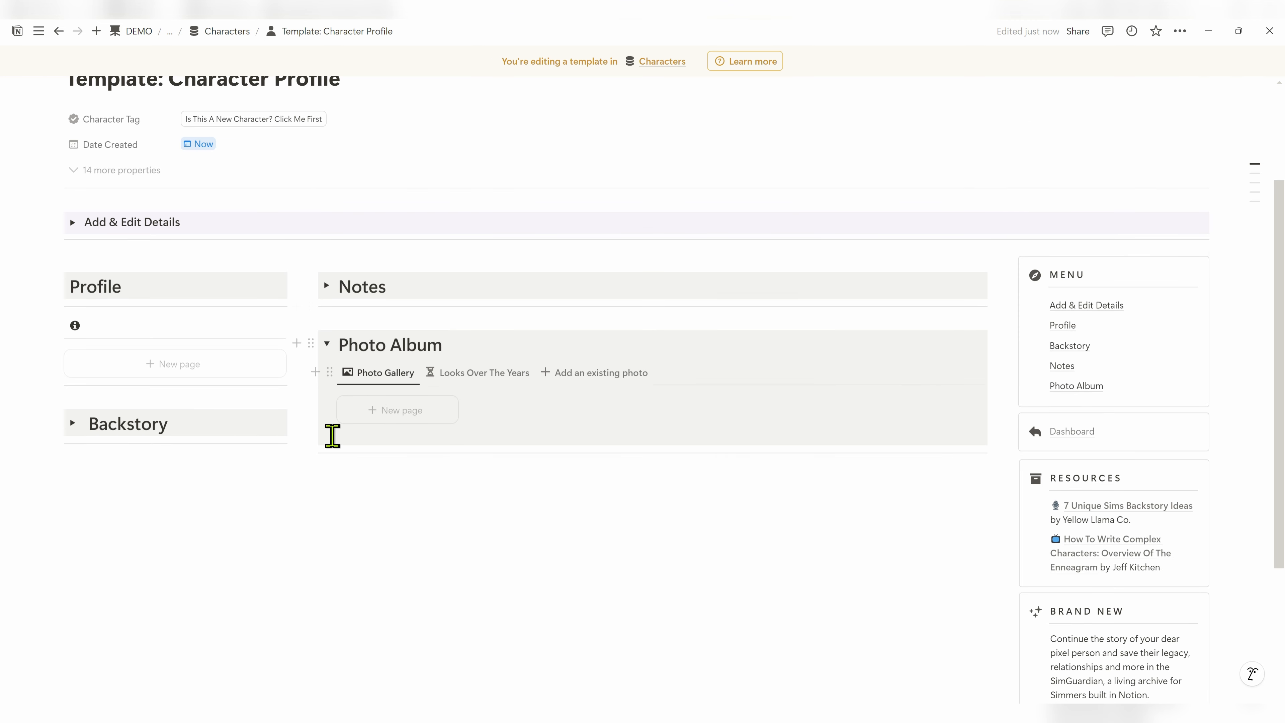
{"action": "left_click", "coordinate": [327, 344]}
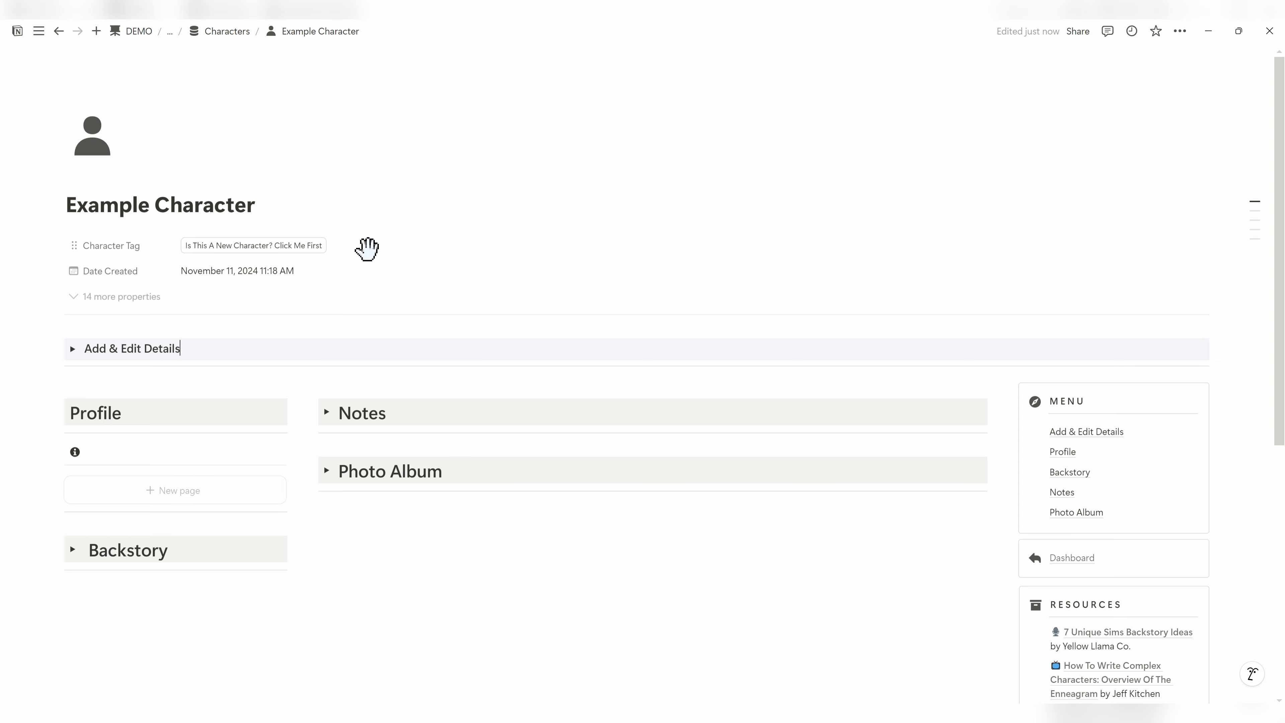
Run the Character Tag action on the Example Character page and check its Photo Album, switching to the Photo Gallery view
{"action": "left_click", "coordinate": [237, 246]}
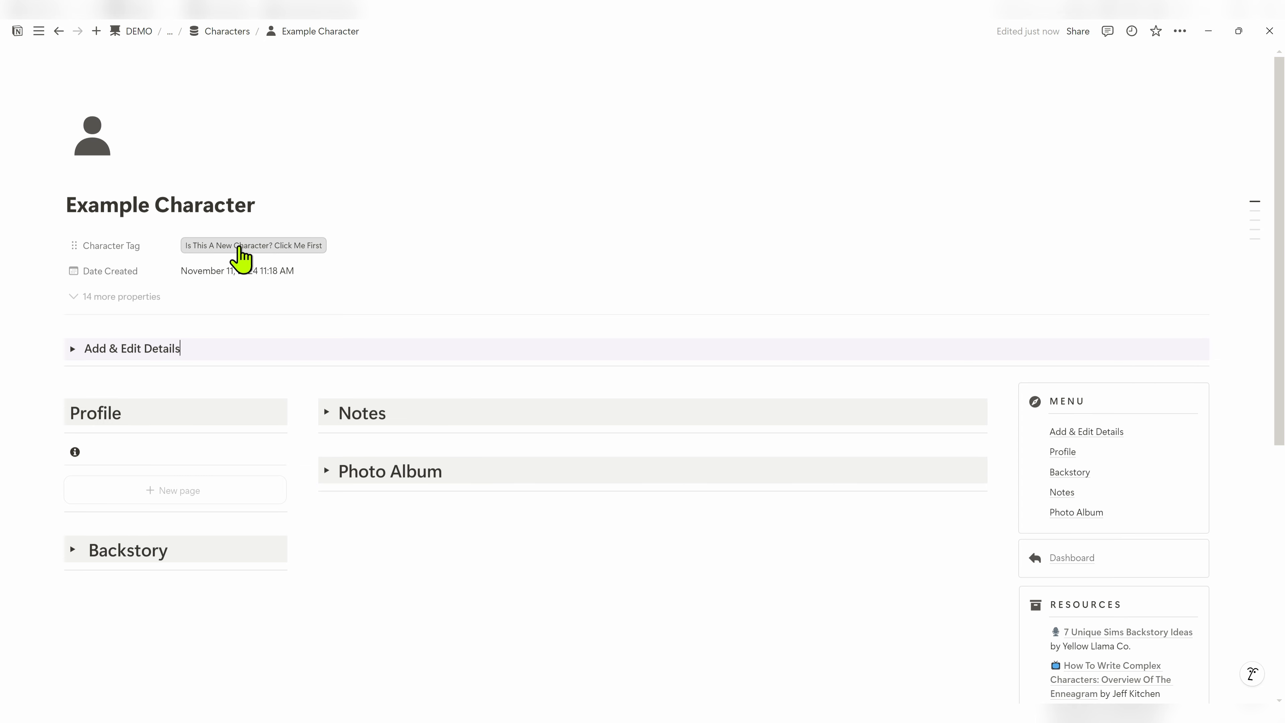
{"action": "scroll", "coordinate": [330, 408], "scroll_direction": "down", "scroll_amount": 1}
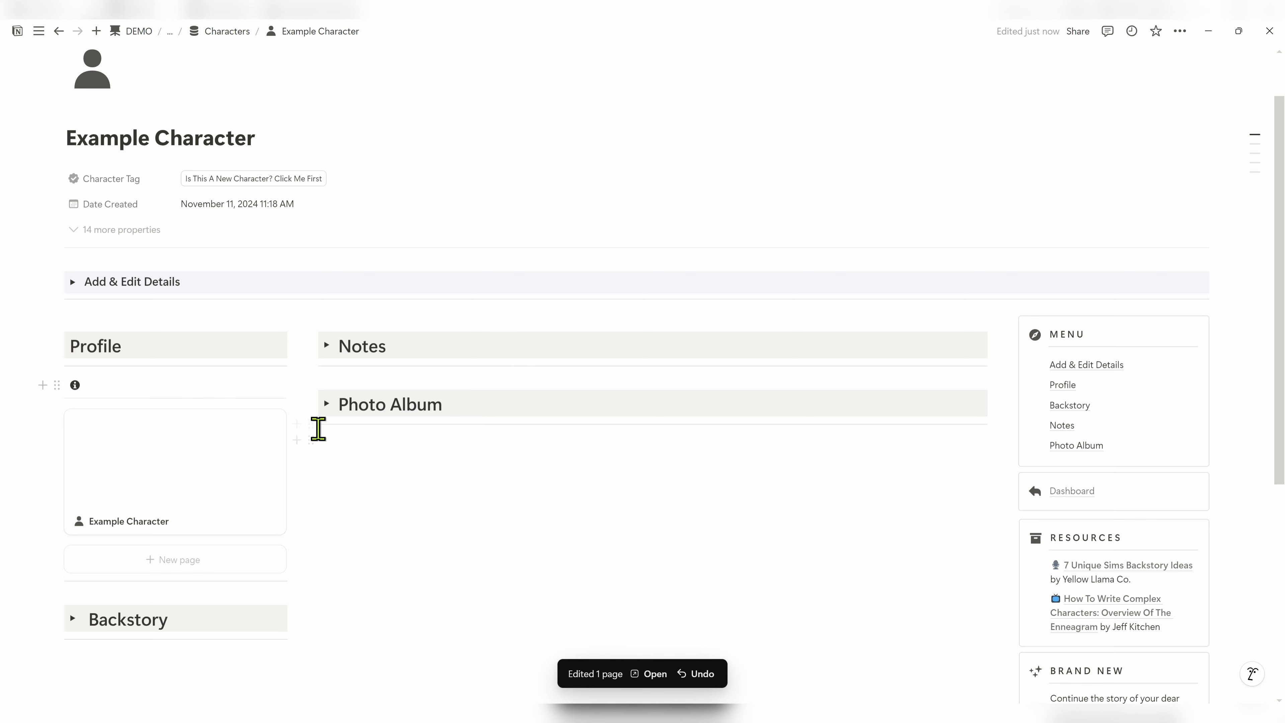
{"action": "left_click", "coordinate": [328, 405]}
{"action": "scroll", "coordinate": [410, 448], "scroll_direction": "down", "scroll_amount": 1}
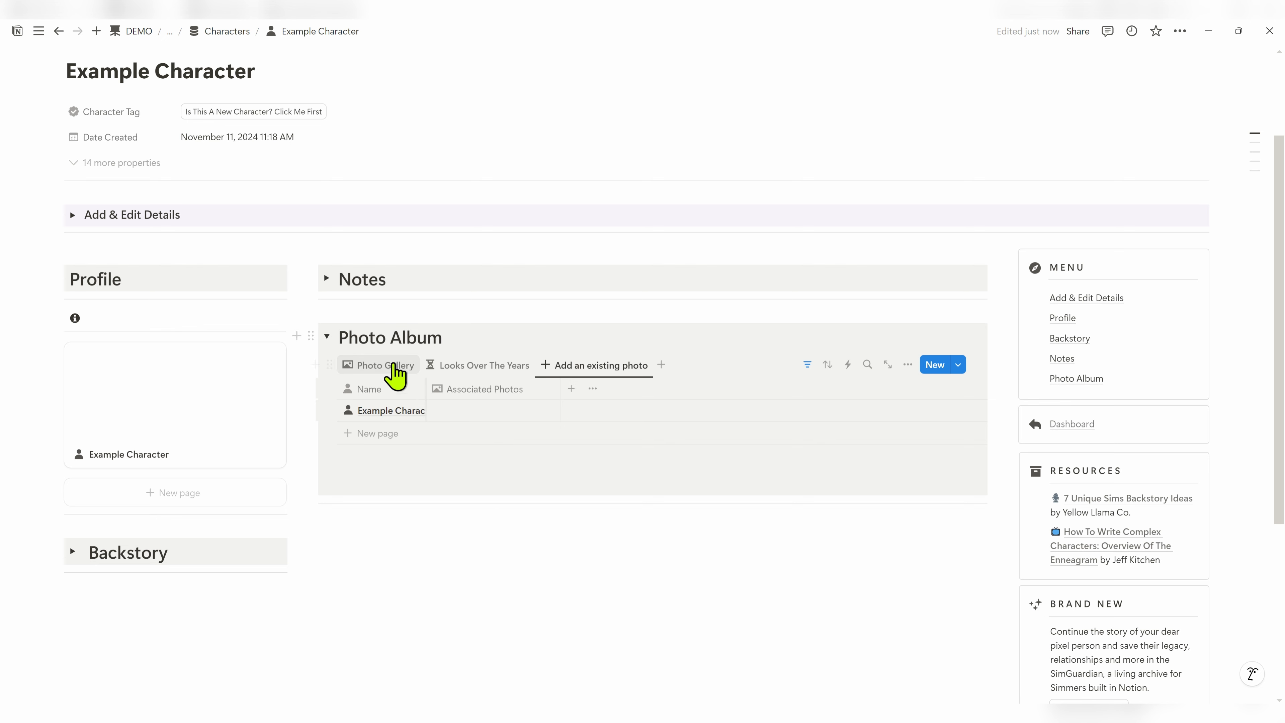
{"action": "left_click", "coordinate": [385, 366]}
{"action": "left_click", "coordinate": [327, 338]}
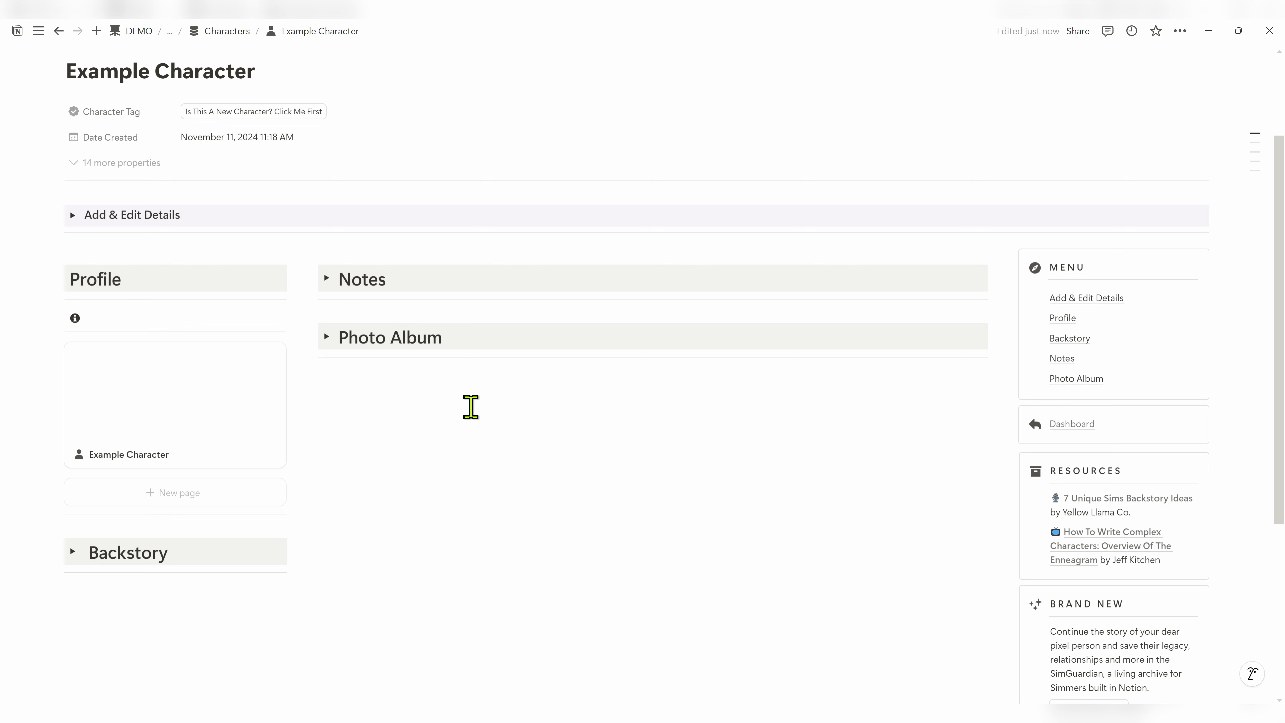
Delete all content from the Example Character page and reapply Template: Character Profile to it
{"action": "scroll", "coordinate": [470, 408], "scroll_direction": "down", "scroll_amount": 5}
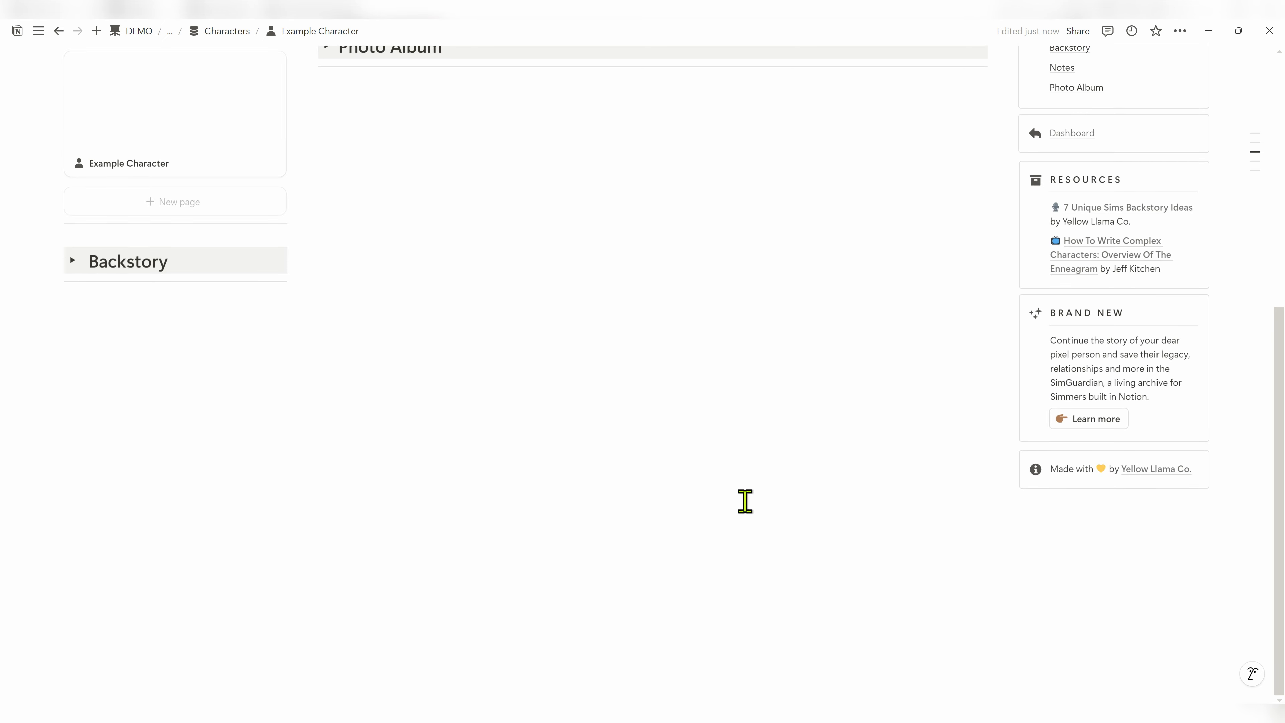
{"action": "left_click_drag", "start_coordinate": [1110, 611], "coordinate": [2, 311]}
{"action": "key", "text": "Delete"}
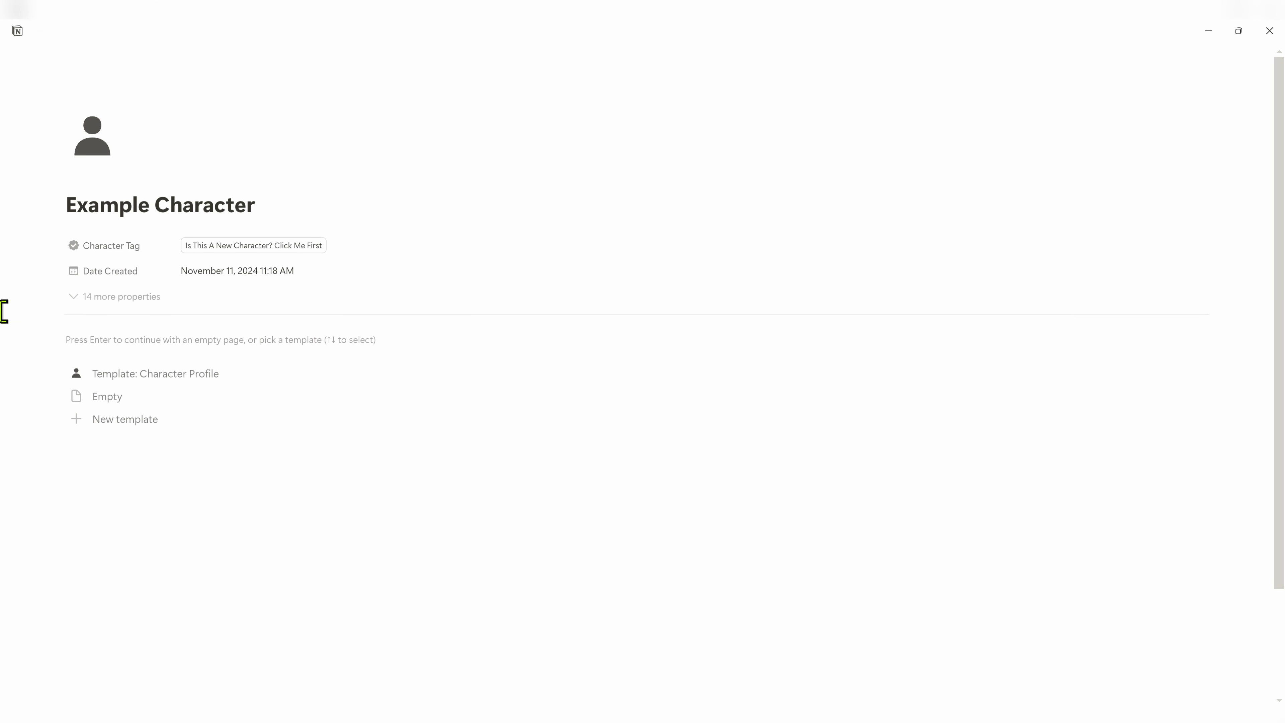
{"action": "left_click", "coordinate": [167, 376]}
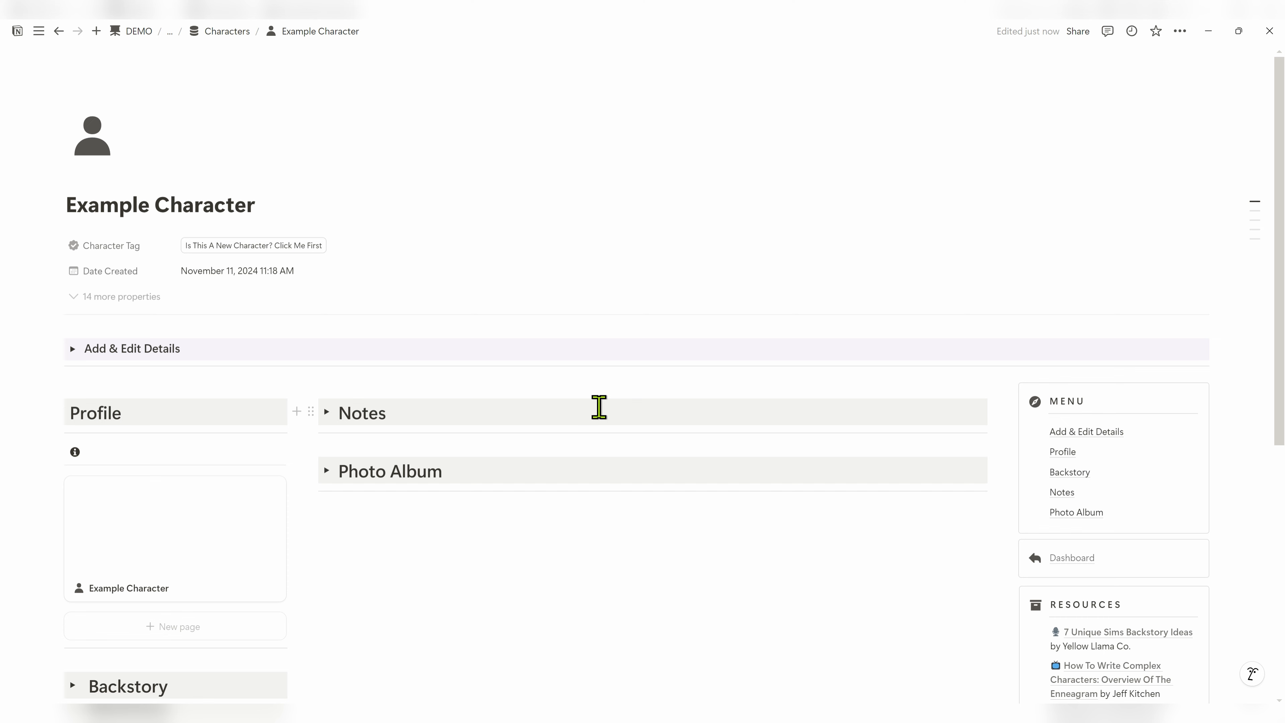
{"action": "scroll", "coordinate": [215, 557], "scroll_direction": "down", "scroll_amount": 2}
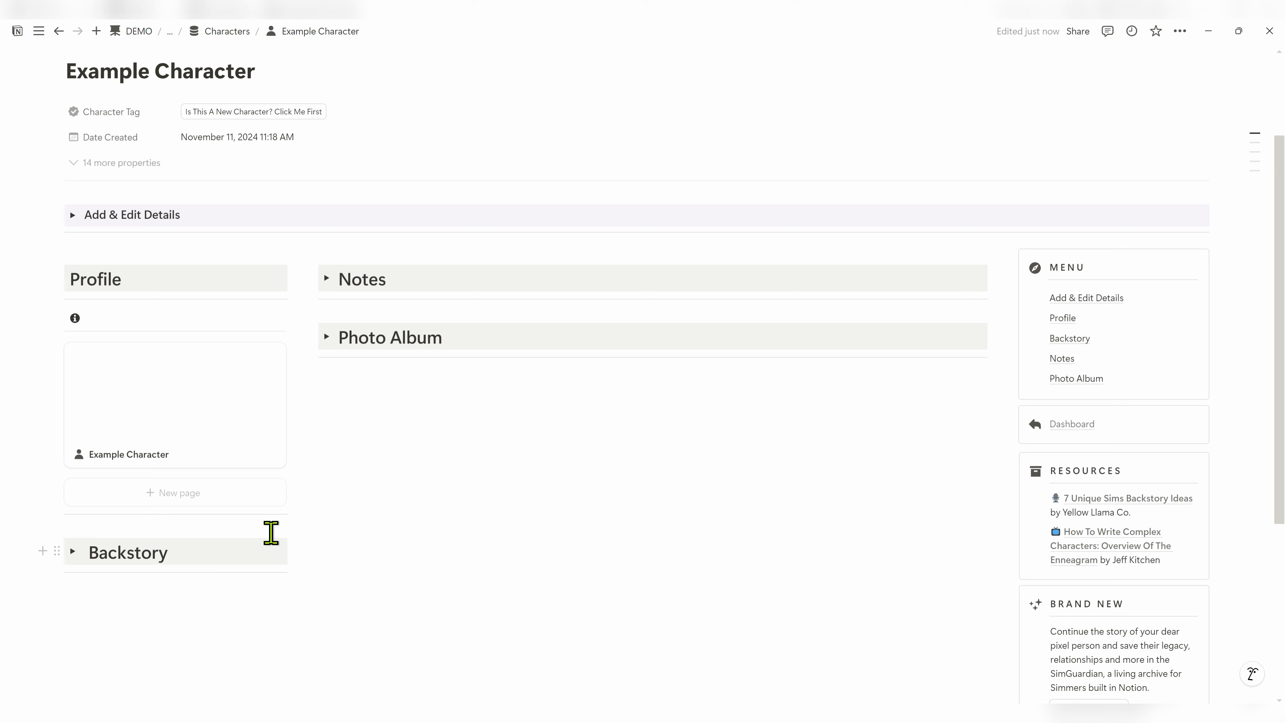
{"action": "scroll", "coordinate": [293, 522], "scroll_direction": "up", "scroll_amount": 1}
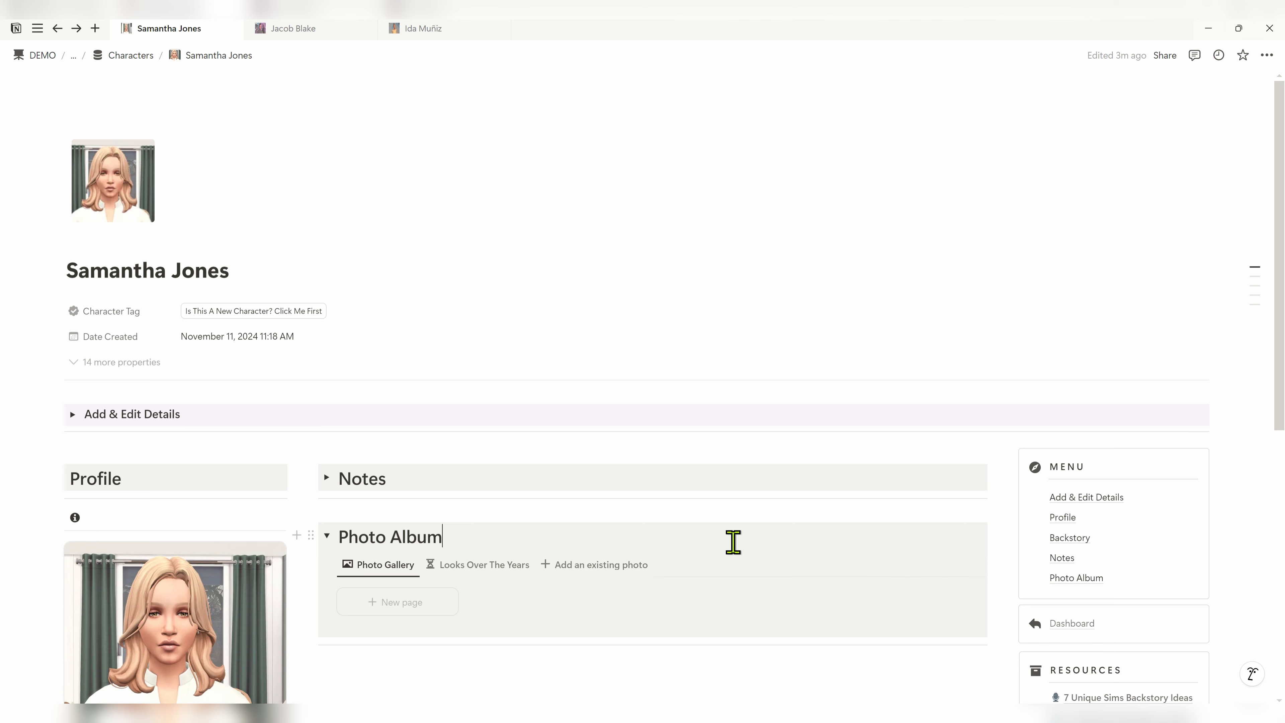
Add a page to the character's Photo Gallery, titled with her first name, "goes bowling with" and the male character's first name
{"action": "scroll", "coordinate": [633, 522], "scroll_direction": "down", "scroll_amount": 4}
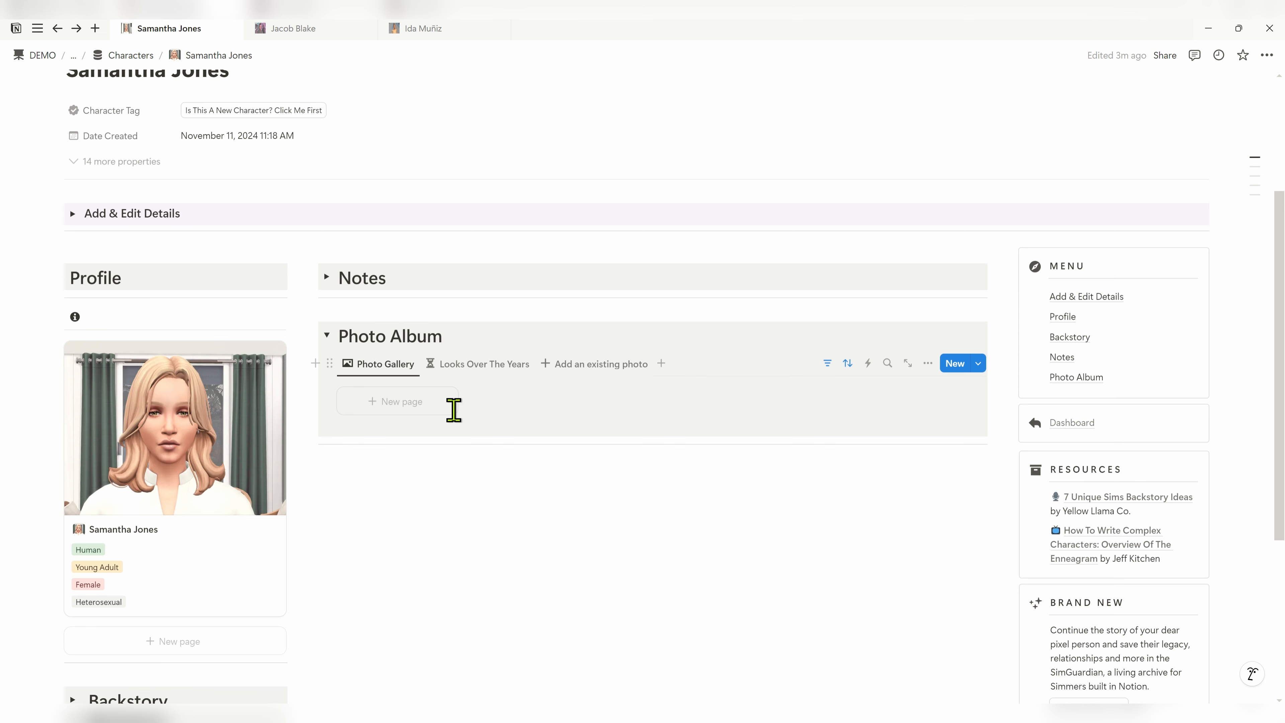
{"action": "left_click", "coordinate": [402, 405]}
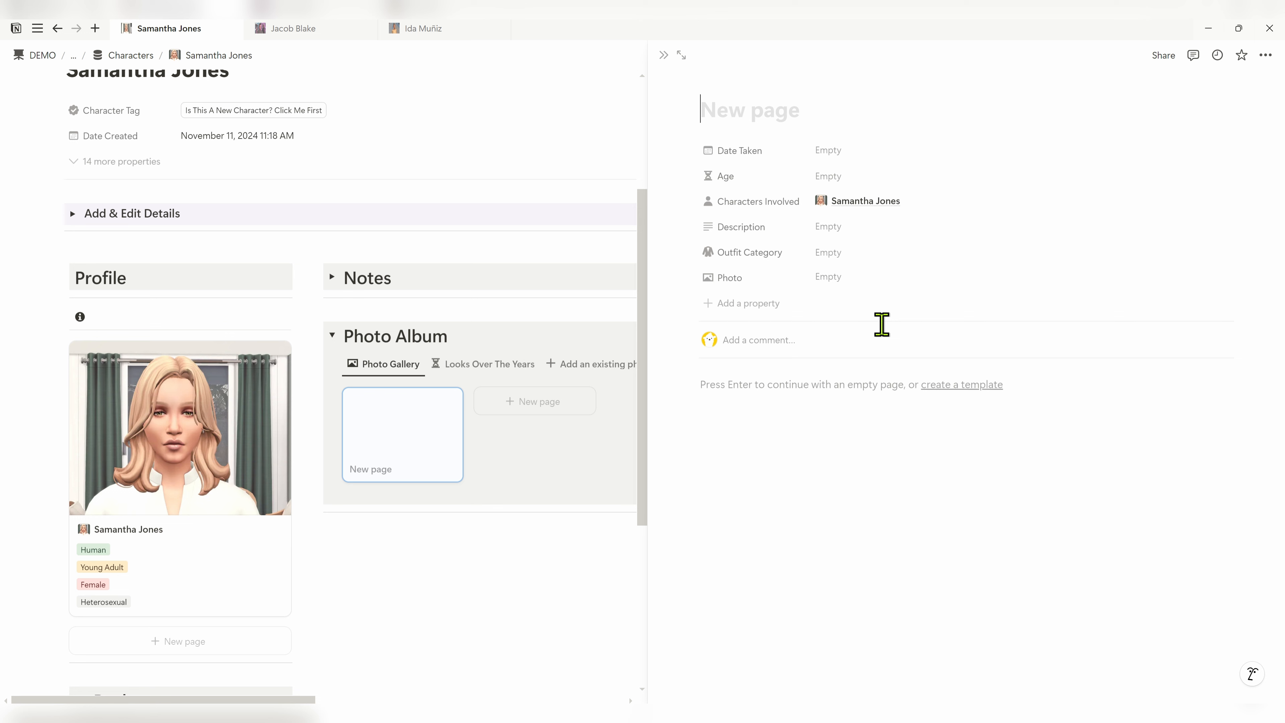
{"action": "type", "text": "Bowlin"}
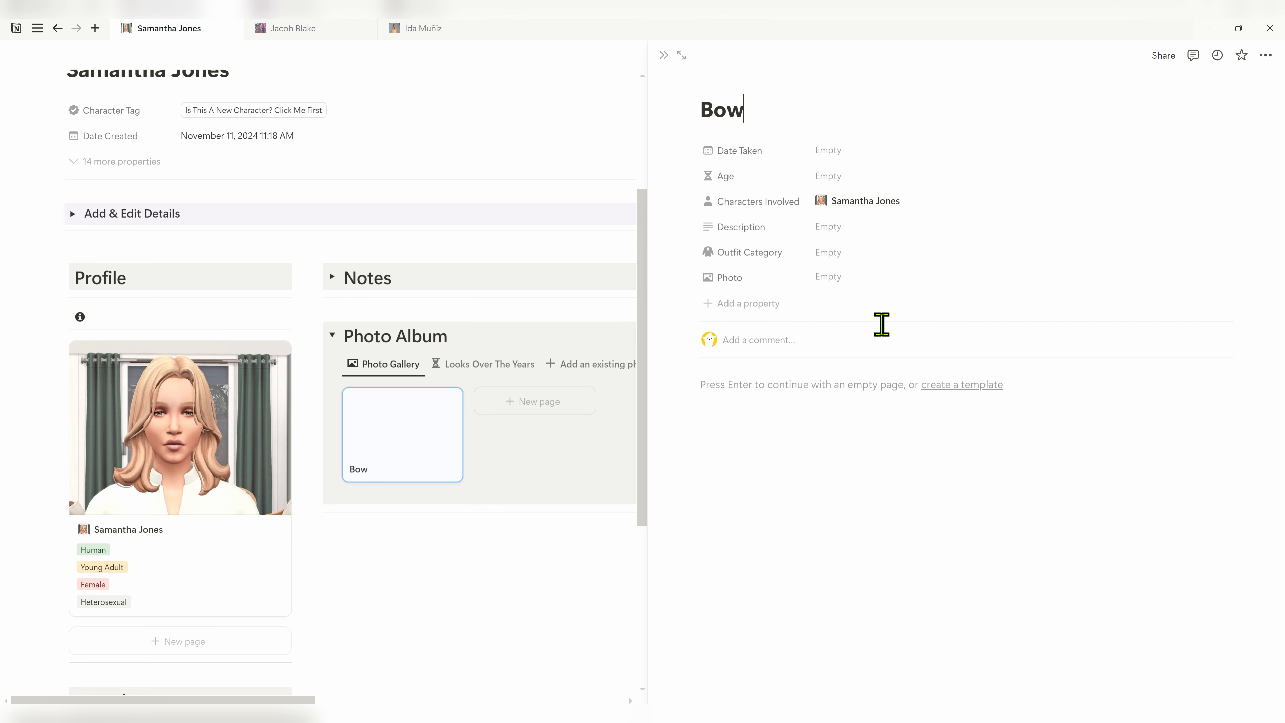
{"action": "key", "text": "BackSpace"}
{"action": "key", "text": "BackSpace"}
{"action": "key", "text": "BackSpace"}
{"action": "key", "text": "BackSpace"}
{"action": "key", "text": "BackSpace"}
{"action": "key", "text": "BackSpace"}
{"action": "type", "text": "Samantha "}
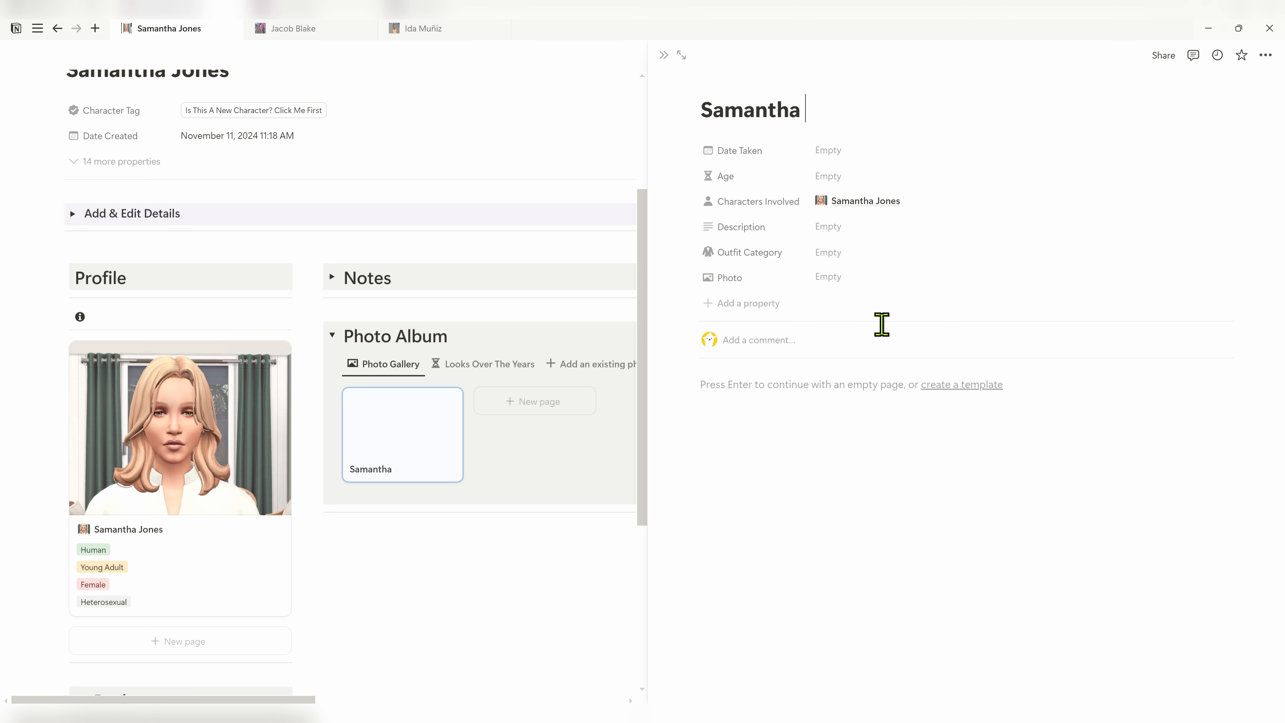
{"action": "type", "text": "goes bowling"}
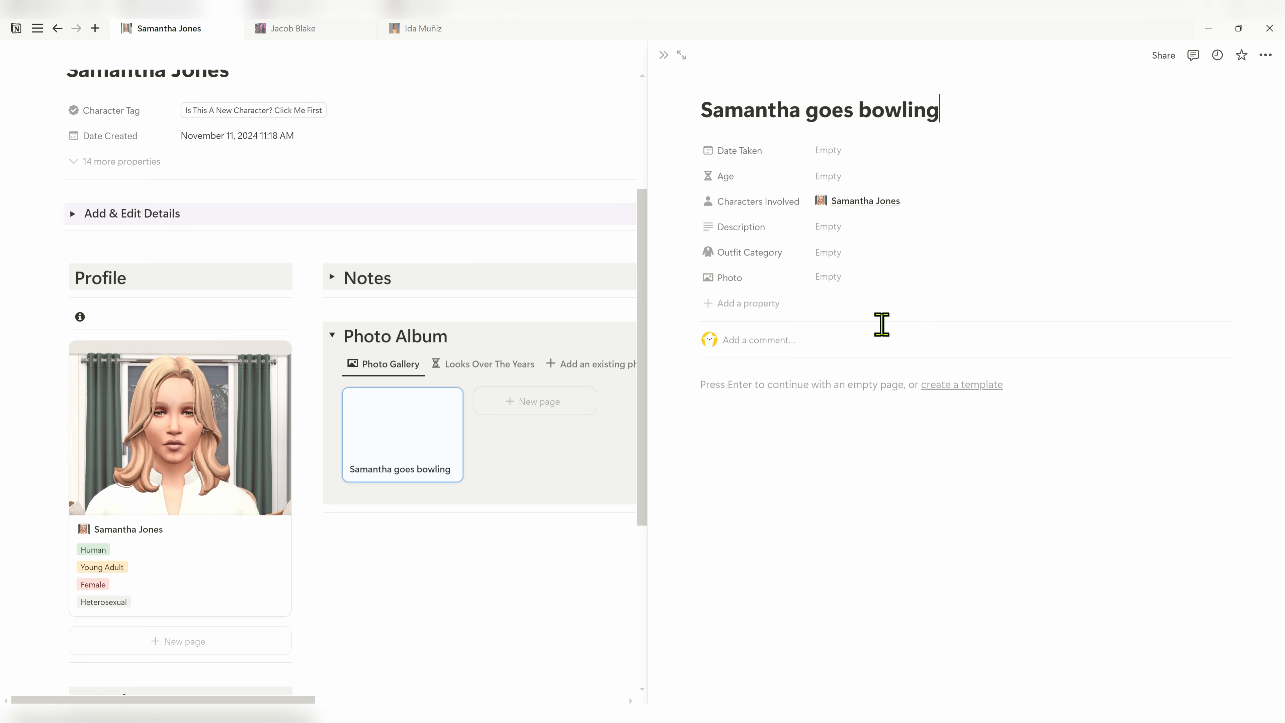
{"action": "type", "text": " with Jacob"}
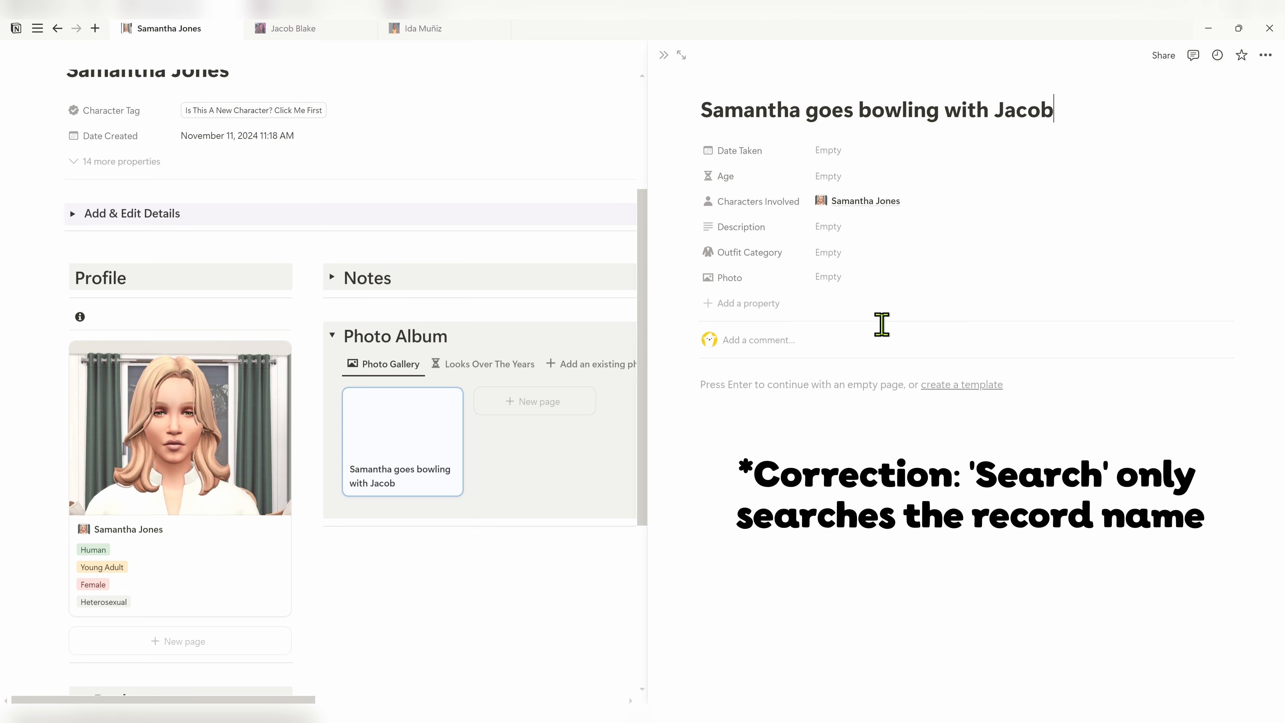
Set Date Taken to November 10, 2024 and describe both characters by first name, ending "have fun on their date going bowling."
{"action": "left_click", "coordinate": [833, 151]}
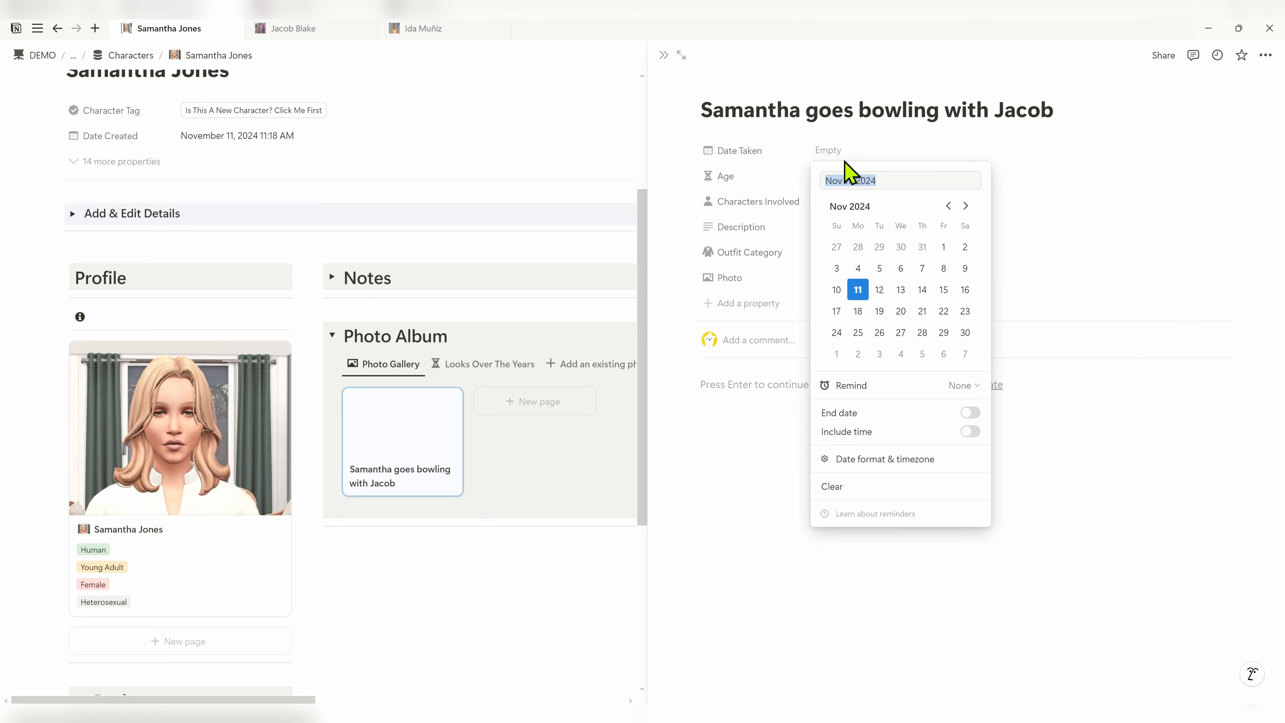
{"action": "left_click", "coordinate": [836, 289]}
{"action": "left_click", "coordinate": [959, 152]}
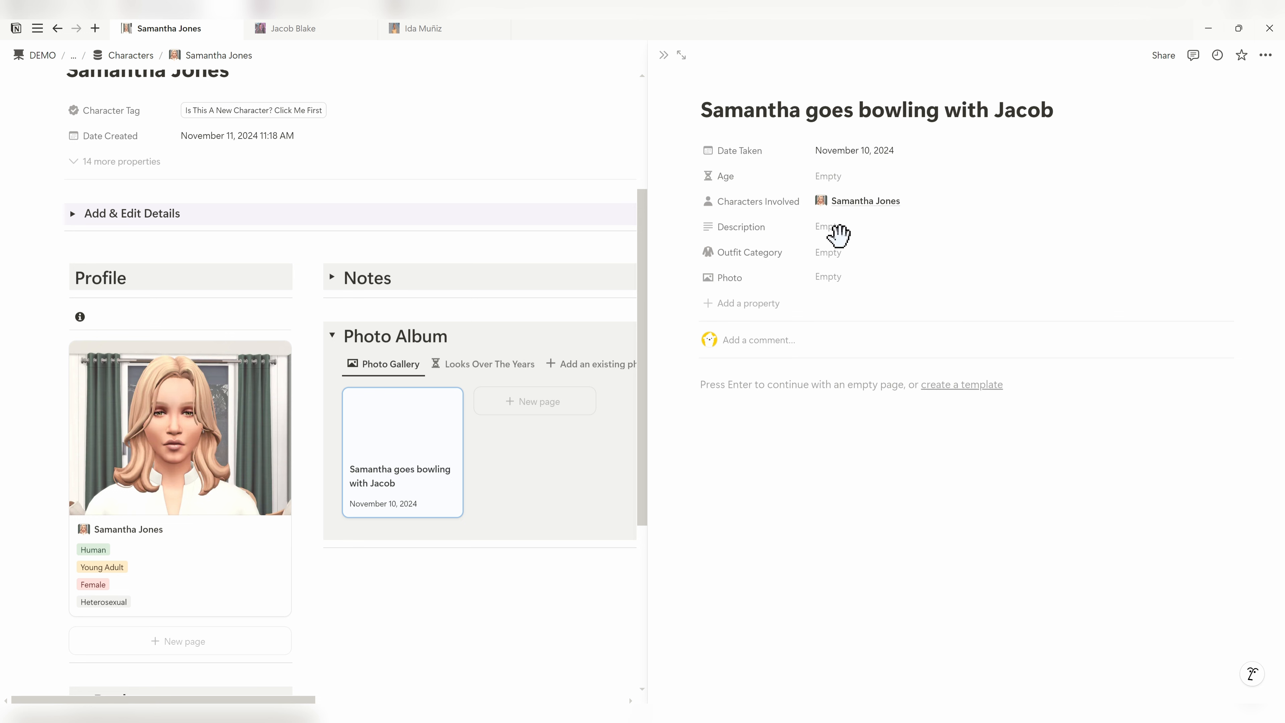
{"action": "left_click", "coordinate": [852, 234]}
{"action": "type", "text": "Samantha and"}
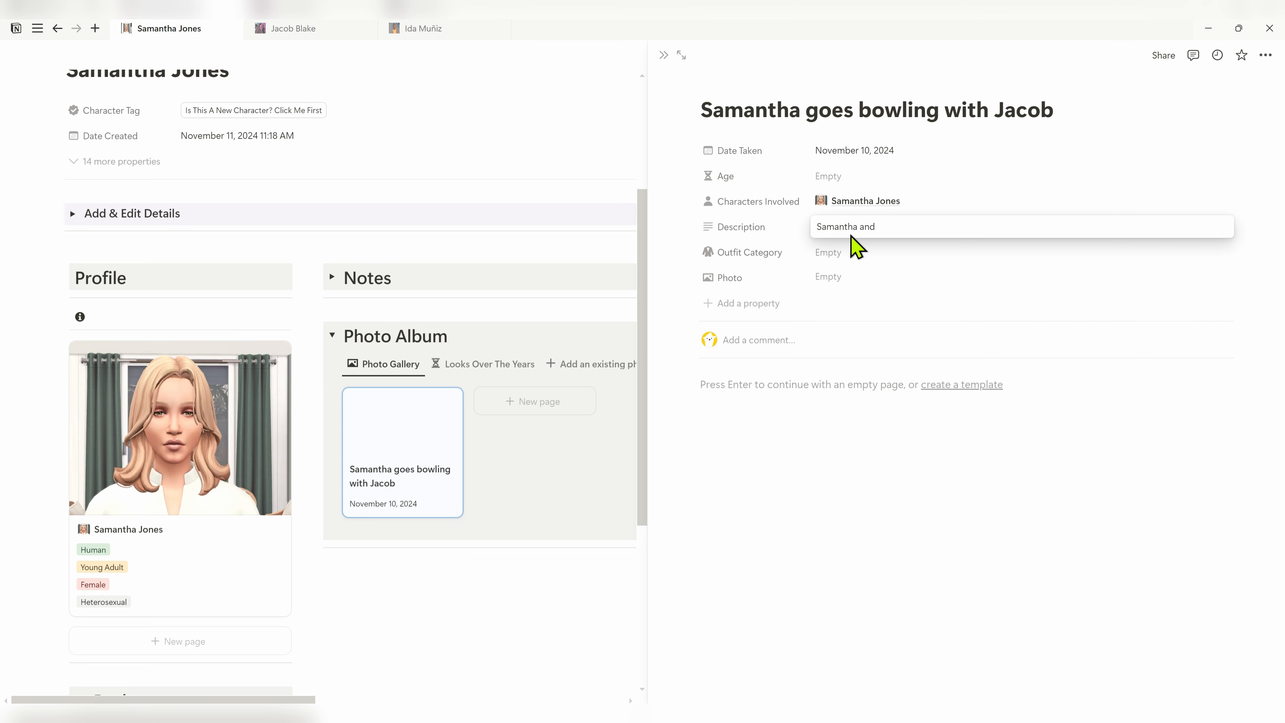
{"action": "type", "text": " Jacob have fun on their date going bowling."}
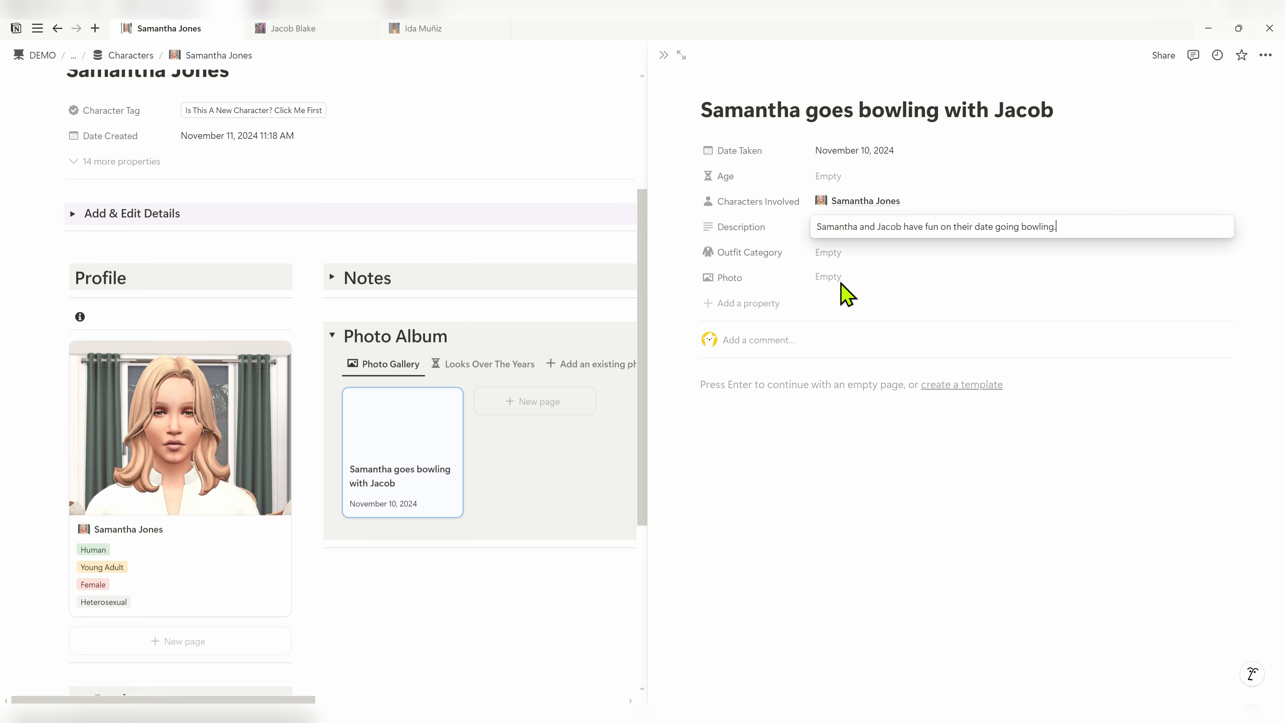
{"action": "key", "text": "Return"}
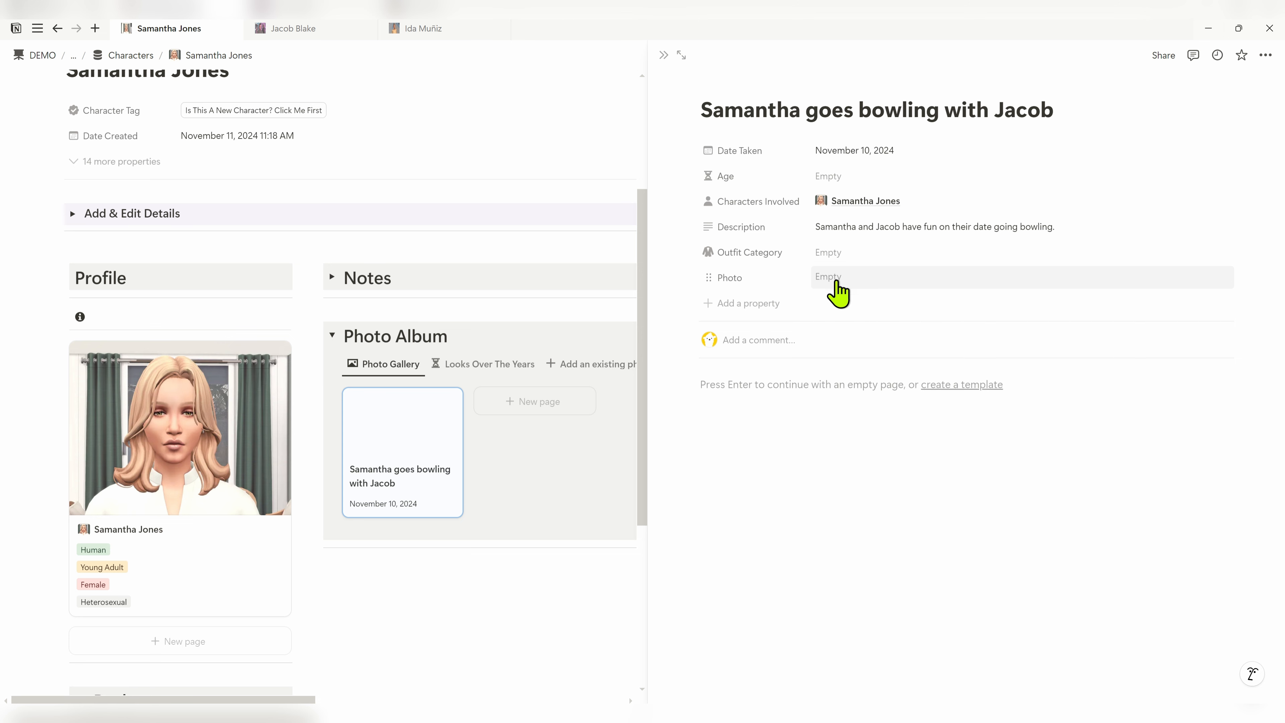
Upload the bowling picture from a file to the Photo property of the new record
{"action": "left_click", "coordinate": [836, 279]}
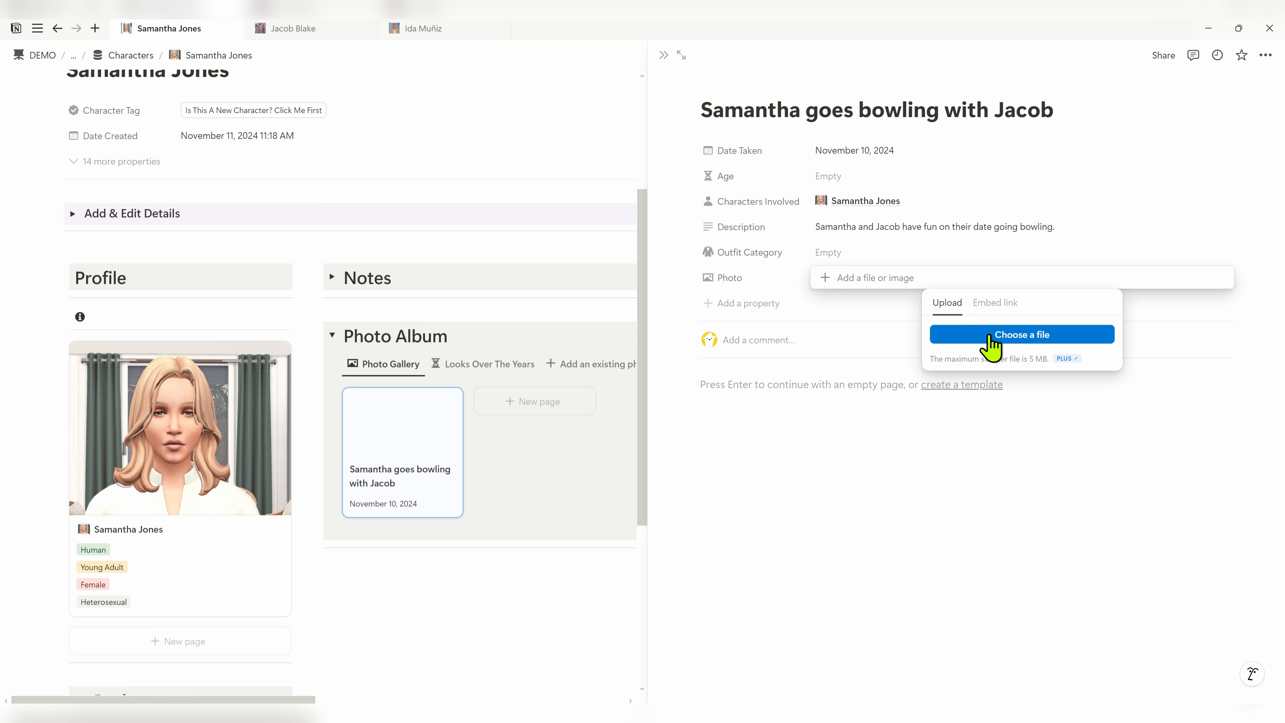
{"action": "left_click", "coordinate": [994, 304]}
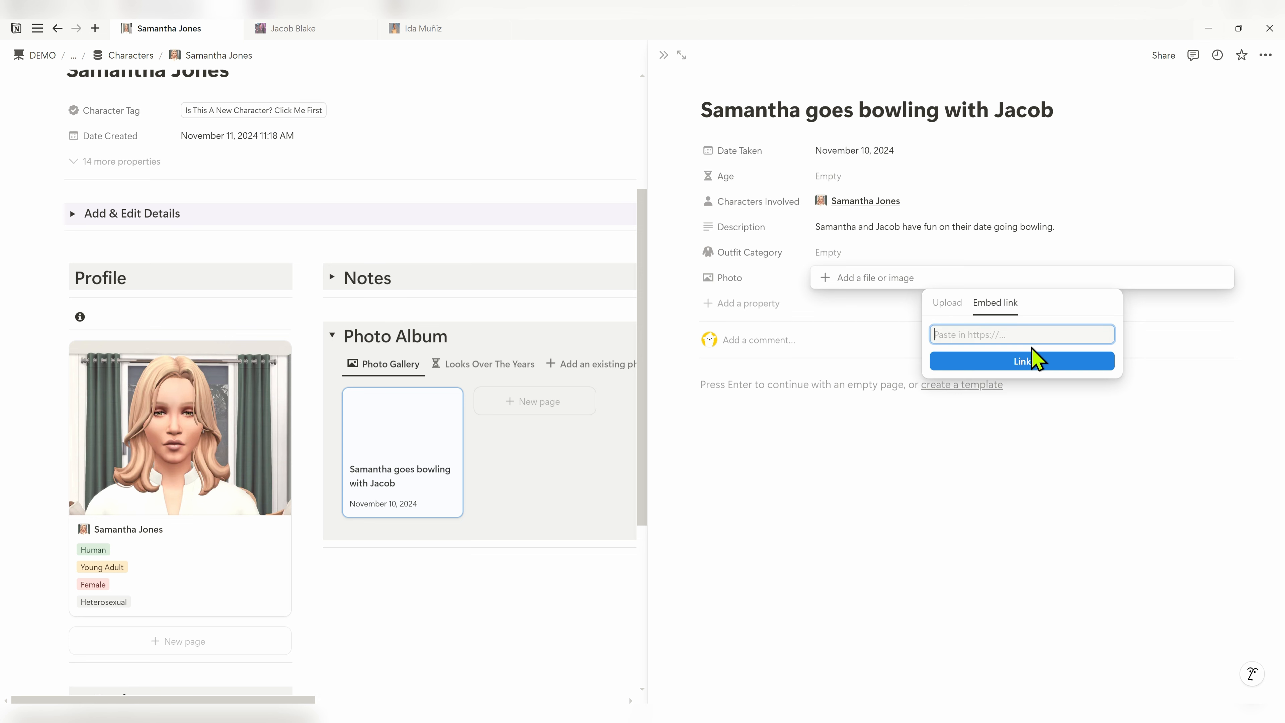
{"action": "left_click", "coordinate": [954, 305]}
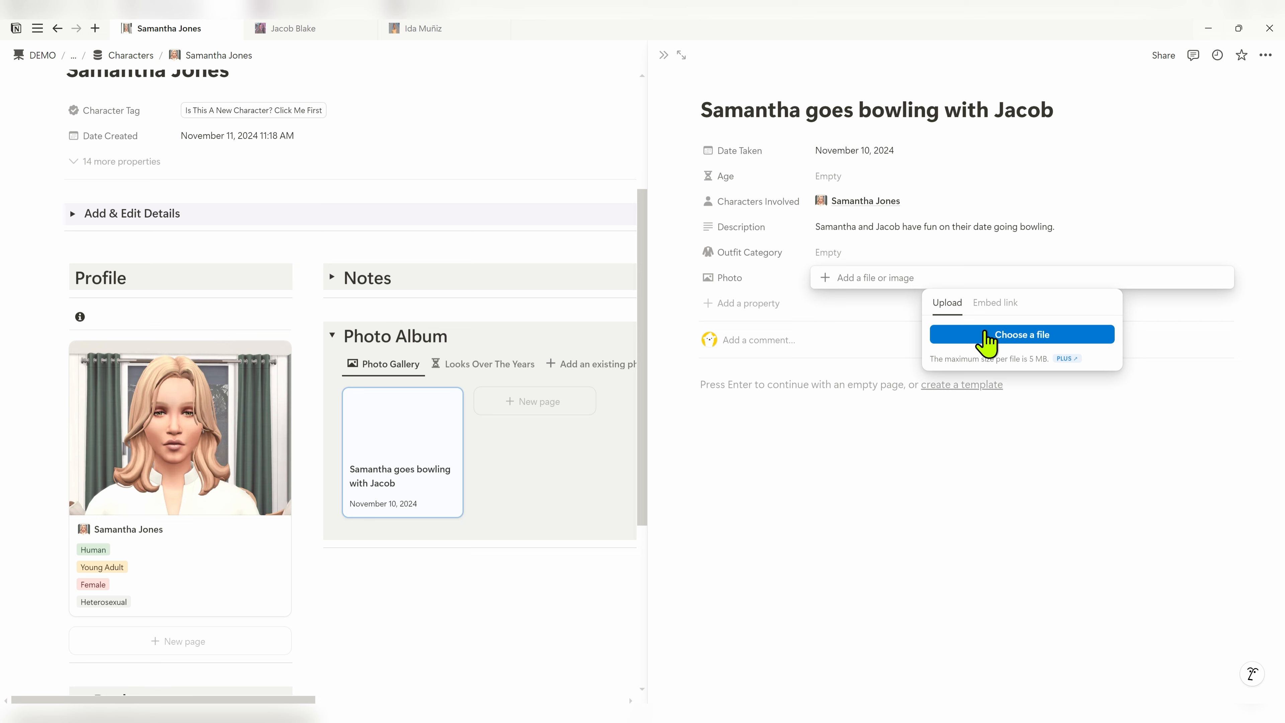
{"action": "left_click", "coordinate": [989, 340]}
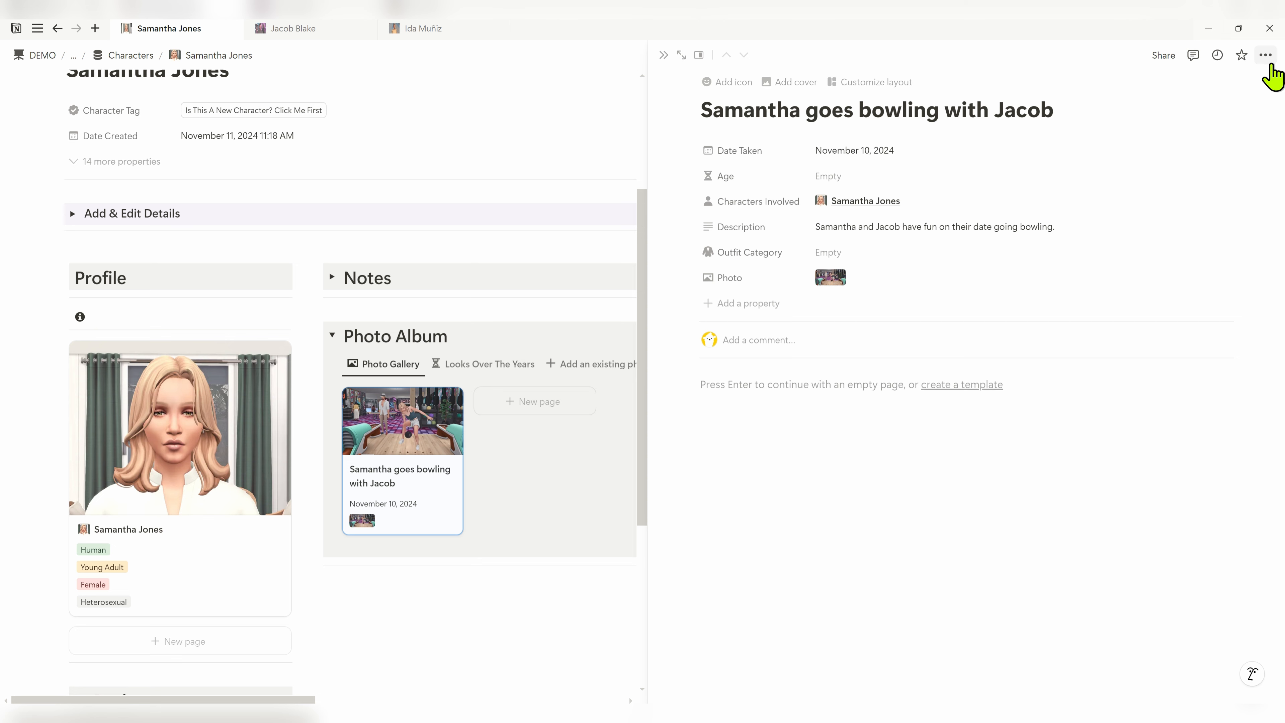
Customize the Photos page layout with inline comments set to Minimal and page discussions set to Off
{"action": "left_click", "coordinate": [1267, 55]}
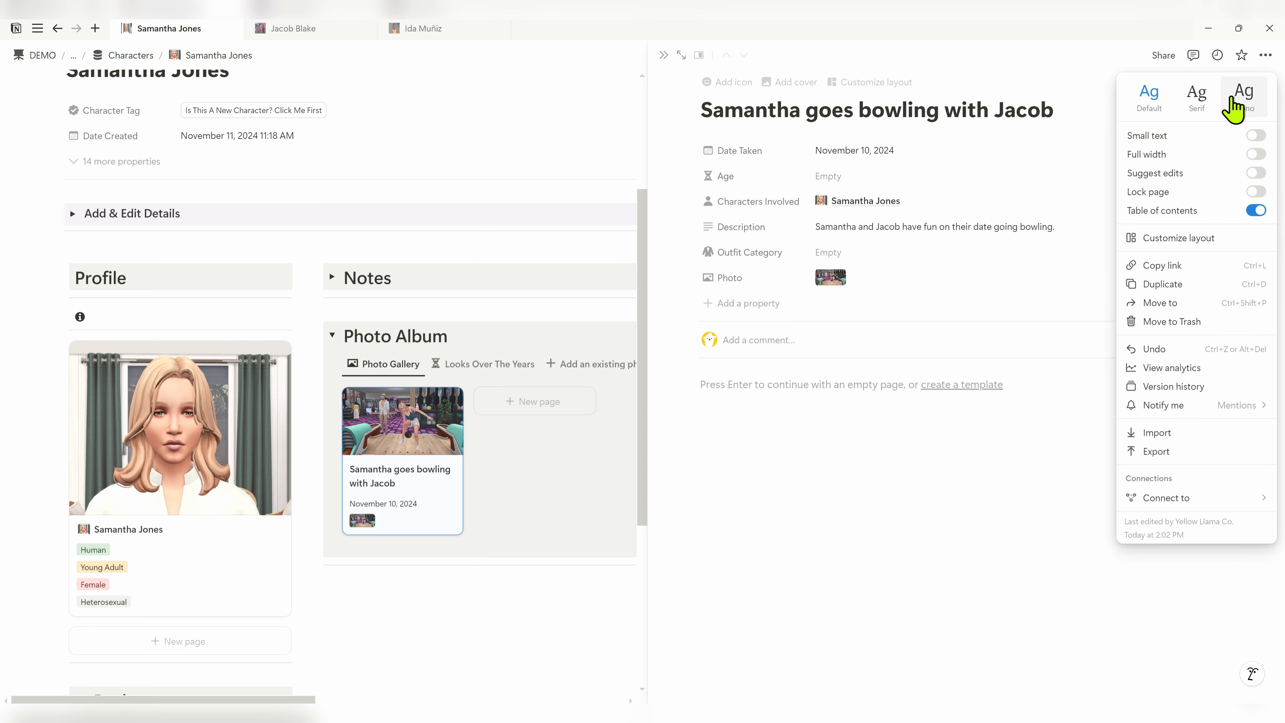
{"action": "left_click", "coordinate": [1179, 238]}
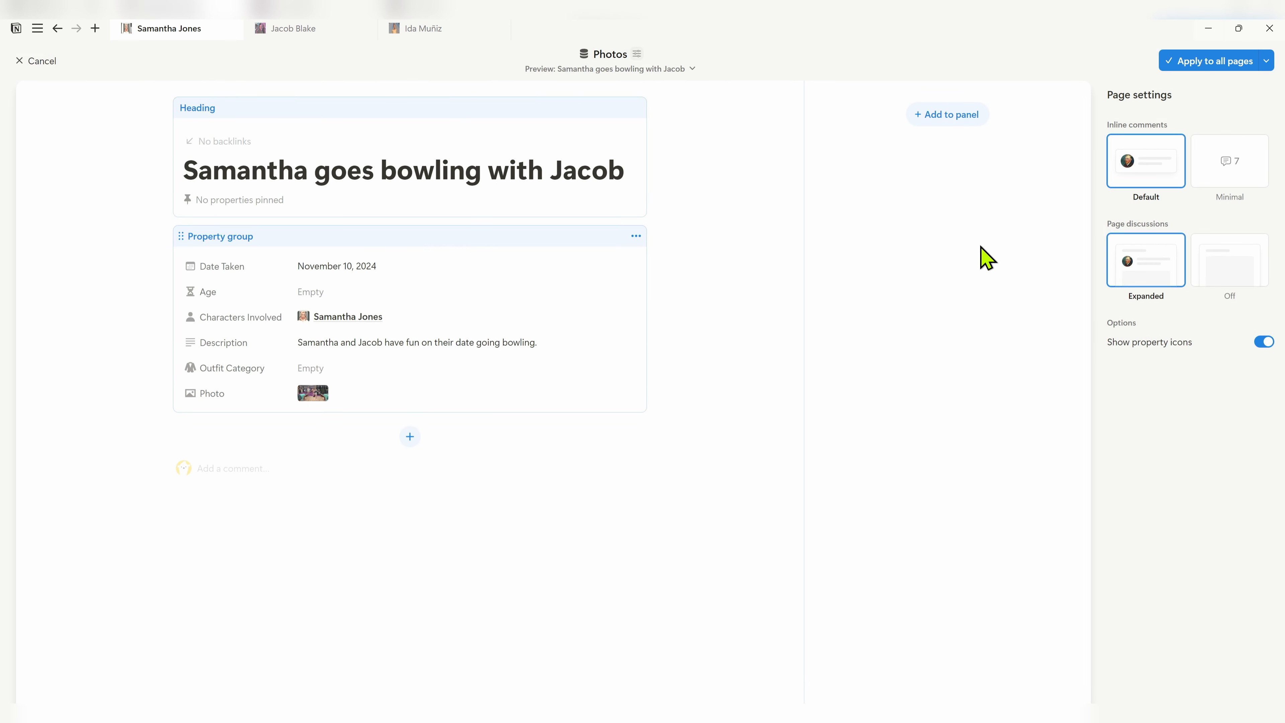
{"action": "left_click", "coordinate": [1232, 178]}
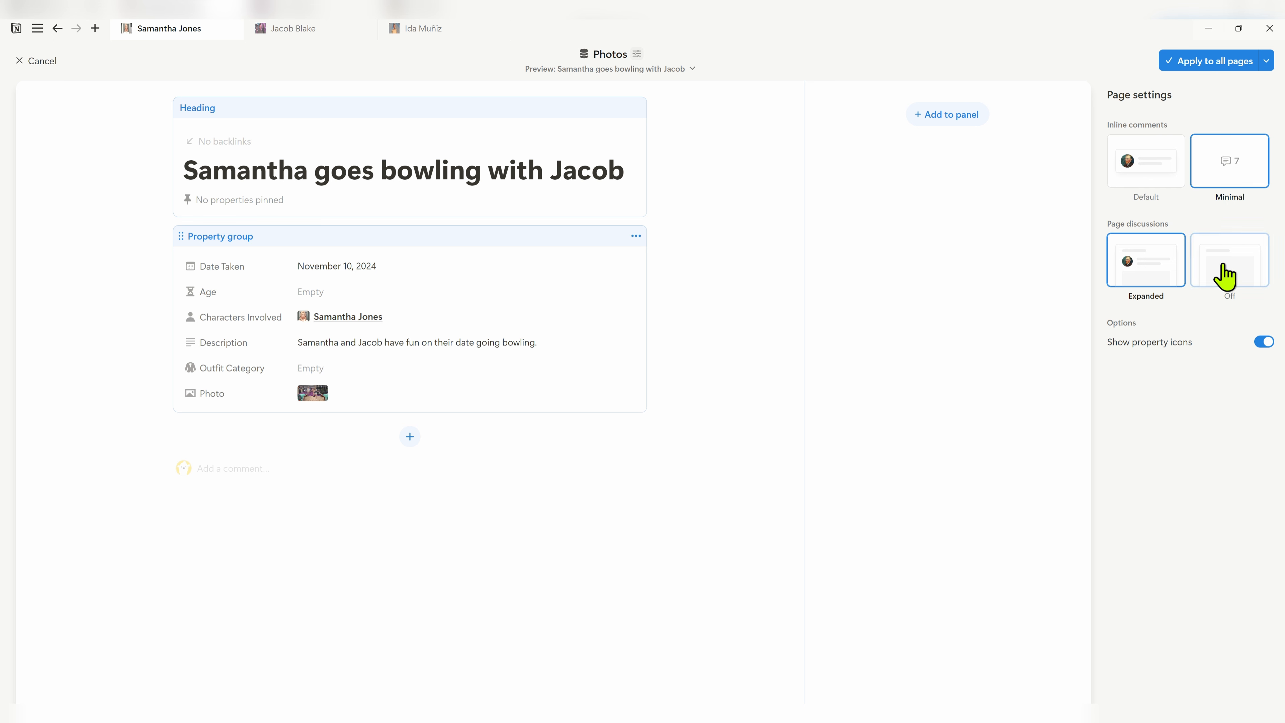
{"action": "left_click", "coordinate": [1210, 267]}
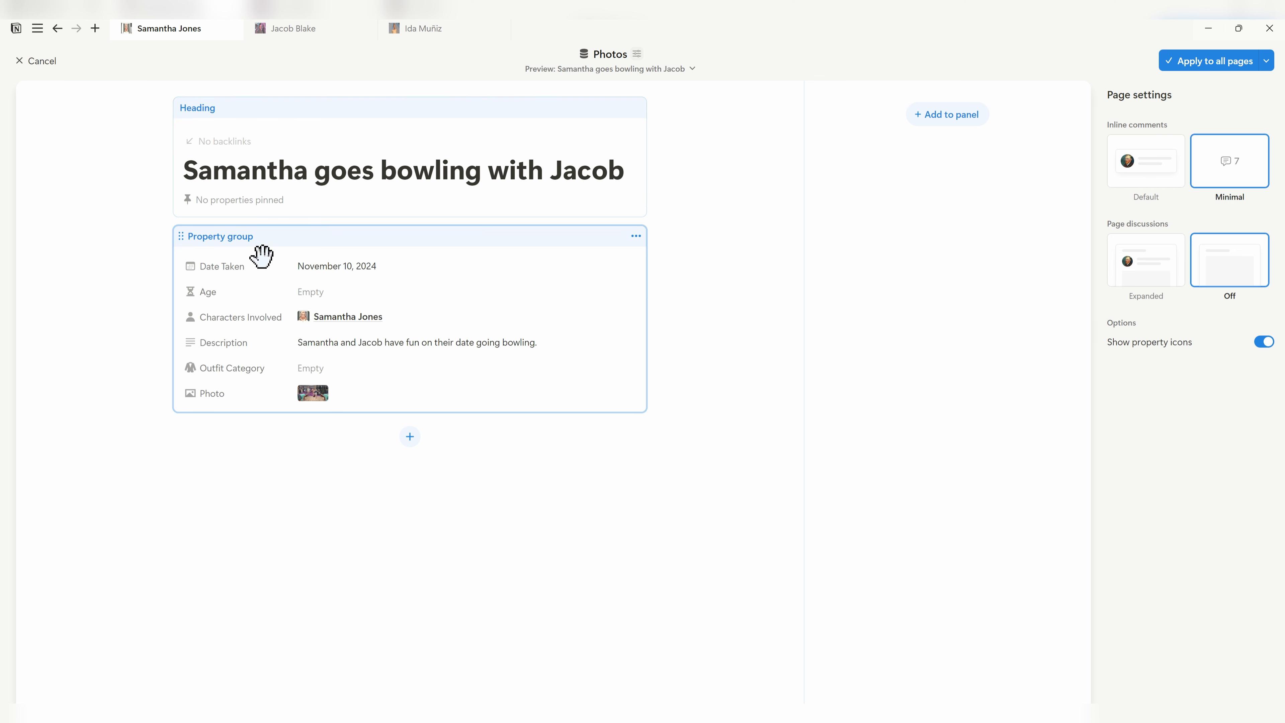
Pin the Date Taken and Characters Involved properties to the heading of the Photos layout
{"action": "left_click", "coordinate": [243, 210]}
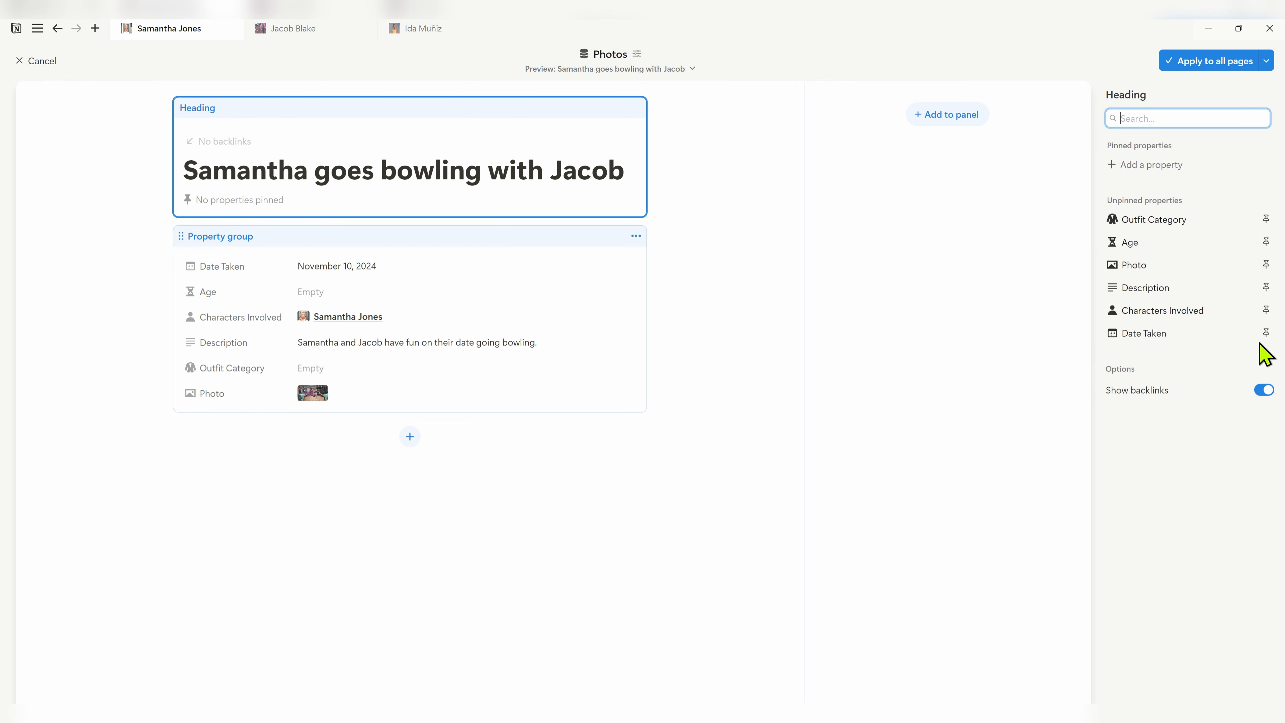
{"action": "left_click", "coordinate": [1266, 332]}
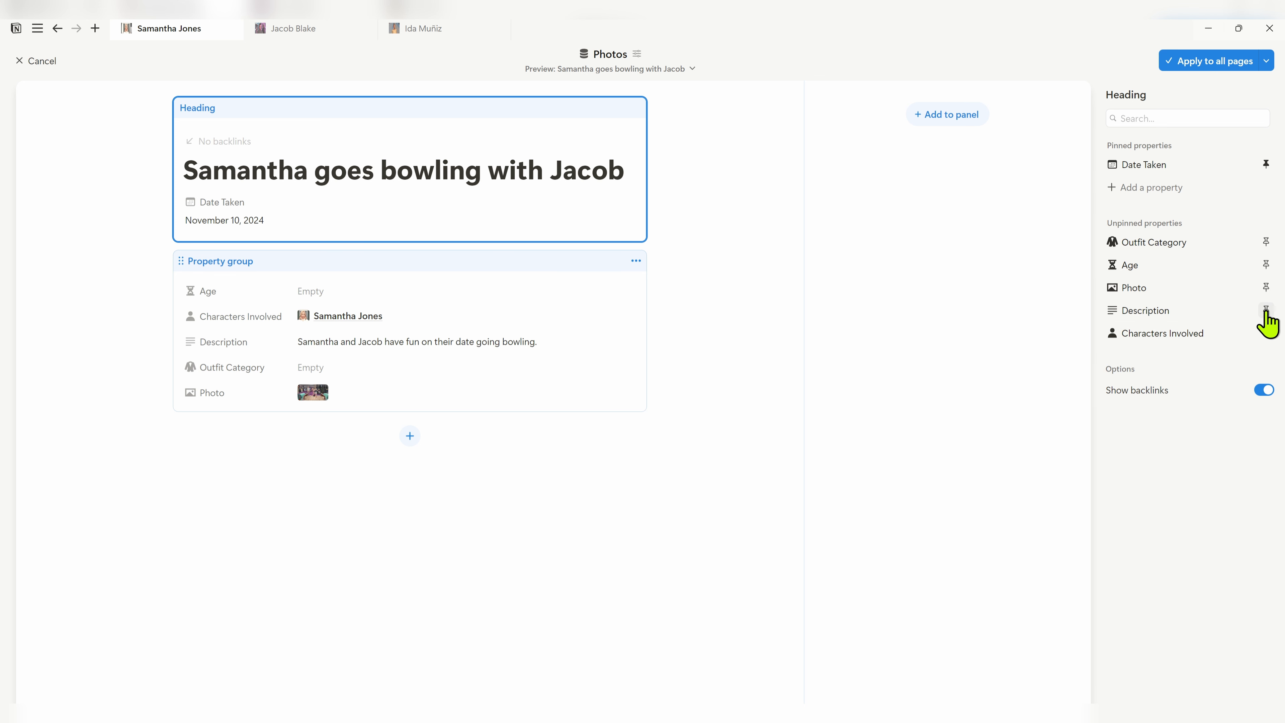
{"action": "left_click", "coordinate": [1265, 333]}
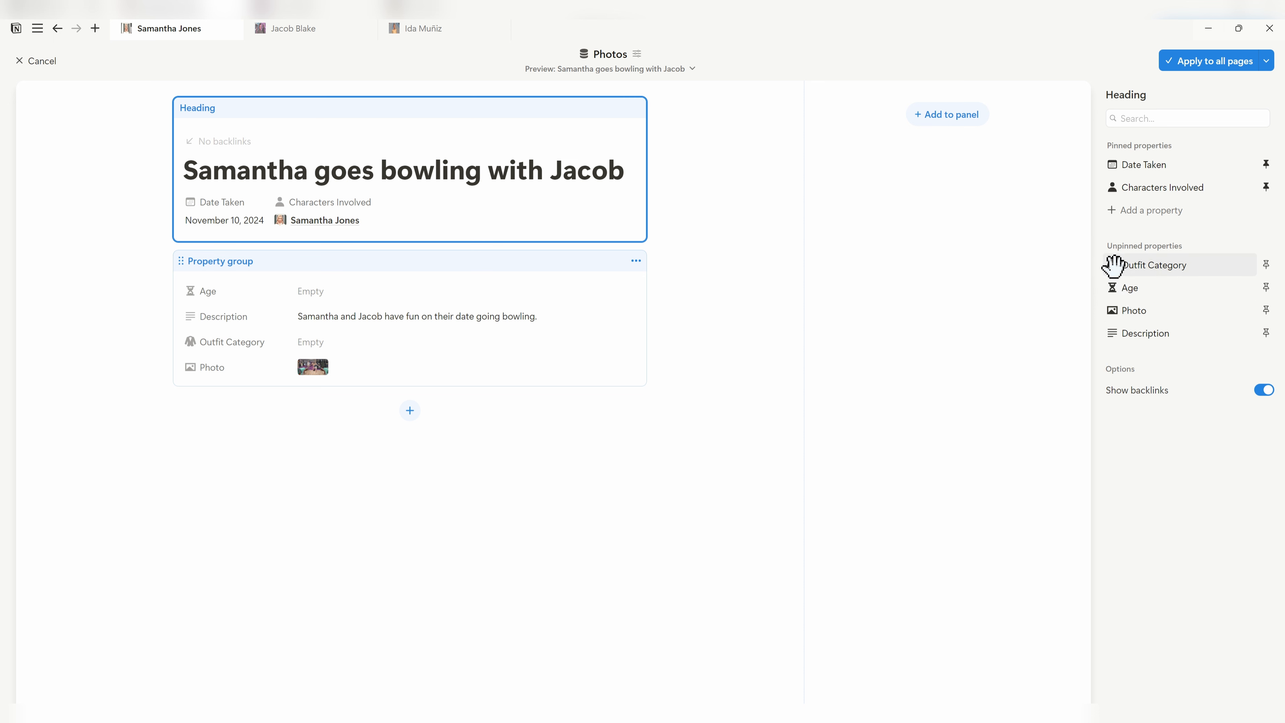
Reorder the property group to Photo, Description, Age, Outfit Category and apply the layout to all Photos pages
{"action": "left_click", "coordinate": [525, 299]}
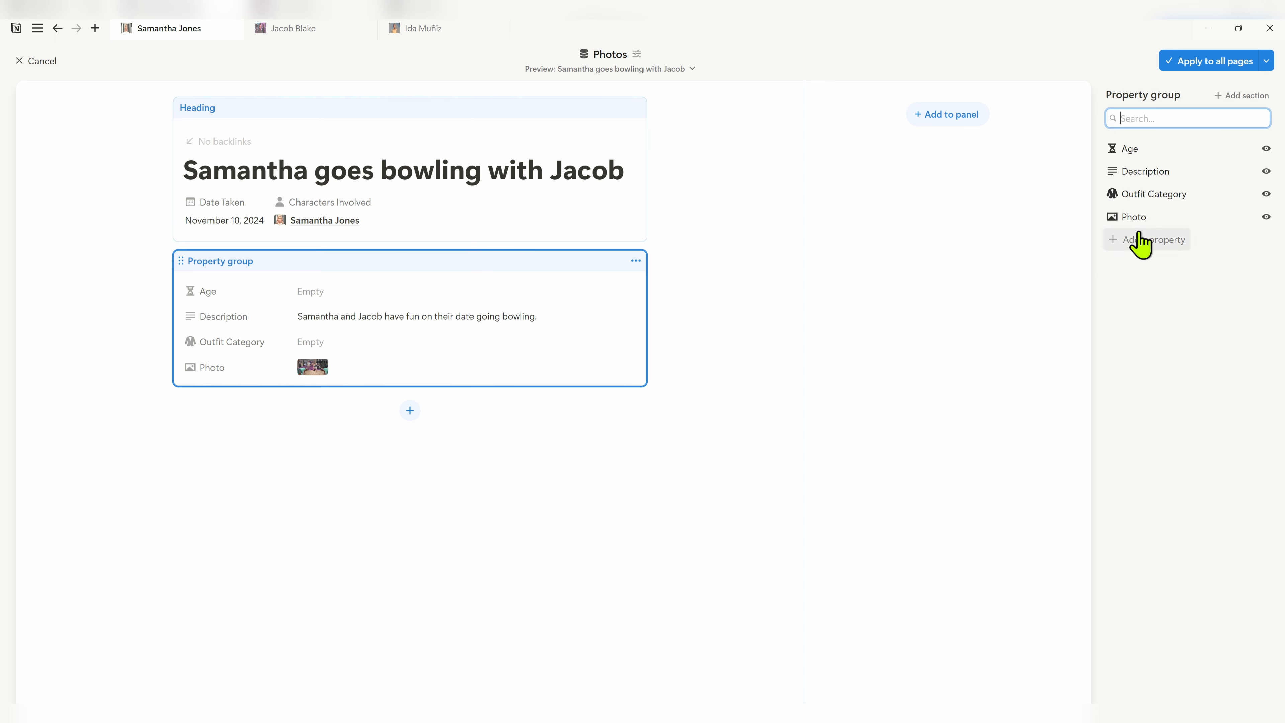
{"action": "mouse_move", "coordinate": [1114, 192]}
{"action": "left_mouse_down"}
{"action": "mouse_move", "coordinate": [1113, 225]}
{"action": "mouse_move", "coordinate": [1113, 157]}
{"action": "mouse_move", "coordinate": [1121, 207]}
{"action": "mouse_move", "coordinate": [1116, 175]}
{"action": "left_mouse_up"}
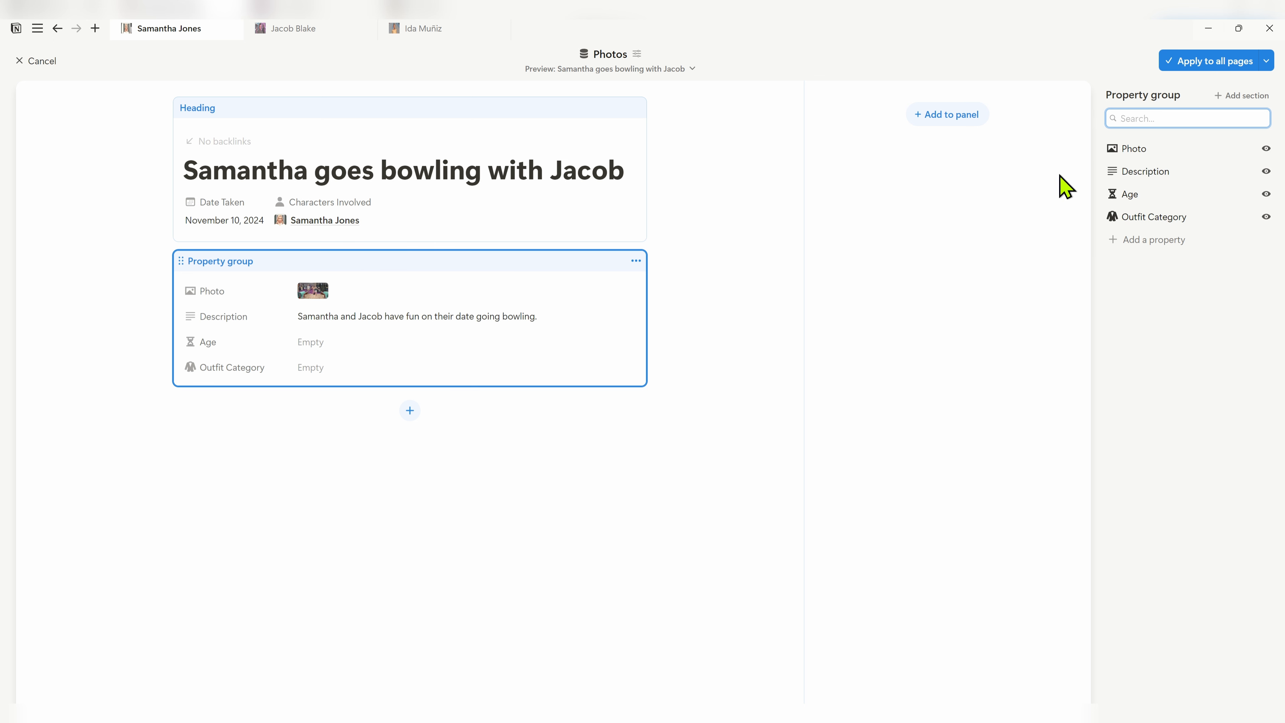
{"action": "left_click", "coordinate": [1213, 62]}
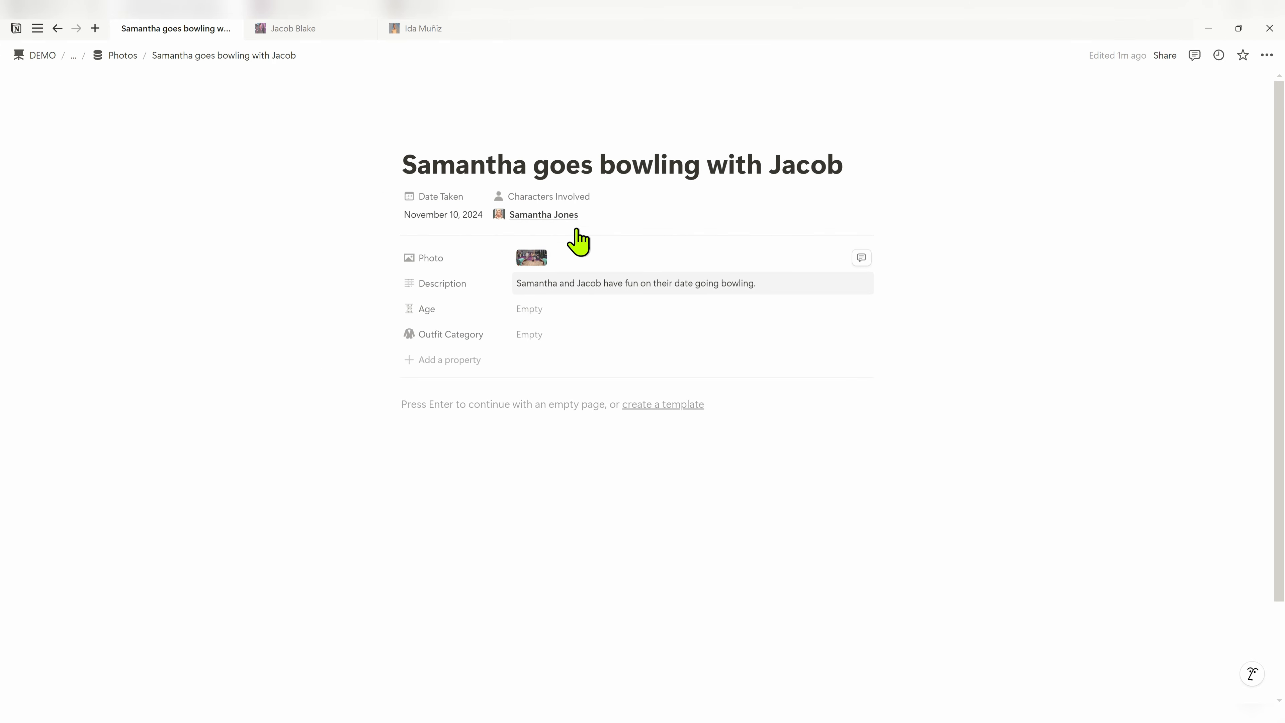
Return to the character's profile and view the bowling photo from the Photo Gallery card at full size, closing it again
{"action": "left_click", "coordinate": [56, 29]}
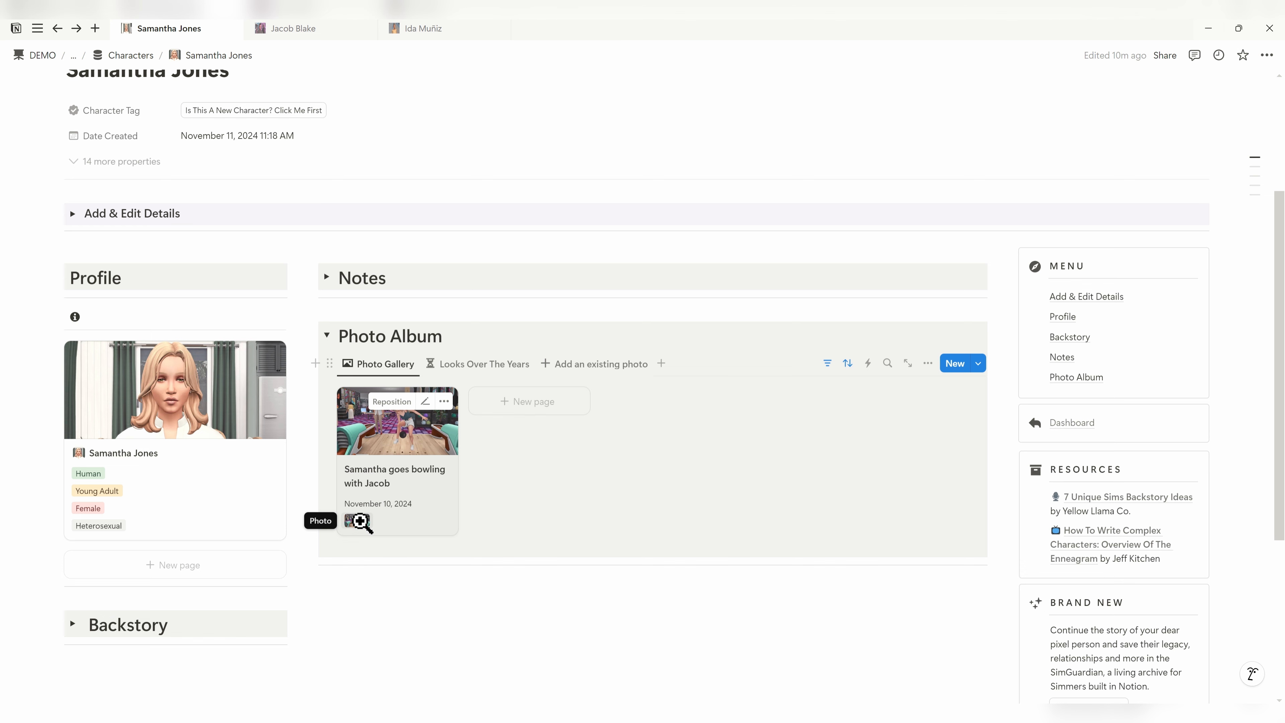
{"action": "left_click", "coordinate": [360, 521]}
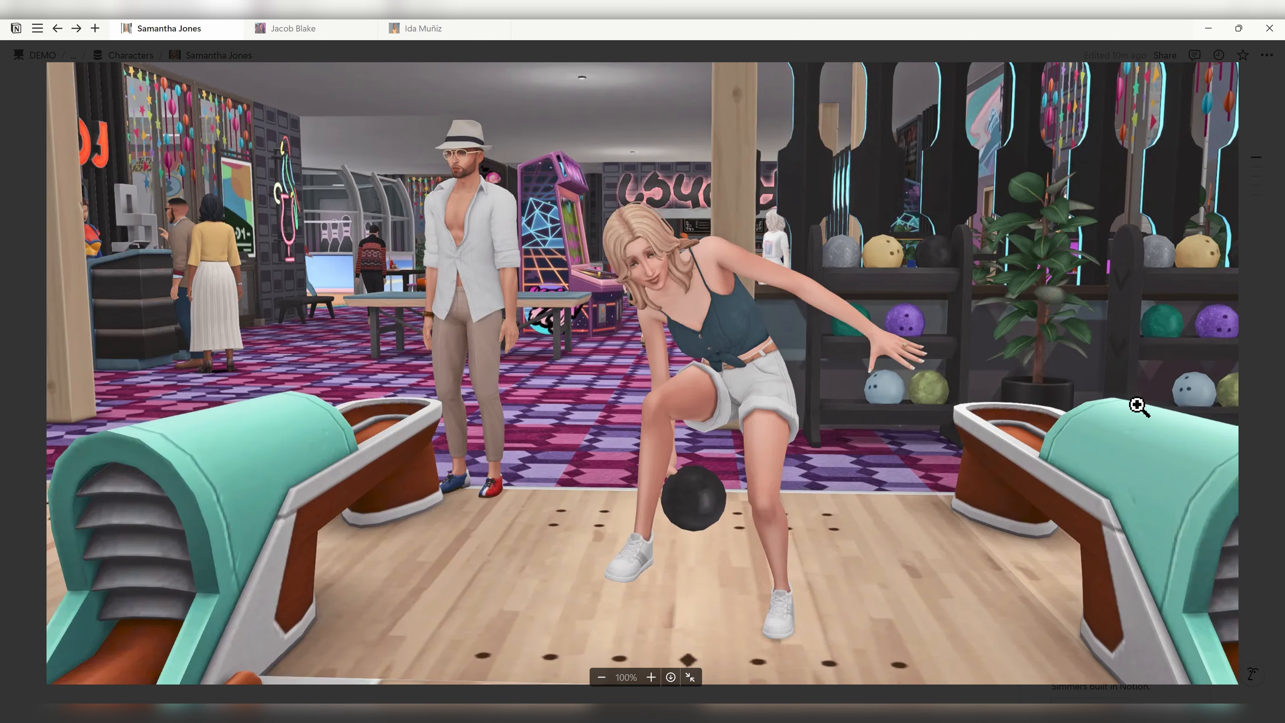
{"action": "key", "text": "Escape"}
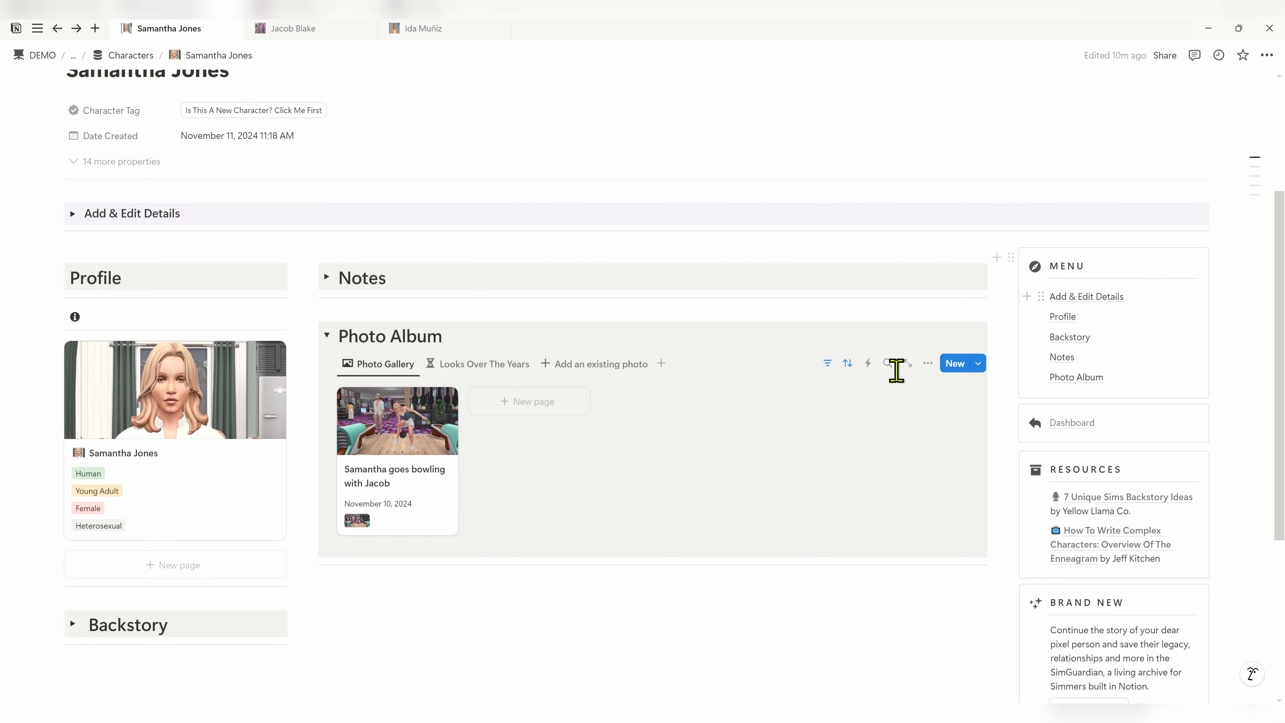
Search the Photo Gallery for "bowling" and for "kitchen", and clear the search
{"action": "left_click", "coordinate": [888, 364]}
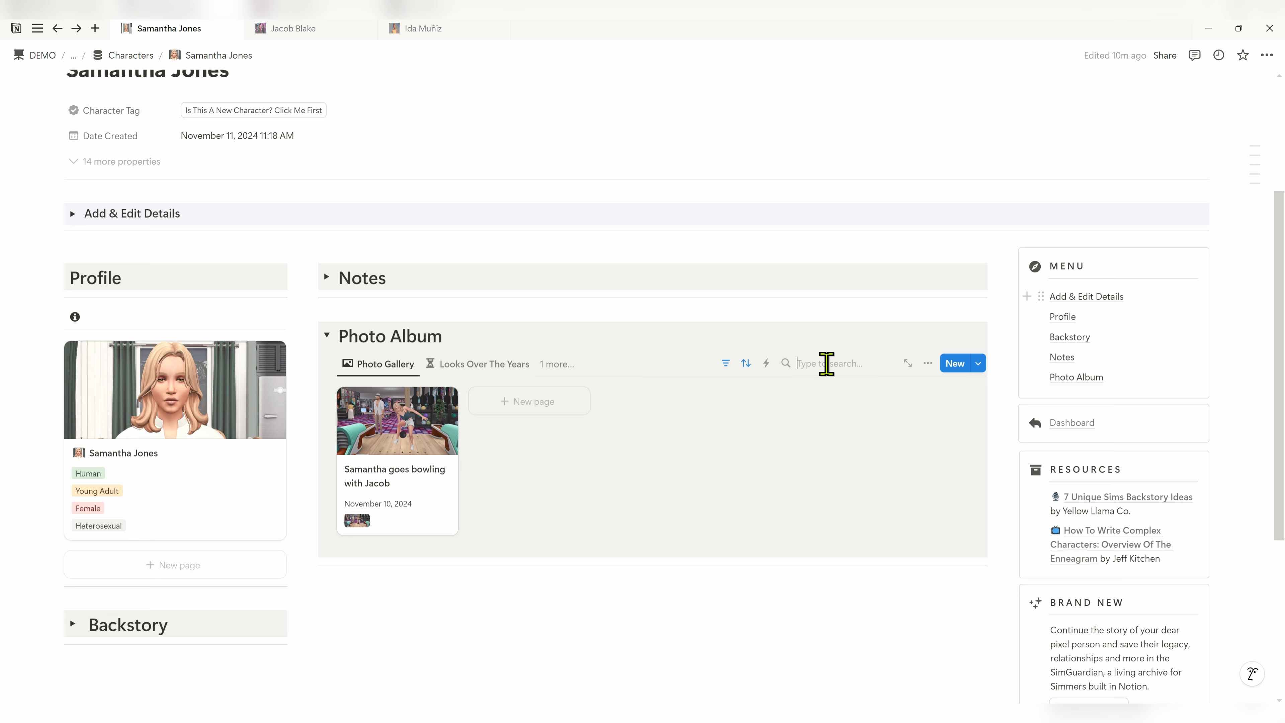
{"action": "type", "text": "bowlin"}
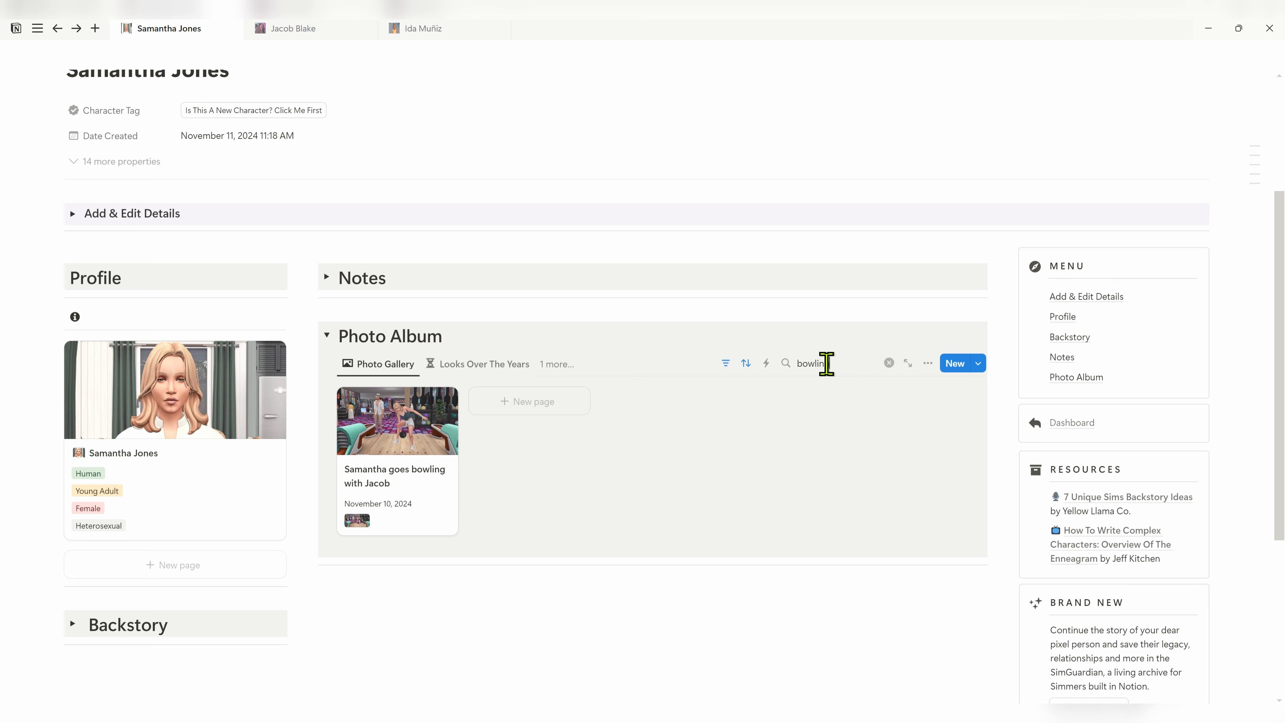
{"action": "type", "text": "g"}
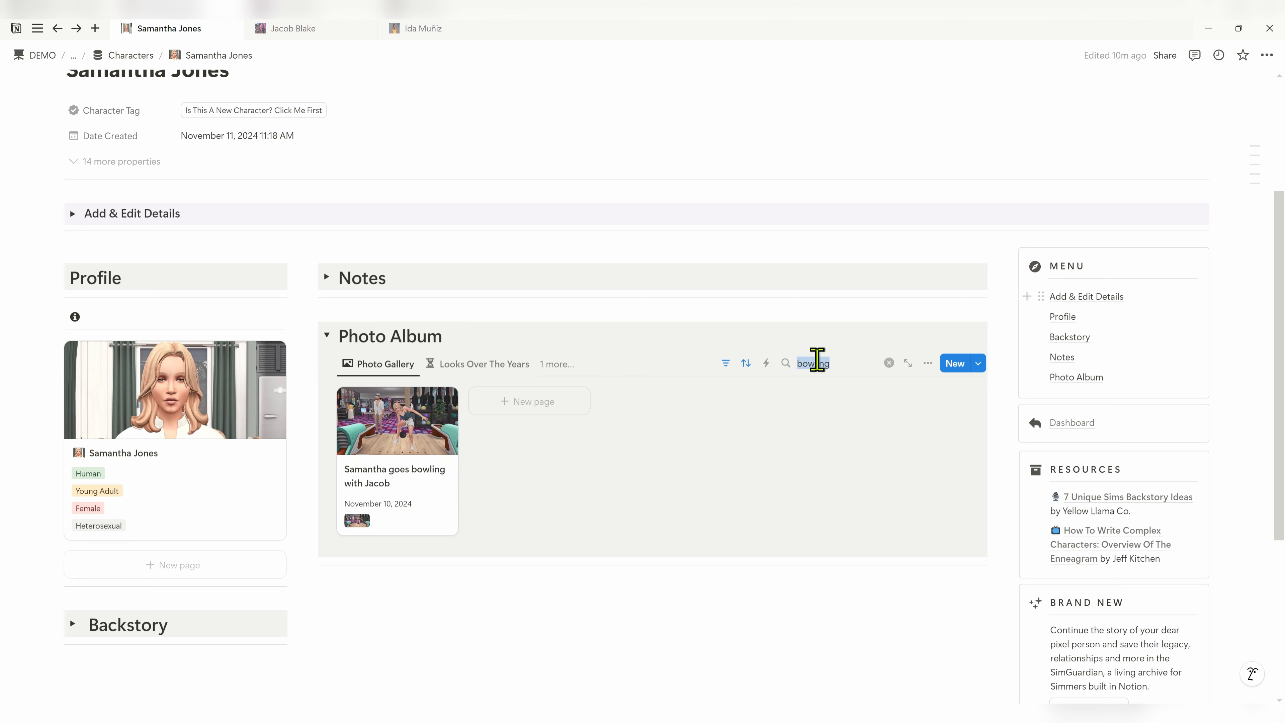
{"action": "type", "text": "kitchen"}
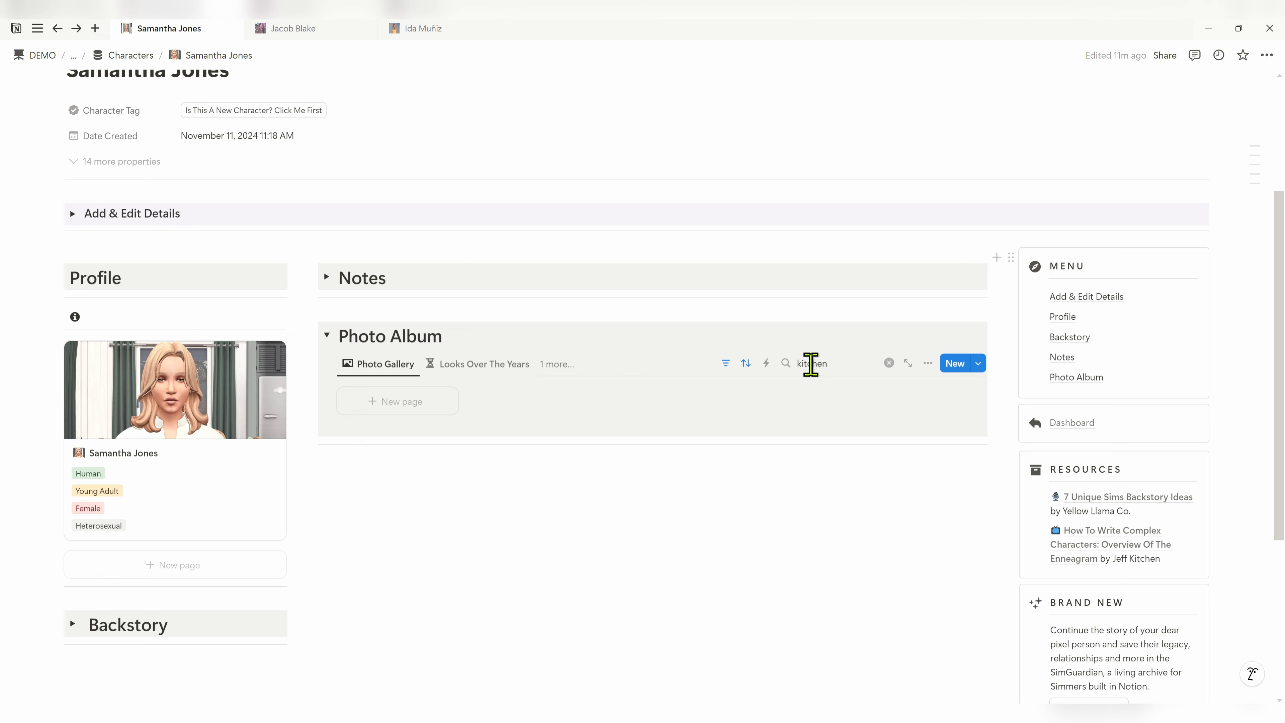
{"action": "key", "text": "BackSpace"}
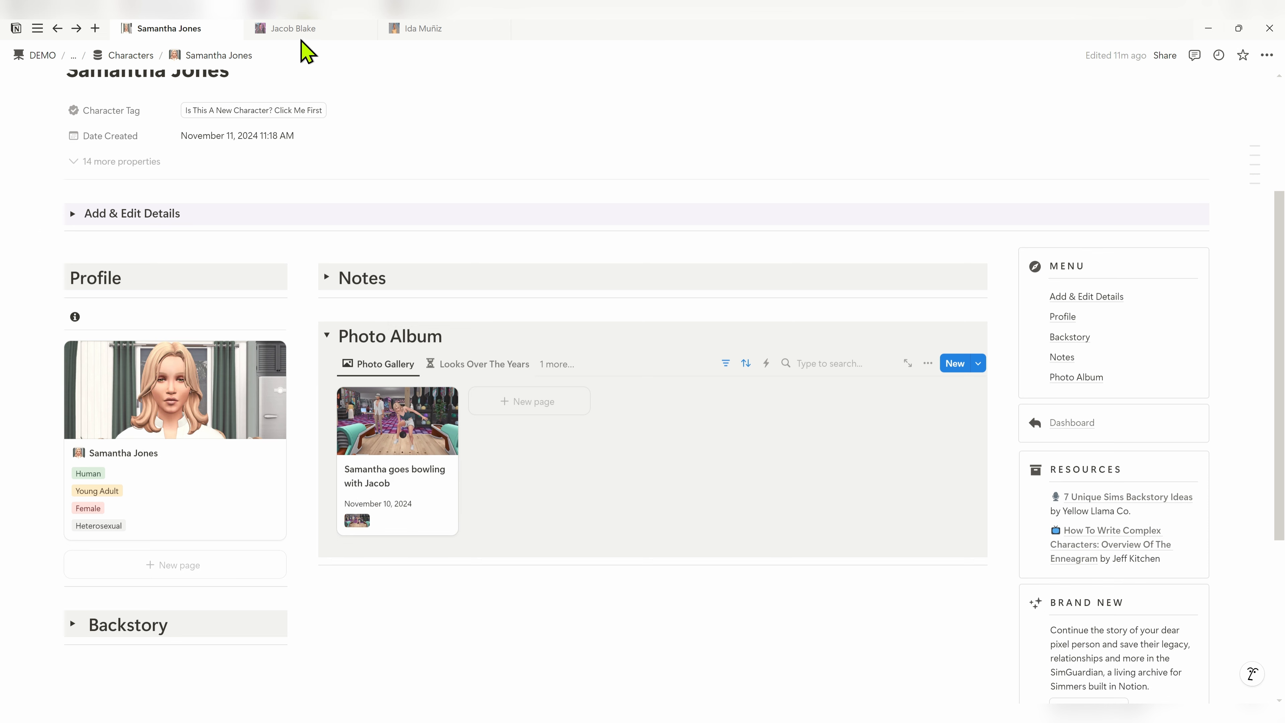
On the male character's profile, show the Photo Album's Add an existing photo view and inspect the linkable photos under Associated Photos without linking any
{"action": "left_click", "coordinate": [298, 29]}
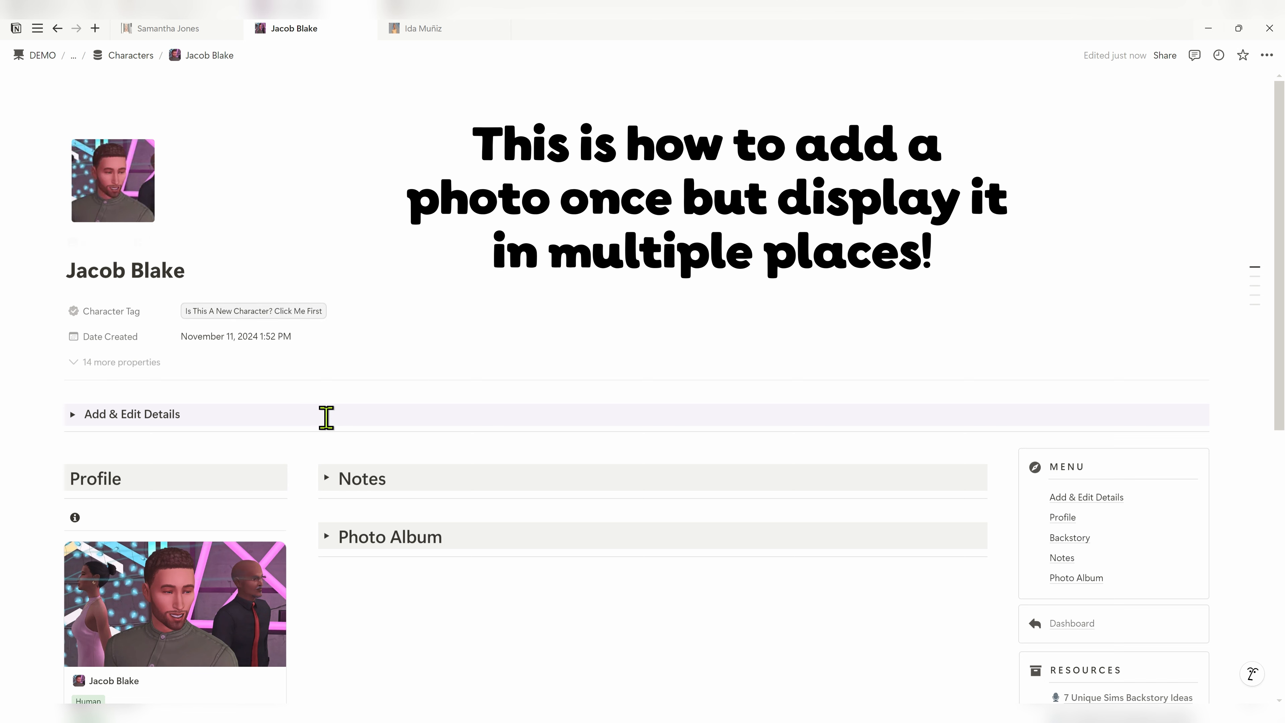
{"action": "left_click", "coordinate": [328, 535]}
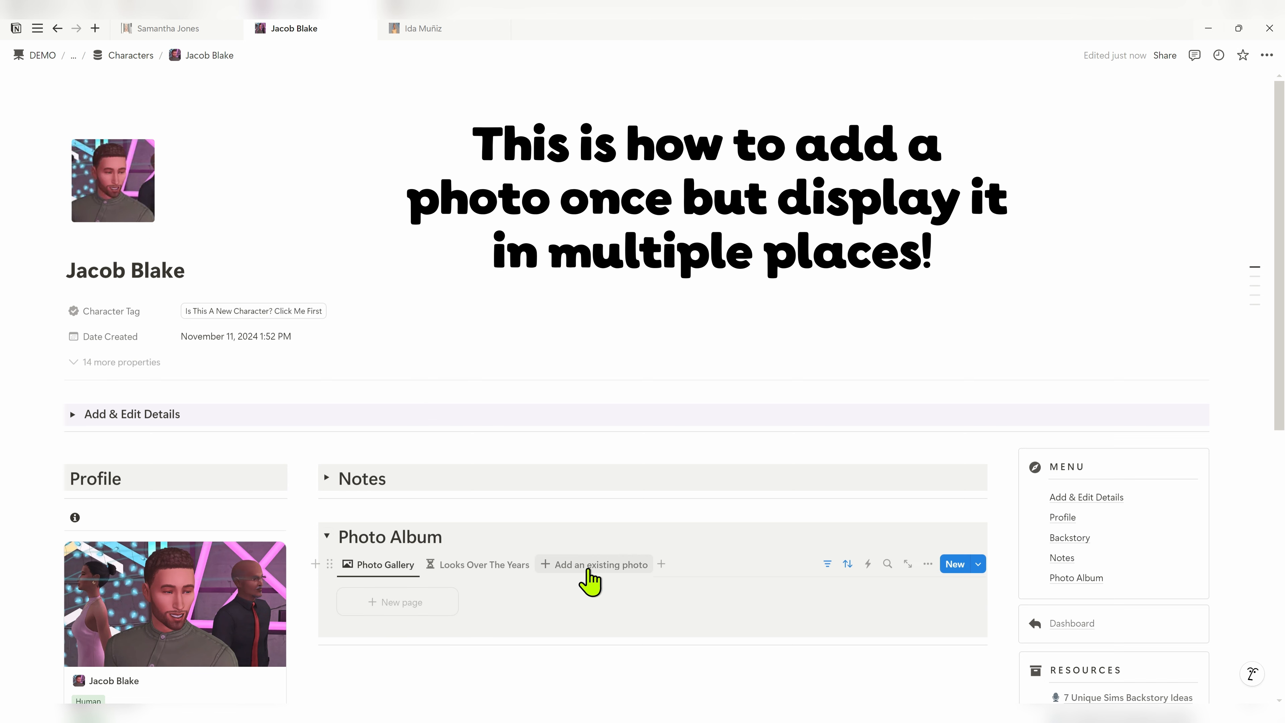
{"action": "left_click", "coordinate": [589, 565]}
{"action": "scroll", "coordinate": [572, 507], "scroll_direction": "down", "scroll_amount": 1}
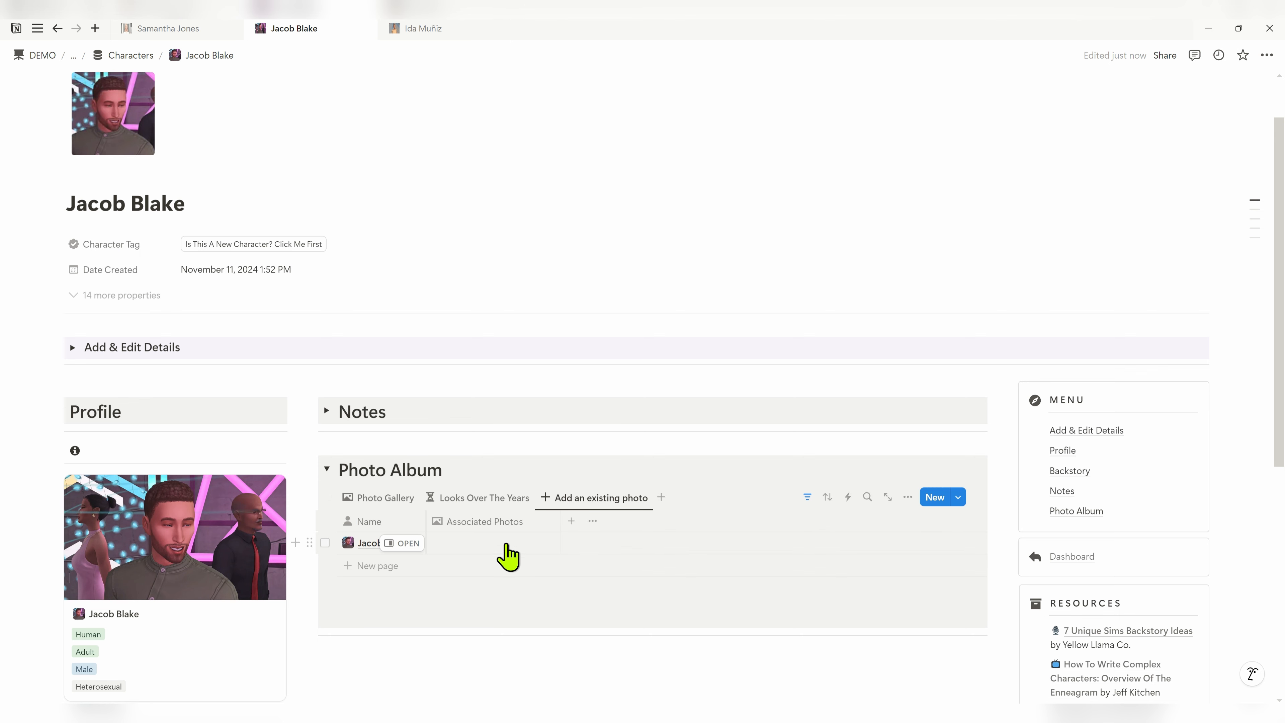
{"action": "left_click", "coordinate": [476, 543]}
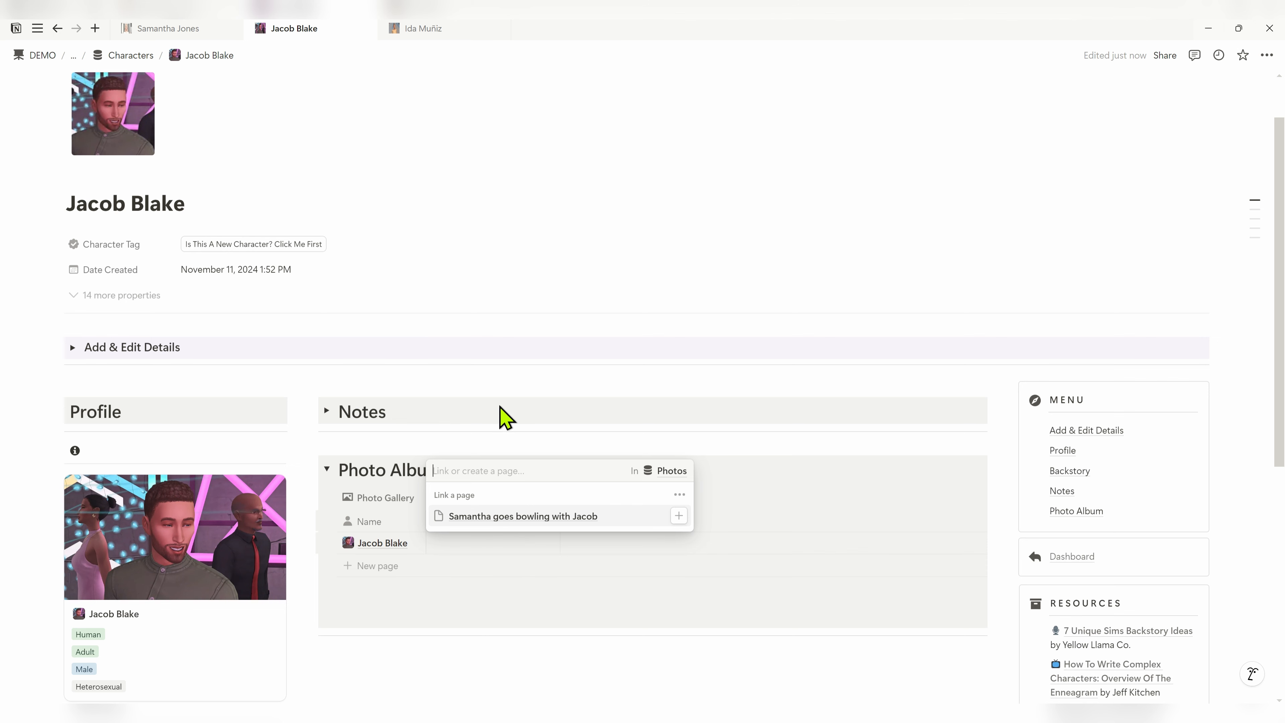
{"action": "key", "text": "Escape"}
Link the male character to the bowling photo's Characters Involved property from the first character's Photo Gallery and close the photo page
{"action": "left_click", "coordinate": [168, 28]}
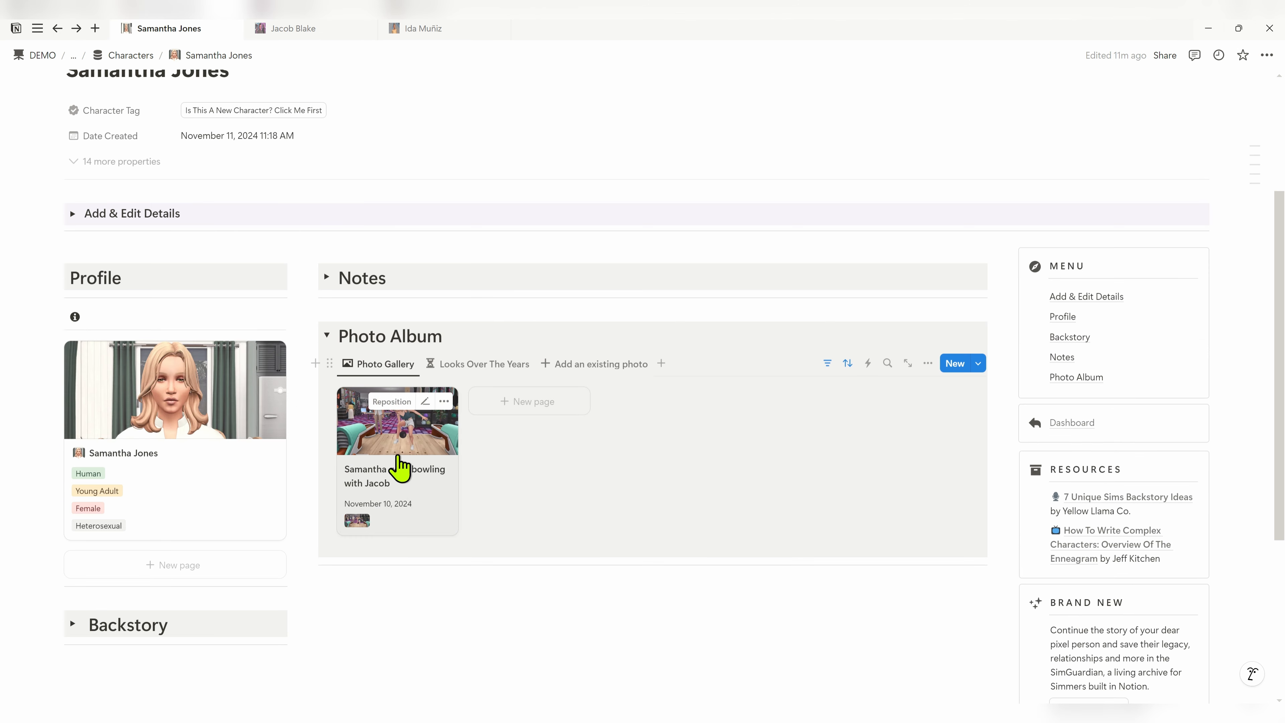
{"action": "left_click", "coordinate": [440, 468]}
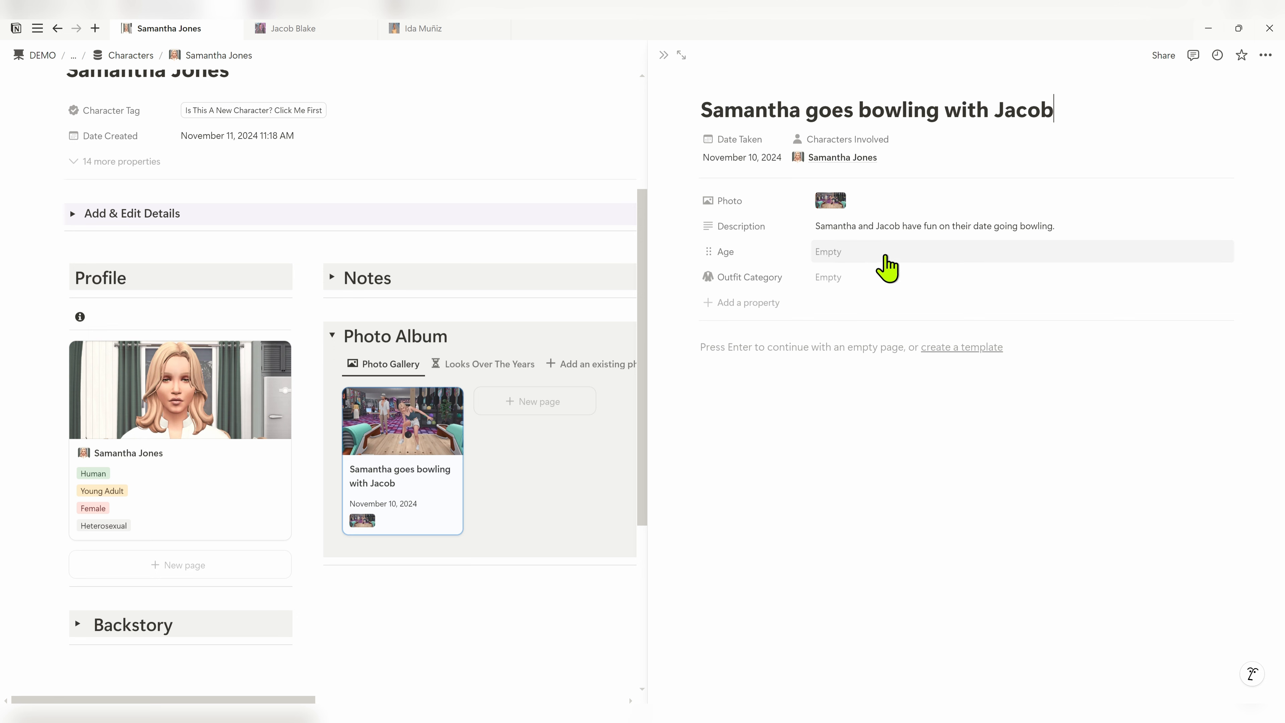
{"action": "left_click", "coordinate": [883, 159]}
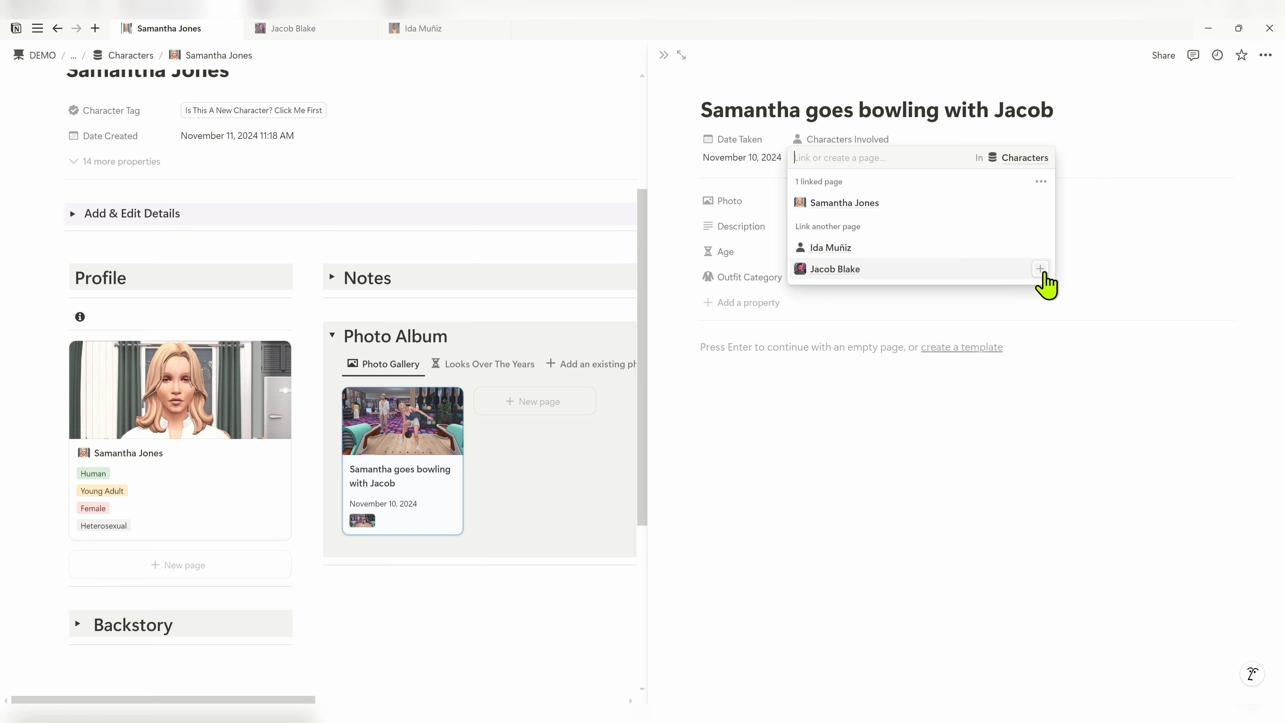
{"action": "left_click", "coordinate": [1040, 269]}
{"action": "left_click", "coordinate": [846, 484]}
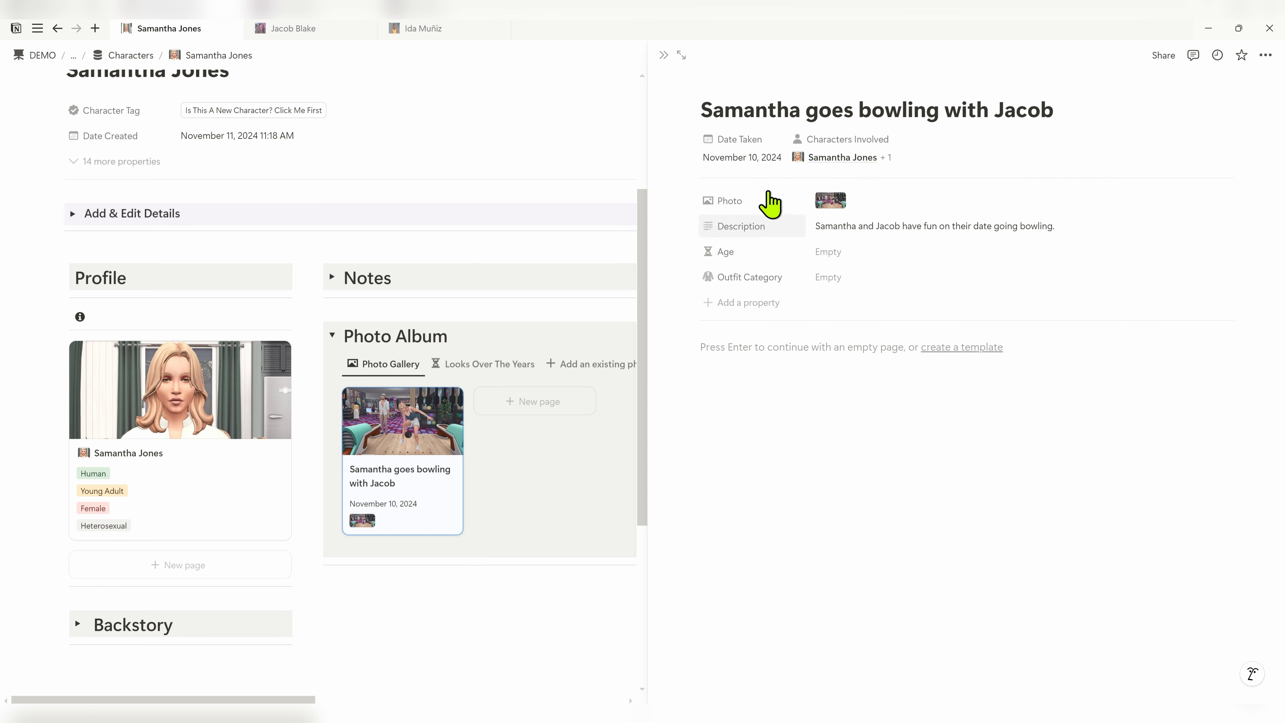
{"action": "left_click", "coordinate": [663, 55]}
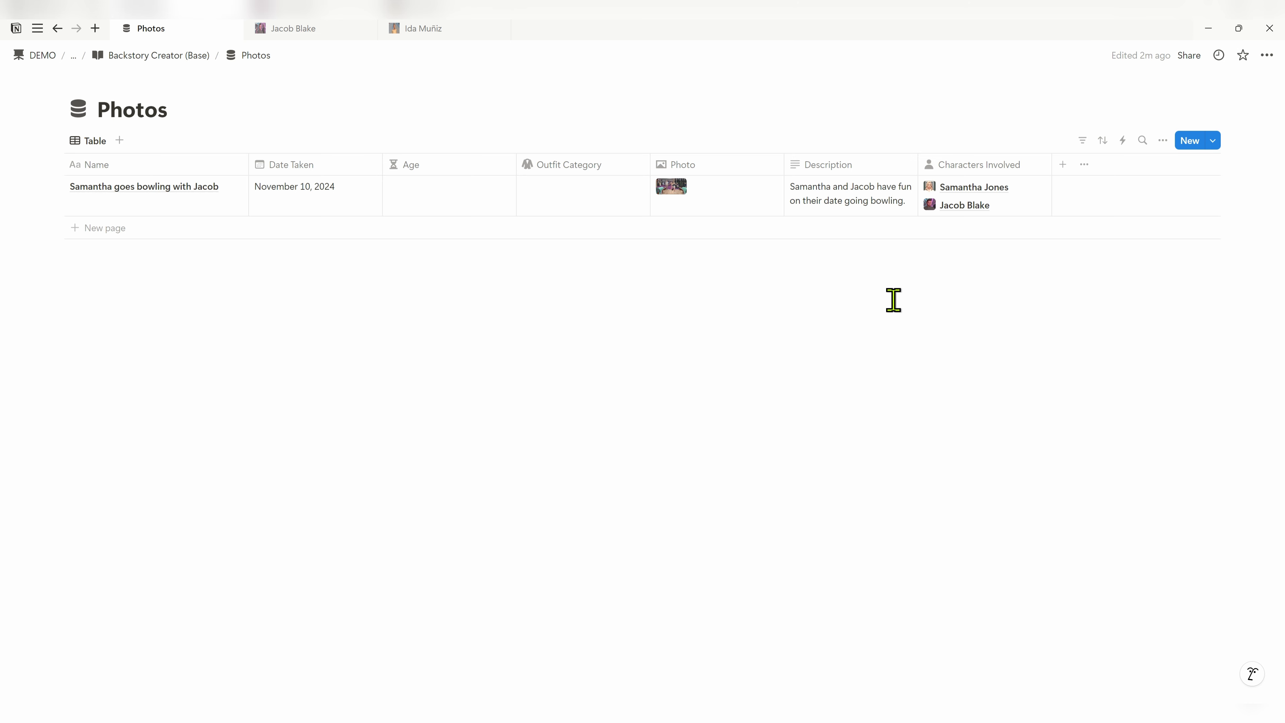
Create a new template in the Photos database titled "Template: Photo" with the picture icon
{"action": "left_click", "coordinate": [1217, 146]}
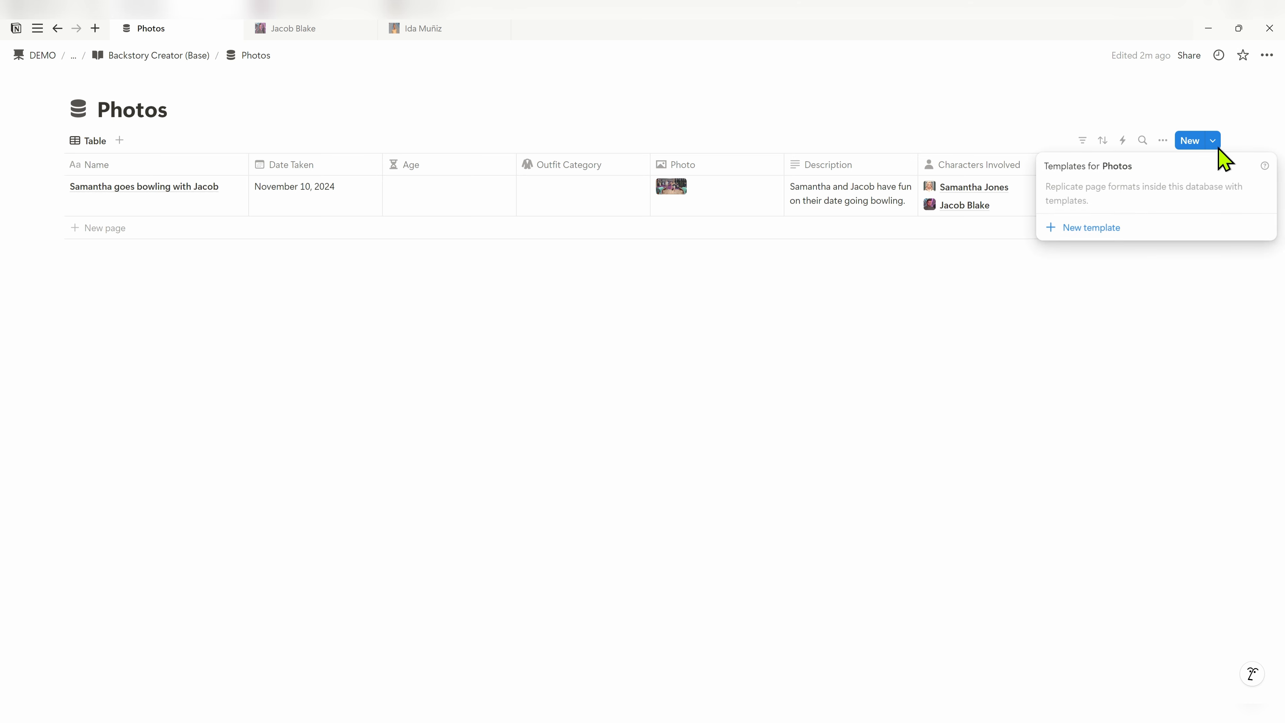
{"action": "left_click", "coordinate": [1101, 245]}
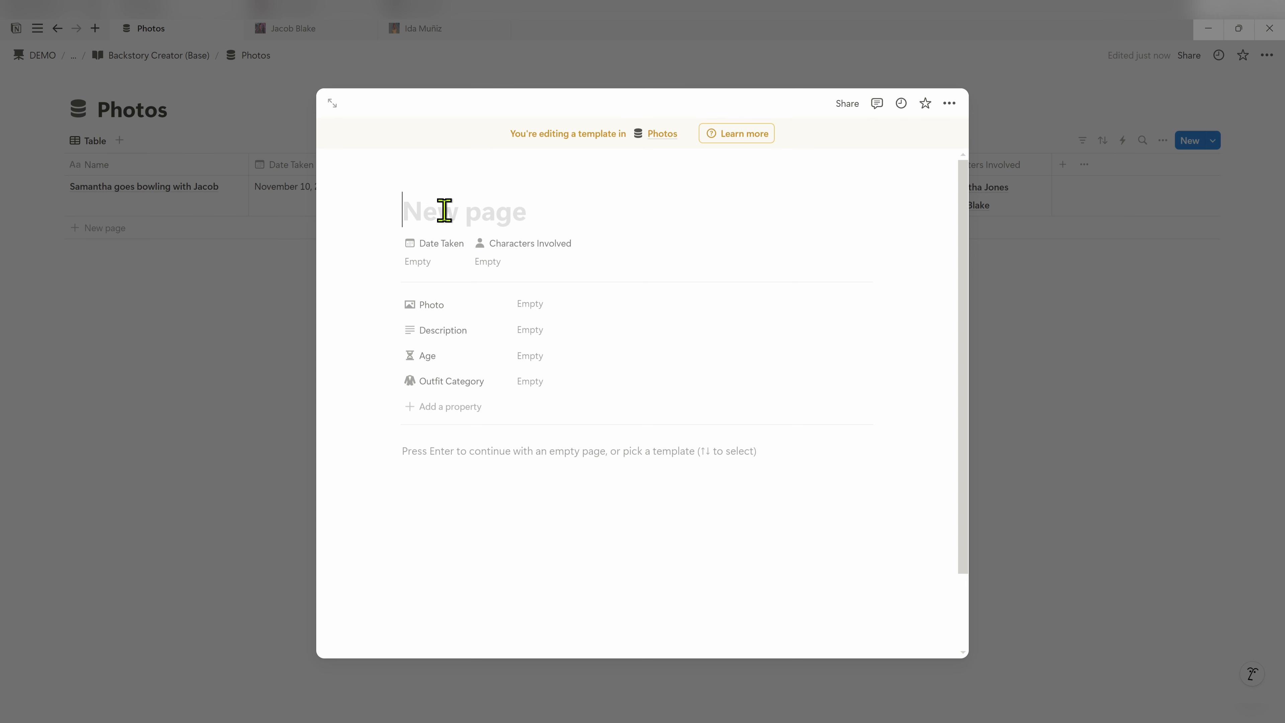
{"action": "type", "text": "Template: photo"}
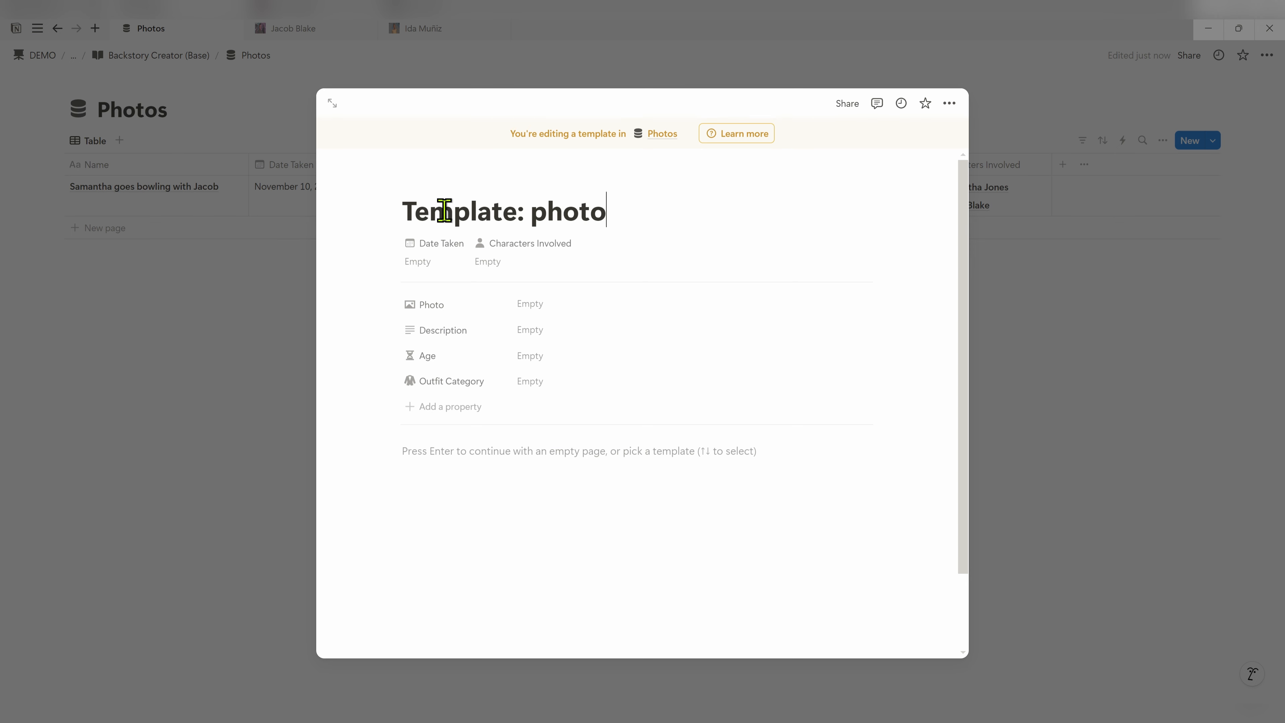
{"action": "key", "text": "BackSpace"}
{"action": "type", "text": "P"}
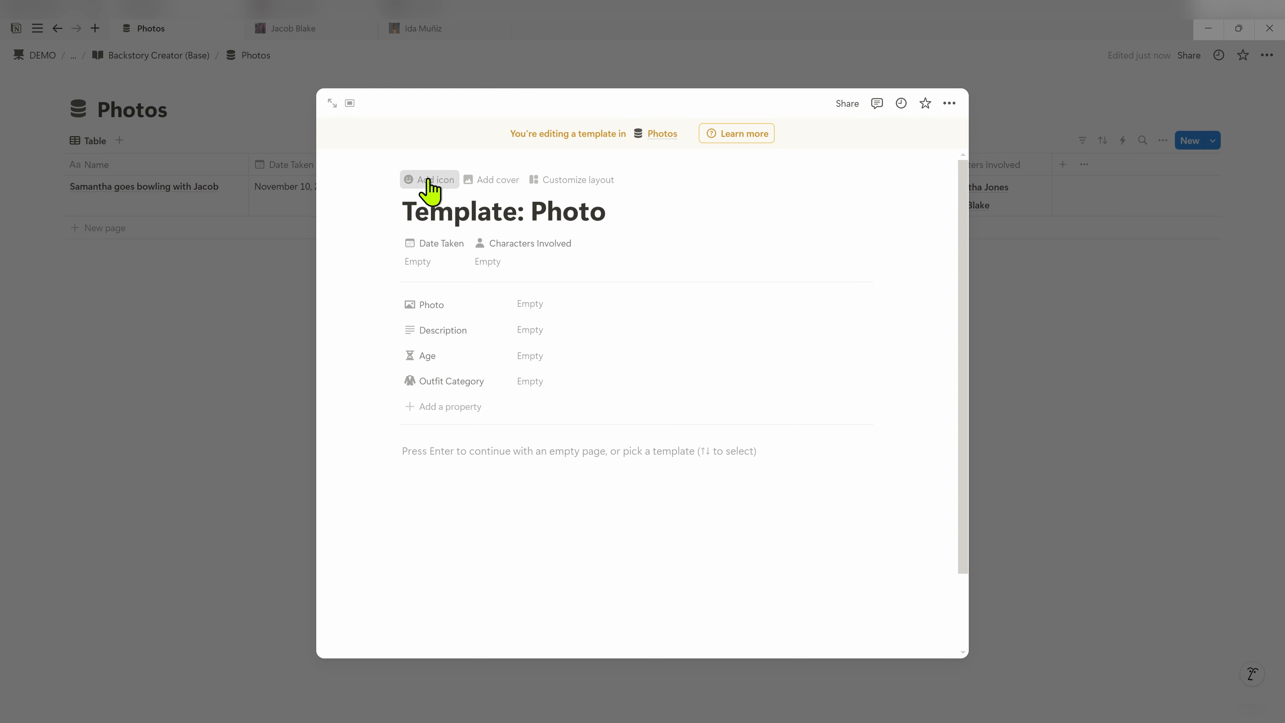
{"action": "left_click", "coordinate": [431, 181]}
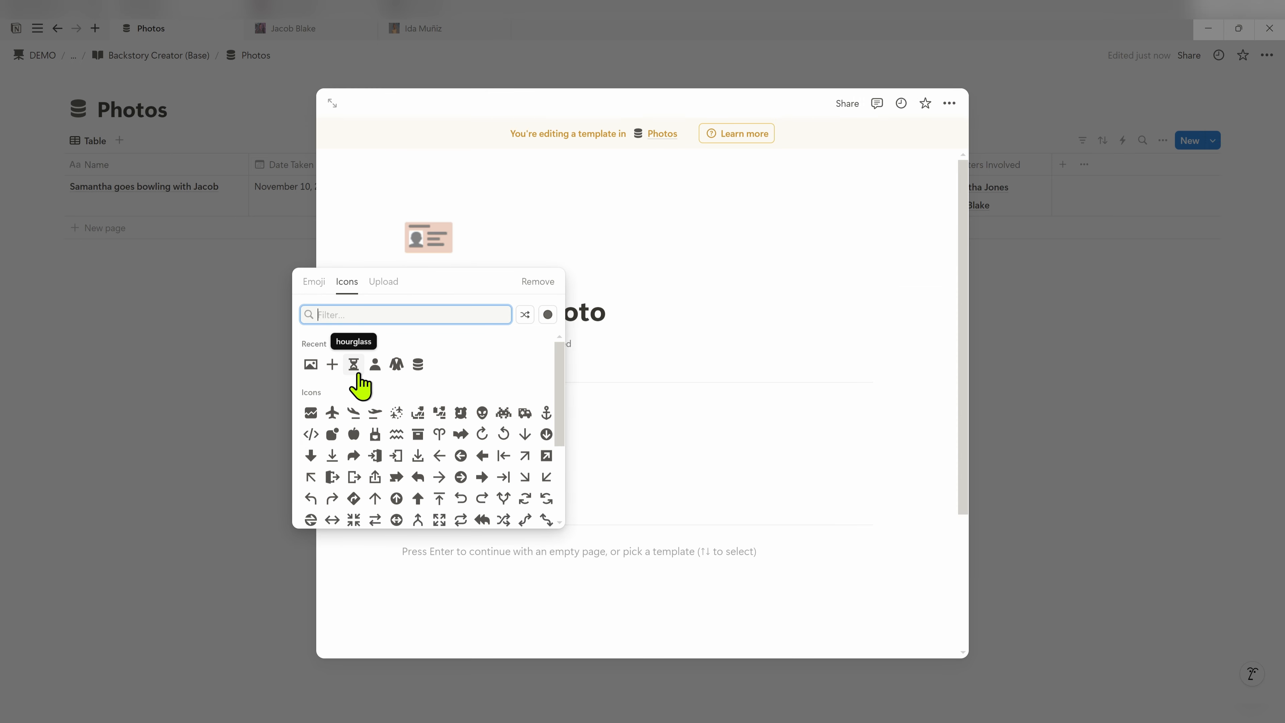
{"action": "left_click", "coordinate": [307, 369]}
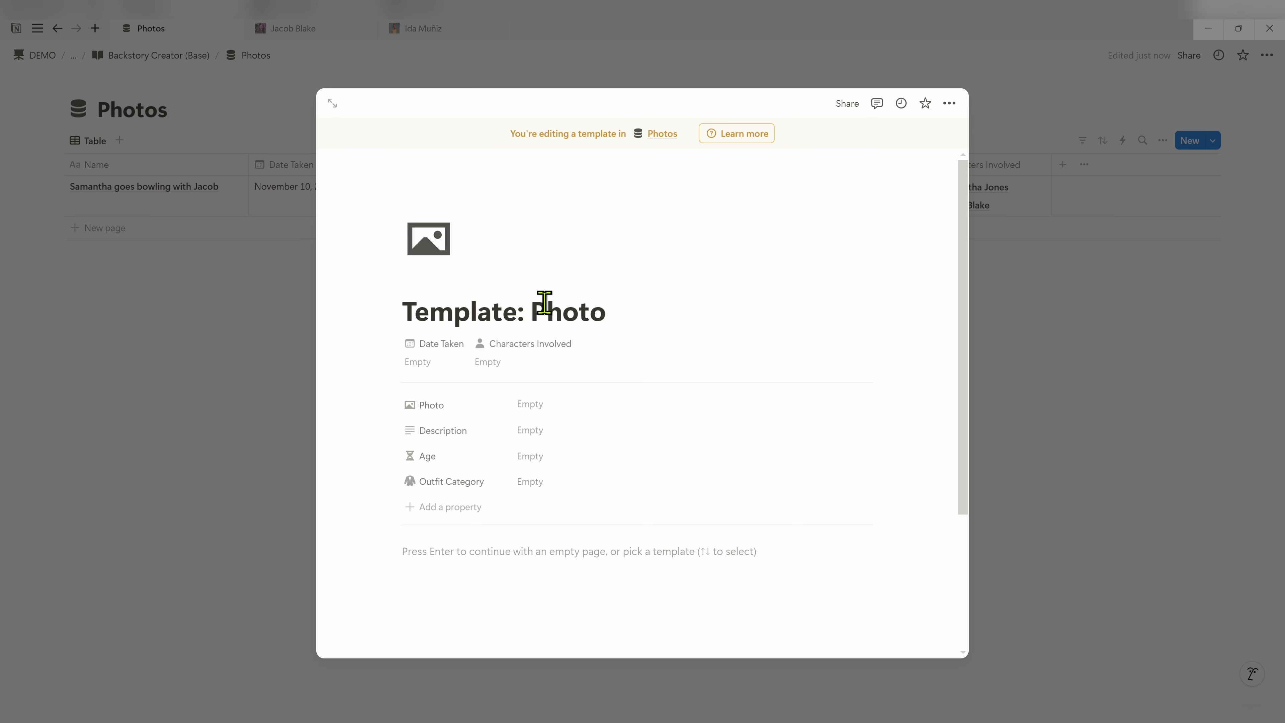
{"action": "left_click", "coordinate": [1087, 398]}
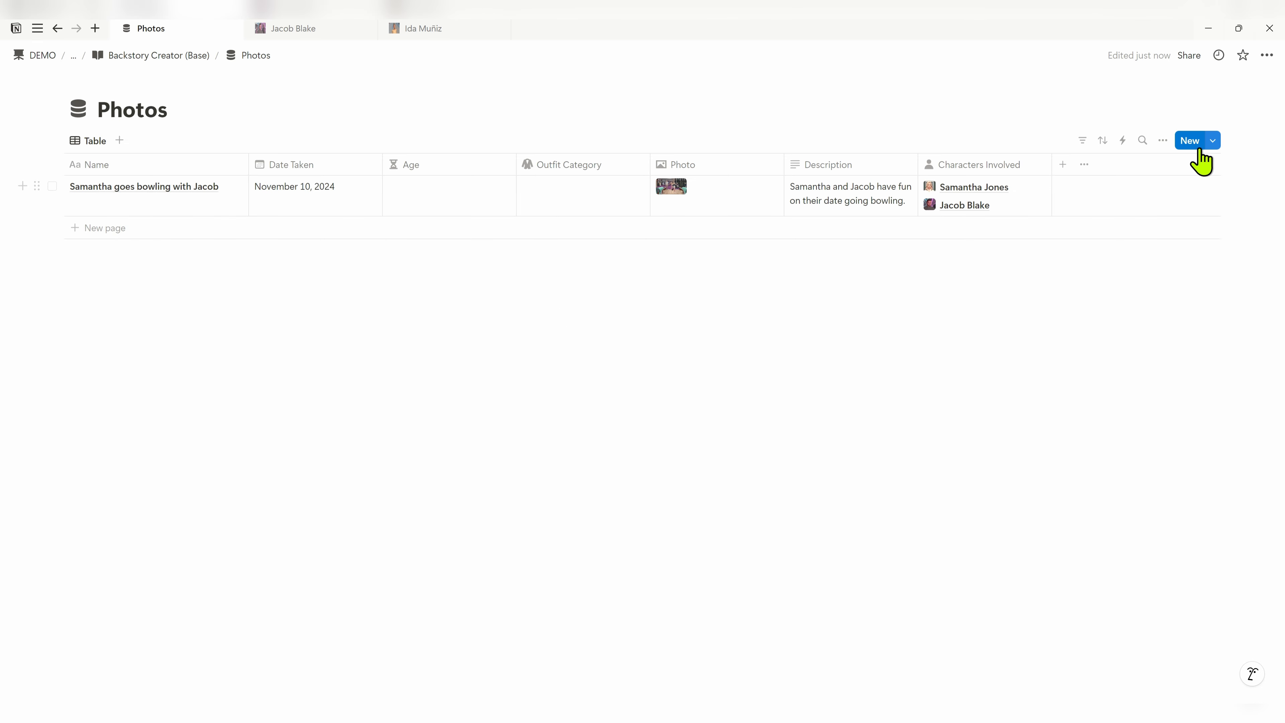
Set "Template: Photo" as the default template for all views in Photos
{"action": "left_click", "coordinate": [1215, 142]}
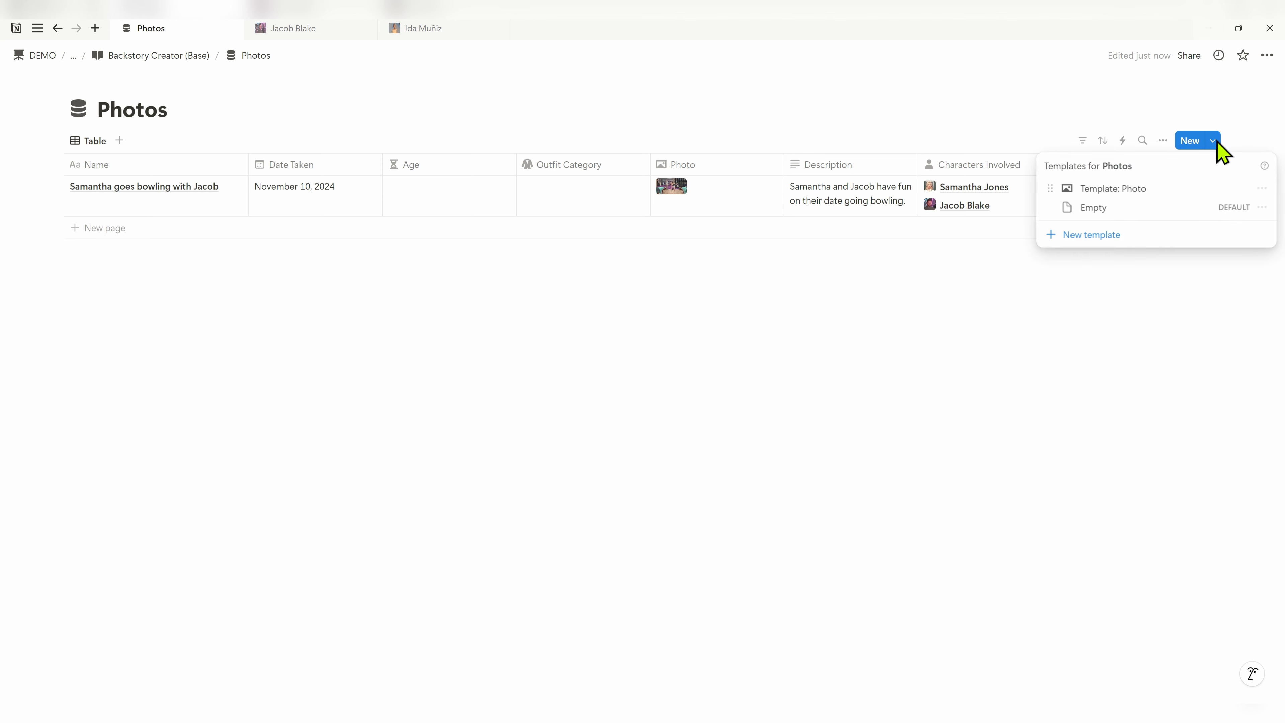
{"action": "left_click", "coordinate": [1262, 189]}
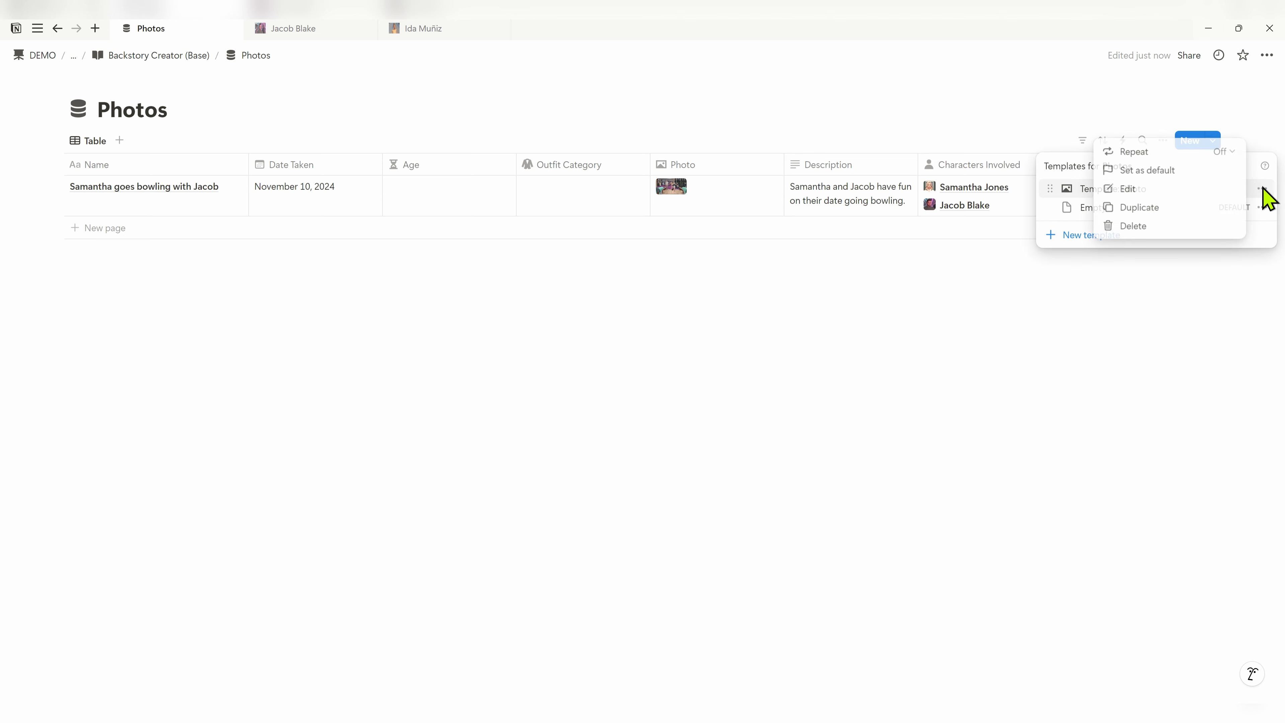
{"action": "left_click", "coordinate": [1145, 172]}
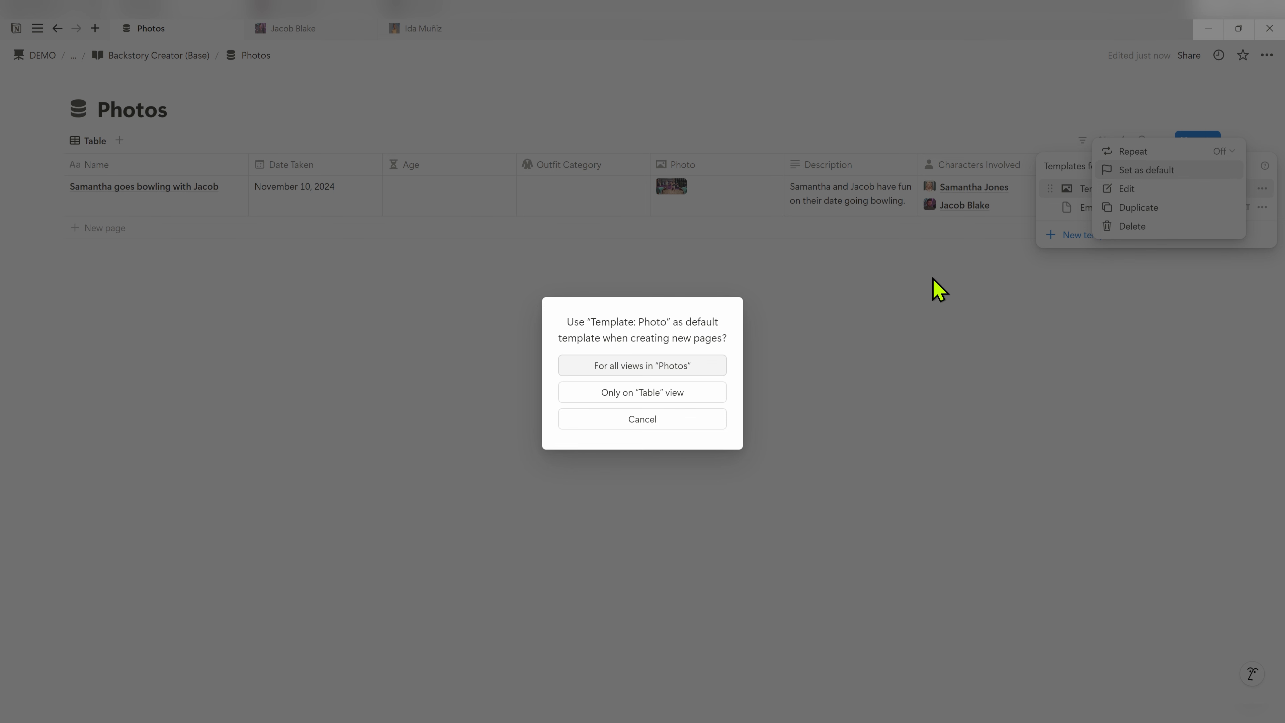
{"action": "left_click", "coordinate": [658, 368]}
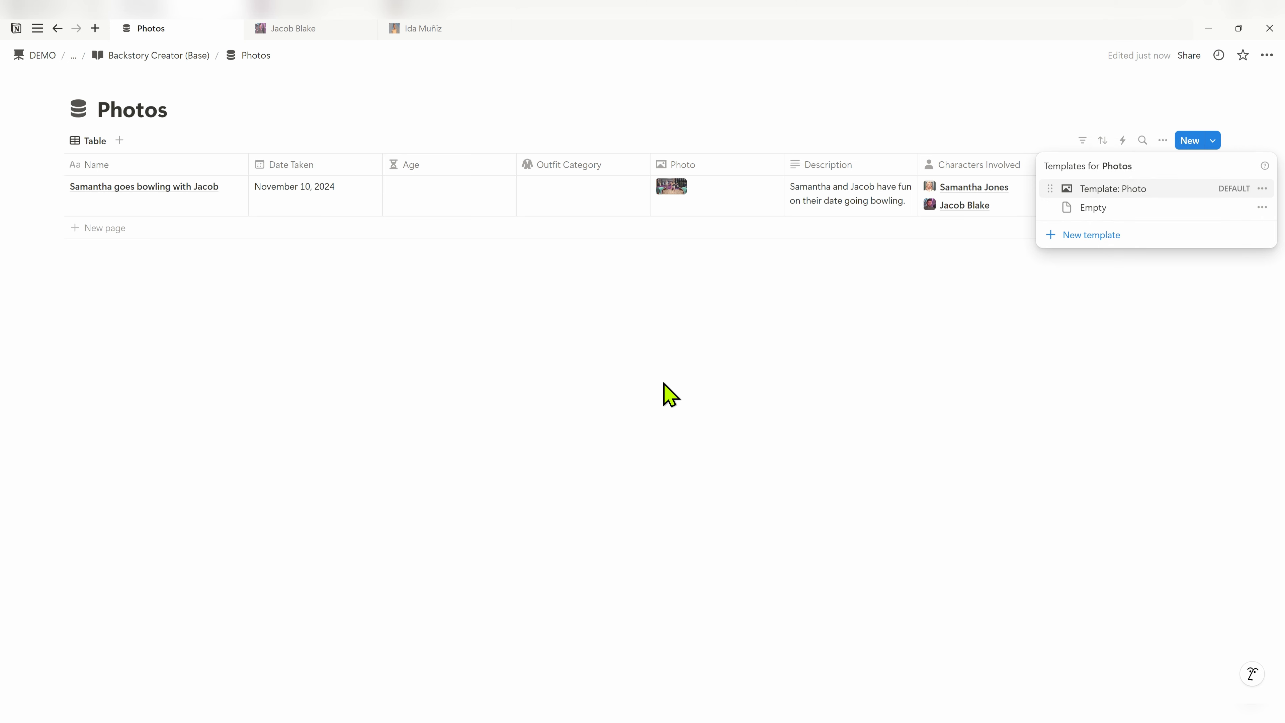
{"action": "left_click", "coordinate": [447, 332]}
Collapse the Databases section on the Backstory Creator (Base) page
{"action": "scroll", "coordinate": [343, 254], "scroll_direction": "down", "scroll_amount": 1}
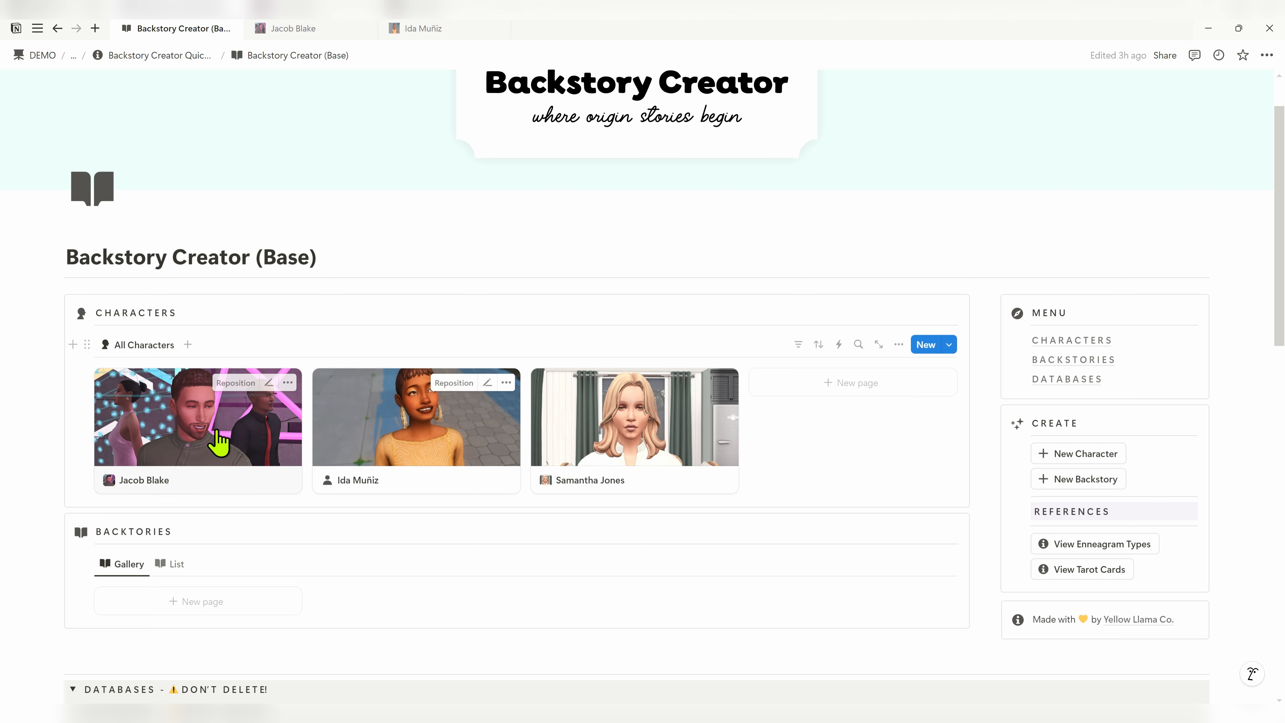
{"action": "scroll", "coordinate": [516, 367], "scroll_direction": "down", "scroll_amount": 1}
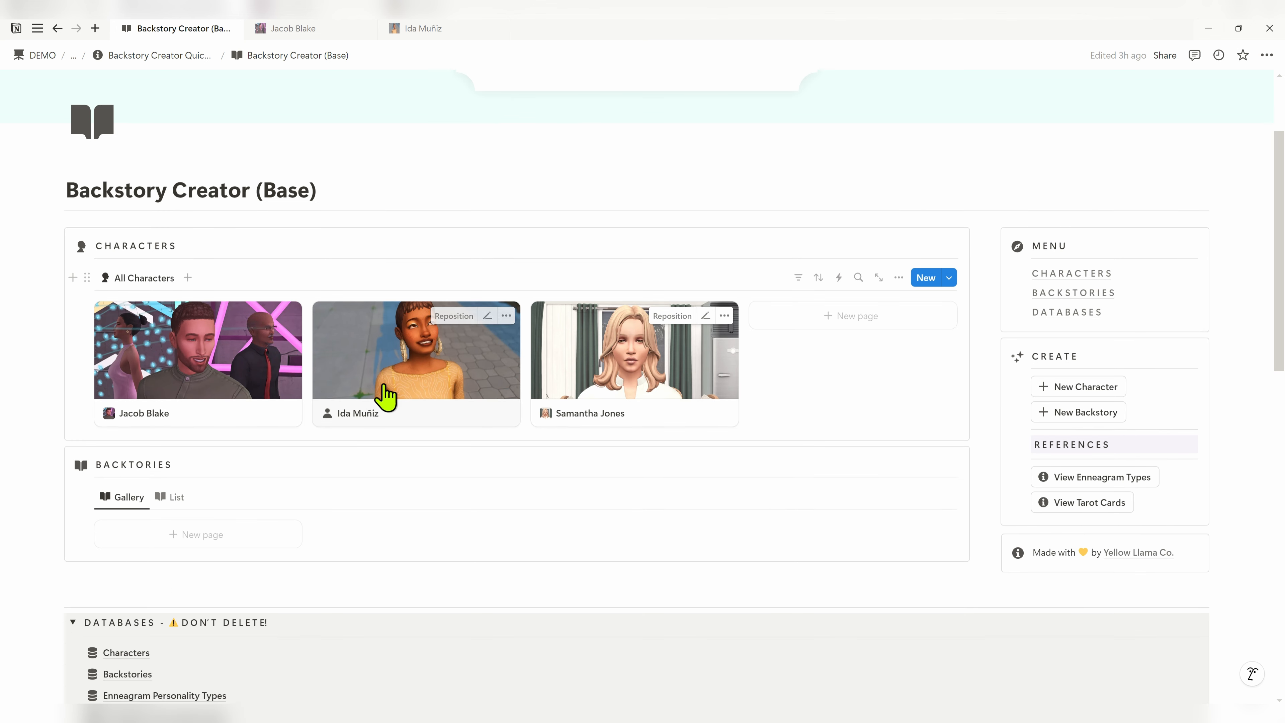
{"action": "scroll", "coordinate": [326, 383], "scroll_direction": "down", "scroll_amount": 2}
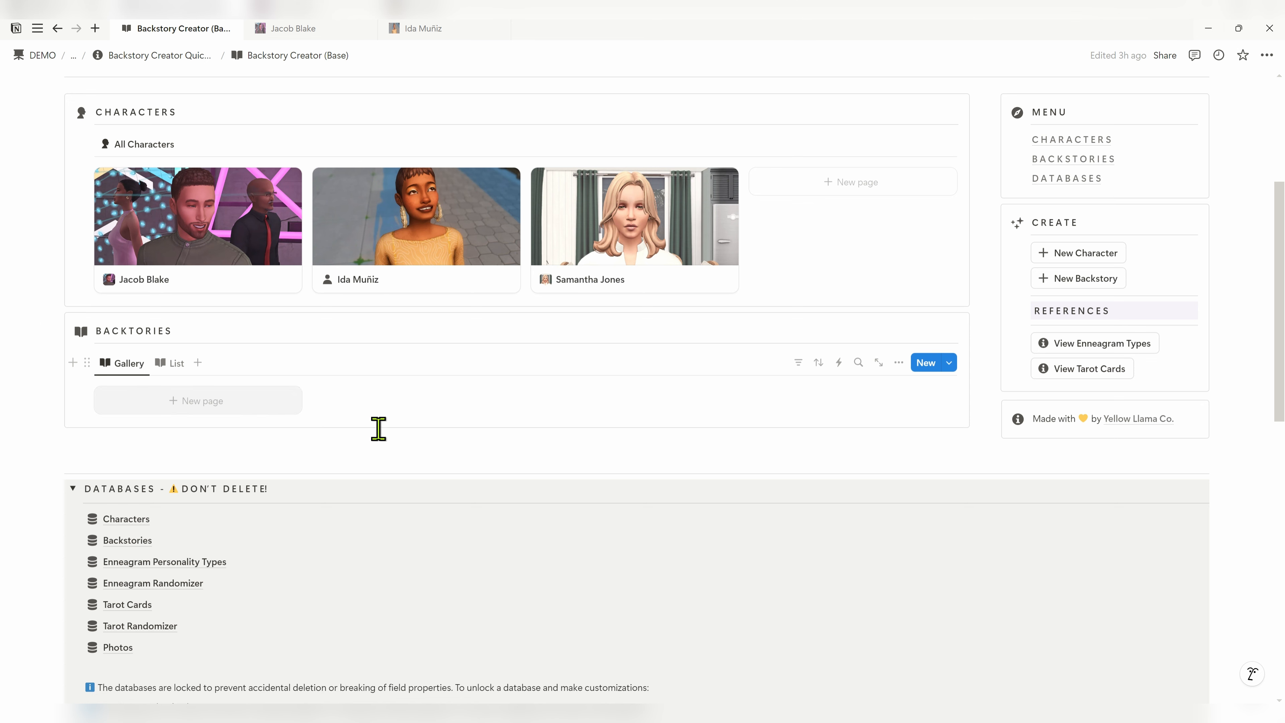
{"action": "left_click", "coordinate": [73, 490]}
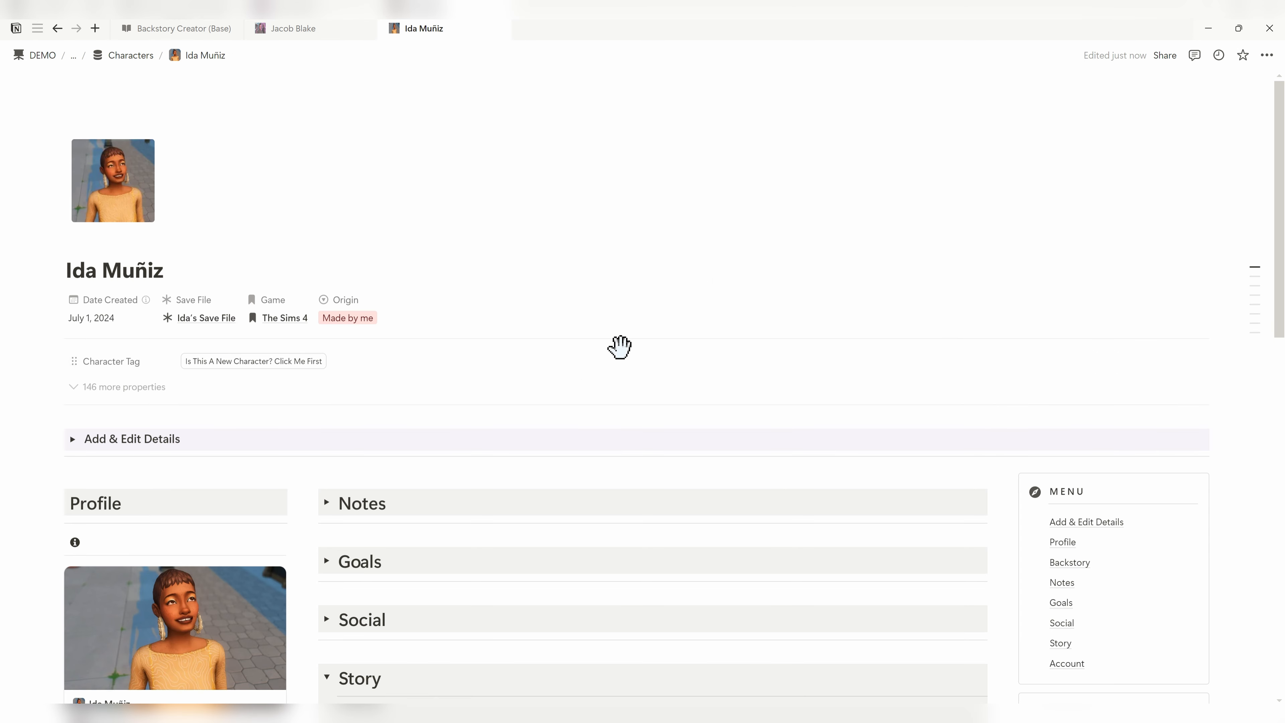
On the third character's profile, expand the Photo Album under Story and view its Current Wardrobe board
{"action": "scroll", "coordinate": [579, 356], "scroll_direction": "down", "scroll_amount": 2}
{"action": "scroll", "coordinate": [553, 409], "scroll_direction": "down", "scroll_amount": 7}
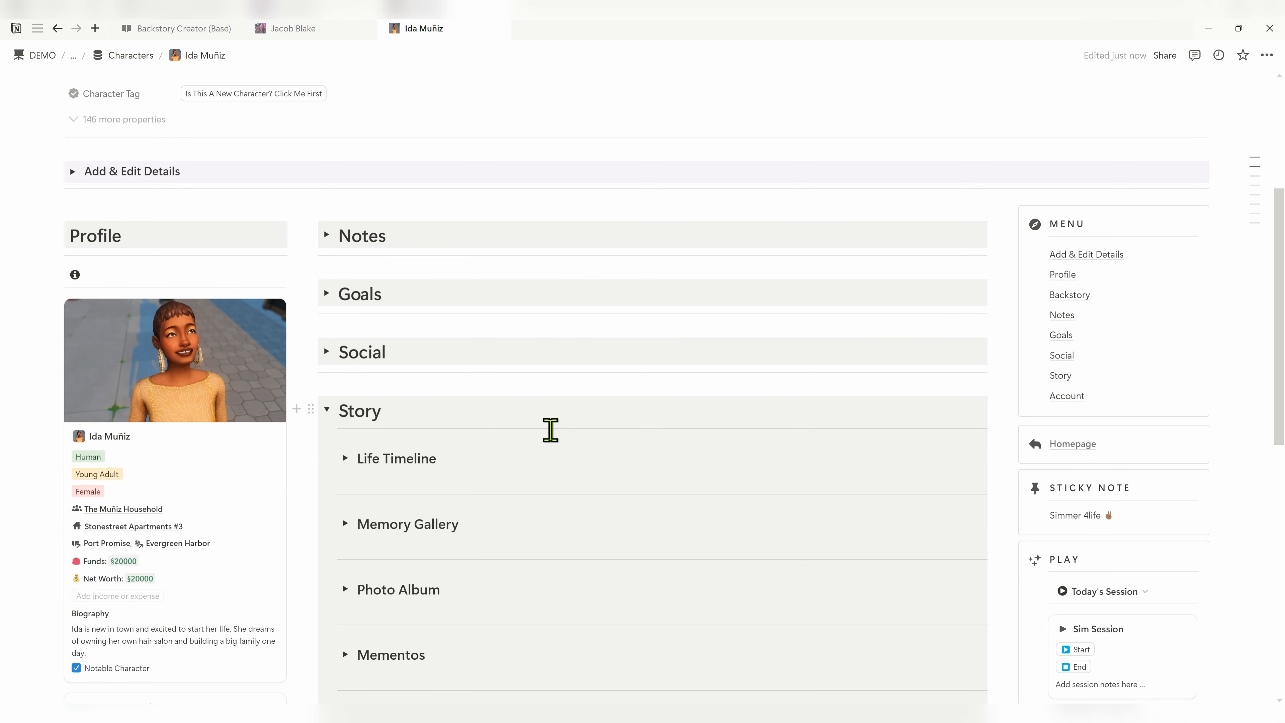
{"action": "scroll", "coordinate": [503, 455], "scroll_direction": "down", "scroll_amount": 2}
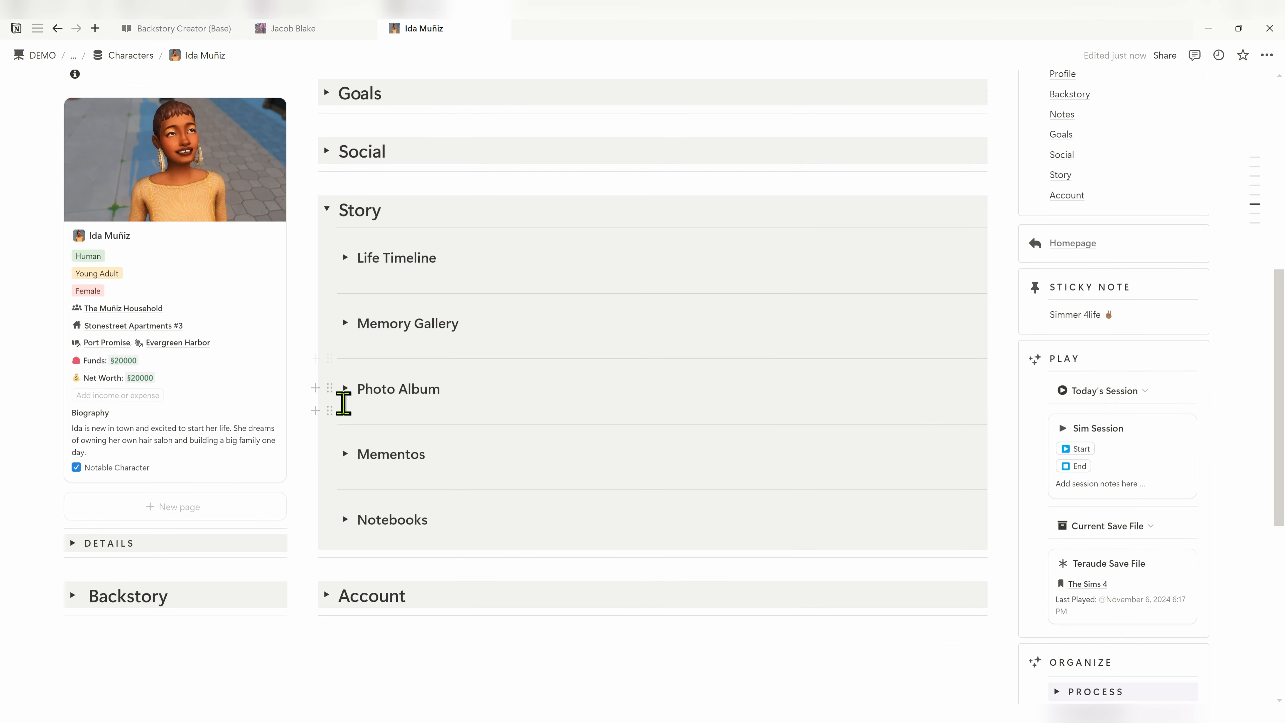
{"action": "left_click", "coordinate": [345, 389]}
{"action": "scroll", "coordinate": [419, 420], "scroll_direction": "down", "scroll_amount": 2}
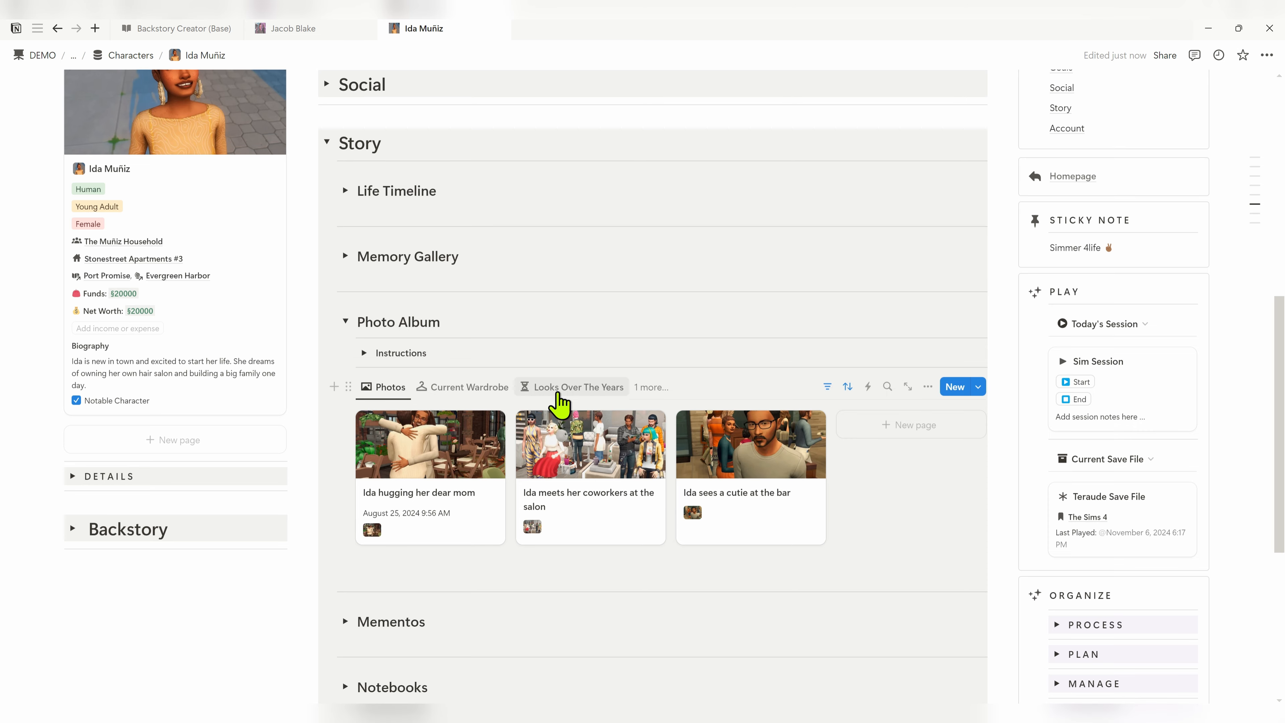
{"action": "left_click", "coordinate": [470, 391]}
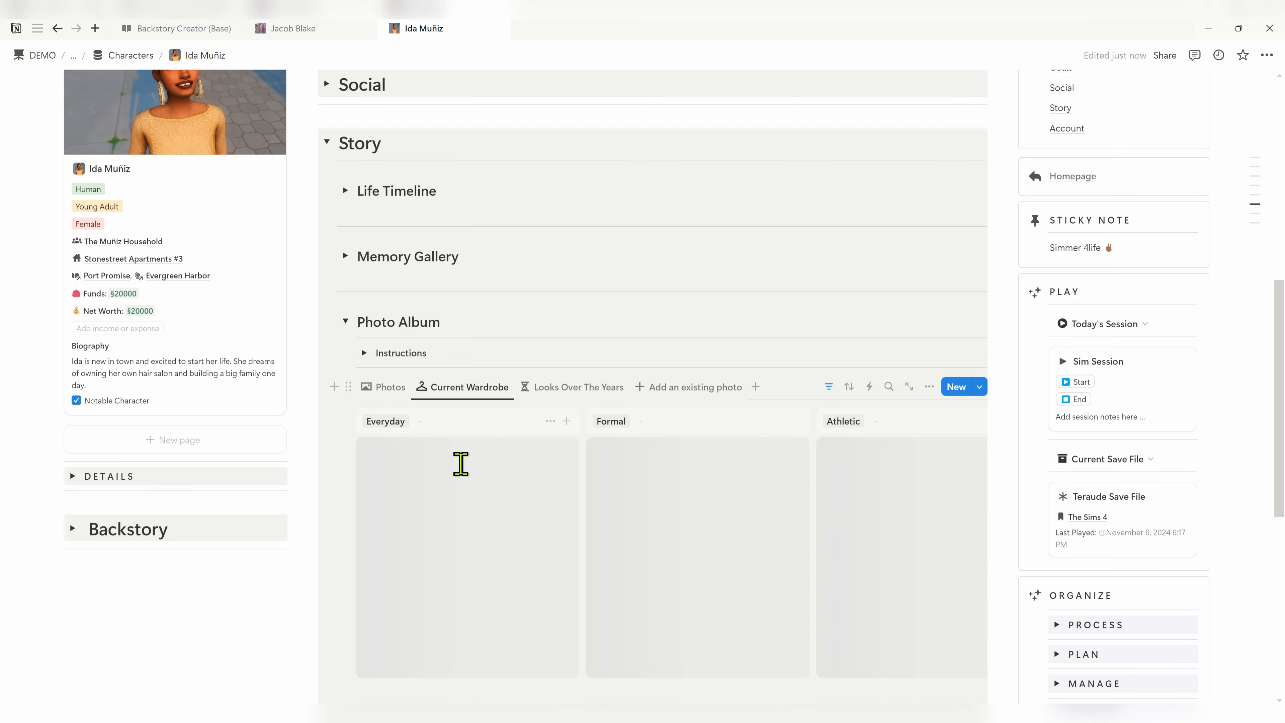
{"action": "scroll", "coordinate": [459, 459], "scroll_direction": "down", "scroll_amount": 4}
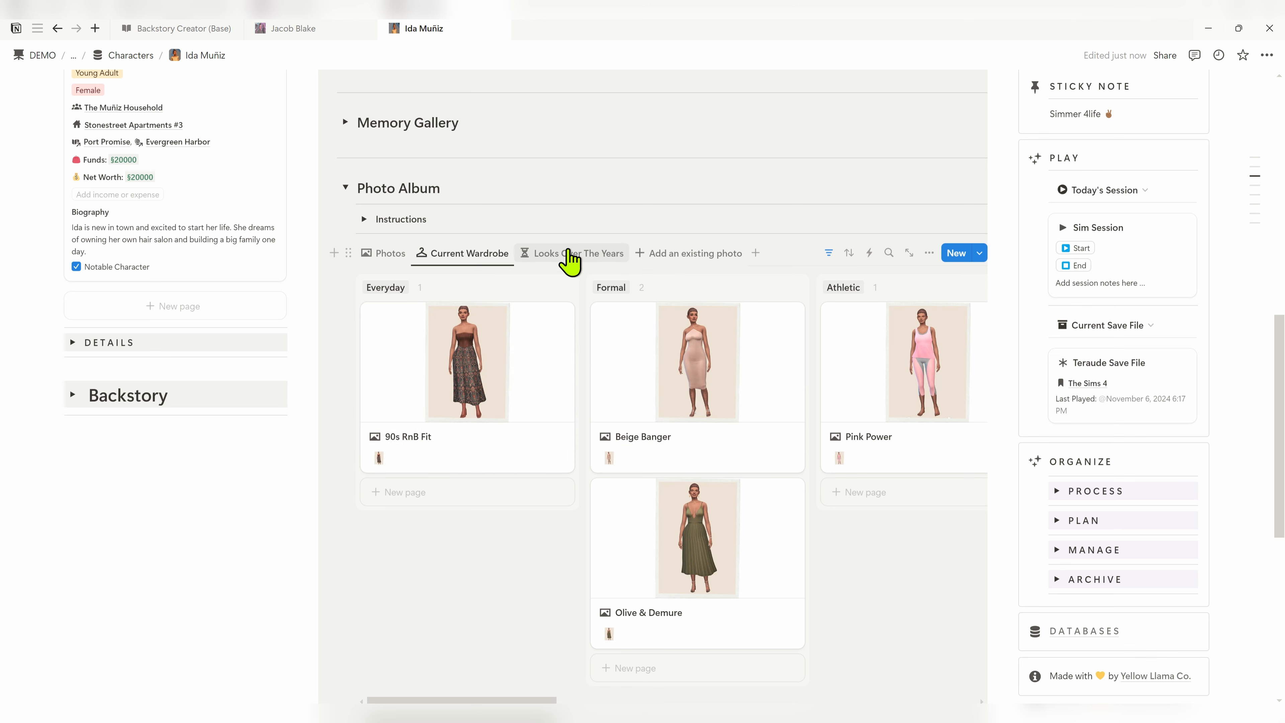
View the Looks Over The Years board as a full page and examine the outfits by age and outfit category
{"action": "left_click", "coordinate": [602, 256]}
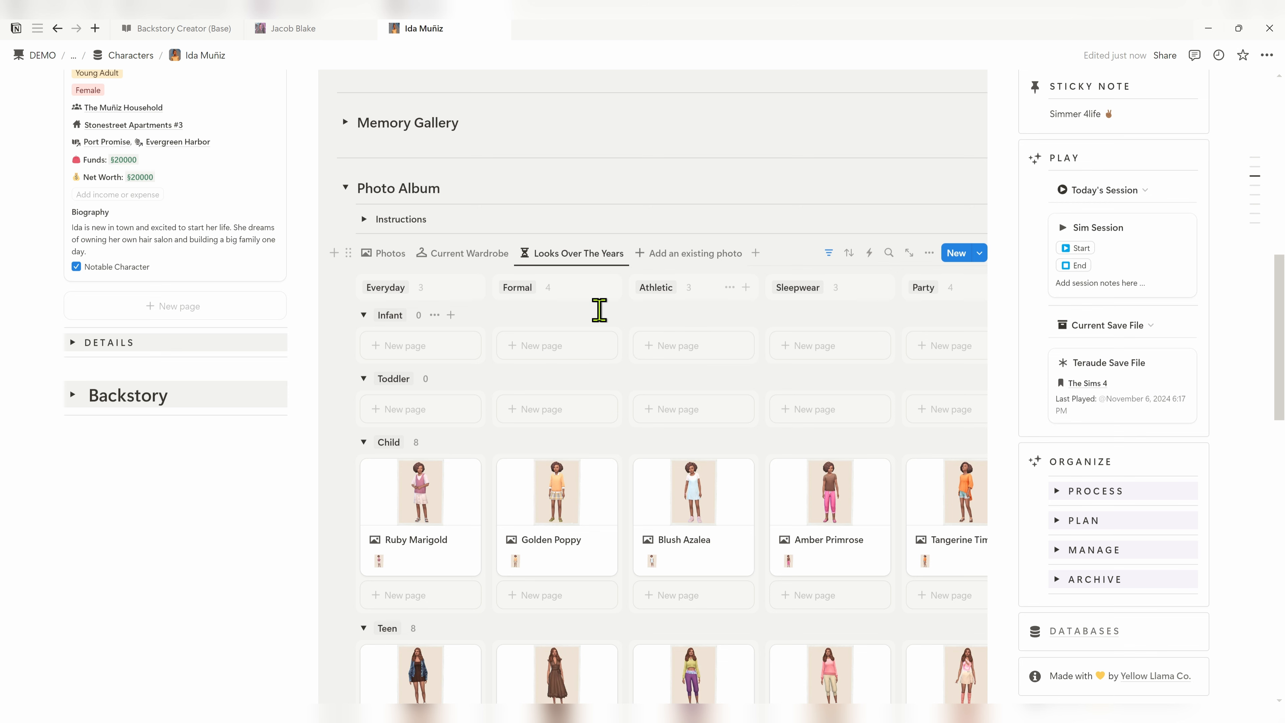
{"action": "left_click", "coordinate": [909, 253]}
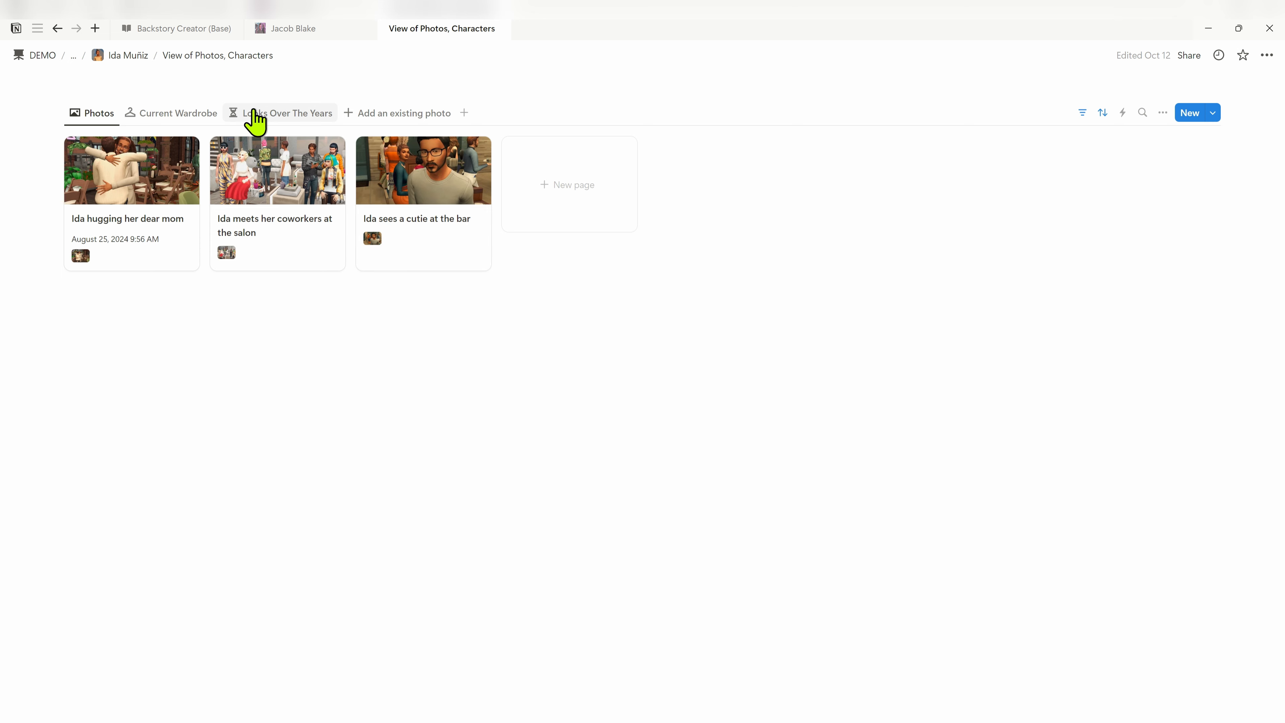
{"action": "left_click", "coordinate": [255, 119]}
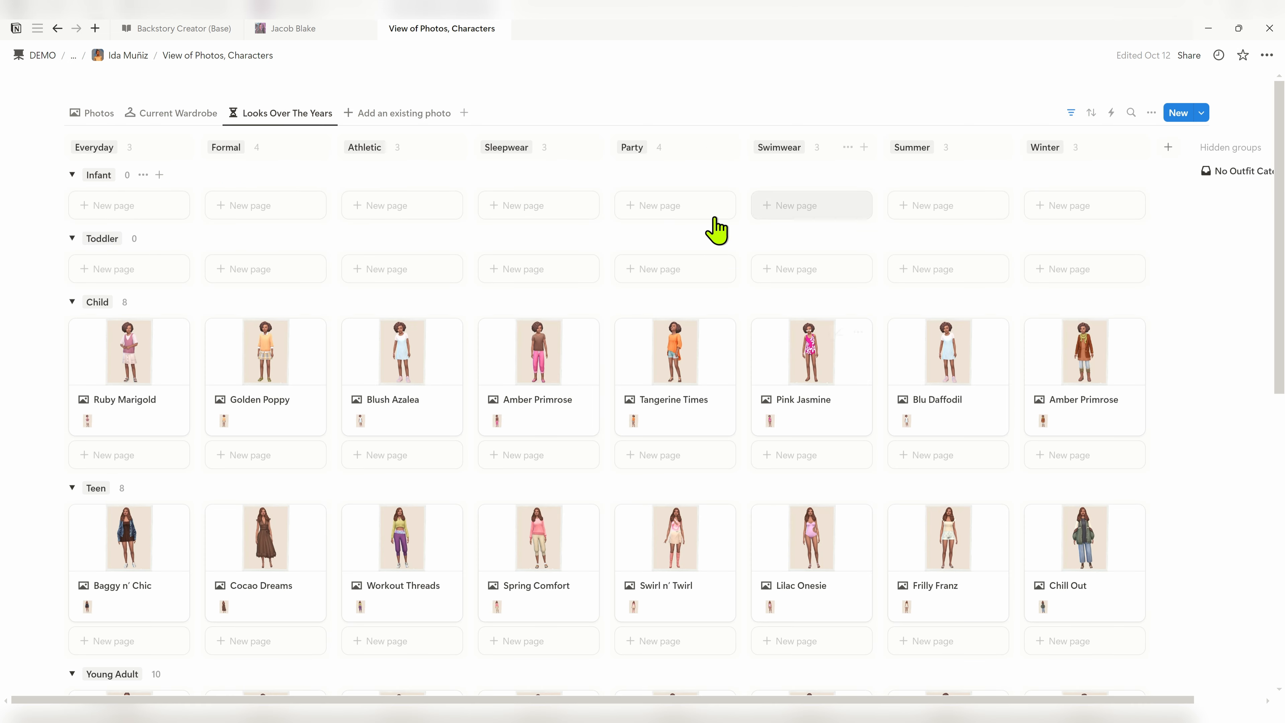
{"action": "scroll", "coordinate": [565, 253], "scroll_direction": "down", "scroll_amount": 1}
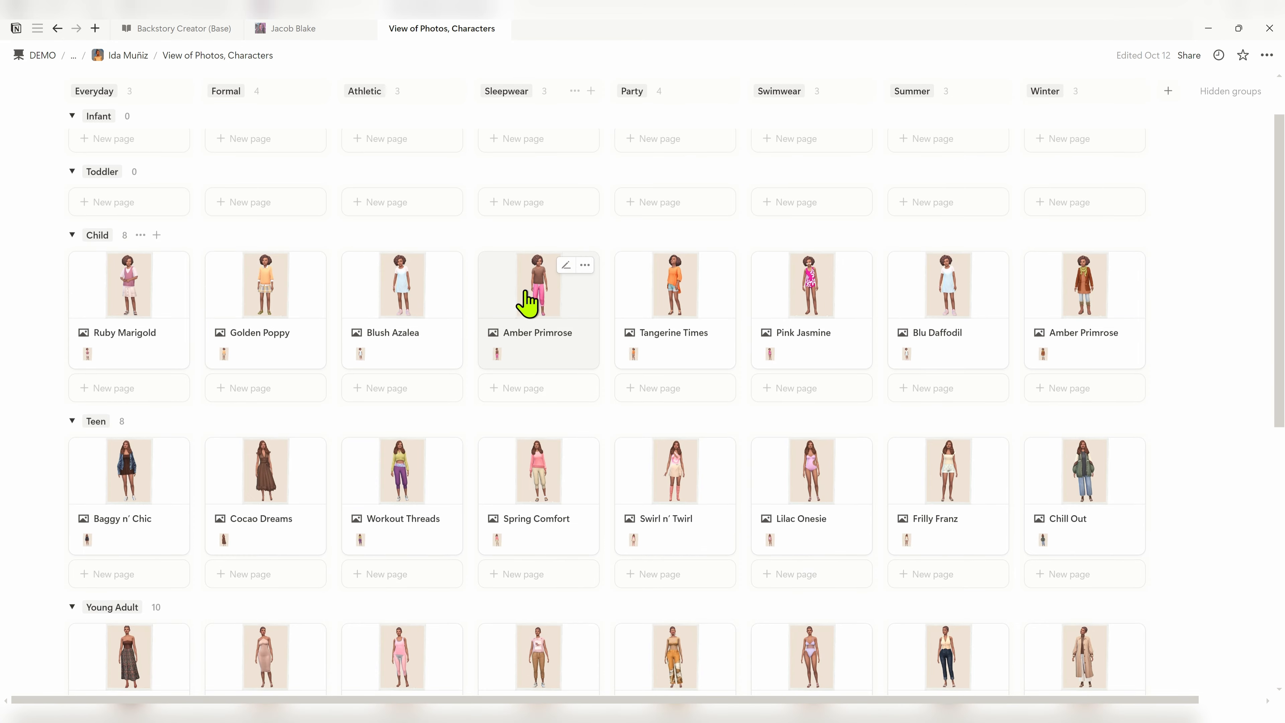
{"action": "scroll", "coordinate": [528, 304], "scroll_direction": "down", "scroll_amount": 1}
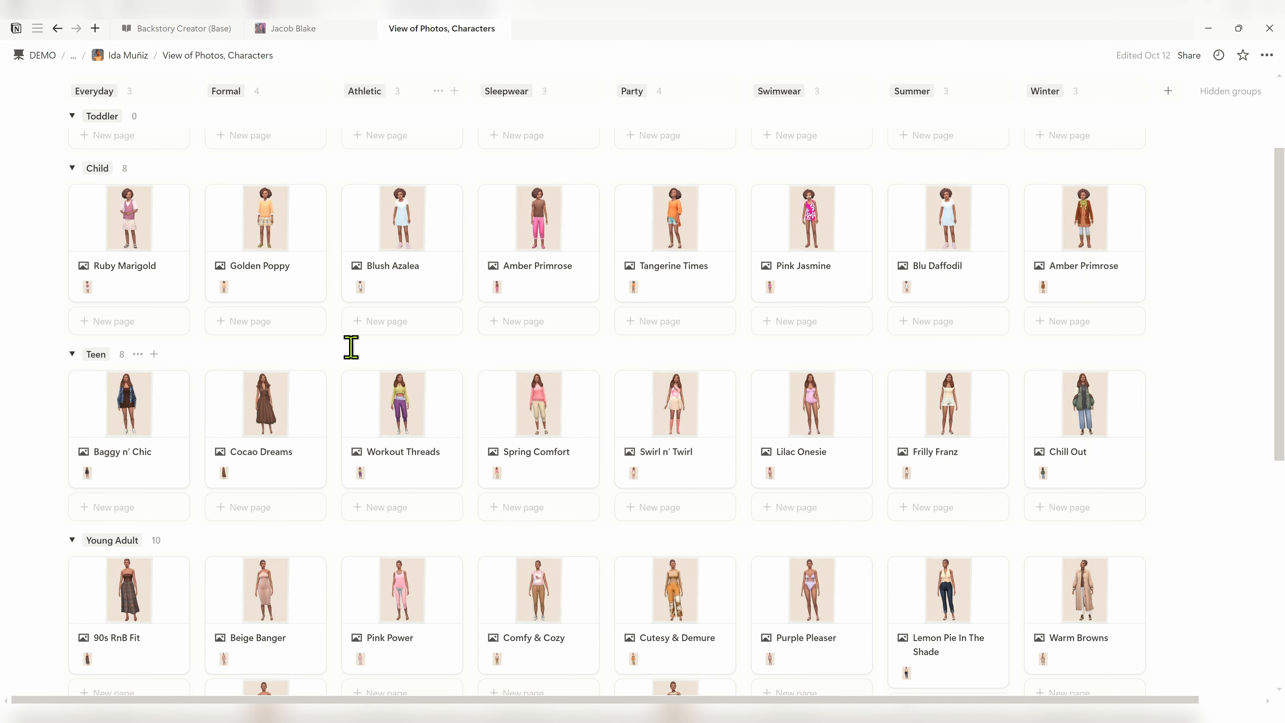
{"action": "scroll", "coordinate": [305, 342], "scroll_direction": "up", "scroll_amount": 1}
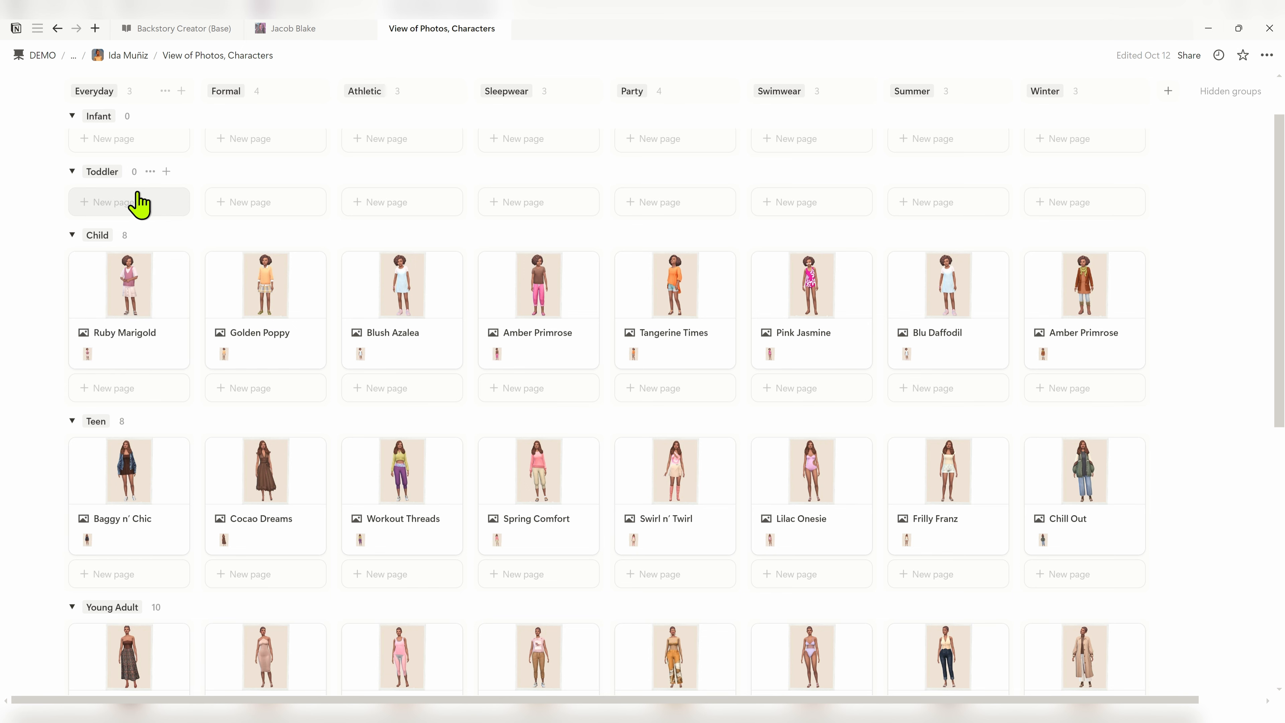
Look through the Infant to Elder rows of the Looks Over The Years board, comparing the outfits from Everyday to Winter
{"action": "scroll", "coordinate": [128, 324], "scroll_direction": "down", "scroll_amount": 6}
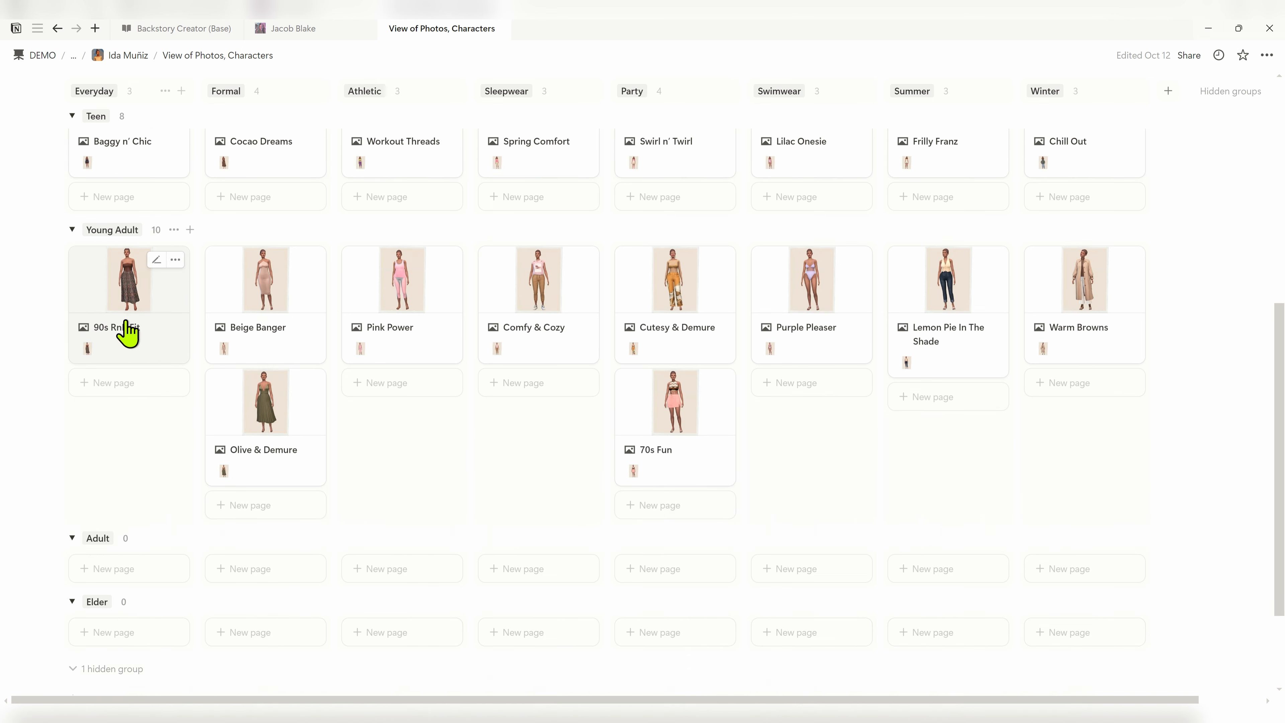
{"action": "scroll", "coordinate": [128, 330], "scroll_direction": "down", "scroll_amount": 2}
{"action": "scroll", "coordinate": [116, 268], "scroll_direction": "up", "scroll_amount": 7}
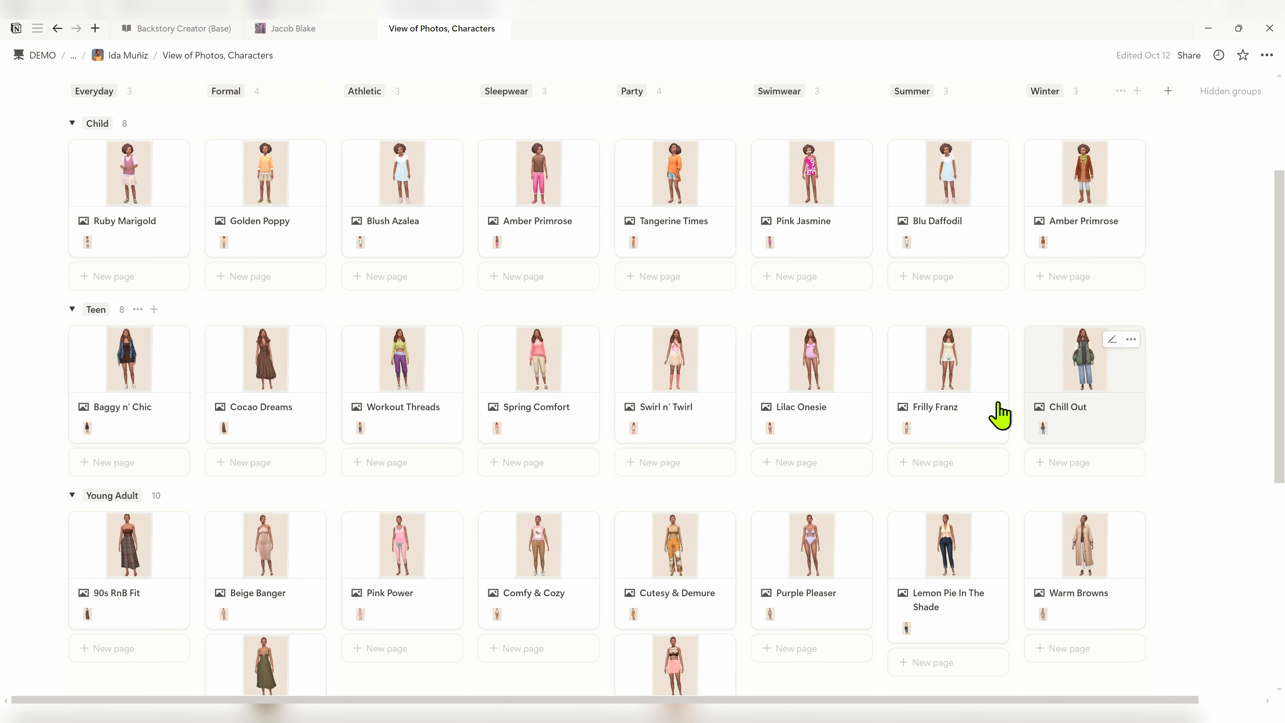
{"action": "scroll", "coordinate": [1000, 415], "scroll_direction": "down", "scroll_amount": 3}
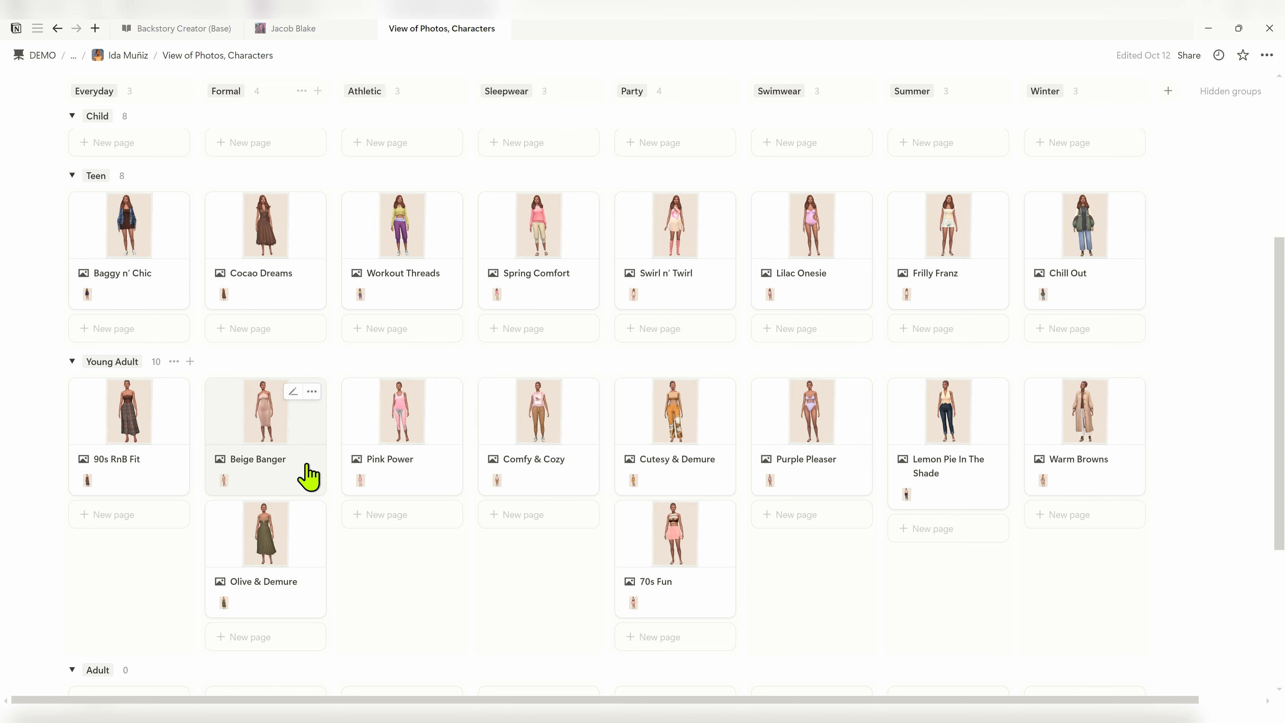
{"action": "scroll", "coordinate": [911, 484], "scroll_direction": "down", "scroll_amount": 2}
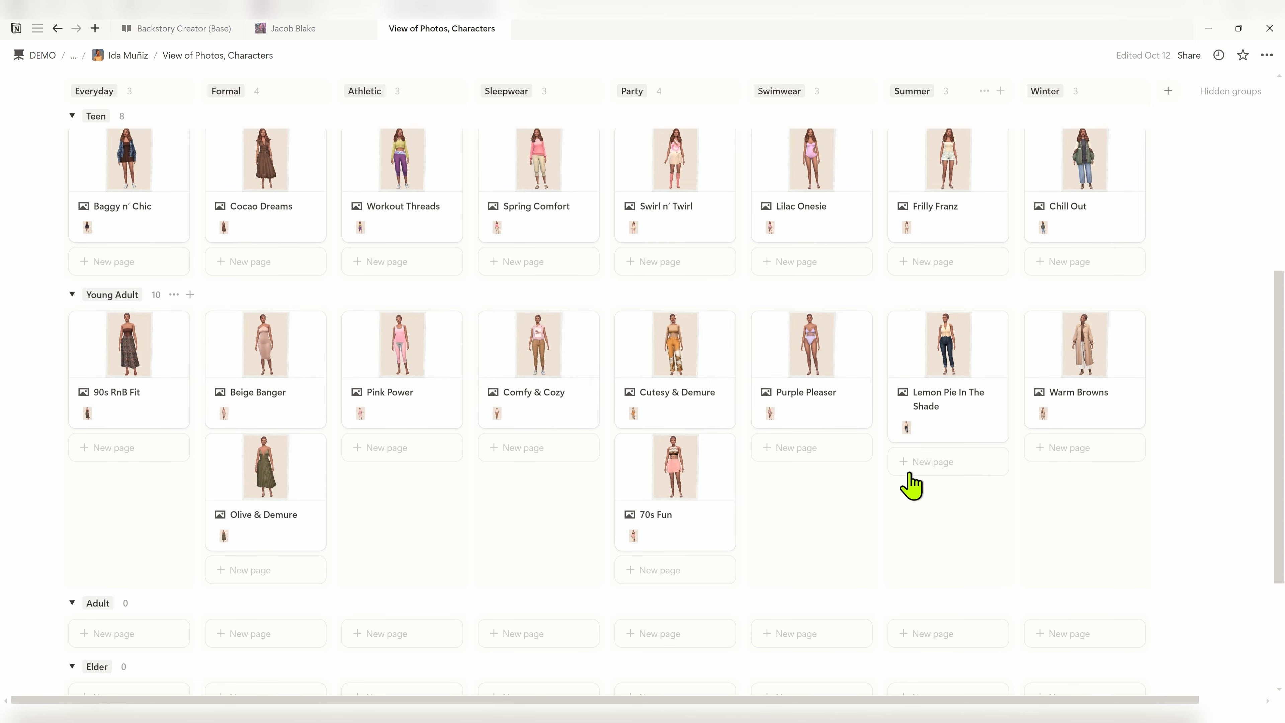
{"action": "scroll", "coordinate": [431, 478], "scroll_direction": "down", "scroll_amount": 3}
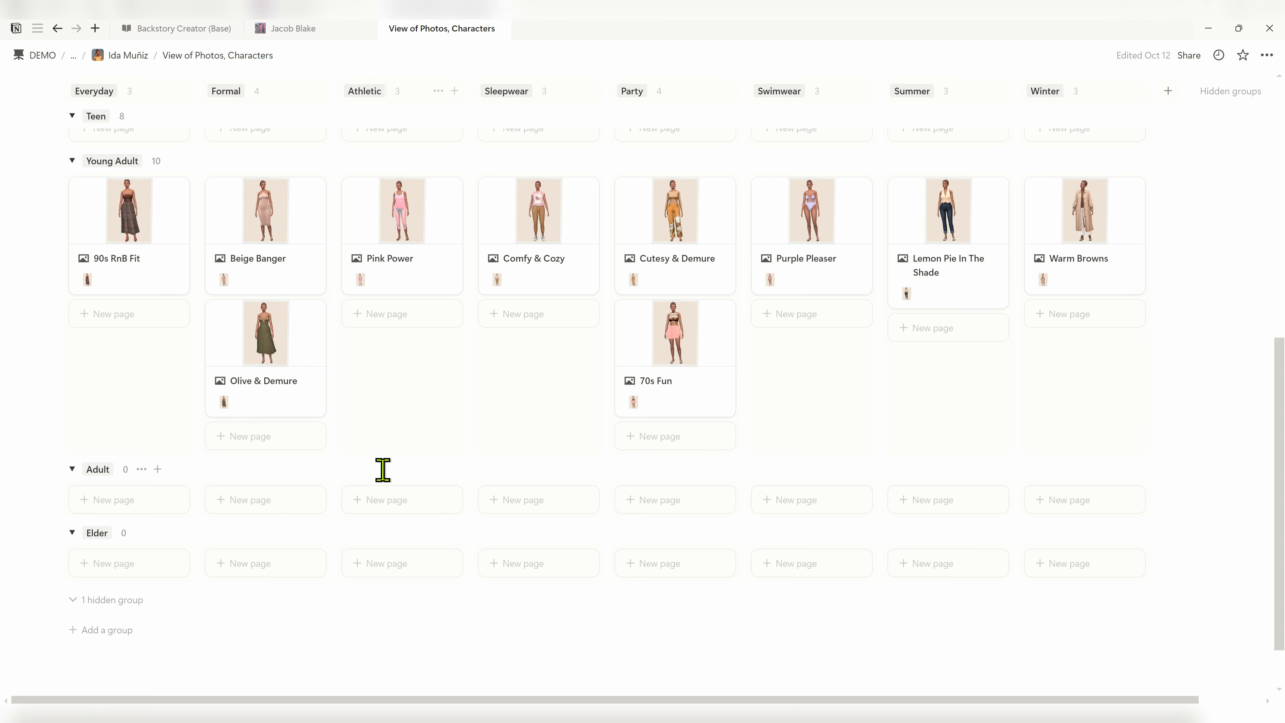
{"action": "scroll", "coordinate": [383, 468], "scroll_direction": "up", "scroll_amount": 4}
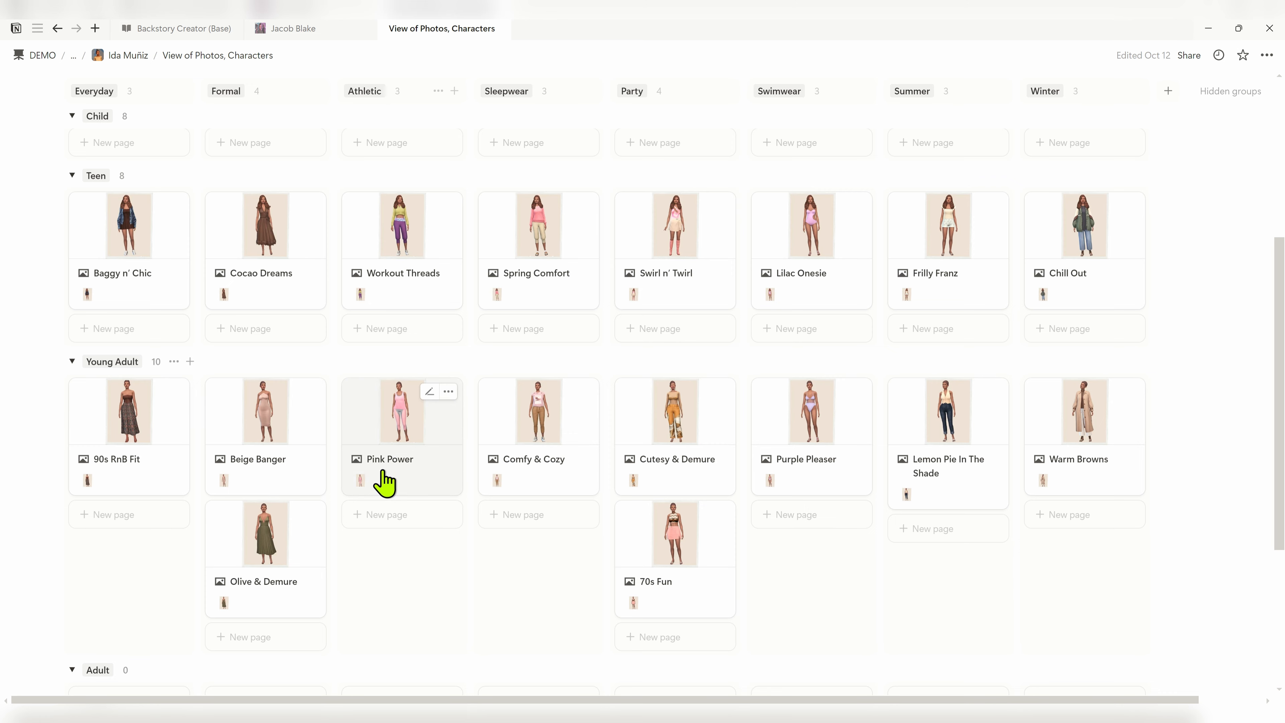
{"action": "scroll", "coordinate": [384, 483], "scroll_direction": "up", "scroll_amount": 5}
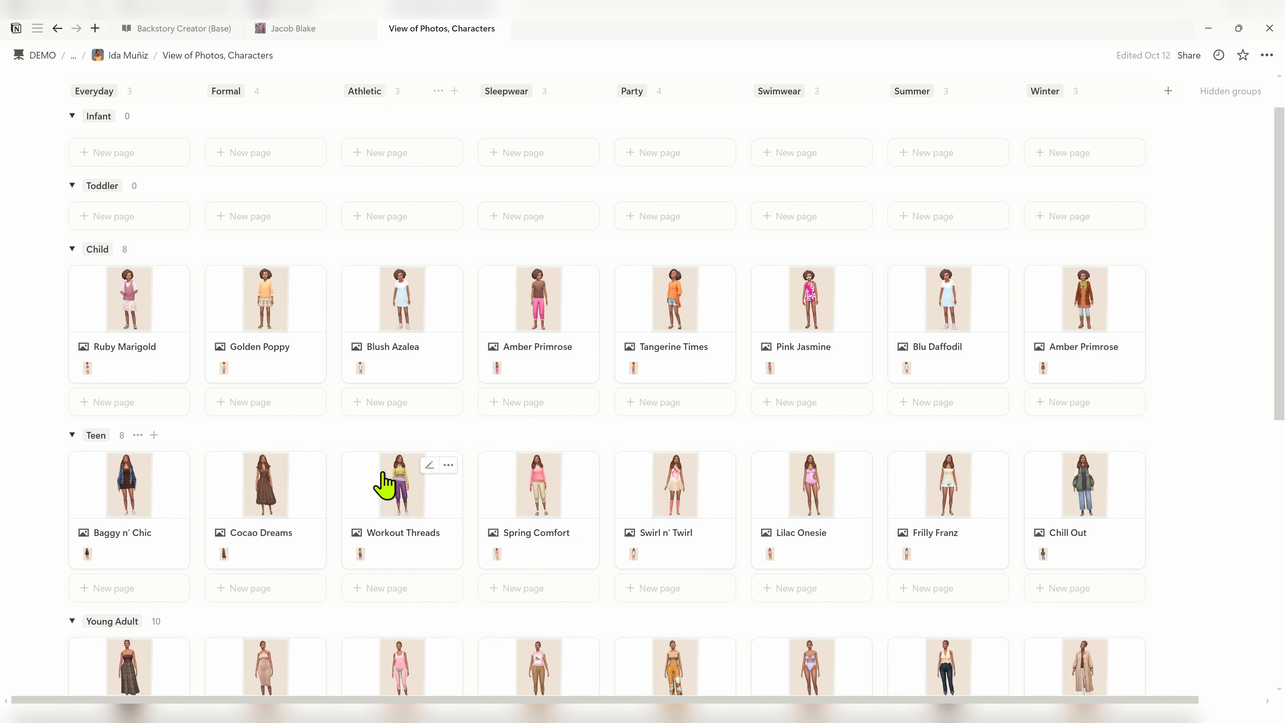
{"action": "scroll", "coordinate": [385, 484], "scroll_direction": "up", "scroll_amount": 1}
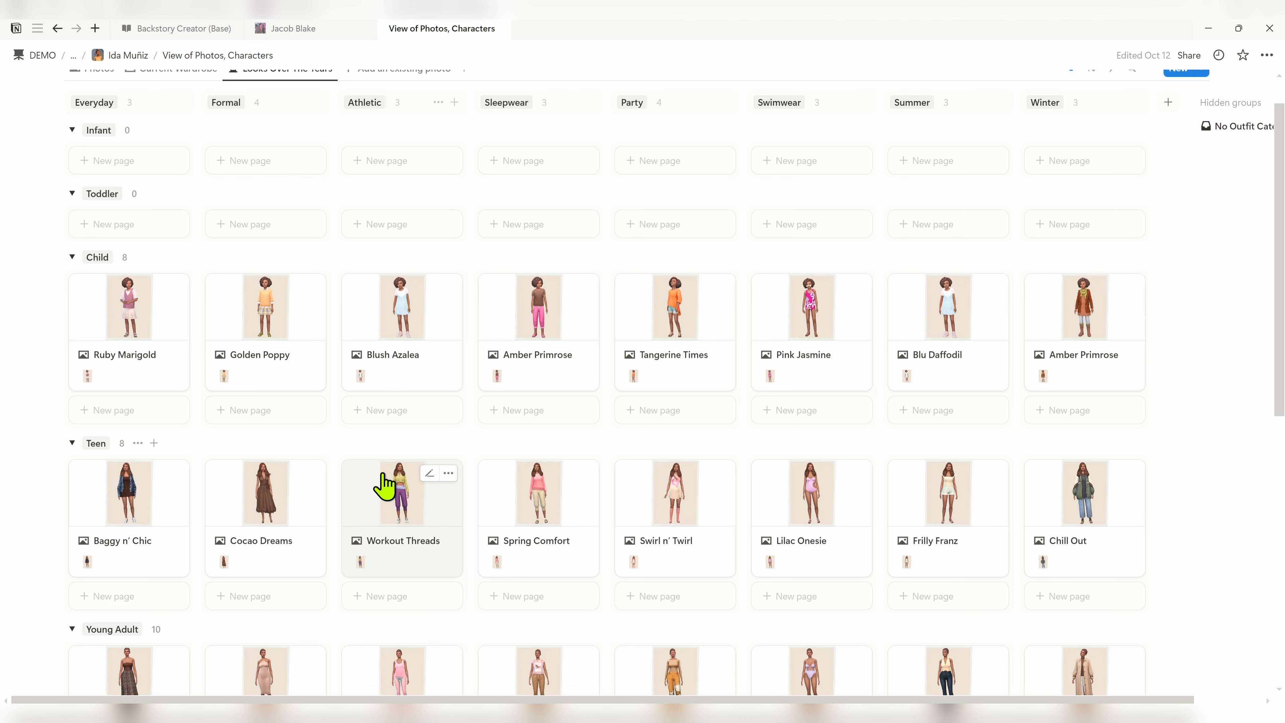
{"action": "scroll", "coordinate": [360, 458], "scroll_direction": "down", "scroll_amount": 1}
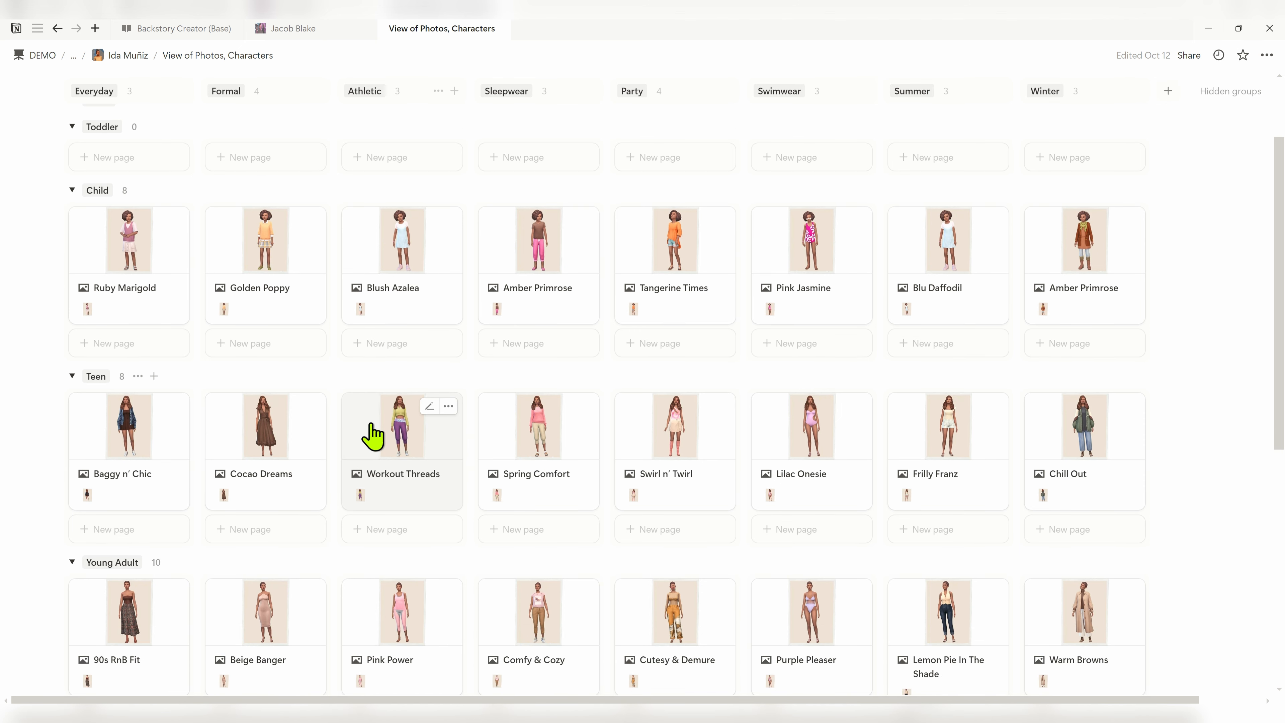
{"action": "scroll", "coordinate": [373, 432], "scroll_direction": "up", "scroll_amount": 1}
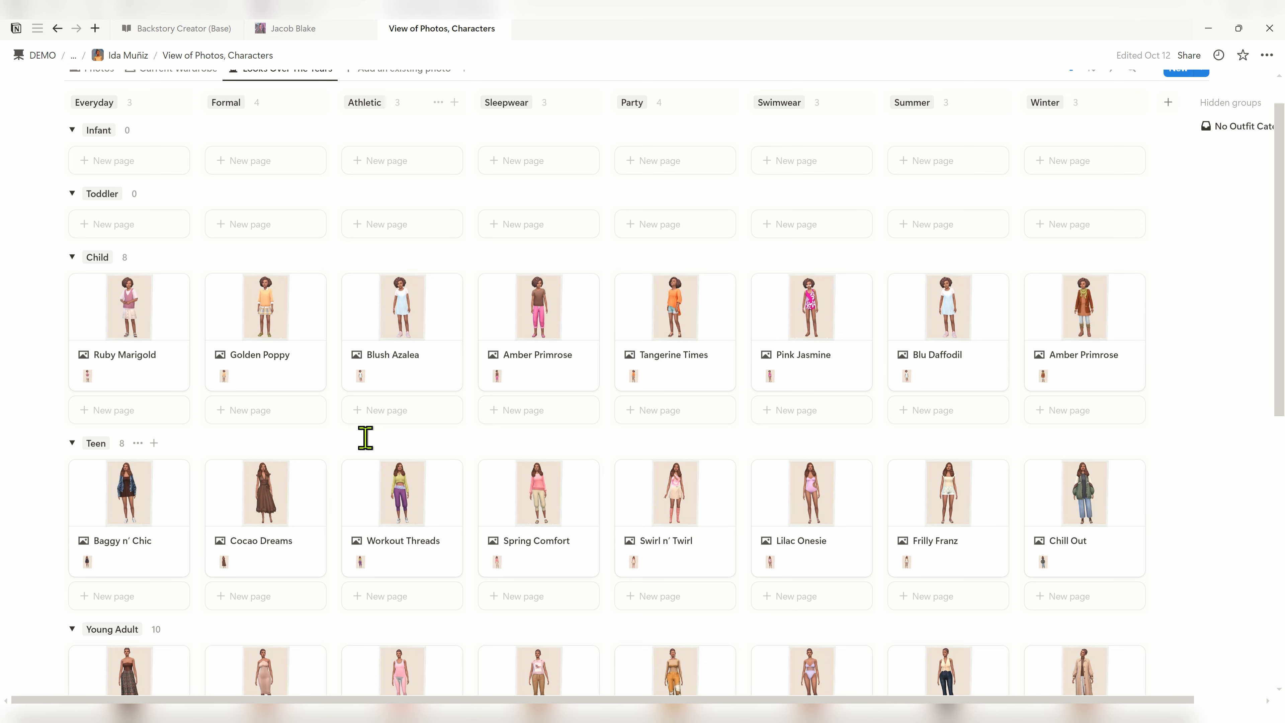
{"action": "scroll", "coordinate": [367, 456], "scroll_direction": "down", "scroll_amount": 2}
{"action": "scroll", "coordinate": [371, 476], "scroll_direction": "down", "scroll_amount": 2}
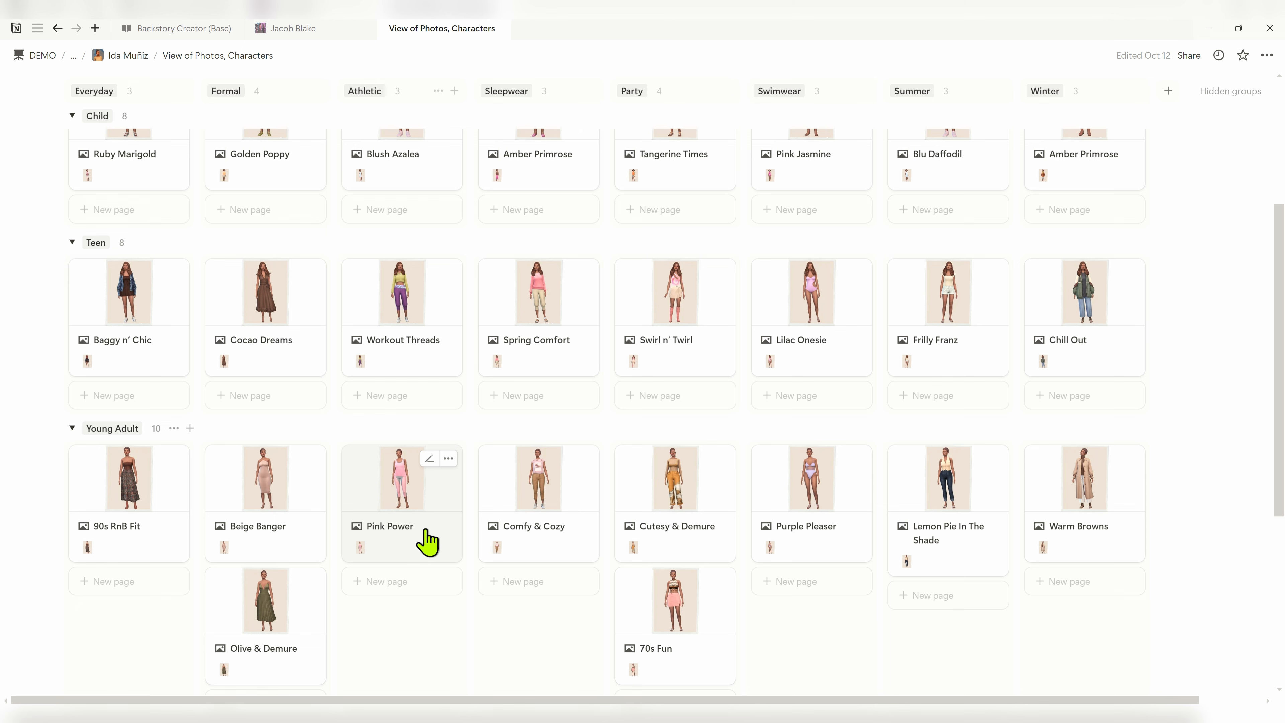
{"action": "scroll", "coordinate": [422, 529], "scroll_direction": "up", "scroll_amount": 1}
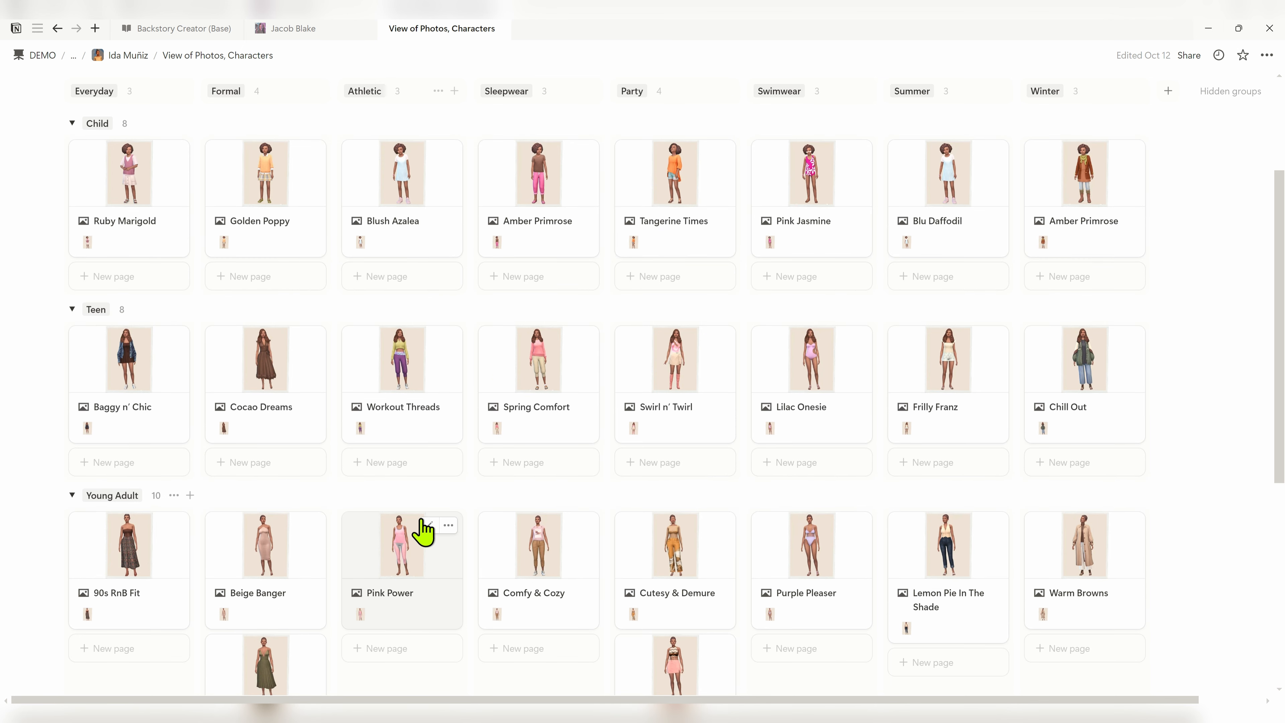
{"action": "scroll", "coordinate": [423, 529], "scroll_direction": "up", "scroll_amount": 3}
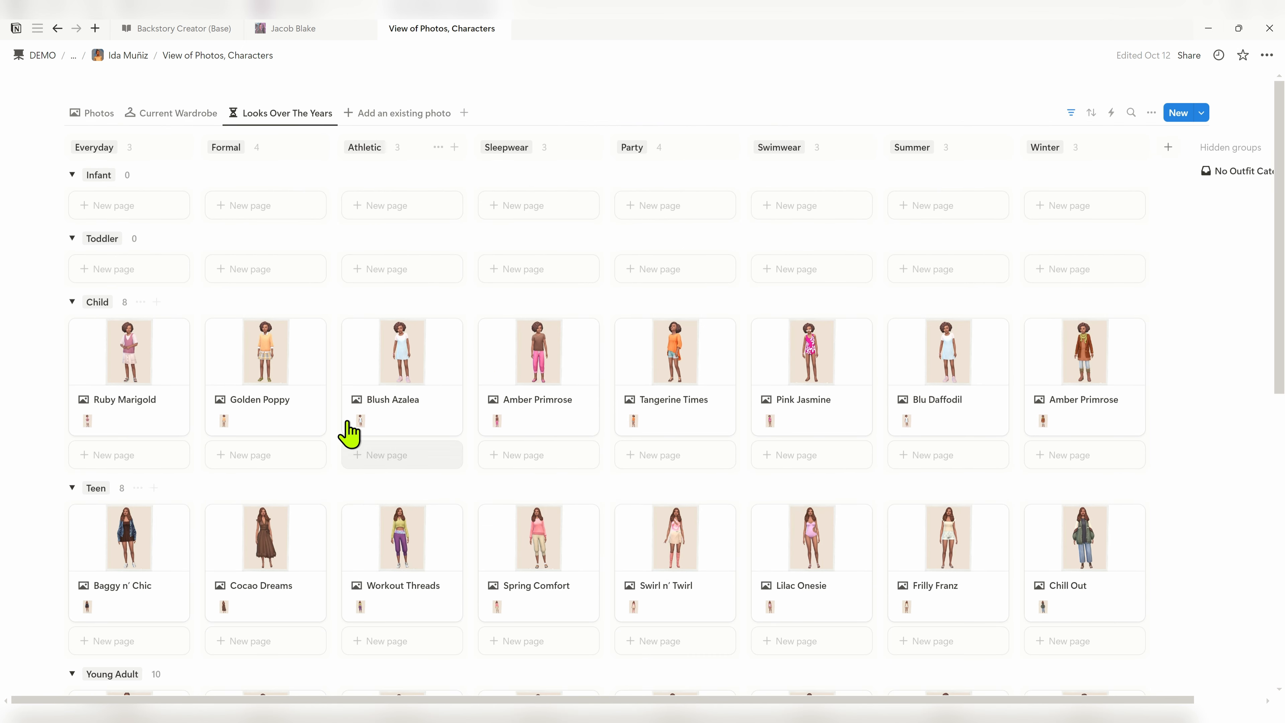
View the character's general pictures in the Photos view and switch back to the Looks Over The Years board
{"action": "left_click", "coordinate": [111, 126]}
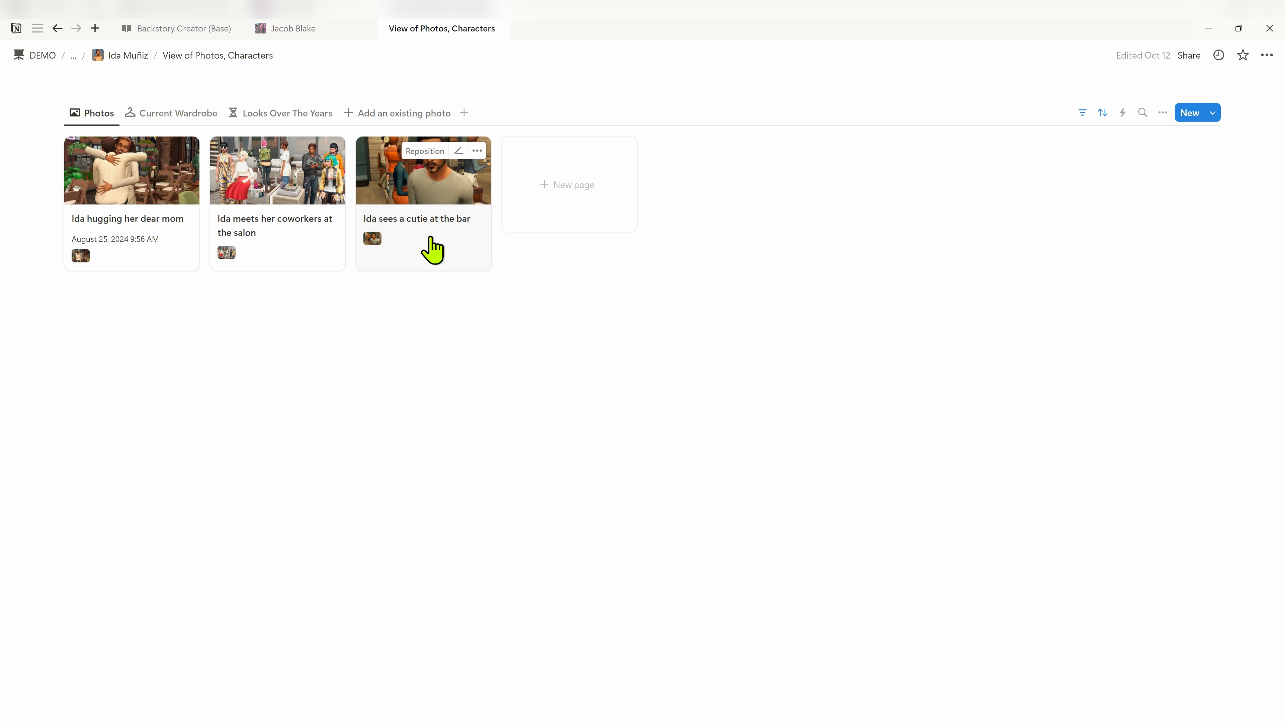
{"action": "left_click", "coordinate": [280, 115]}
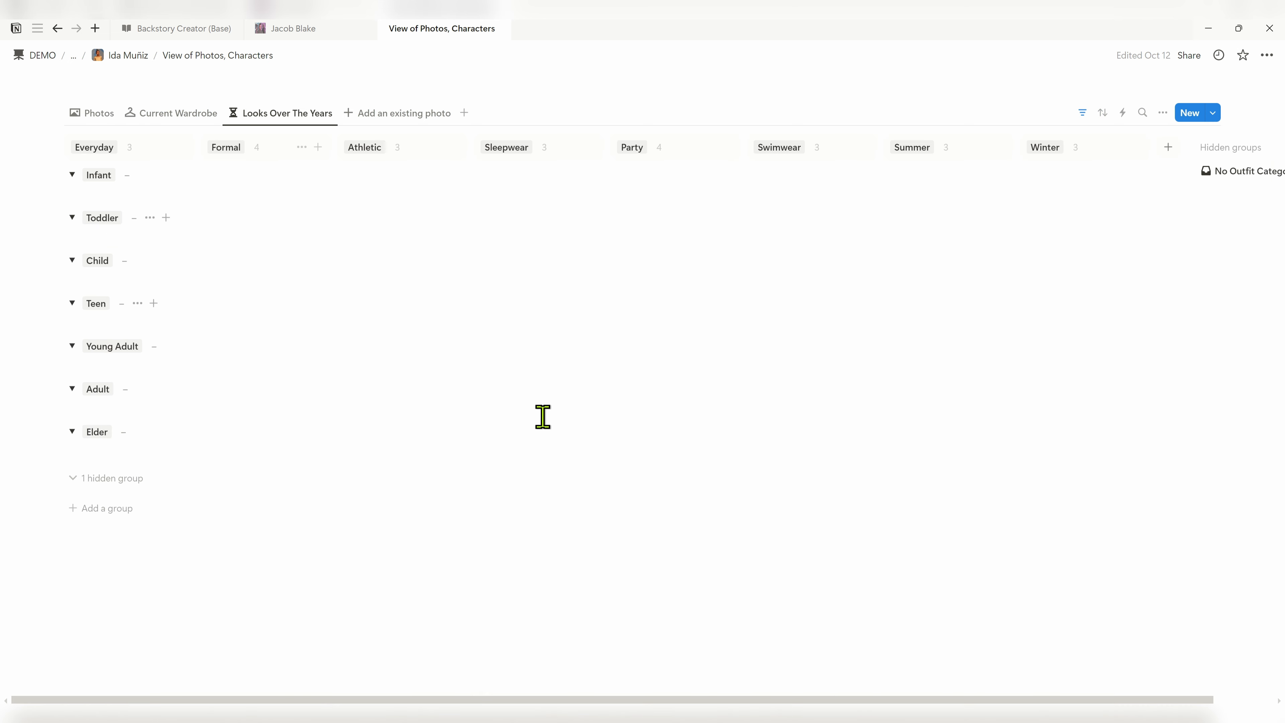
Return to the character's profile page and view its details and section headings
{"action": "scroll", "coordinate": [639, 522], "scroll_direction": "down", "scroll_amount": 1}
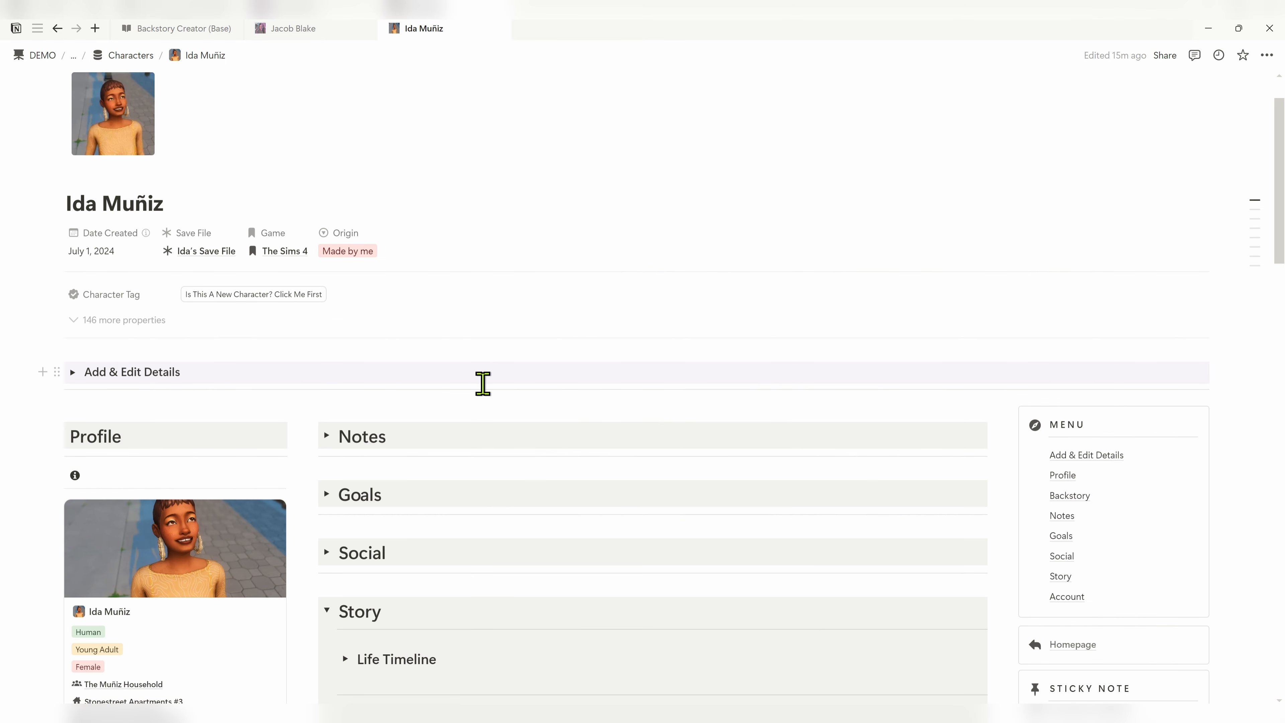
{"action": "scroll", "coordinate": [483, 383], "scroll_direction": "down", "scroll_amount": 1}
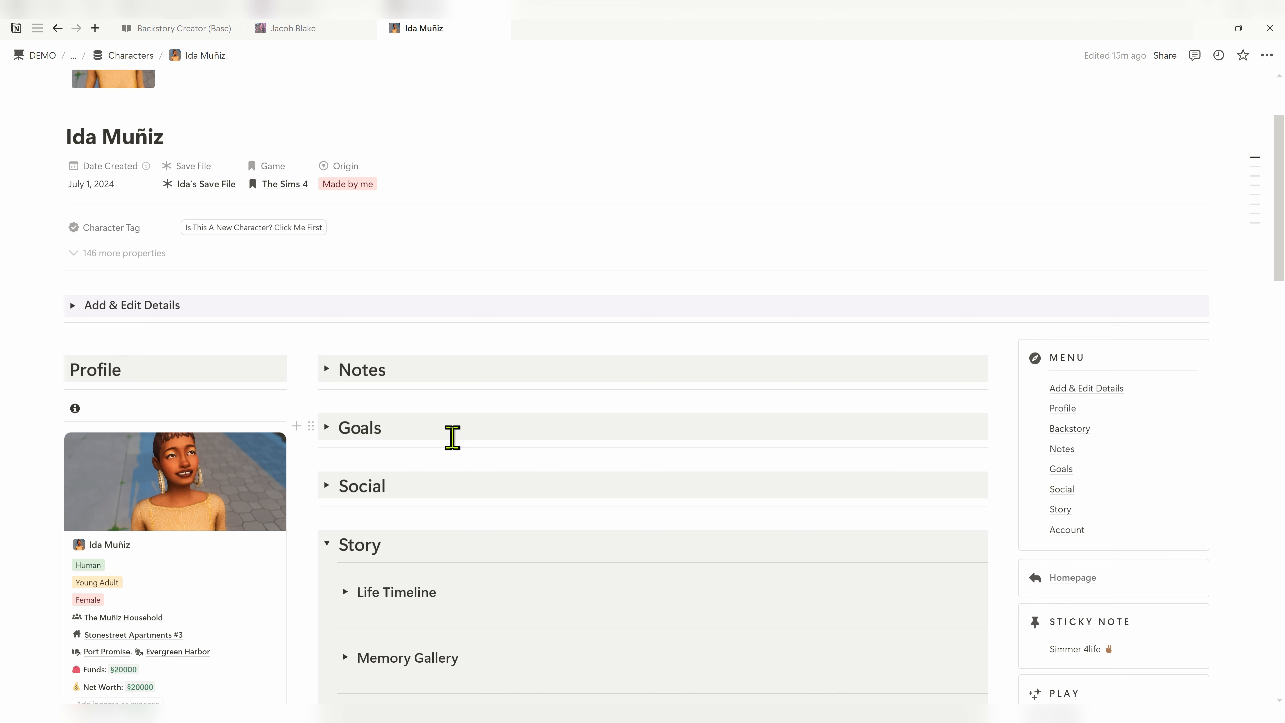
{"action": "scroll", "coordinate": [445, 431], "scroll_direction": "up", "scroll_amount": 2}
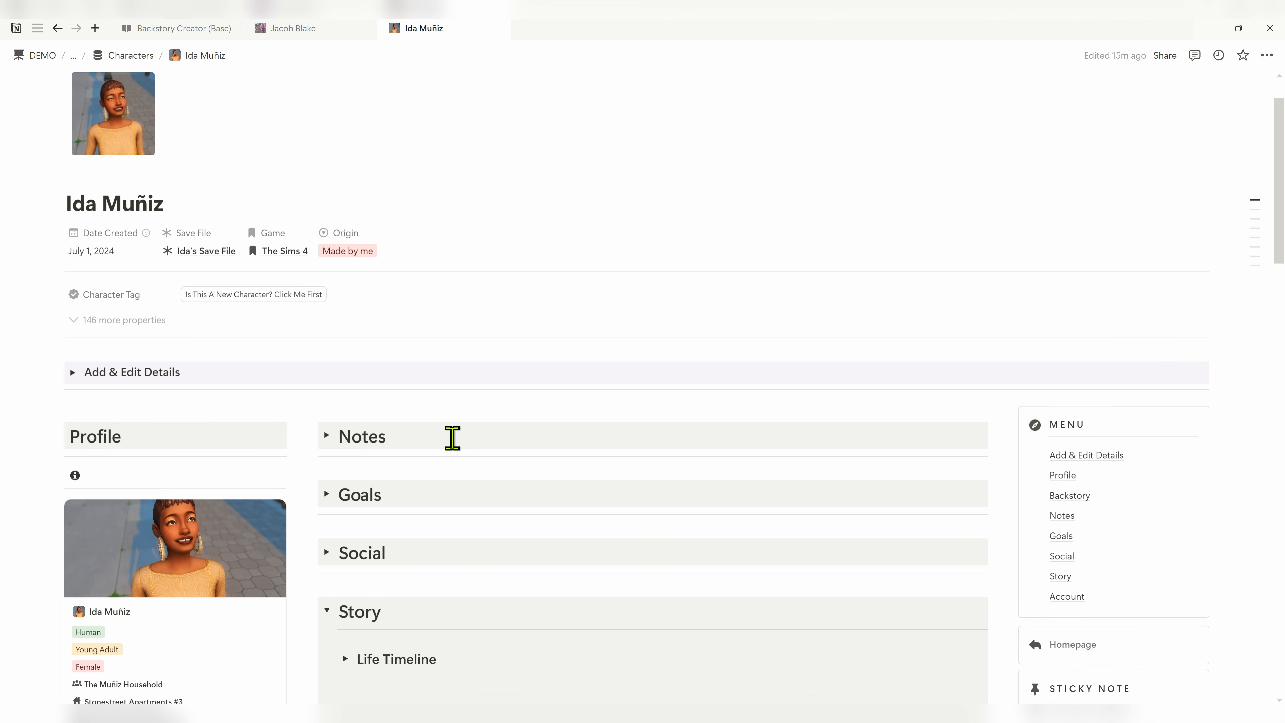